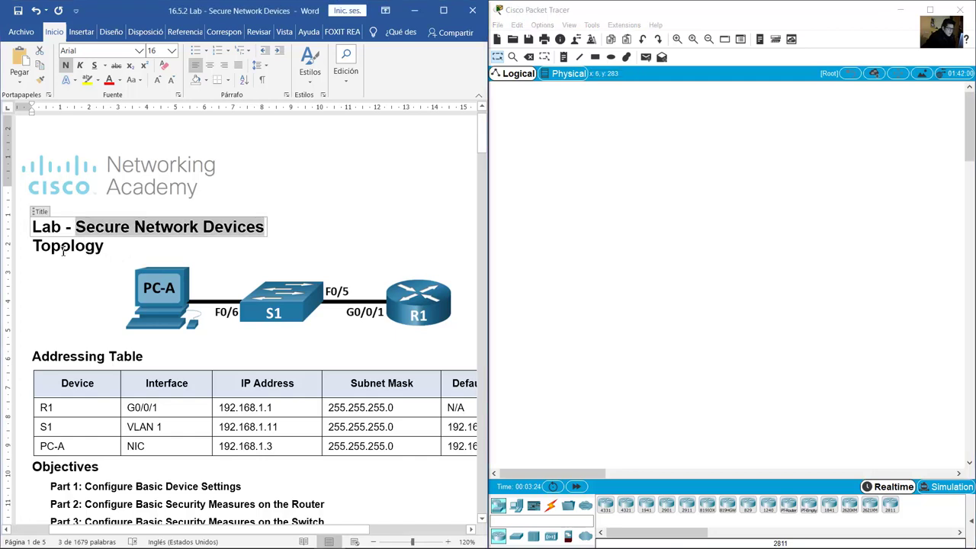
Place a generic PC, a 2960 switch and an ISR4321 router side by side on the workspace.
{"action": "left_click_drag", "start_coordinate": [61, 251], "coordinate": [105, 254]}
{"action": "left_click", "coordinate": [704, 175]}
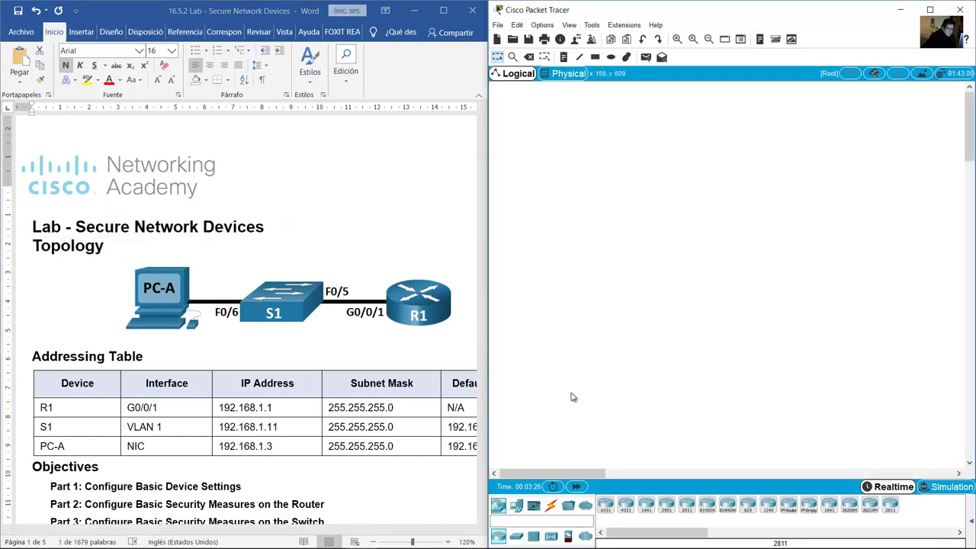
{"action": "left_click", "coordinate": [518, 506]}
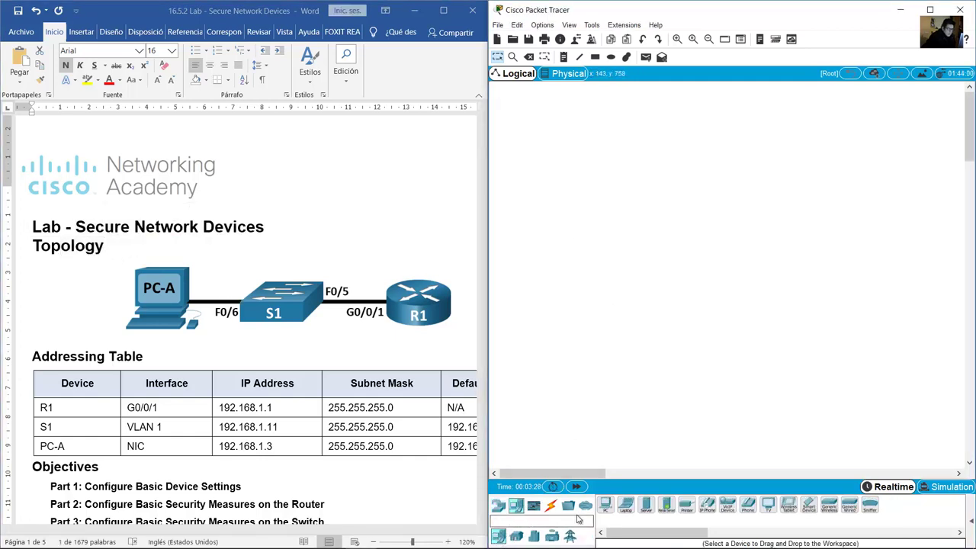
{"action": "left_click", "coordinate": [605, 504]}
{"action": "left_click", "coordinate": [587, 227]}
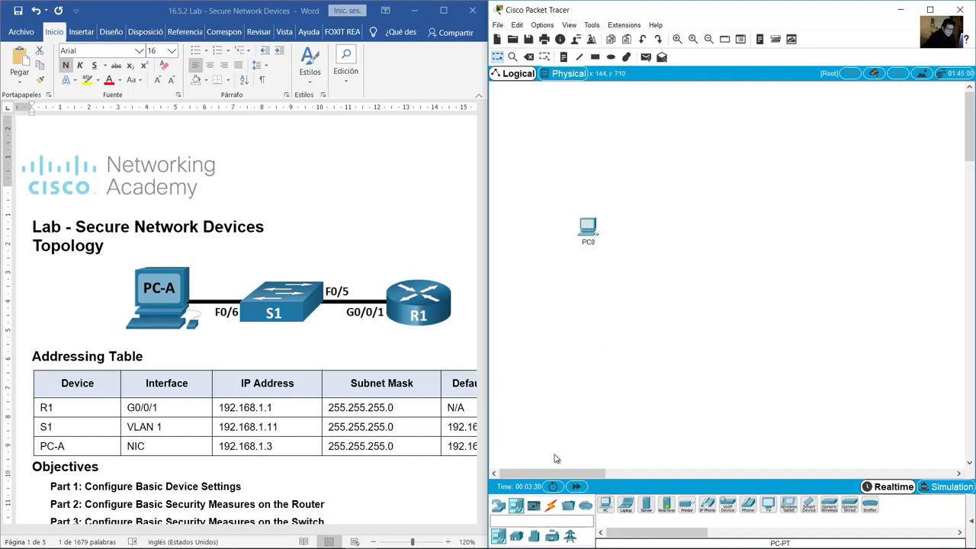
{"action": "left_click", "coordinate": [497, 510]}
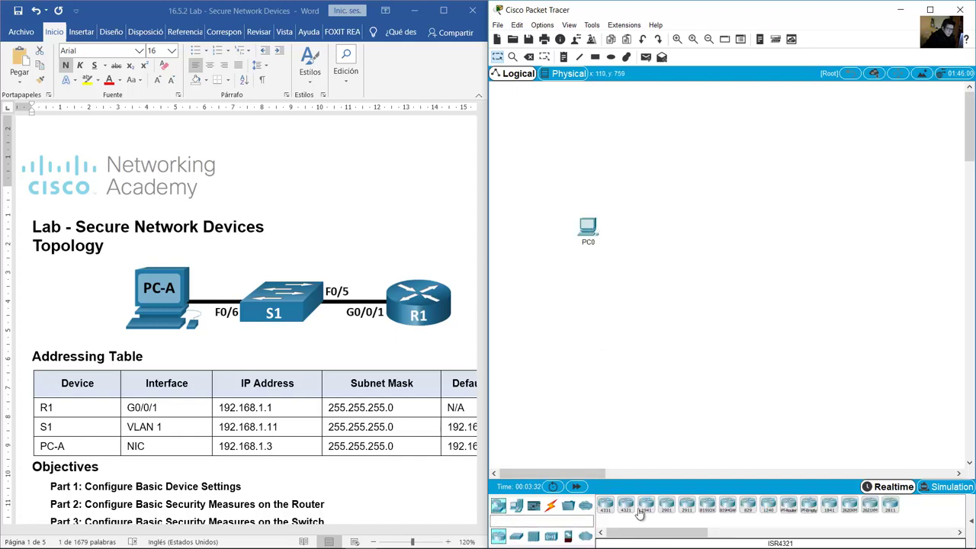
{"action": "left_click", "coordinate": [515, 535]}
{"action": "left_click", "coordinate": [605, 504]}
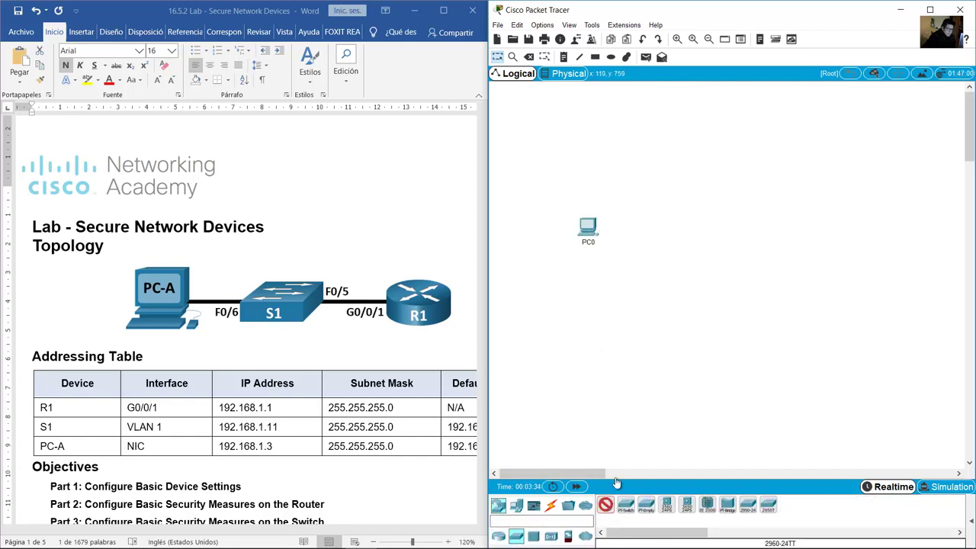
{"action": "left_click", "coordinate": [664, 225]}
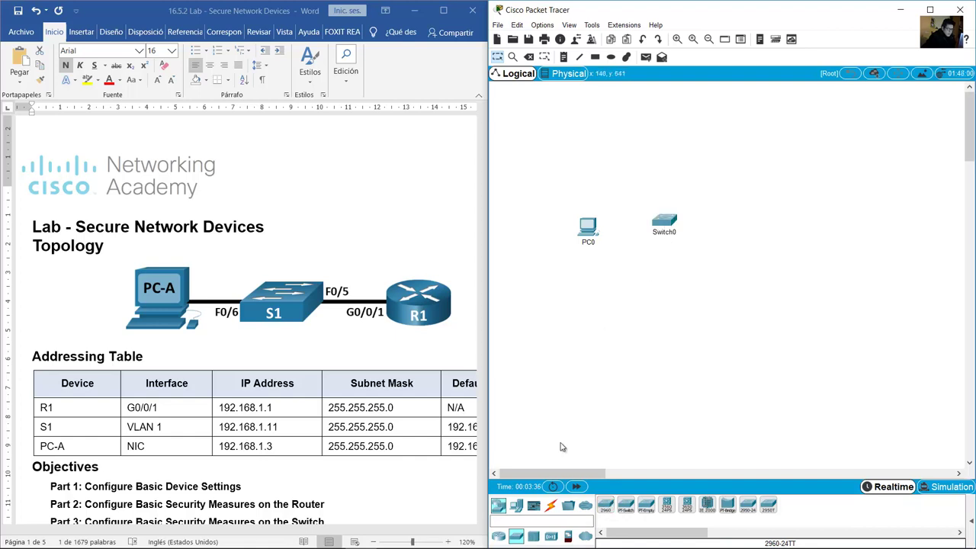
{"action": "left_click", "coordinate": [498, 535]}
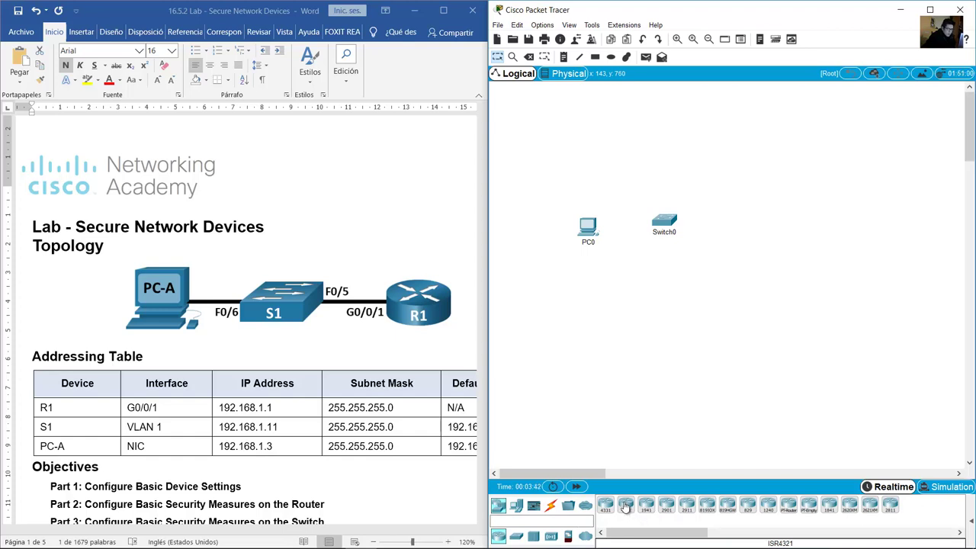
{"action": "left_click", "coordinate": [625, 506]}
{"action": "left_click", "coordinate": [738, 224]}
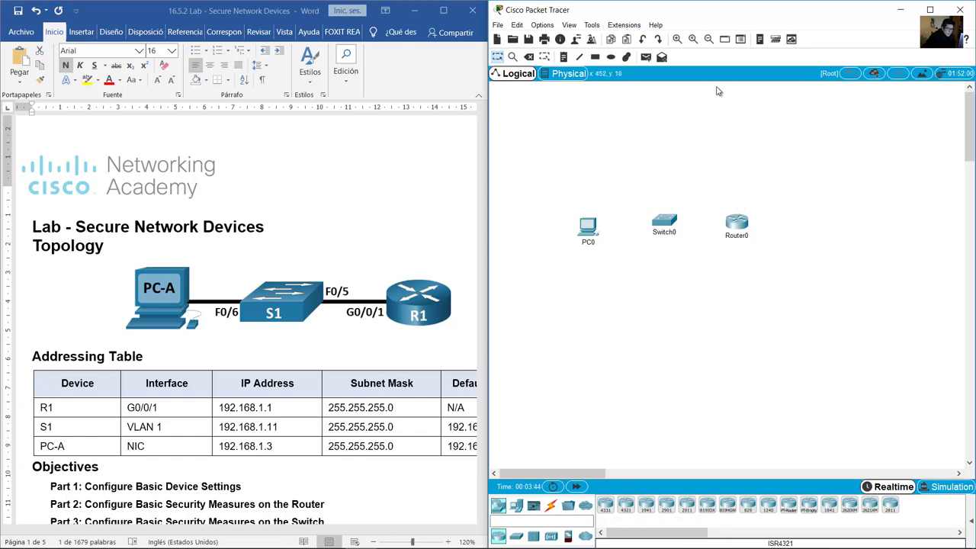
Zoom in and drag the PC, switch and router up into a level row.
{"action": "left_click", "coordinate": [677, 39]}
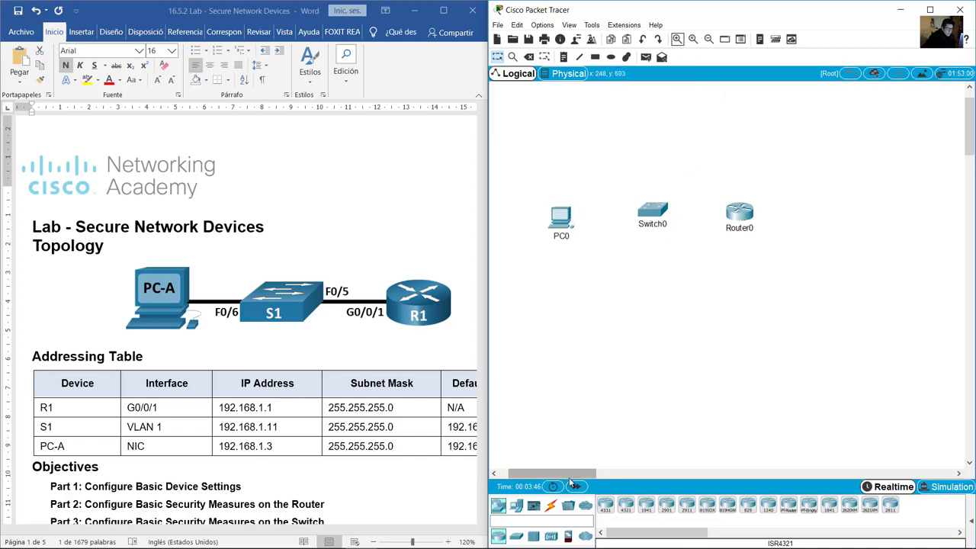
{"action": "left_click_drag", "start_coordinate": [552, 473], "coordinate": [543, 473]}
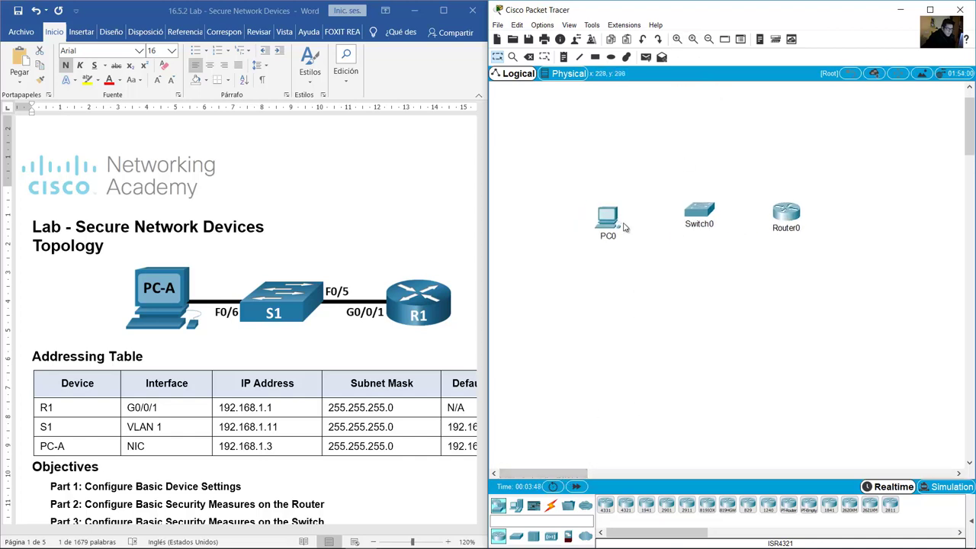
{"action": "left_click_drag", "start_coordinate": [610, 220], "coordinate": [611, 152]}
{"action": "left_click_drag", "start_coordinate": [699, 215], "coordinate": [702, 155]}
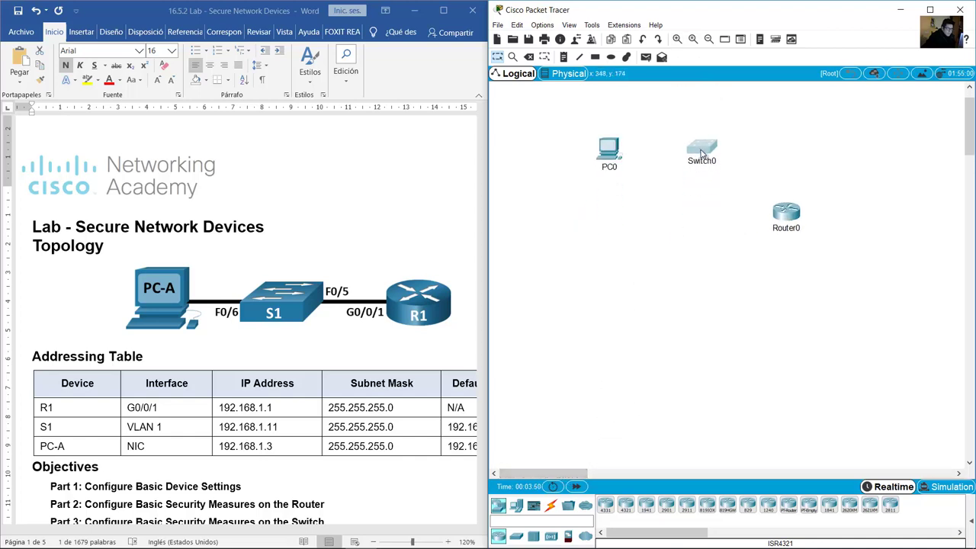
{"action": "left_click_drag", "start_coordinate": [791, 215], "coordinate": [813, 154]}
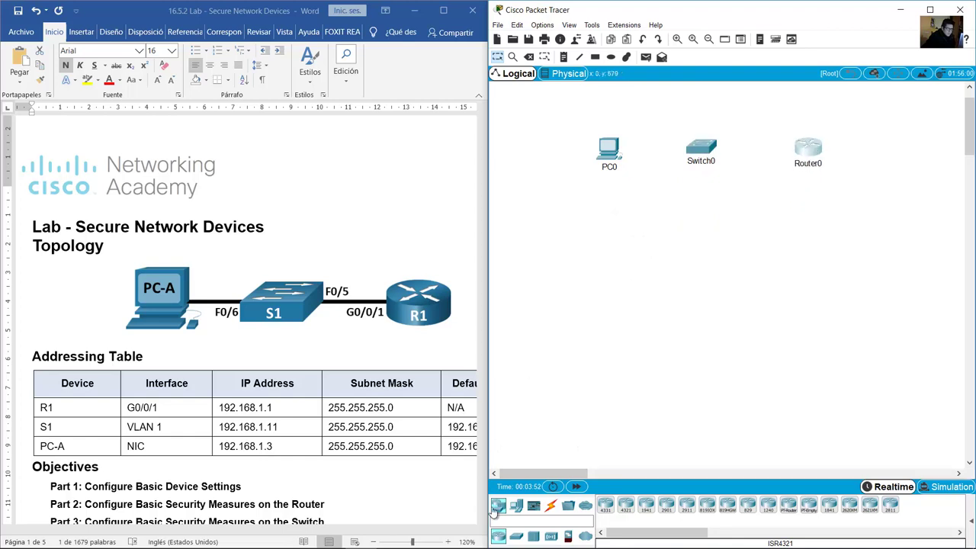
Cable the router's GigabitEthernet0/0/1 to switch port FastEthernet0/5 with a copper straight-through cable.
{"action": "left_click", "coordinate": [550, 507]}
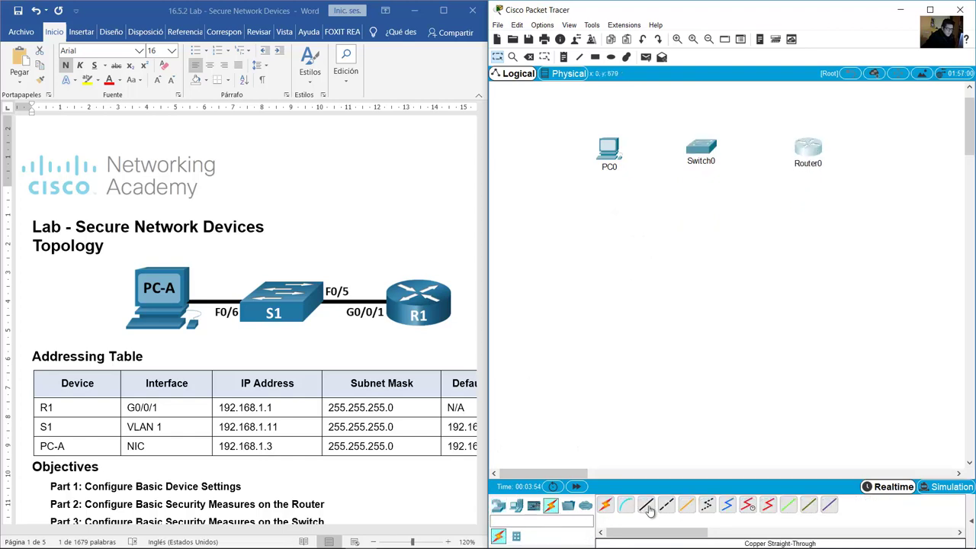
{"action": "left_click", "coordinate": [646, 507]}
{"action": "left_click", "coordinate": [808, 150]}
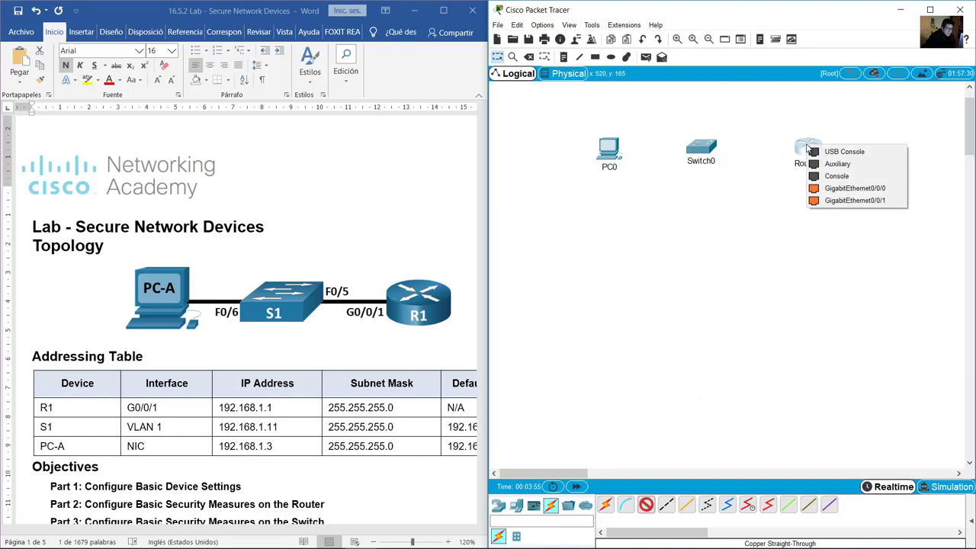
{"action": "left_click", "coordinate": [856, 200]}
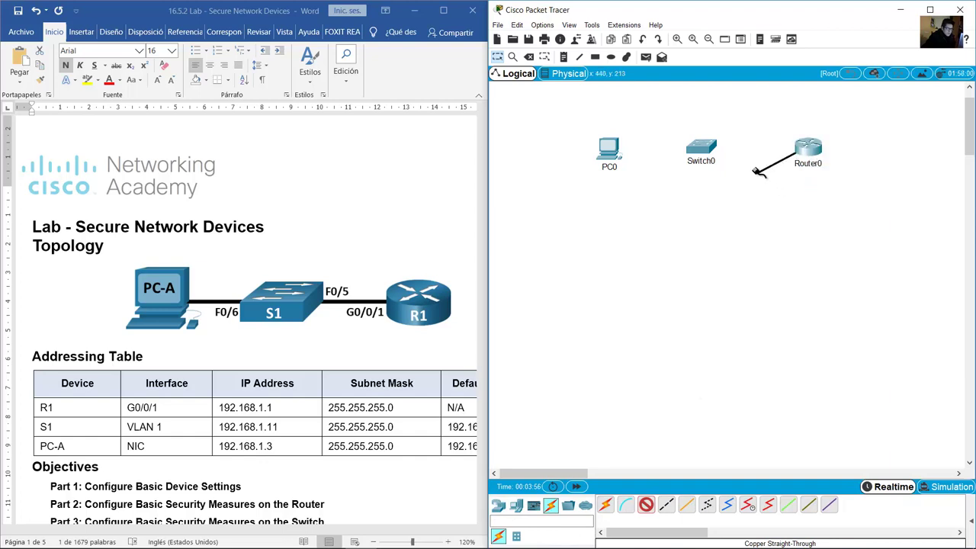
{"action": "left_click", "coordinate": [702, 148]}
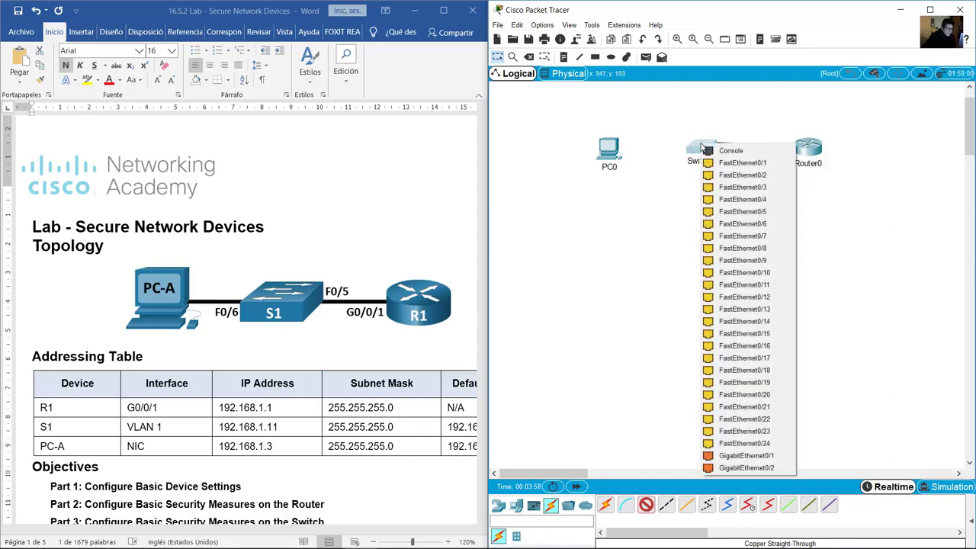
{"action": "left_click", "coordinate": [743, 211]}
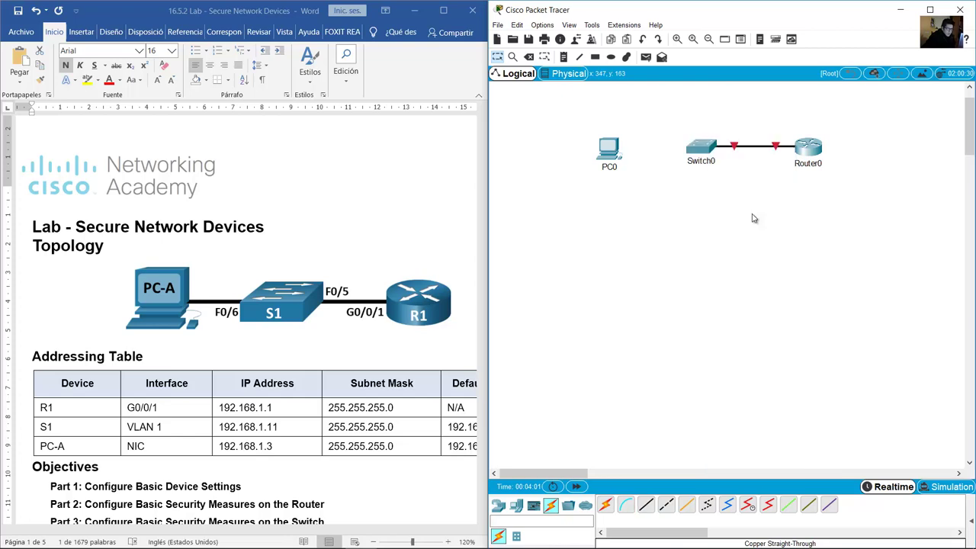
Cable a free switch port to the PC's FastEthernet0 with a copper straight-through cable.
{"action": "left_click", "coordinate": [645, 505]}
{"action": "left_click", "coordinate": [703, 144]}
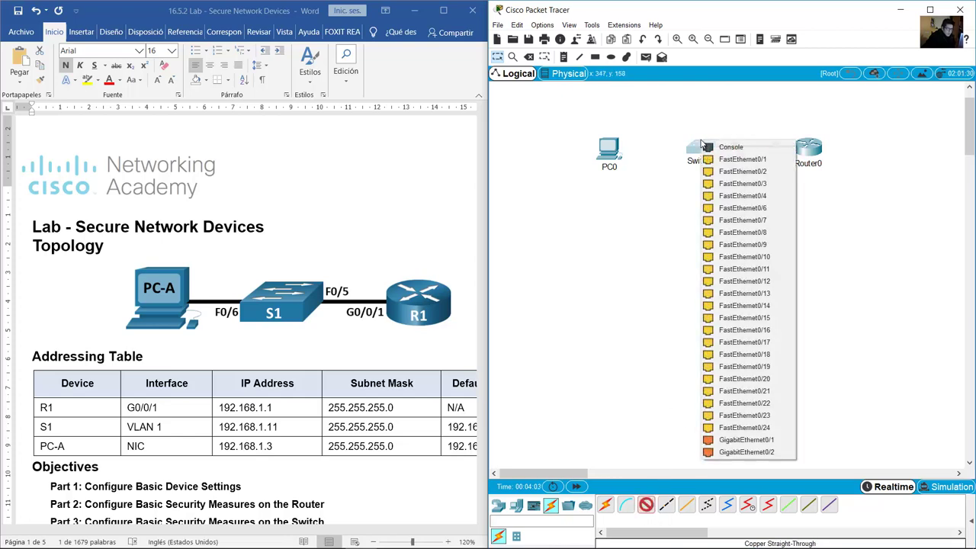
{"action": "left_click", "coordinate": [736, 216]}
{"action": "left_click", "coordinate": [614, 153]}
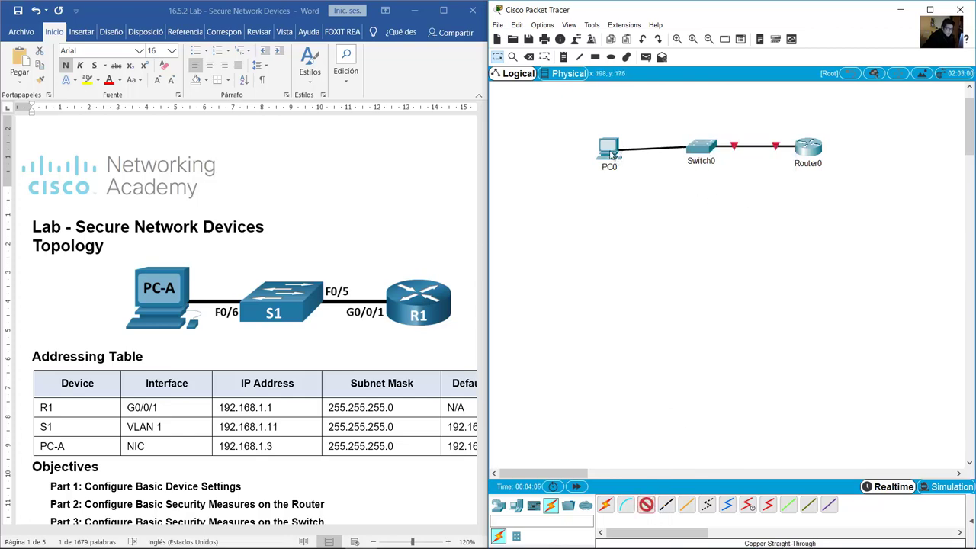
{"action": "left_click", "coordinate": [609, 148]}
{"action": "left_click", "coordinate": [644, 194]}
Rename the devices to PC-A, S1 and R1.
{"action": "left_click", "coordinate": [615, 166]}
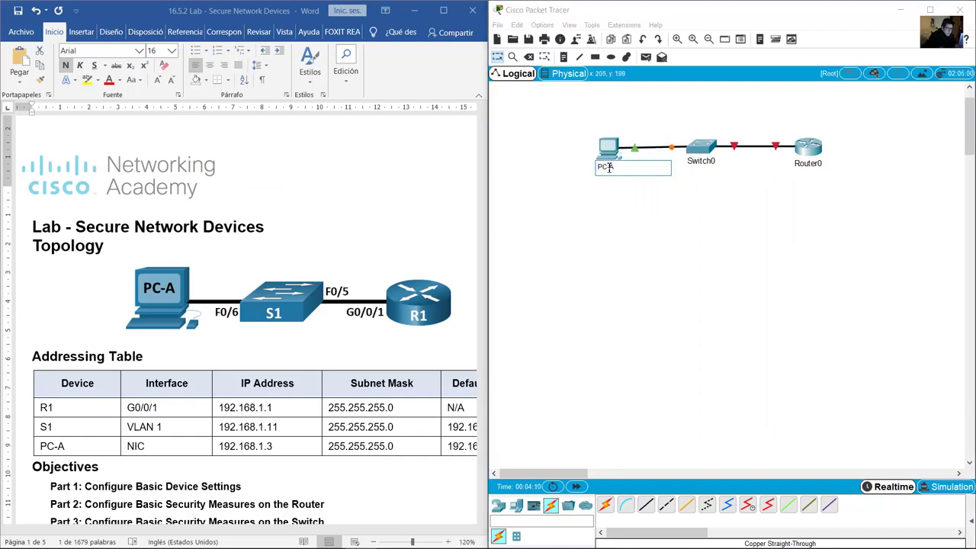
{"action": "left_click", "coordinate": [698, 160]}
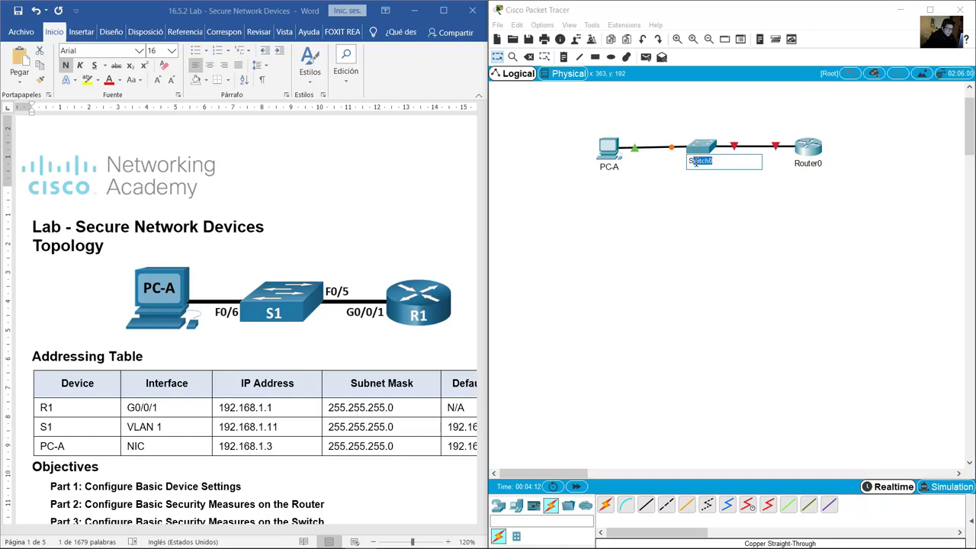
{"action": "type", "text": "S1"}
{"action": "left_click", "coordinate": [802, 165]}
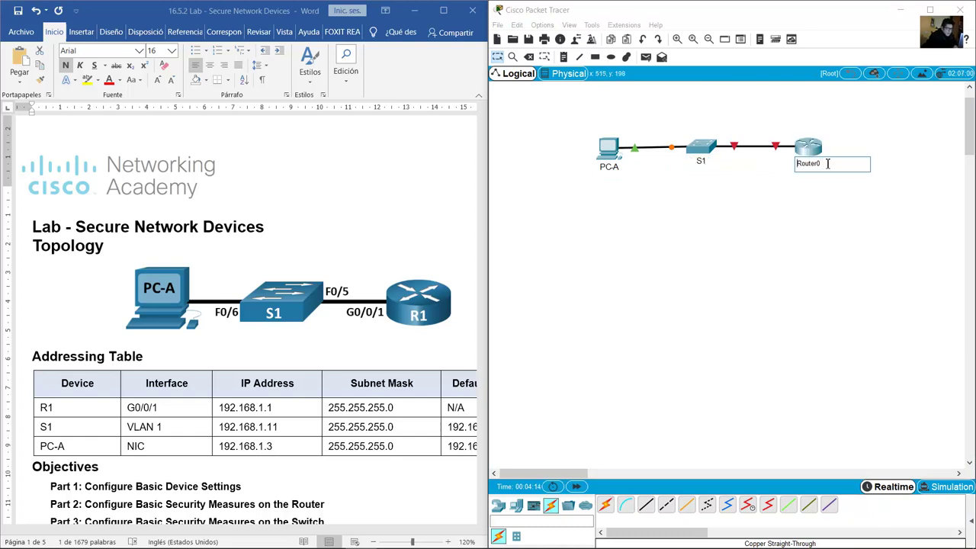
{"action": "type", "text": "R1"}
{"action": "left_click", "coordinate": [795, 224]}
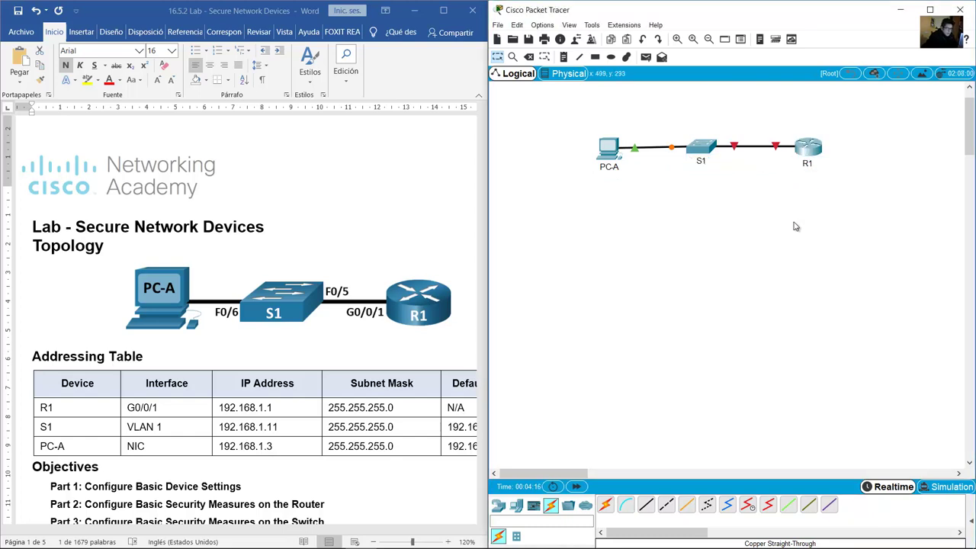
Nudge PC-A and R1 slightly to tidy the row.
{"action": "left_click_drag", "start_coordinate": [615, 155], "coordinate": [610, 153]}
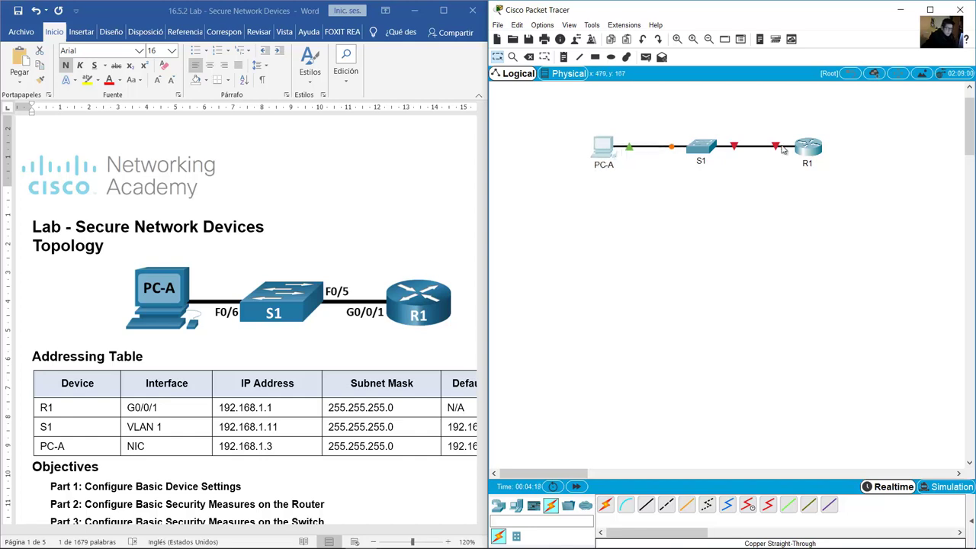
{"action": "left_click", "coordinate": [807, 151]}
{"action": "left_click_drag", "start_coordinate": [807, 148], "coordinate": [808, 146]}
{"action": "left_click", "coordinate": [771, 173]}
{"action": "left_click", "coordinate": [334, 282]}
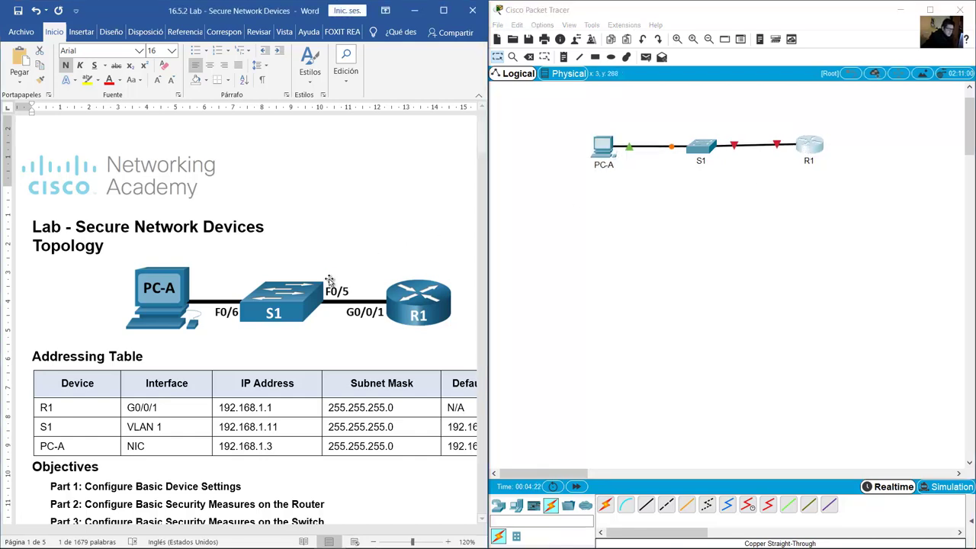
{"action": "scroll", "coordinate": [338, 265], "scroll_direction": "down", "scroll_amount": 3}
{"action": "left_click_drag", "start_coordinate": [50, 254], "coordinate": [157, 248]}
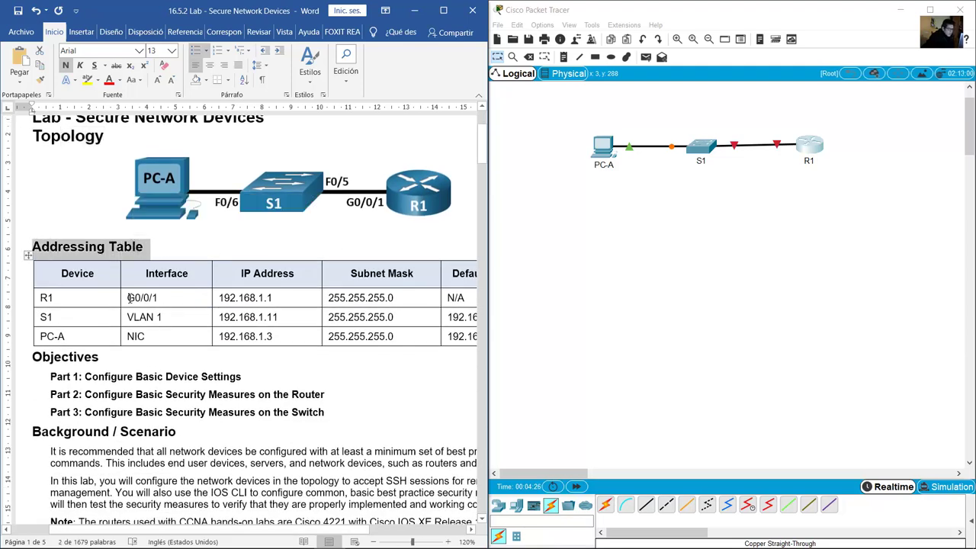
{"action": "left_click_drag", "start_coordinate": [45, 302], "coordinate": [170, 298]}
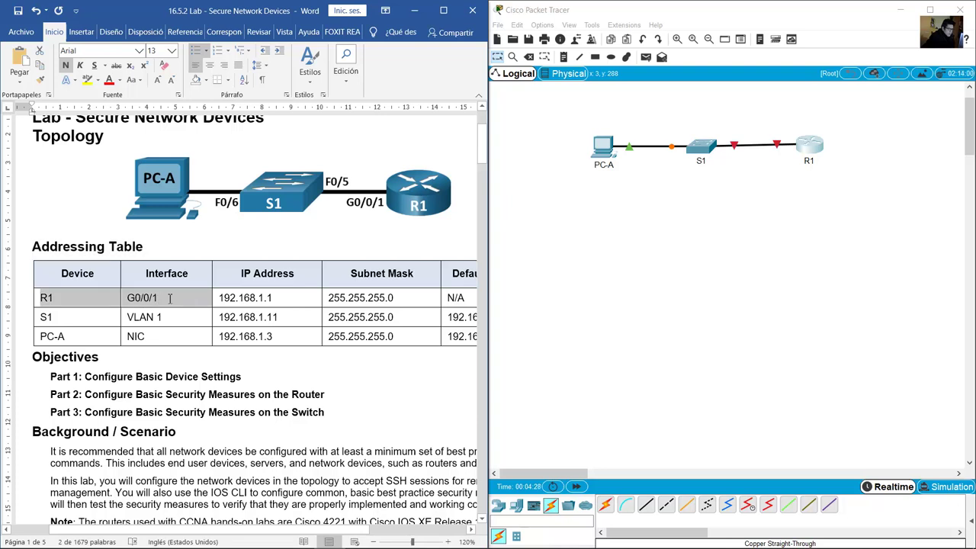
{"action": "left_click_drag", "start_coordinate": [257, 298], "coordinate": [385, 299]}
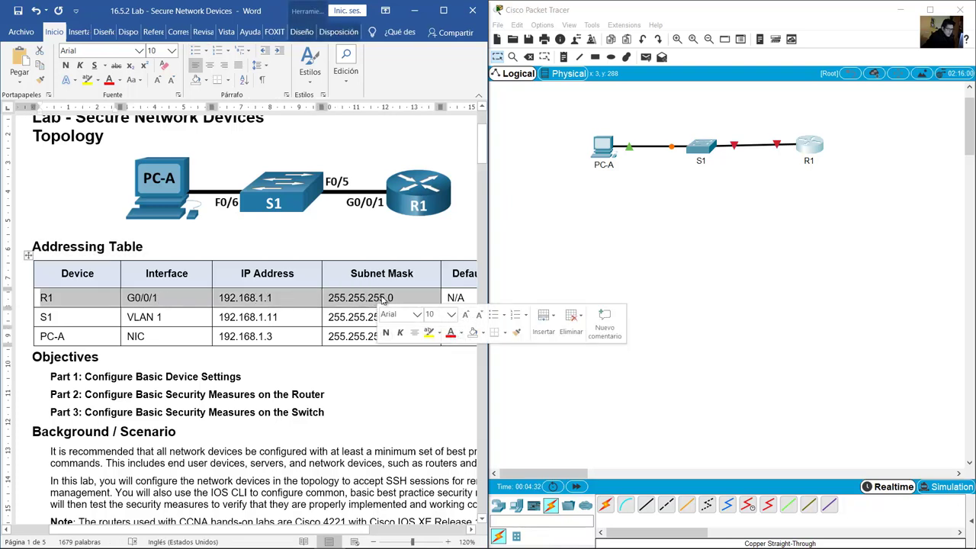
{"action": "left_click", "coordinate": [373, 541]}
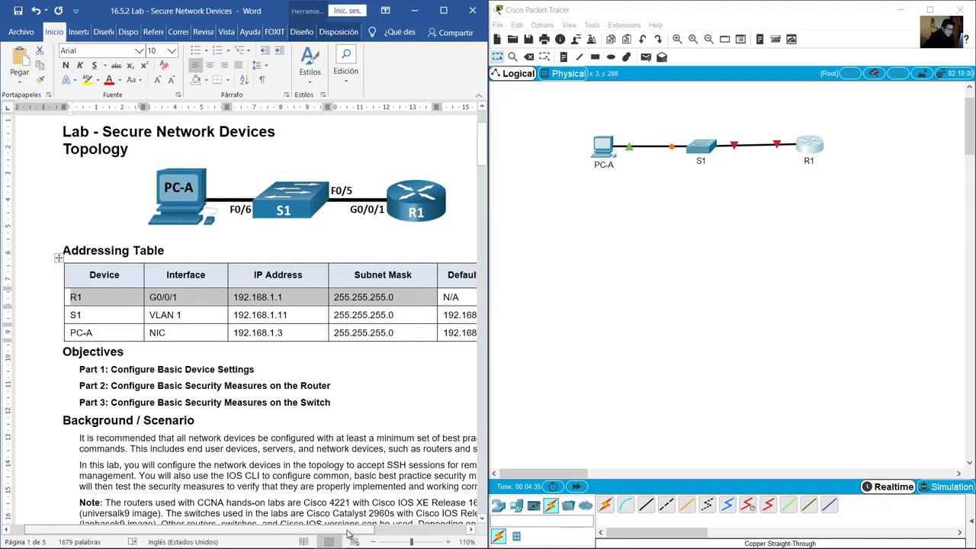
{"action": "scroll", "coordinate": [365, 536], "scroll_direction": "right", "scroll_amount": 2}
{"action": "scroll", "coordinate": [365, 537], "scroll_direction": "right", "scroll_amount": 1}
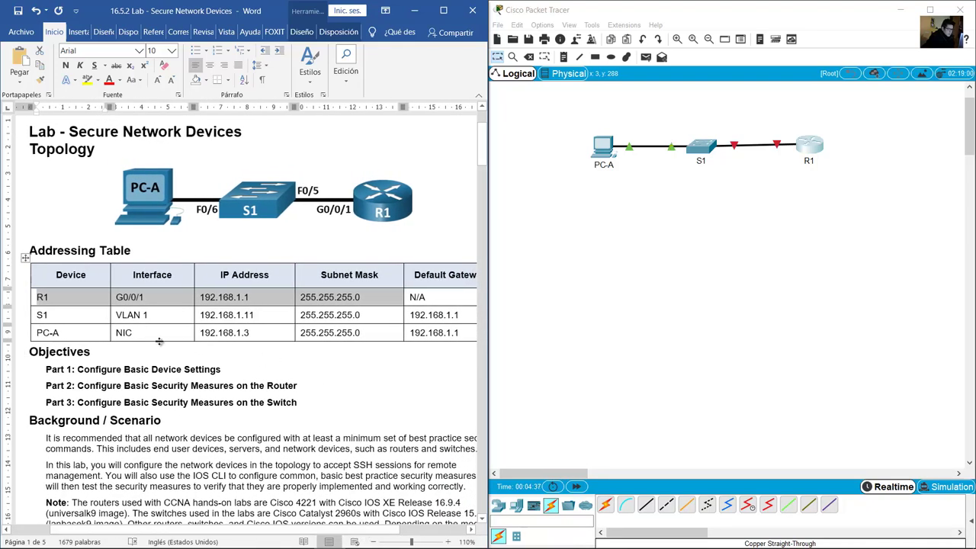
{"action": "left_click", "coordinate": [48, 314]}
{"action": "double_click", "coordinate": [46, 314]}
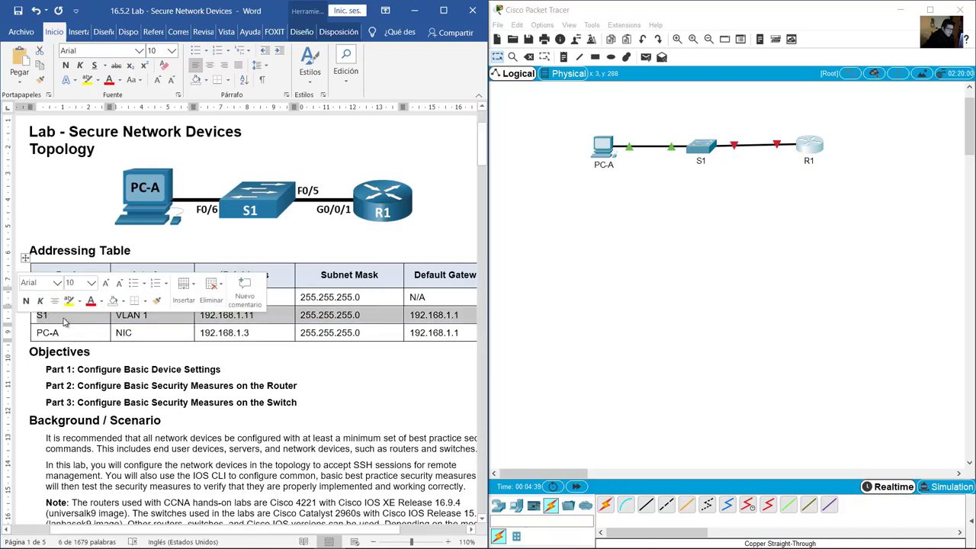
{"action": "left_click", "coordinate": [46, 314]}
{"action": "left_click_drag", "start_coordinate": [46, 314], "coordinate": [336, 319]}
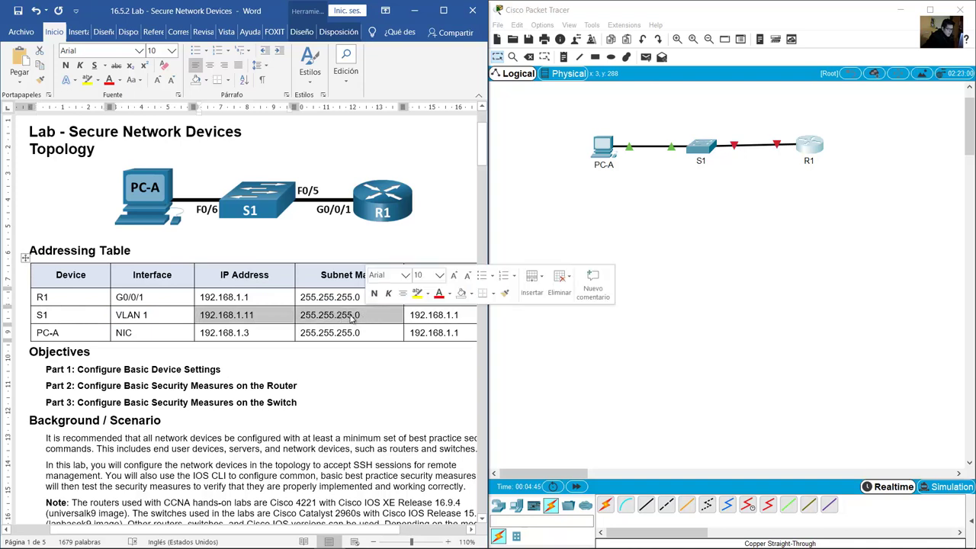
{"action": "left_click", "coordinate": [418, 315]}
{"action": "left_click_drag", "start_coordinate": [412, 317], "coordinate": [462, 316]}
{"action": "double_click", "coordinate": [65, 333]}
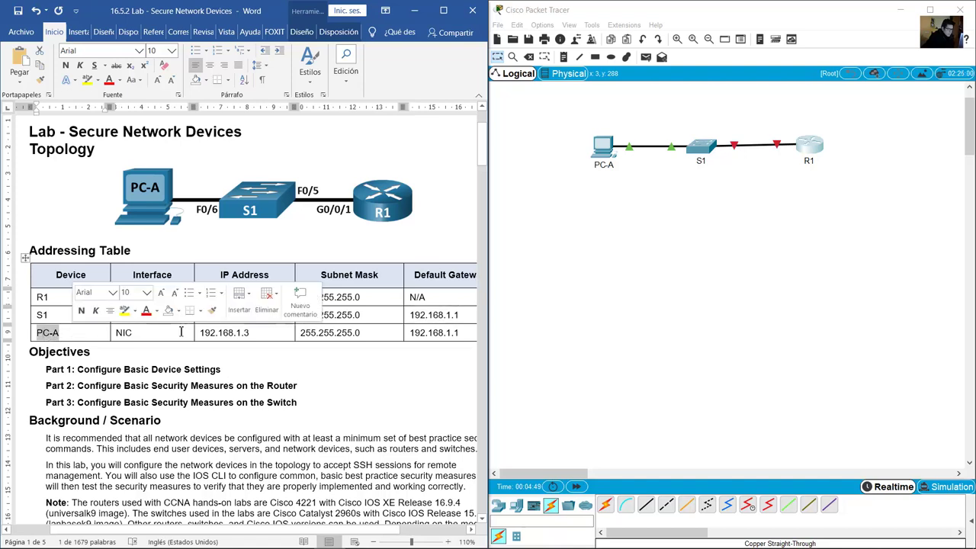
{"action": "left_click_drag", "start_coordinate": [197, 334], "coordinate": [461, 334]}
{"action": "left_click", "coordinate": [254, 371]}
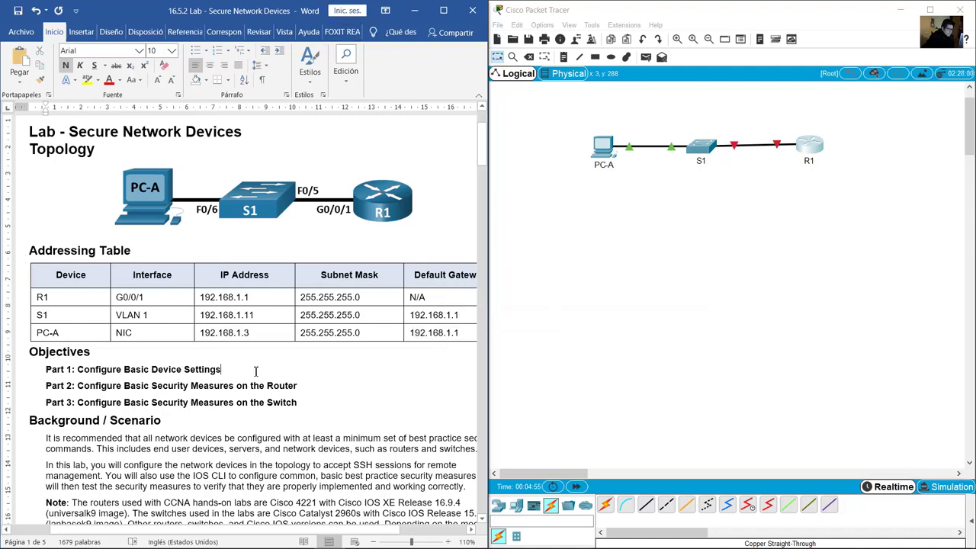
Read through Background and highlight each Required Resources line: router, 2960 switch, PC, console cables.
{"action": "scroll", "coordinate": [253, 371], "scroll_direction": "down", "scroll_amount": 5}
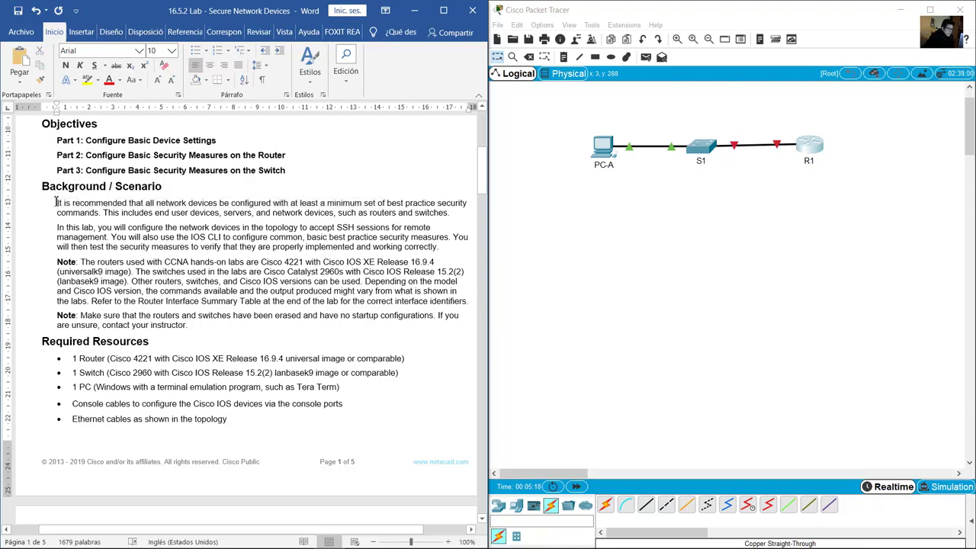
{"action": "left_click_drag", "start_coordinate": [55, 202], "coordinate": [452, 217]}
{"action": "scroll", "coordinate": [107, 194], "scroll_direction": "down", "scroll_amount": 5}
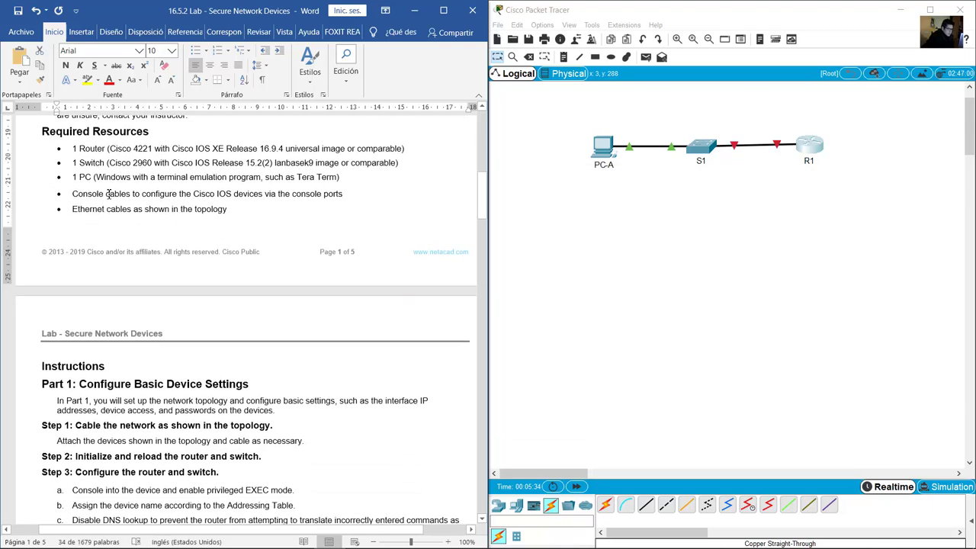
{"action": "left_click_drag", "start_coordinate": [43, 128], "coordinate": [156, 130]}
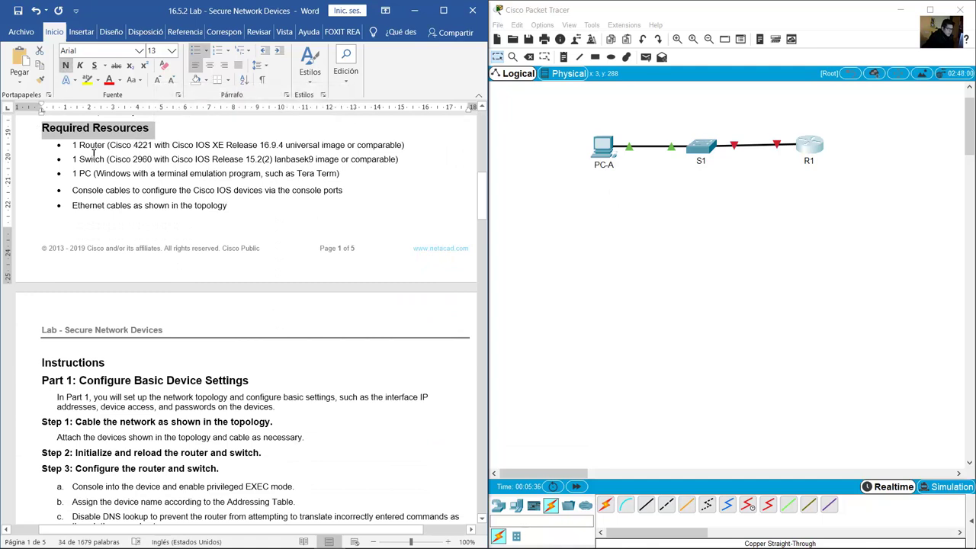
{"action": "left_click_drag", "start_coordinate": [72, 145], "coordinate": [153, 144]}
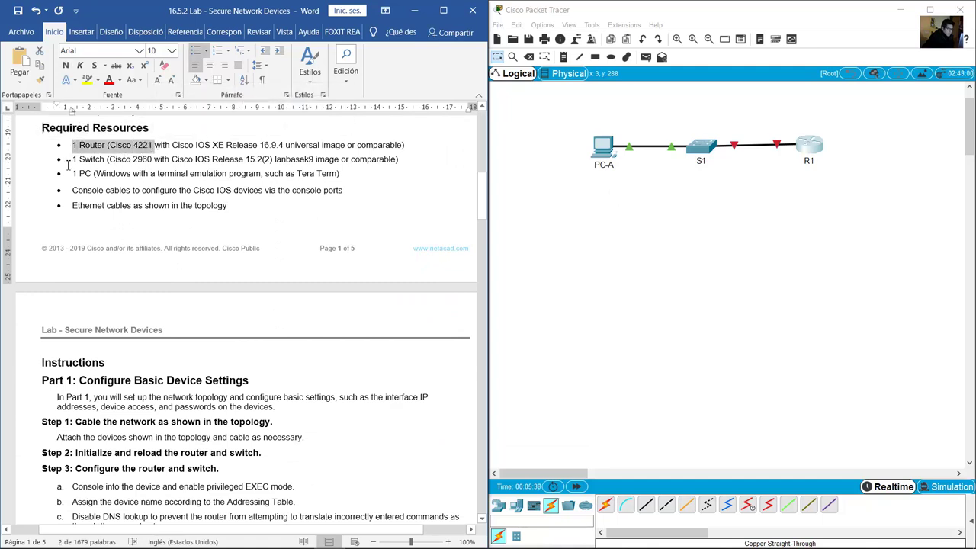
{"action": "left_click_drag", "start_coordinate": [73, 160], "coordinate": [152, 162]}
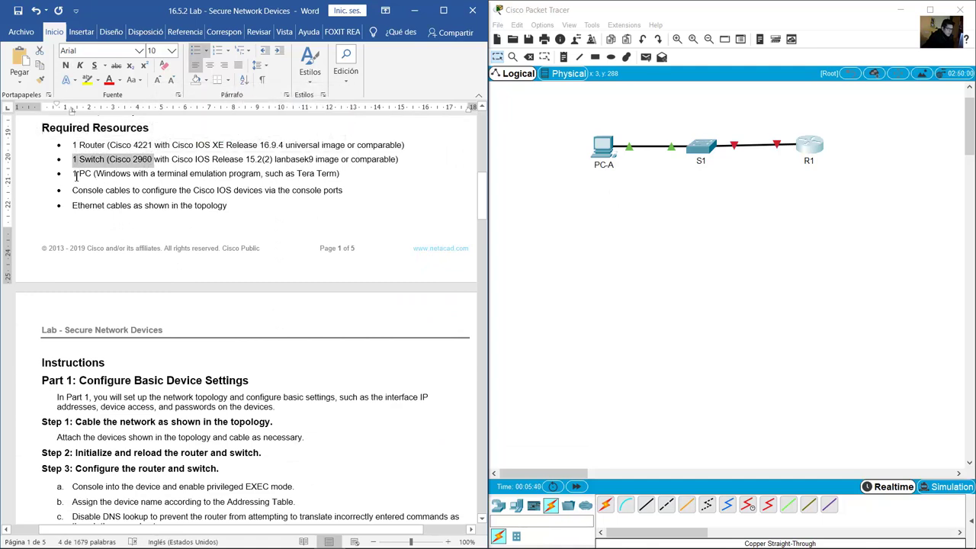
{"action": "left_click_drag", "start_coordinate": [74, 174], "coordinate": [154, 174]}
{"action": "left_click_drag", "start_coordinate": [73, 190], "coordinate": [178, 191]}
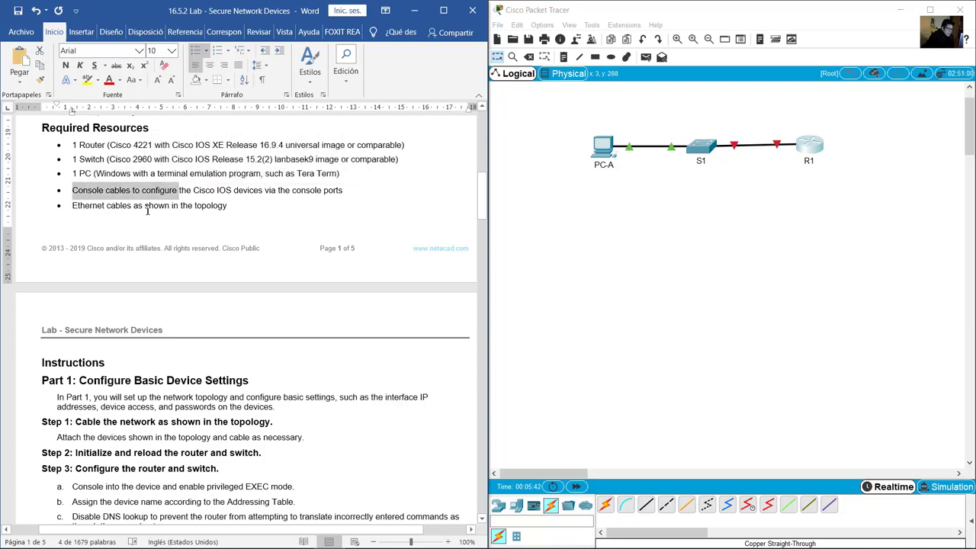
{"action": "left_click_drag", "start_coordinate": [72, 206], "coordinate": [169, 207]}
{"action": "scroll", "coordinate": [89, 167], "scroll_direction": "down", "scroll_amount": 5}
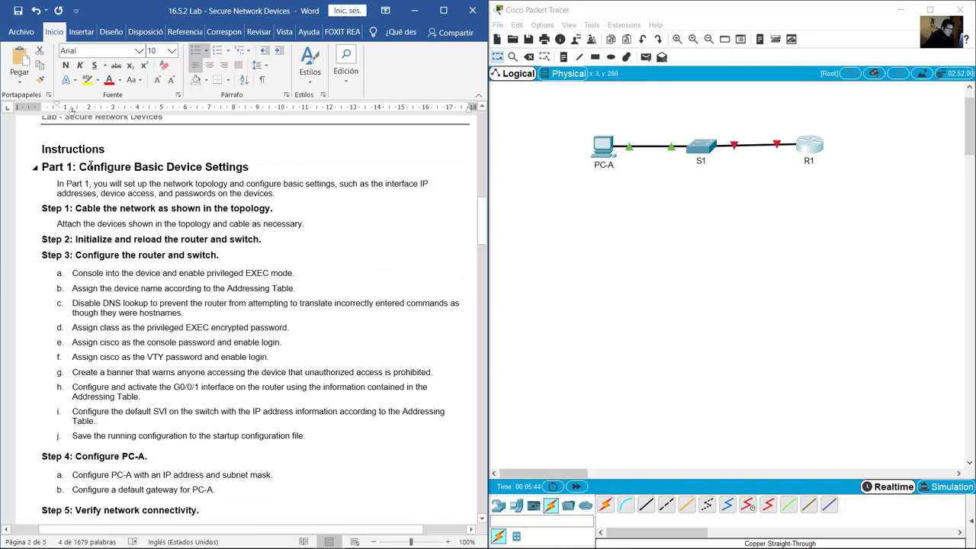
Highlight the Part 1 heading, setup description, Step 1 cabling and initialize-and-reload instructions.
{"action": "left_click_drag", "start_coordinate": [98, 166], "coordinate": [238, 166]}
{"action": "scroll", "coordinate": [101, 158], "scroll_direction": "down", "scroll_amount": 1}
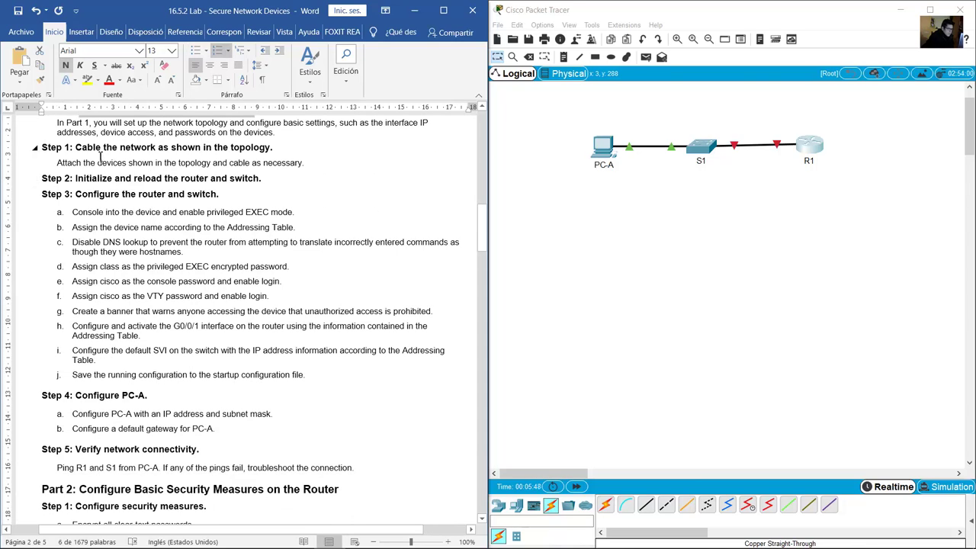
{"action": "left_click_drag", "start_coordinate": [94, 153], "coordinate": [247, 154]}
{"action": "left_click_drag", "start_coordinate": [548, 113], "coordinate": [922, 271]}
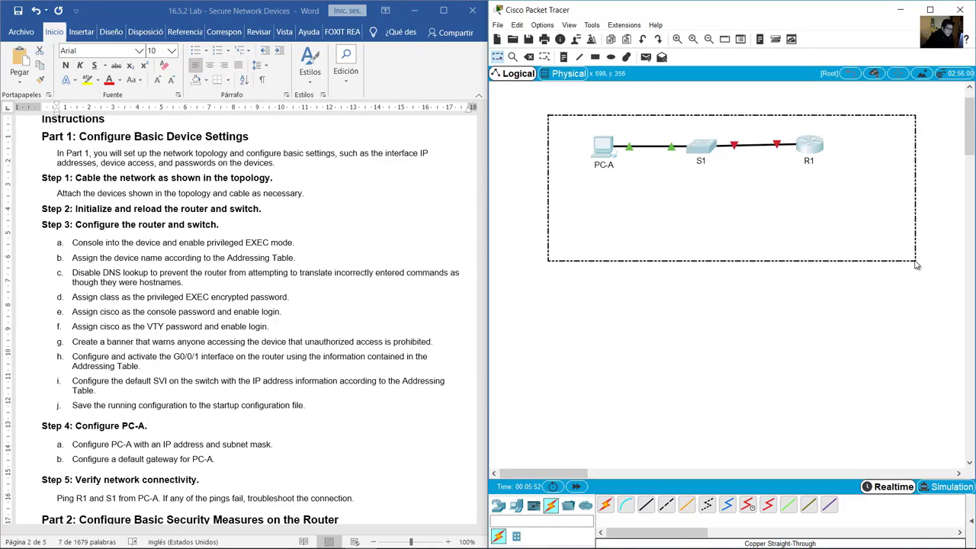
{"action": "left_click_drag", "start_coordinate": [87, 180], "coordinate": [204, 181]}
{"action": "left_click_drag", "start_coordinate": [90, 212], "coordinate": [256, 218]}
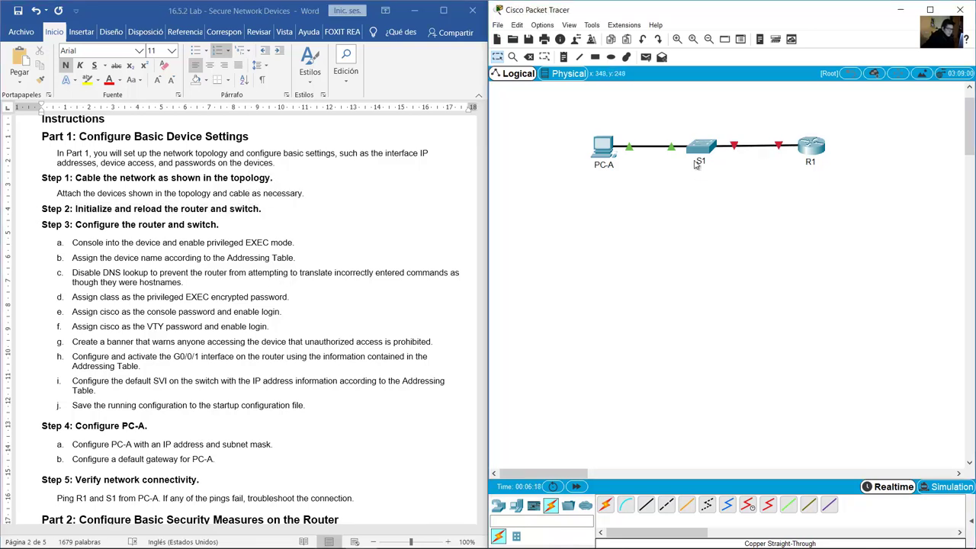
Select S1 and R1 together, then each on its own, in the workspace.
{"action": "left_click_drag", "start_coordinate": [685, 122], "coordinate": [869, 204]}
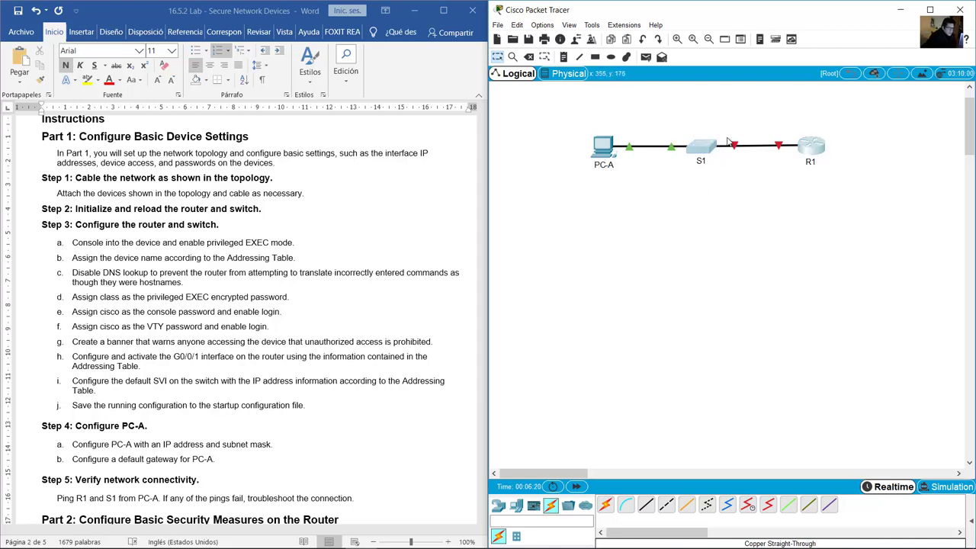
{"action": "left_click", "coordinate": [775, 181]}
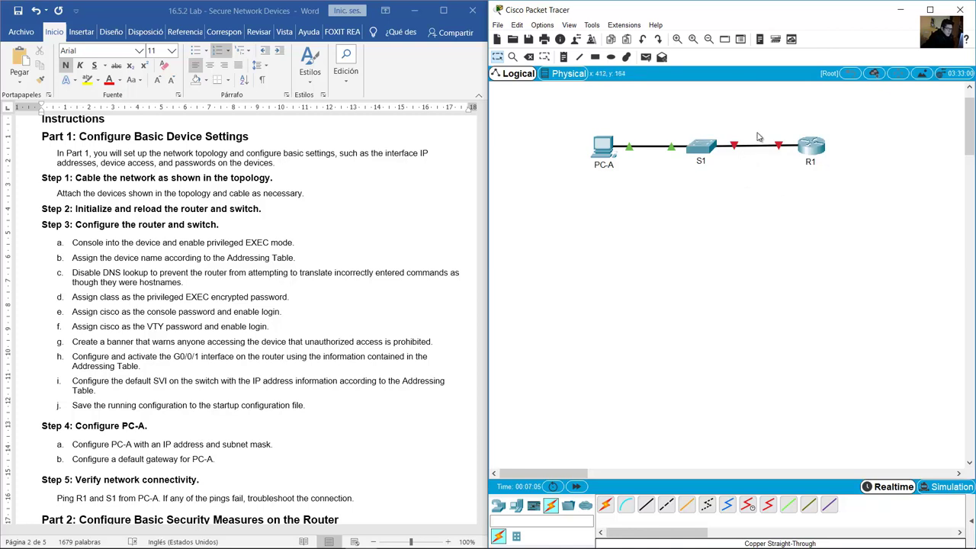
{"action": "left_click_drag", "start_coordinate": [790, 112], "coordinate": [867, 218]}
{"action": "left_click_drag", "start_coordinate": [677, 113], "coordinate": [718, 208]}
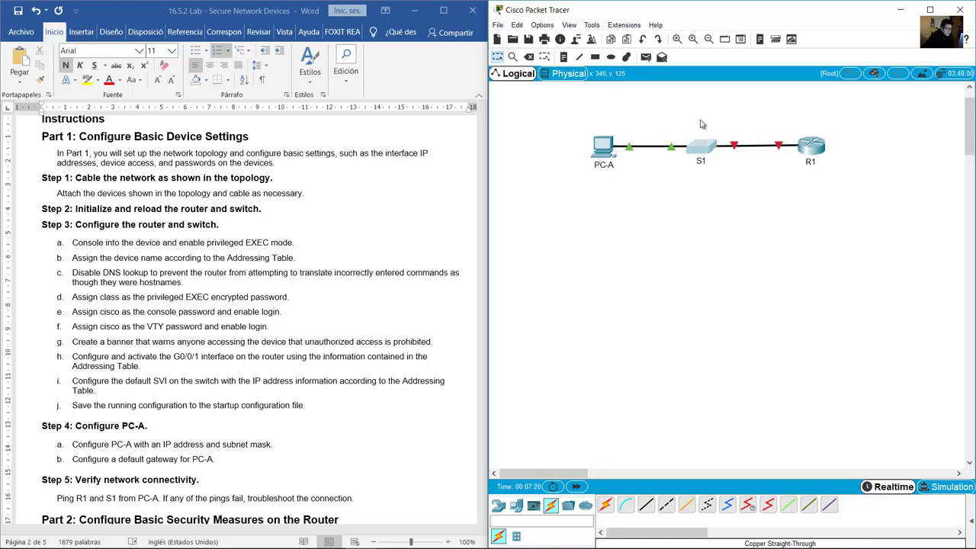
Highlight the Step 3 instruction about consoling into each device in the lab document.
{"action": "left_click", "coordinate": [340, 213]}
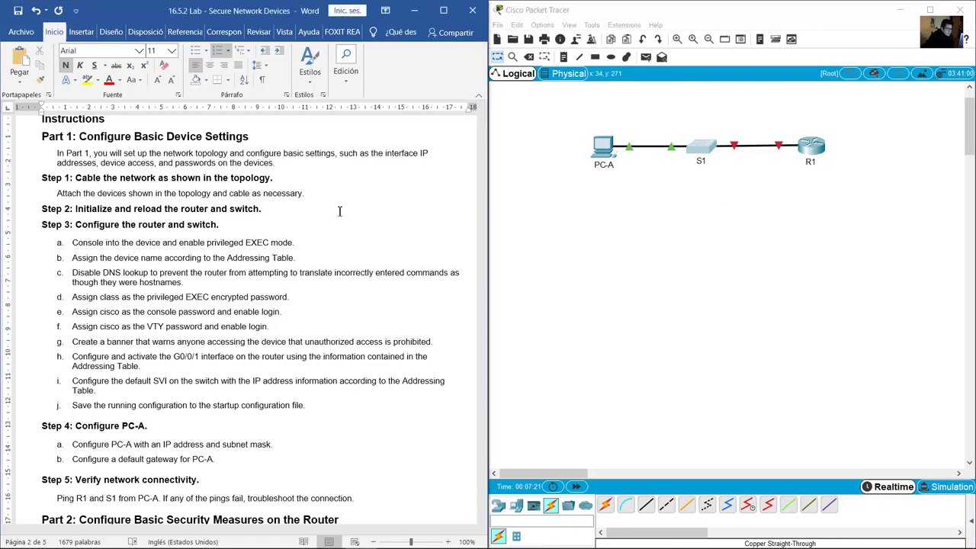
{"action": "scroll", "coordinate": [304, 216], "scroll_direction": "down", "scroll_amount": 2}
{"action": "left_click_drag", "start_coordinate": [75, 163], "coordinate": [219, 164]}
{"action": "left_click", "coordinate": [132, 184]}
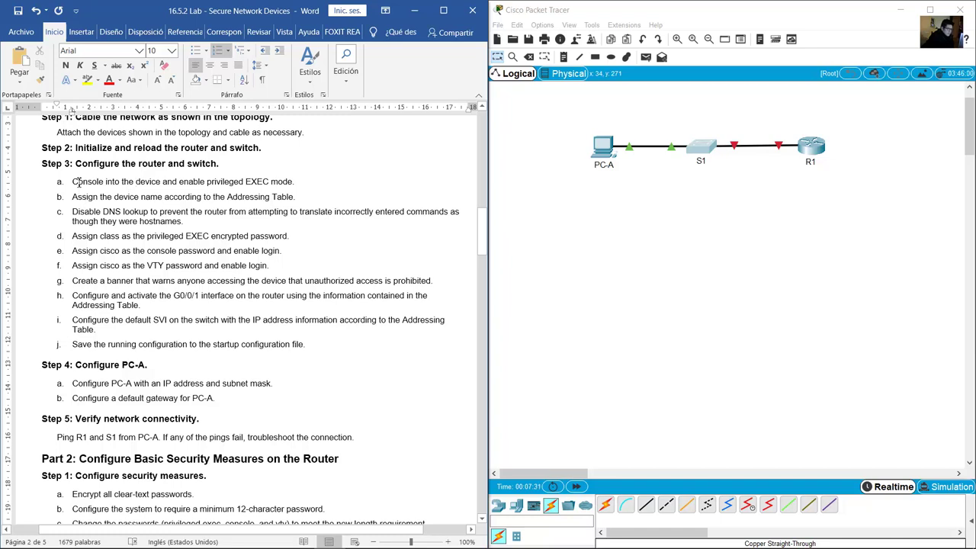
{"action": "left_click_drag", "start_coordinate": [80, 182], "coordinate": [315, 181]}
Start a console cable at PC-A in Packet Tracer.
{"action": "left_click", "coordinate": [526, 134]}
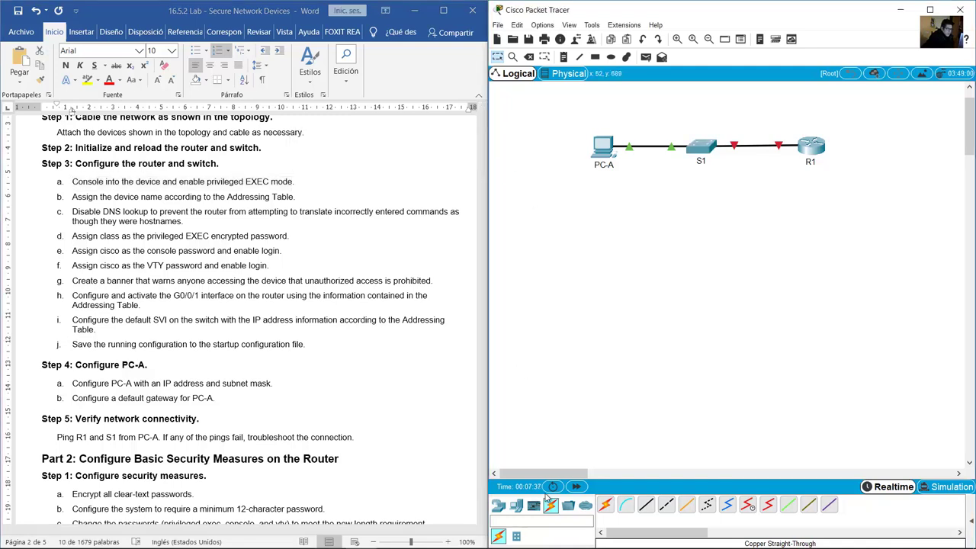
{"action": "left_click", "coordinate": [625, 504]}
{"action": "left_click", "coordinate": [612, 161]}
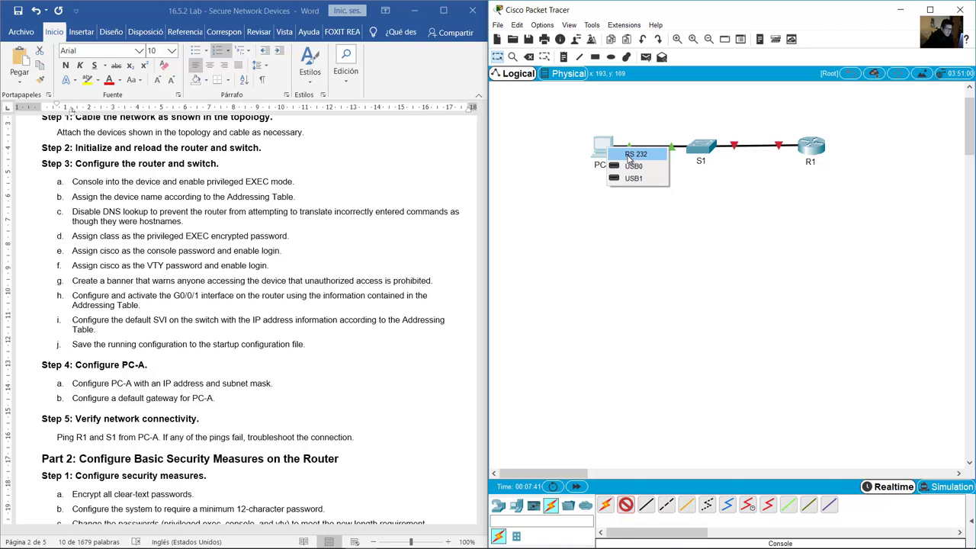
Connect the console cable from PC-A's RS 232 port to R1's Console port.
{"action": "left_click", "coordinate": [629, 155]}
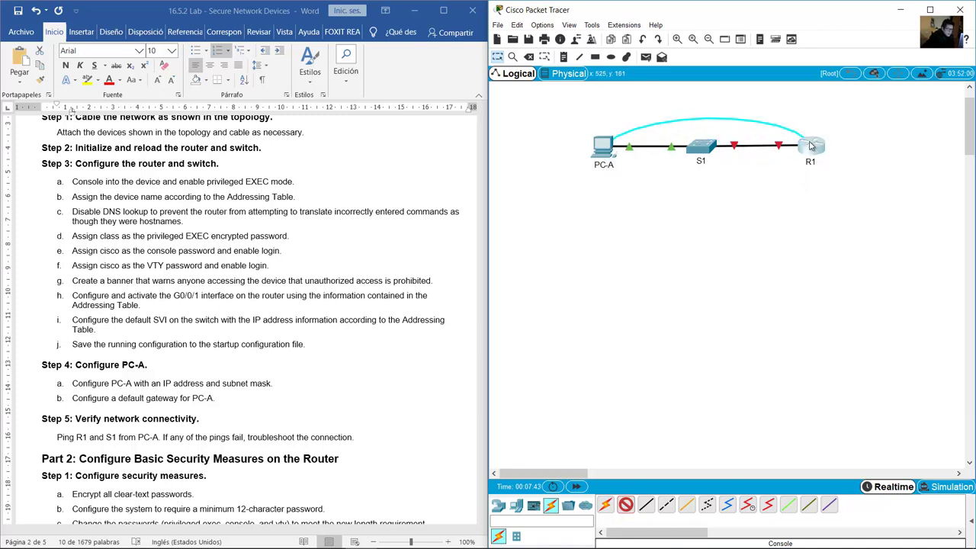
{"action": "left_click", "coordinate": [812, 146]}
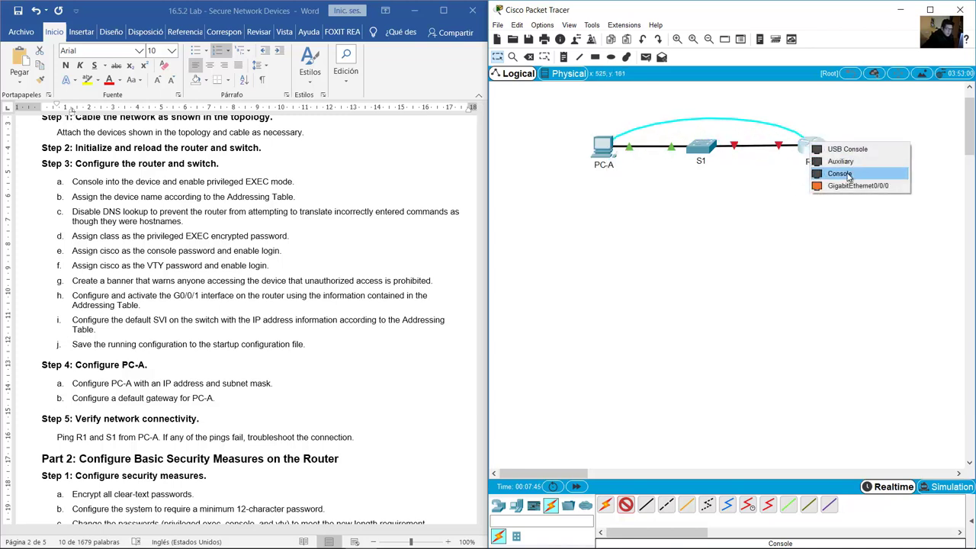
{"action": "left_click", "coordinate": [848, 175]}
Open PC-A's Terminal with the default 9600 baud settings in an enlarged window.
{"action": "left_click", "coordinate": [604, 147]}
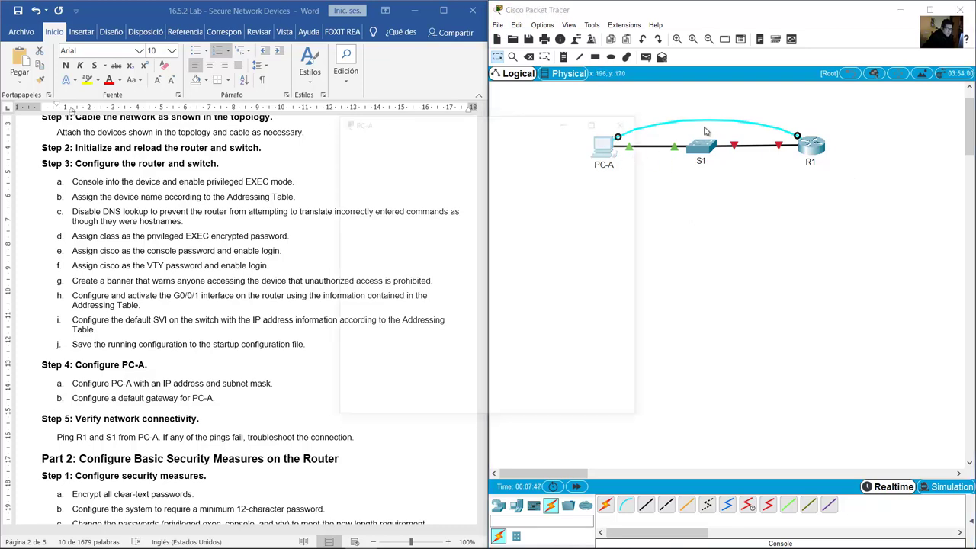
{"action": "left_click_drag", "start_coordinate": [779, 206], "coordinate": [789, 237]}
{"action": "left_click_drag", "start_coordinate": [667, 239], "coordinate": [456, 177]}
{"action": "left_click", "coordinate": [554, 209]}
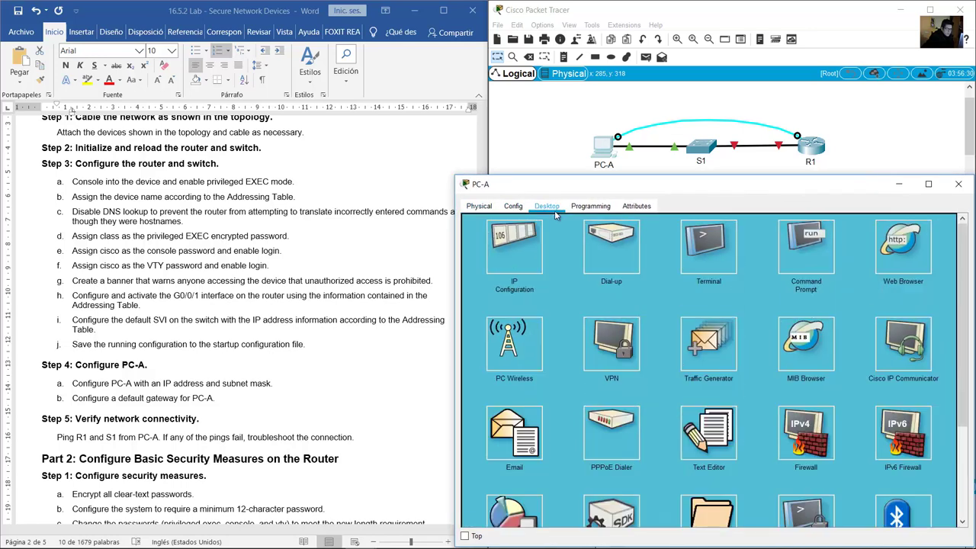
{"action": "left_click", "coordinate": [719, 249]}
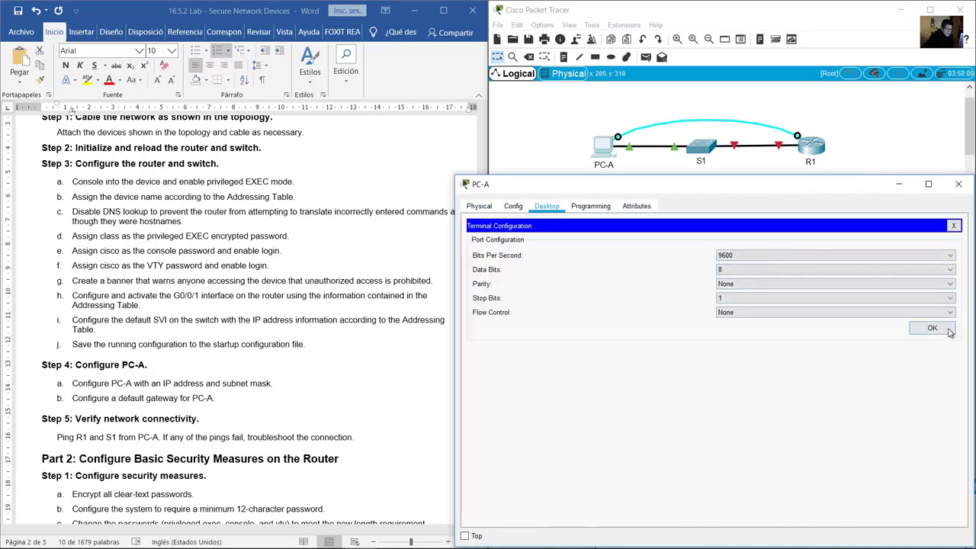
{"action": "left_click", "coordinate": [931, 327]}
Answer 'no' to the initial configuration dialog and reach the Router> prompt.
{"action": "key", "text": "Return"}
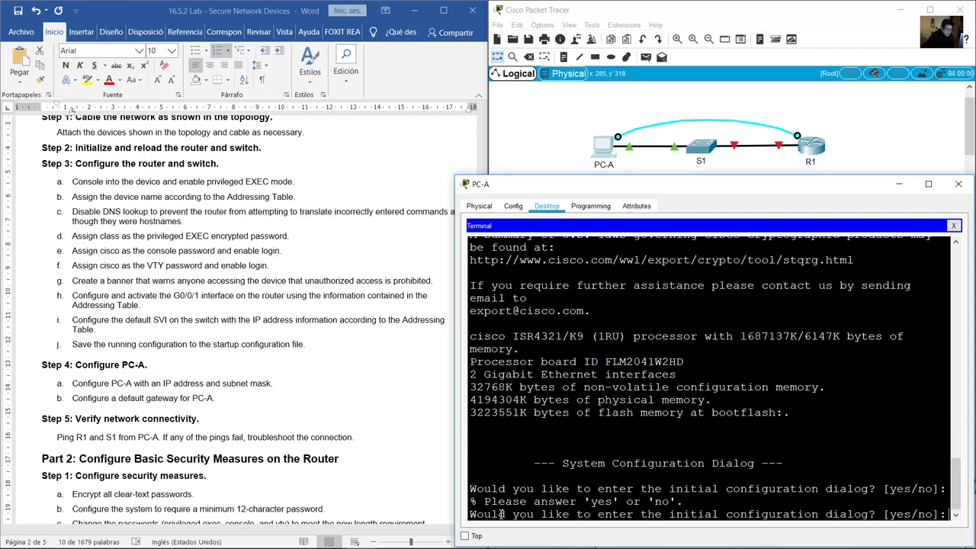
{"action": "left_click_drag", "start_coordinate": [502, 513], "coordinate": [929, 514]}
{"action": "type", "text": "no"}
{"action": "key", "text": "Return"}
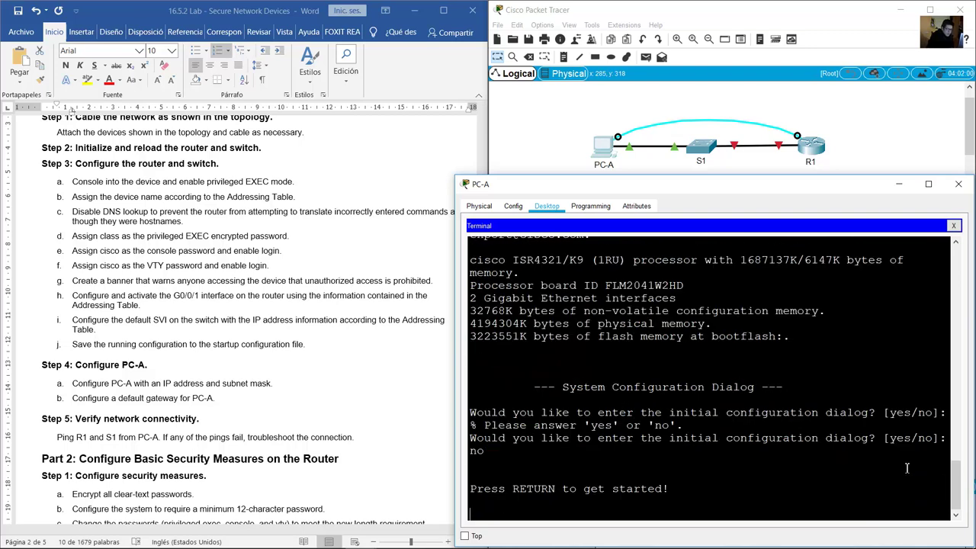
{"action": "key", "text": "Return"}
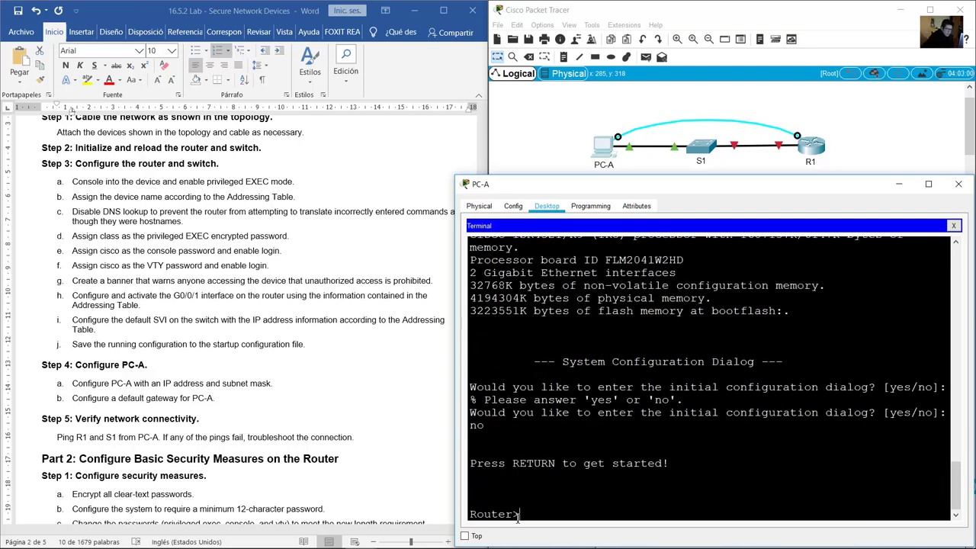
{"action": "left_click_drag", "start_coordinate": [526, 515], "coordinate": [465, 508]}
Enter privileged EXEC mode with enable and review the device name step in the lab.
{"action": "left_click", "coordinate": [546, 518]}
{"action": "type", "text": "enable"}
{"action": "key", "text": "Return"}
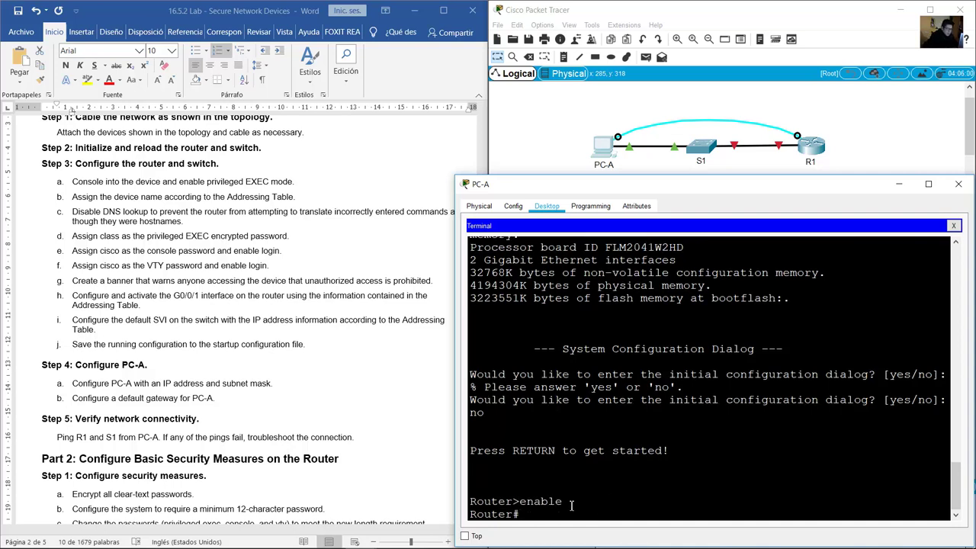
{"action": "double_click", "coordinate": [518, 516]}
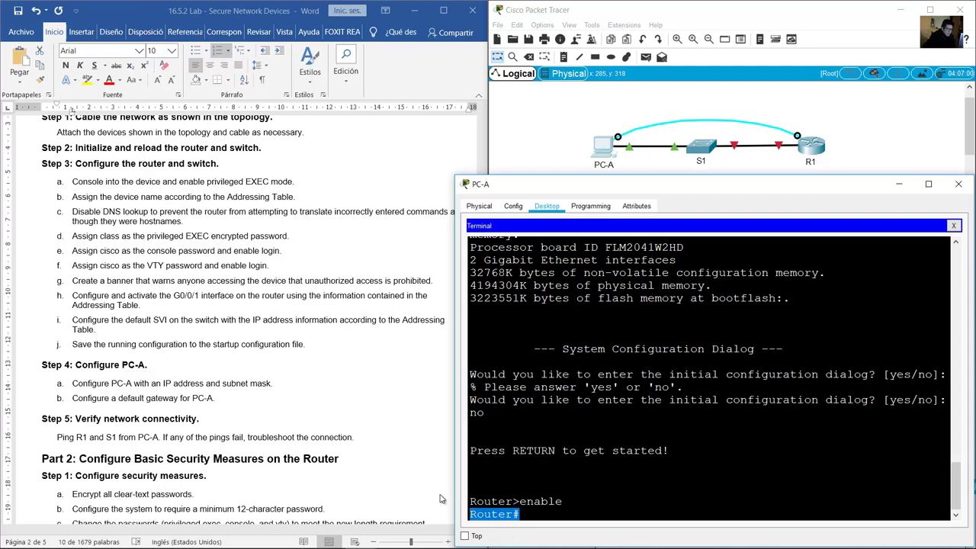
{"action": "left_click", "coordinate": [191, 224]}
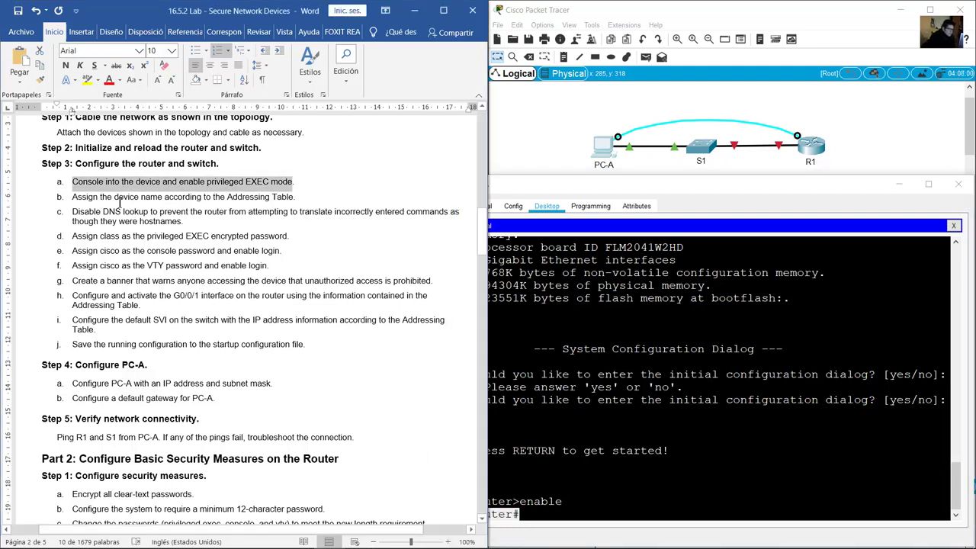
{"action": "left_click_drag", "start_coordinate": [101, 197], "coordinate": [202, 197]}
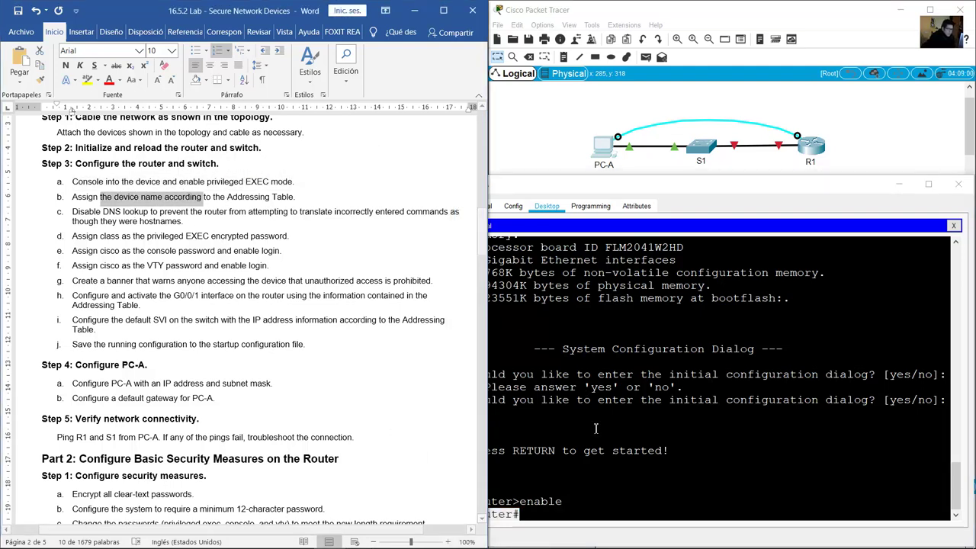
{"action": "left_click", "coordinate": [589, 493]}
{"action": "left_click_drag", "start_coordinate": [802, 109], "coordinate": [857, 201]}
{"action": "left_click", "coordinate": [467, 324]}
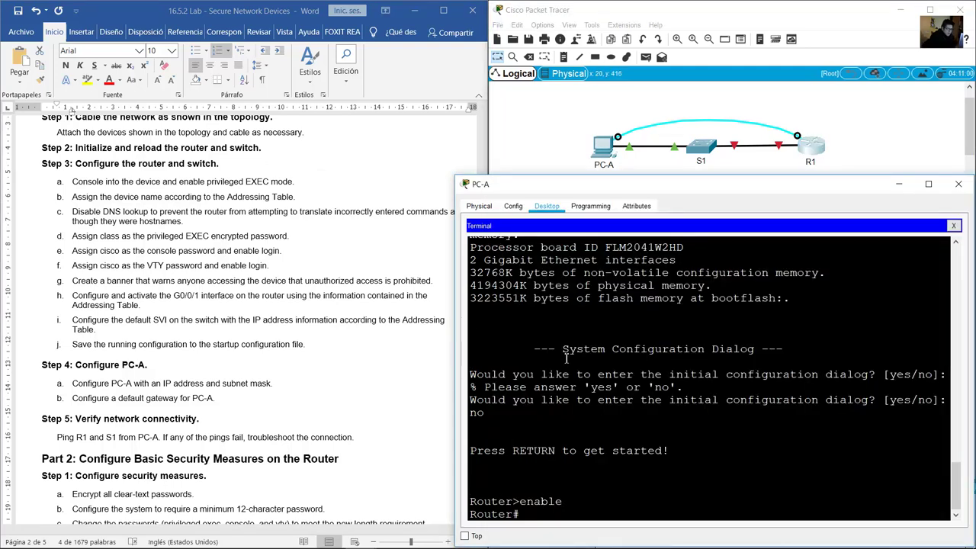
{"action": "left_click_drag", "start_coordinate": [524, 514], "coordinate": [478, 514]}
Enter global configuration with conf term and set hostname R1.
{"action": "left_click", "coordinate": [538, 518]}
{"action": "type", "text": "con"}
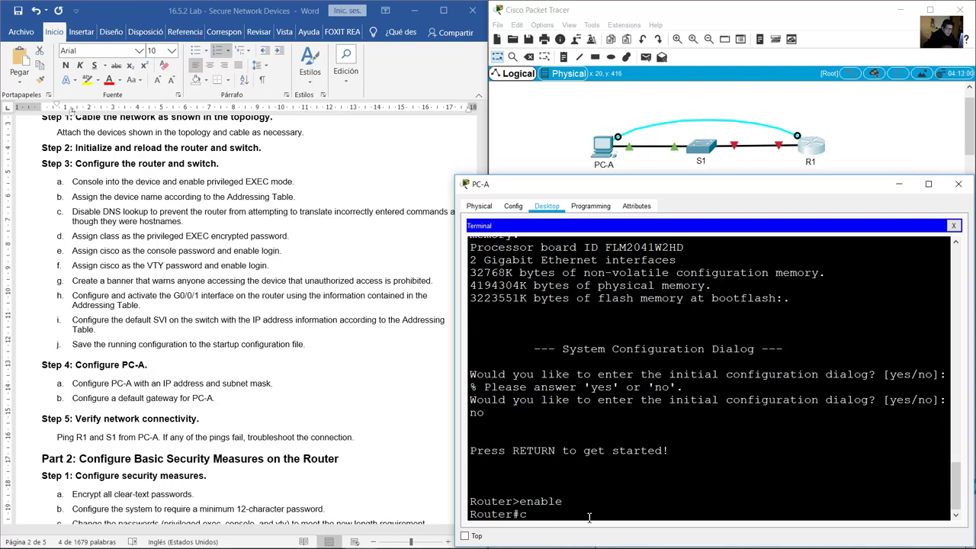
{"action": "type", "text": "f term"}
{"action": "key", "text": "Return"}
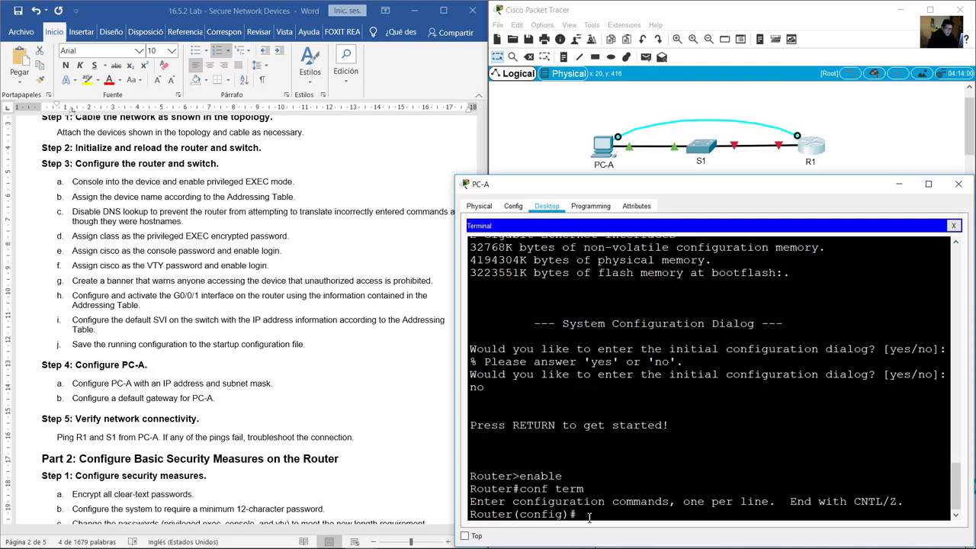
{"action": "left_click_drag", "start_coordinate": [576, 515], "coordinate": [476, 514]}
{"action": "left_click", "coordinate": [618, 516]}
{"action": "type", "text": "hostname R1"}
{"action": "key", "text": "Return"}
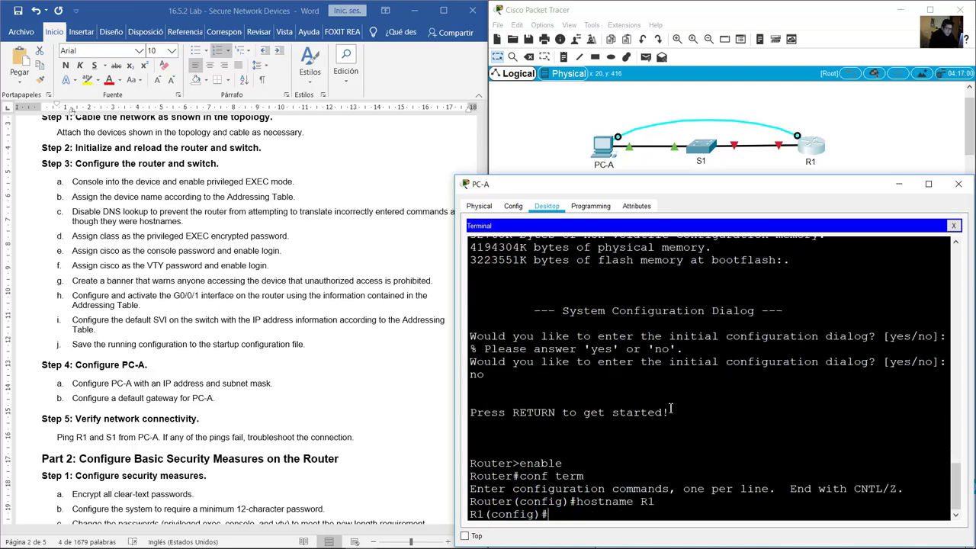
Disable DNS lookup on R1 with no ip domain lookup.
{"action": "left_click_drag", "start_coordinate": [100, 197], "coordinate": [202, 197]}
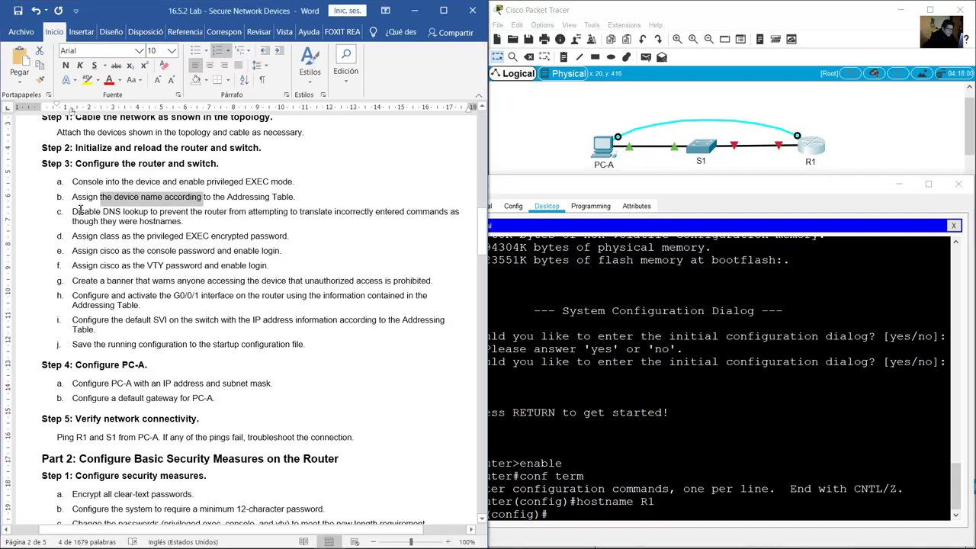
{"action": "left_click_drag", "start_coordinate": [73, 211], "coordinate": [147, 213]}
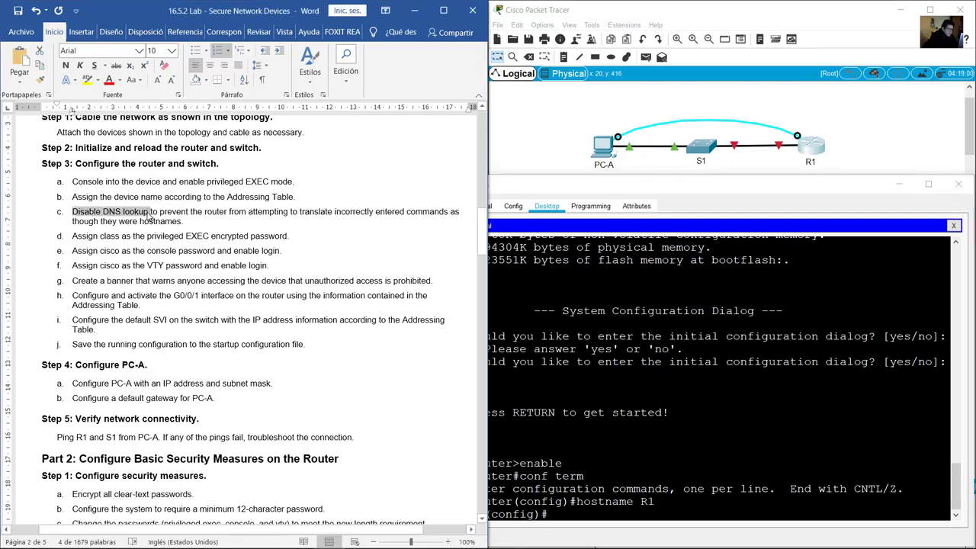
{"action": "left_click", "coordinate": [636, 387]}
{"action": "type", "text": "no ip"}
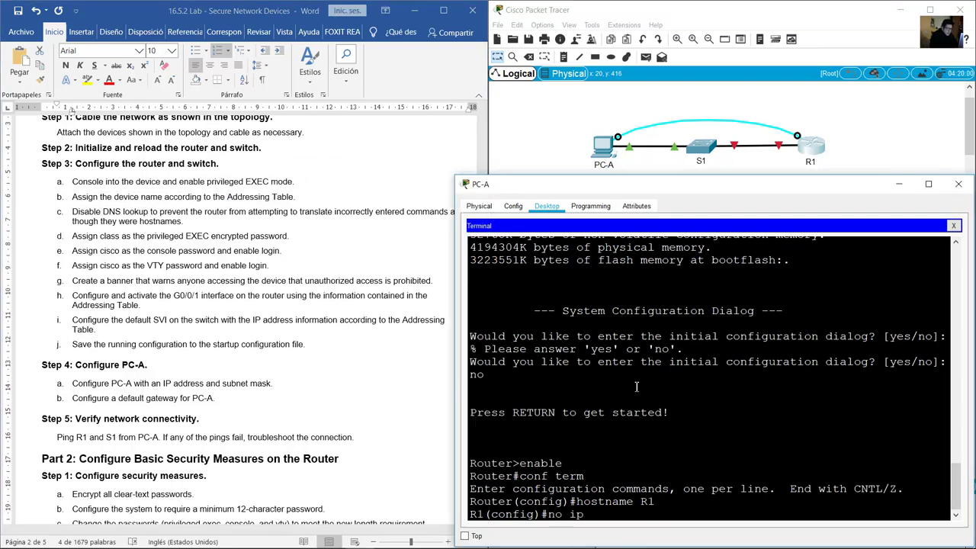
{"action": "type", "text": " domain lookup"}
{"action": "key", "text": "Return"}
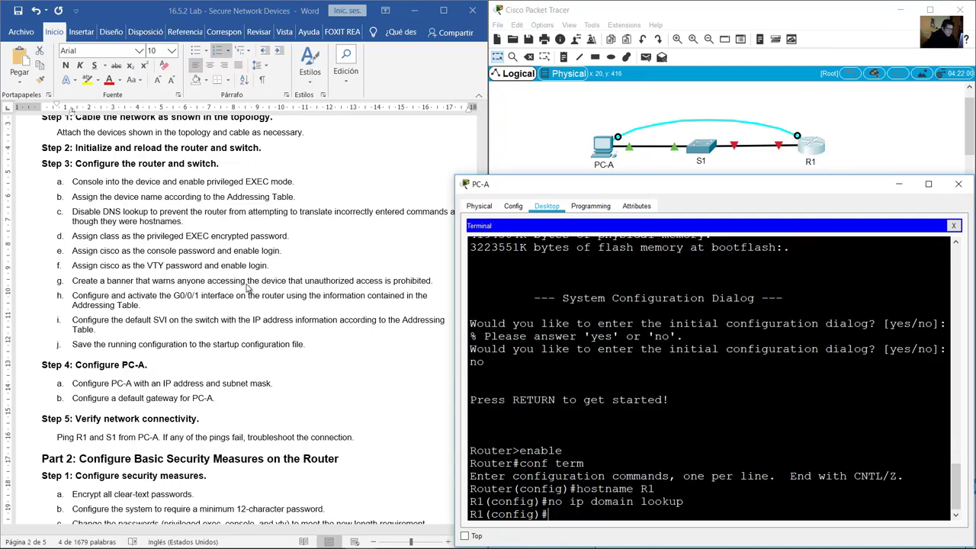
Mark the DNS lookup and encrypted password steps in the lab instructions.
{"action": "left_click_drag", "start_coordinate": [71, 211], "coordinate": [150, 215]}
{"action": "left_click", "coordinate": [116, 212]}
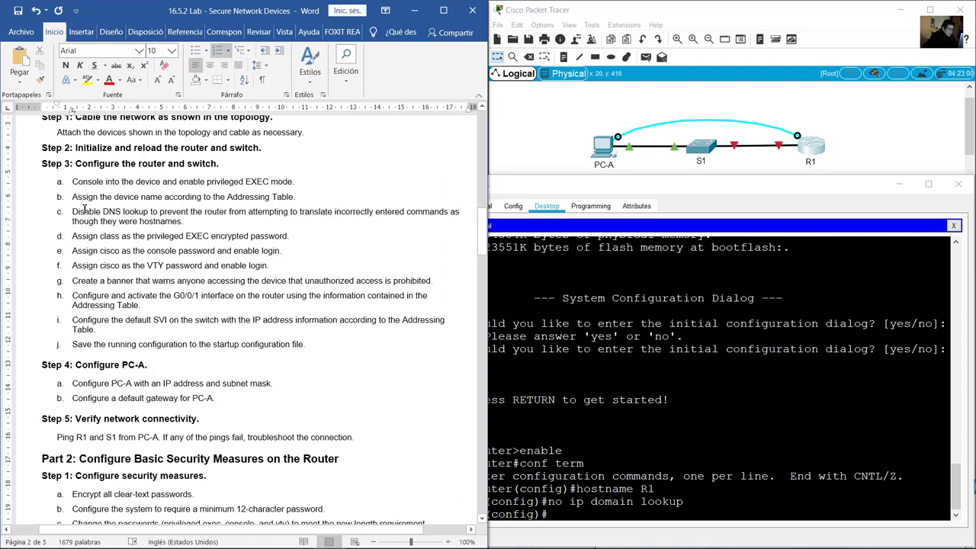
{"action": "left_click_drag", "start_coordinate": [84, 211], "coordinate": [185, 221]}
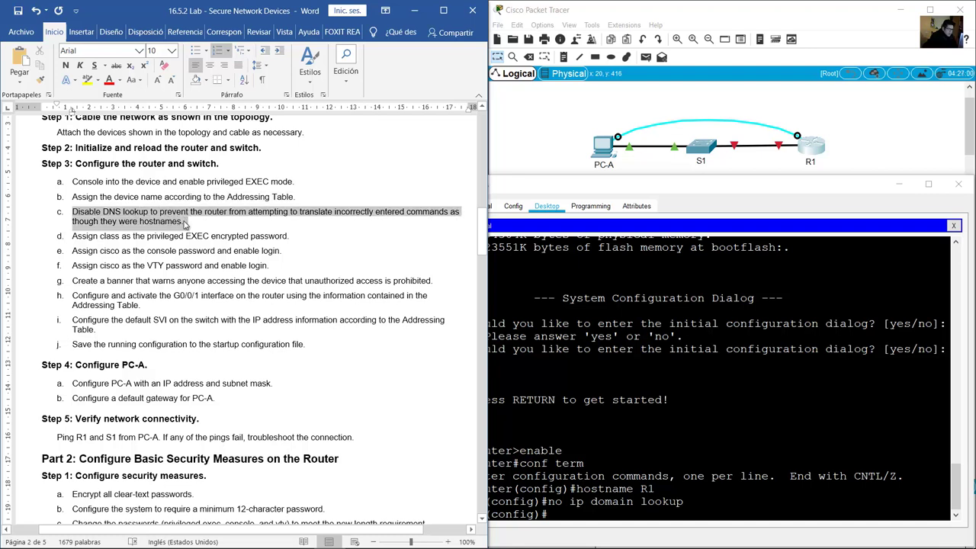
{"action": "left_click", "coordinate": [234, 250]}
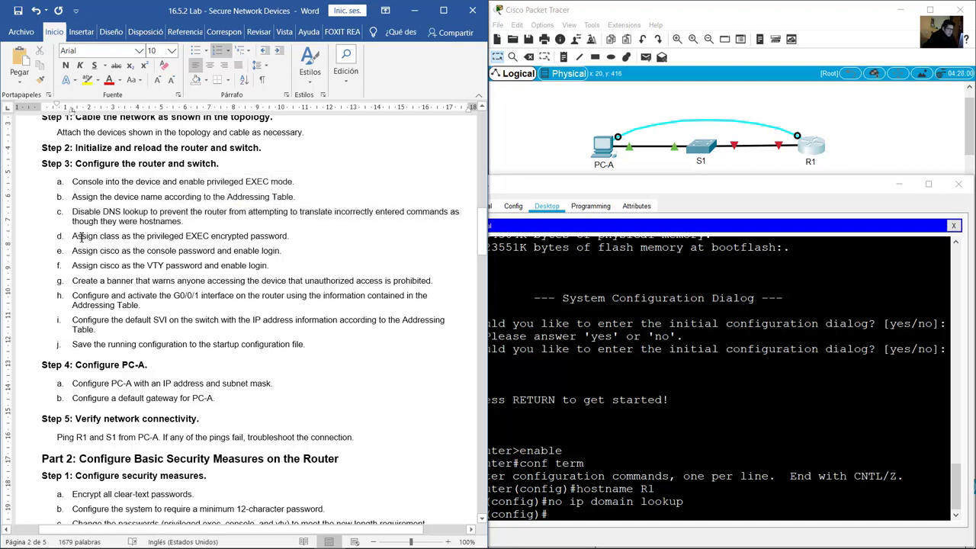
{"action": "left_click_drag", "start_coordinate": [81, 237], "coordinate": [303, 236]}
Set R1's encrypted enable secret password and review the console password step.
{"action": "left_click", "coordinate": [692, 476]}
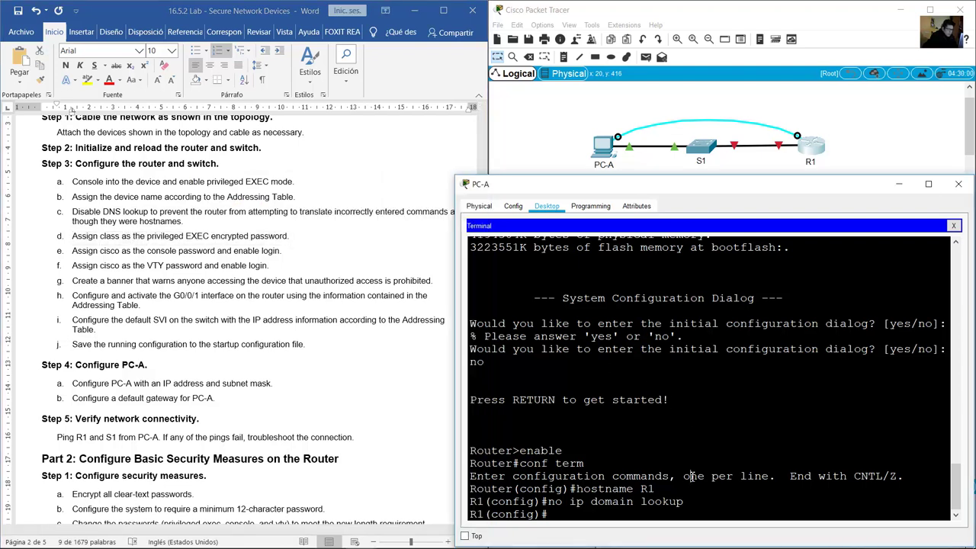
{"action": "type", "text": "enable secre"}
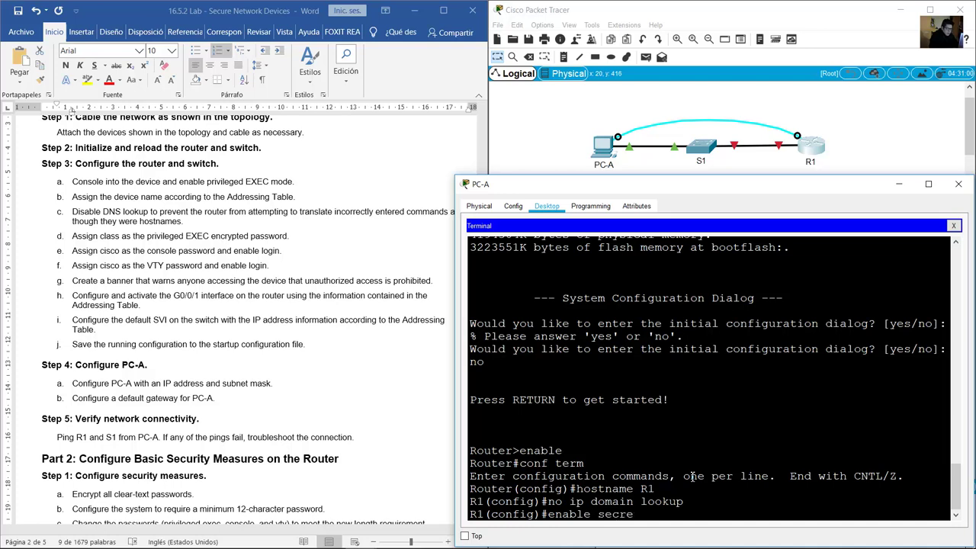
{"action": "type", "text": "t class"}
{"action": "key", "text": "Return"}
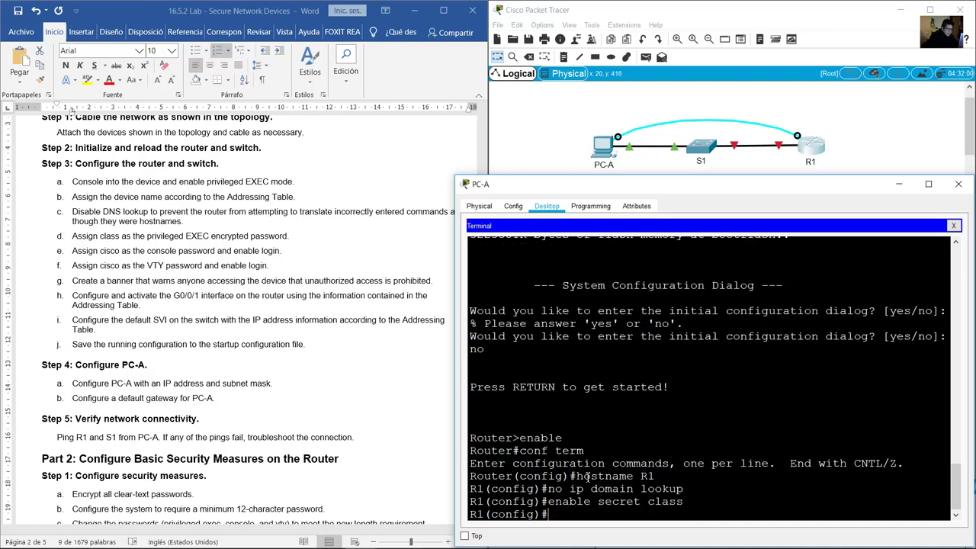
{"action": "left_click", "coordinate": [195, 248]}
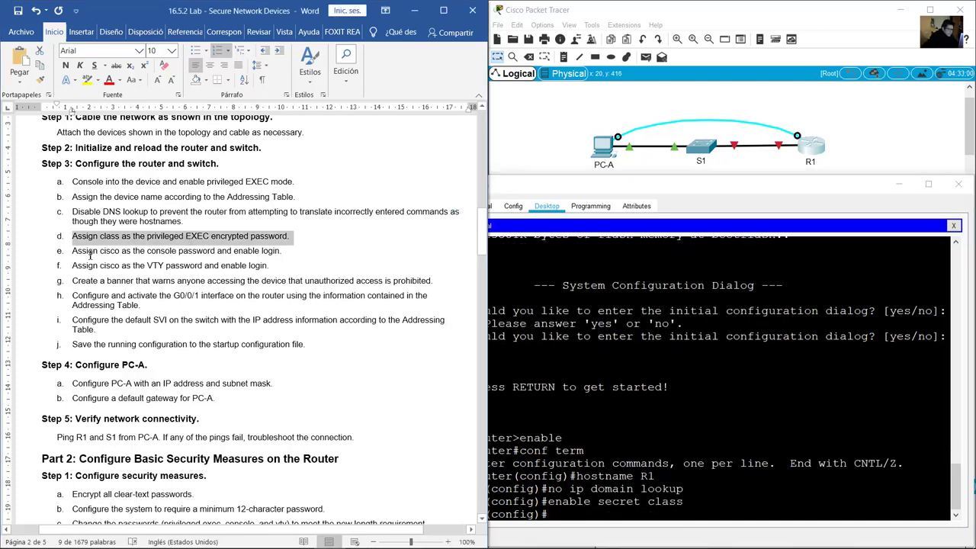
{"action": "left_click_drag", "start_coordinate": [90, 255], "coordinate": [284, 251]}
Secure line console 0 with a password and login.
{"action": "left_click", "coordinate": [584, 450]}
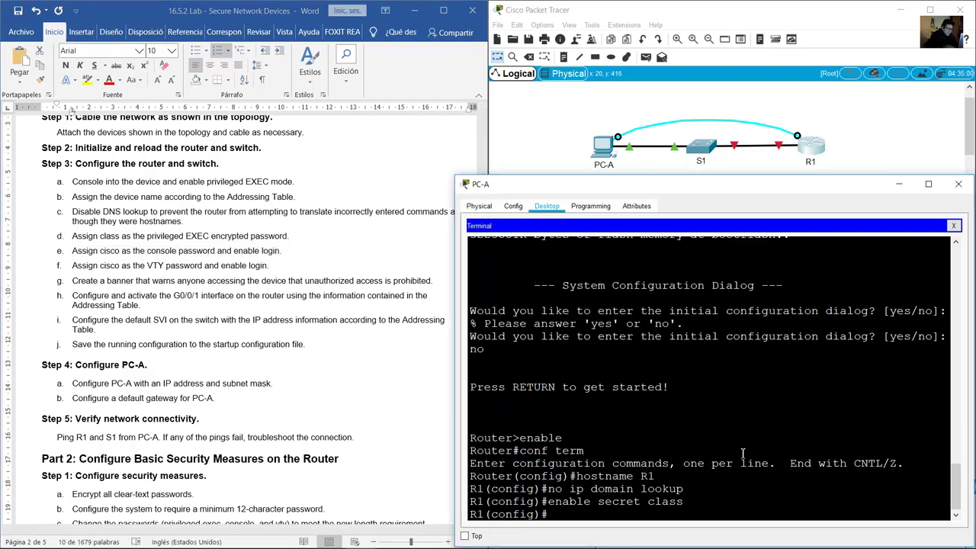
{"action": "type", "text": "line console 0"}
{"action": "key", "text": "Return"}
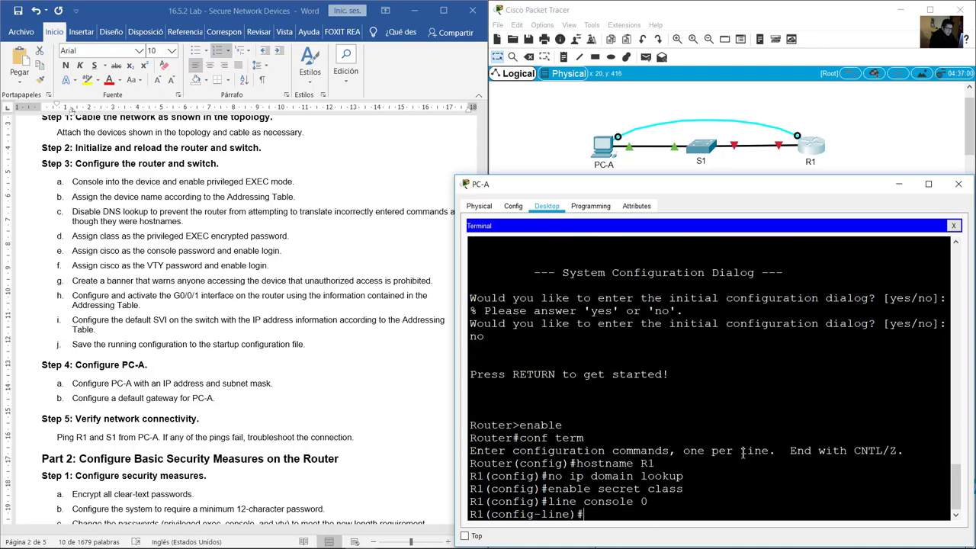
{"action": "double_click", "coordinate": [550, 516]}
{"action": "left_click", "coordinate": [607, 516]}
{"action": "type", "text": "password cisco"}
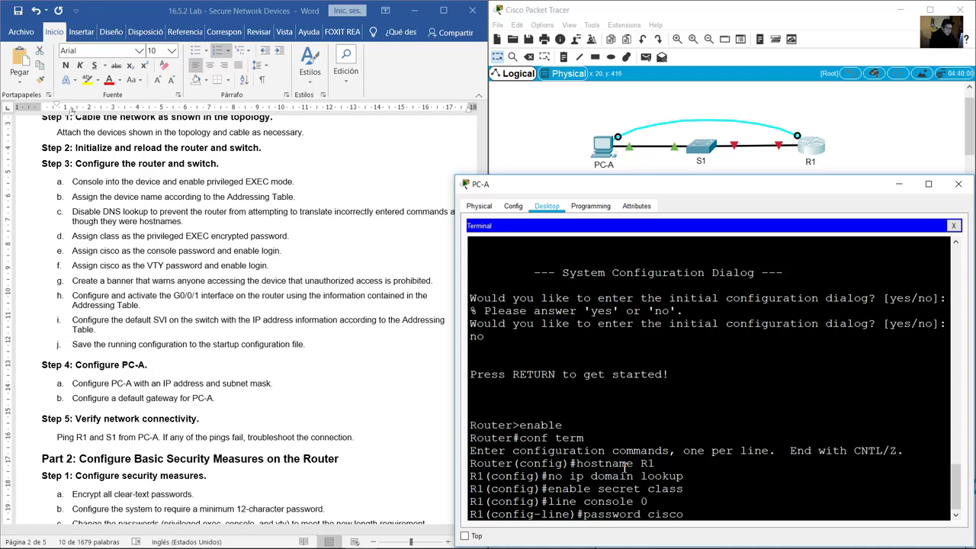
{"action": "key", "text": "Return"}
{"action": "type", "text": "lo"}
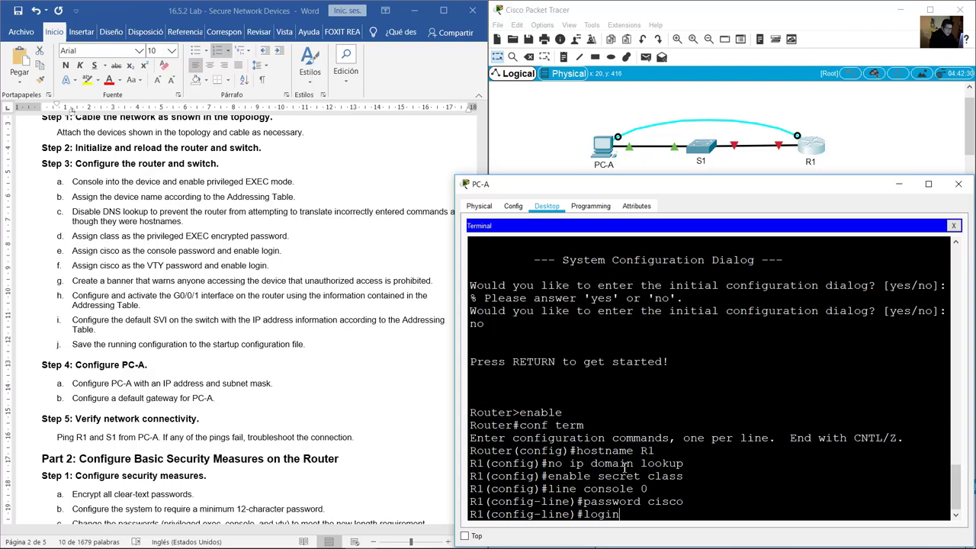
{"action": "type", "text": "gin"}
{"action": "key", "text": "Return"}
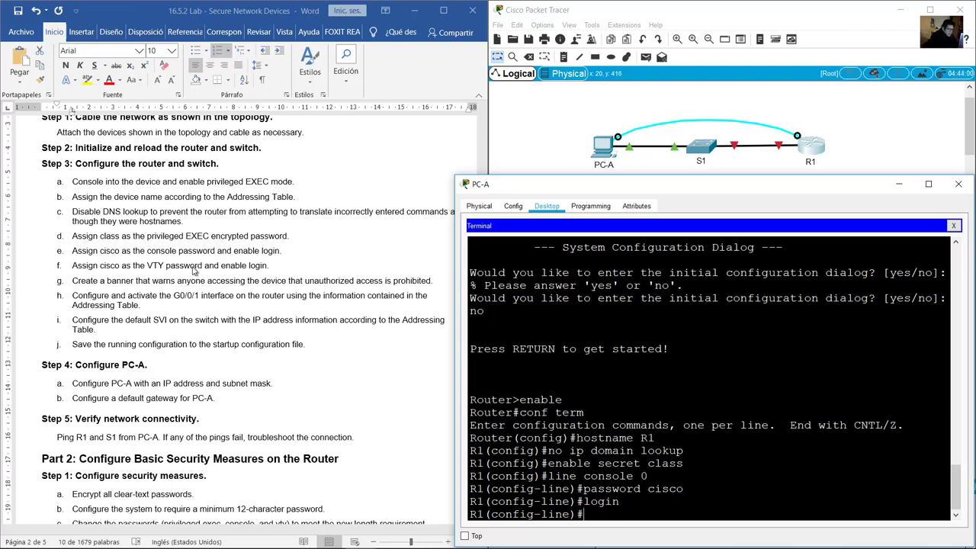
Secure VTY lines 0–15 with a password and login.
{"action": "mouse_move", "coordinate": [282, 251]}
{"action": "left_mouse_down"}
{"action": "mouse_move", "coordinate": [72, 263]}
{"action": "mouse_move", "coordinate": [273, 266]}
{"action": "left_mouse_up"}
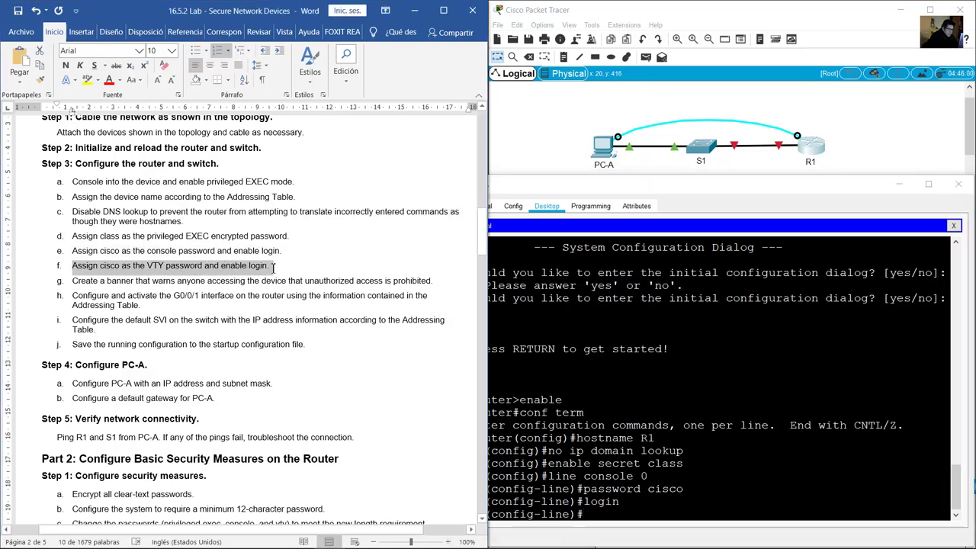
{"action": "left_click", "coordinate": [712, 395]}
{"action": "key", "text": "Up"}
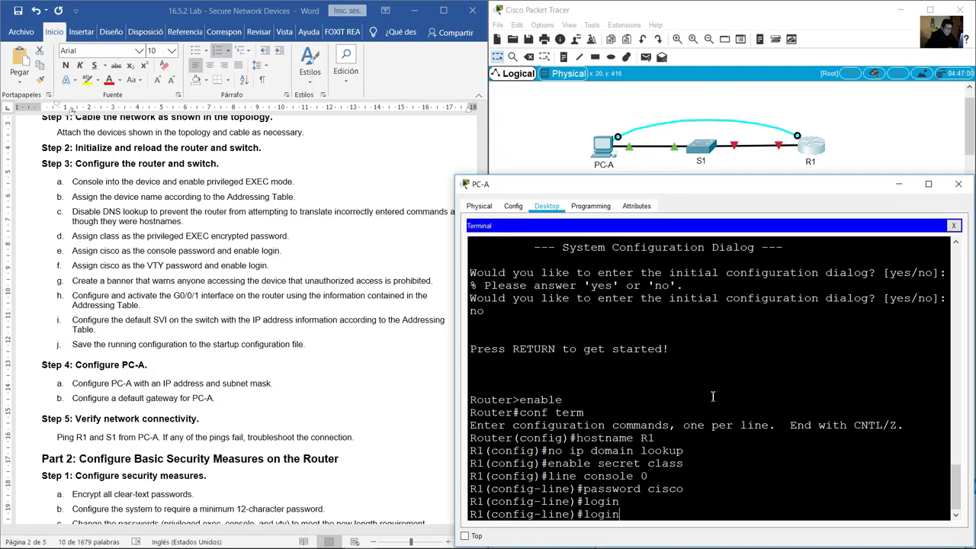
{"action": "key", "text": "Up"}
{"action": "key", "text": "Up"}
{"action": "key", "text": "BackSpace"}
{"action": "key", "text": "BackSpace"}
{"action": "key", "text": "BackSpace"}
{"action": "key", "text": "BackSpace"}
{"action": "key", "text": "BackSpace"}
{"action": "key", "text": "BackSpace"}
{"action": "key", "text": "Return"}
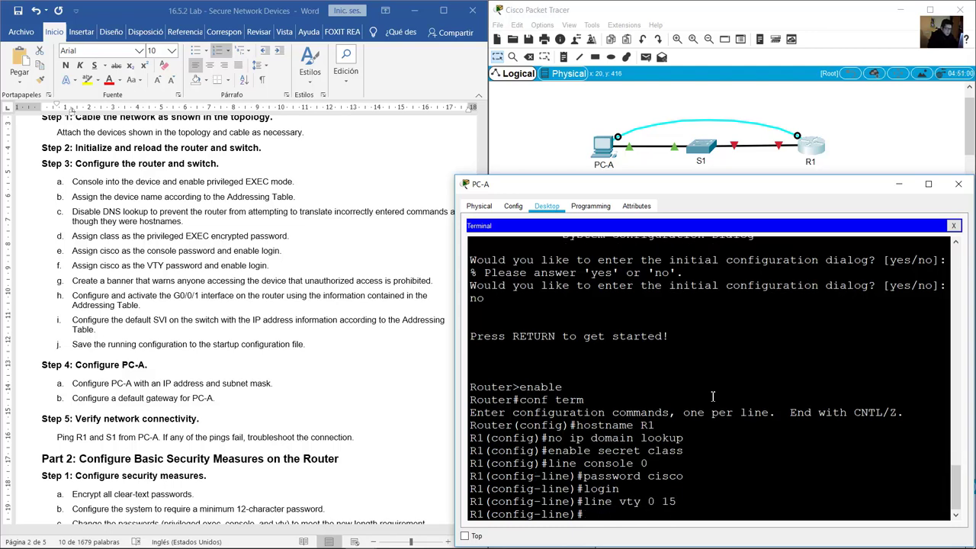
{"action": "type", "text": "password cisco"}
{"action": "key", "text": "Return"}
{"action": "key", "text": "Up"}
{"action": "key", "text": "Up"}
{"action": "key", "text": "Up"}
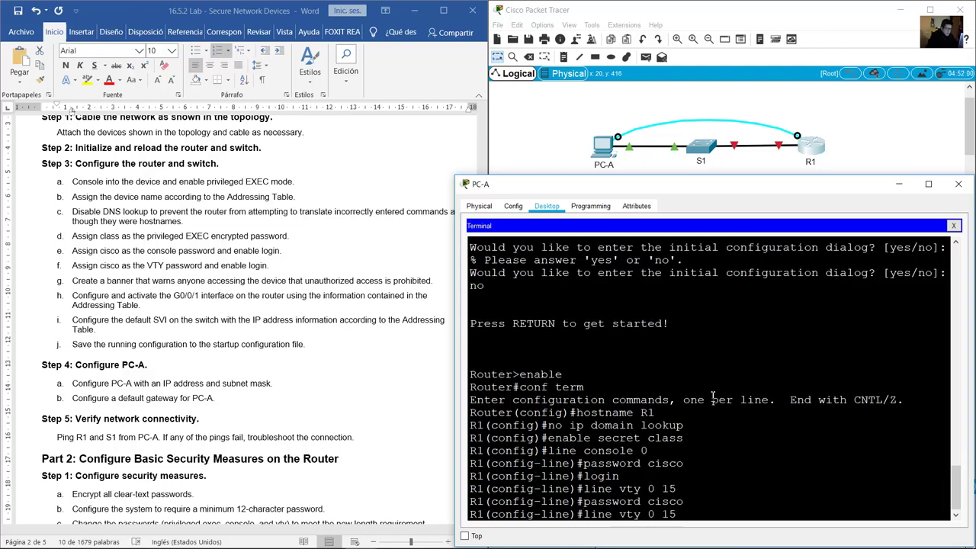
{"action": "key", "text": "Return"}
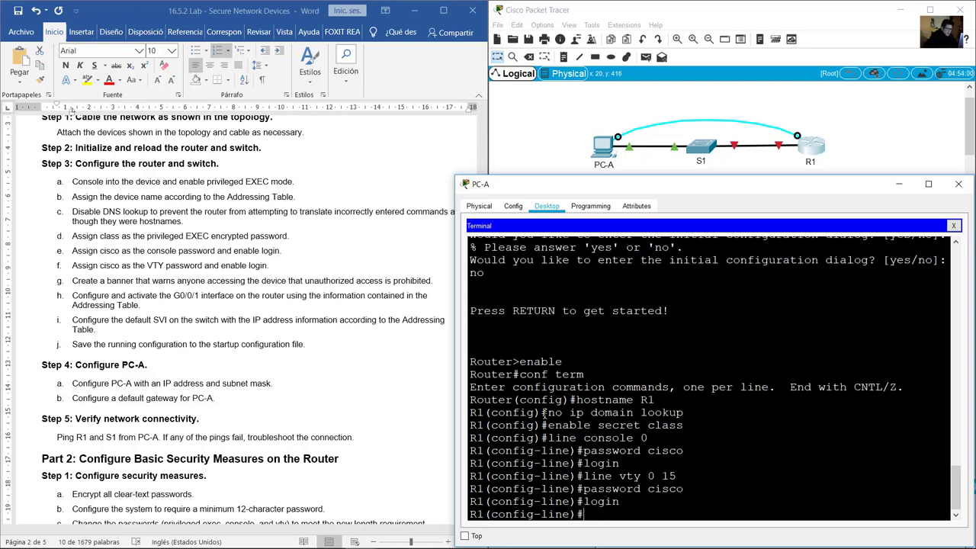
Leave R1's VTY line configuration with exit, back to global config.
{"action": "triple_click", "coordinate": [135, 268]}
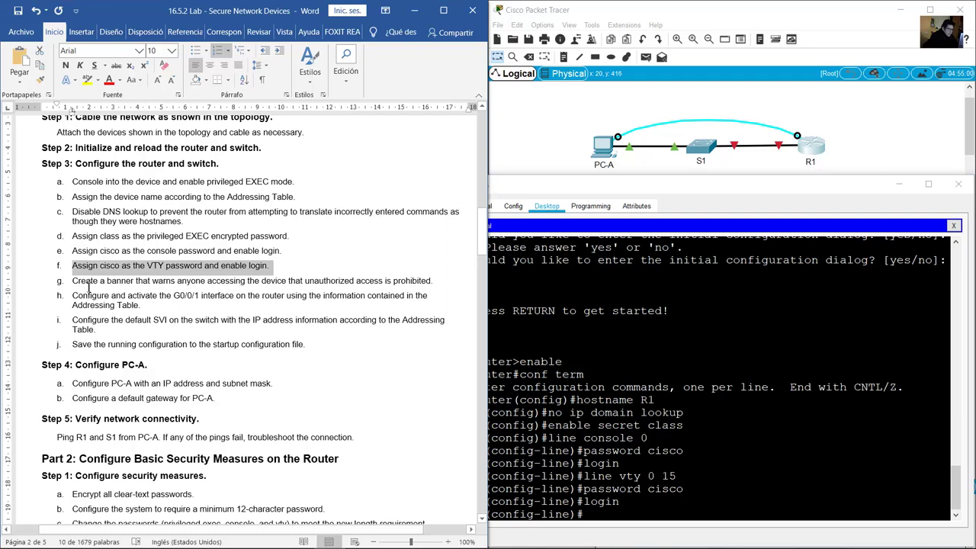
{"action": "left_click_drag", "start_coordinate": [89, 287], "coordinate": [431, 281]}
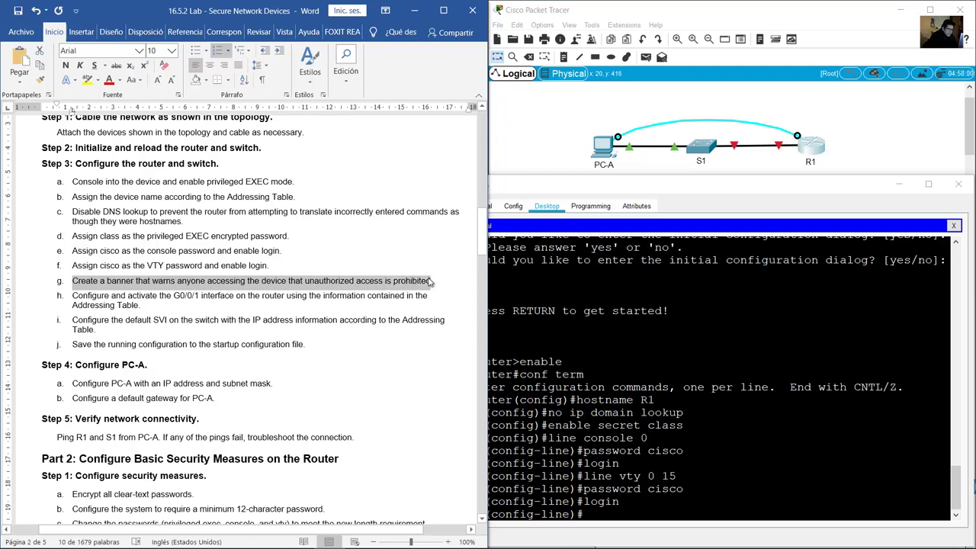
{"action": "left_click", "coordinate": [660, 512]}
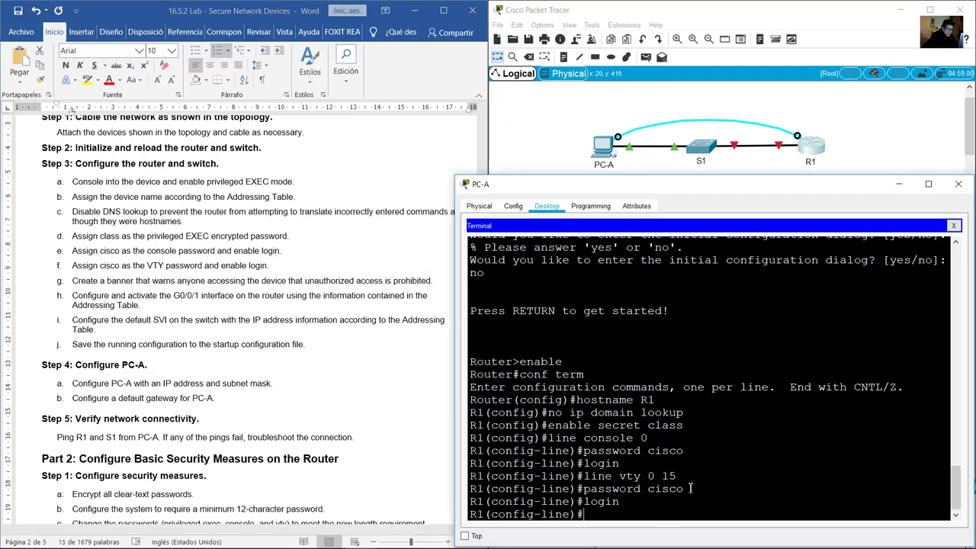
{"action": "triple_click", "coordinate": [516, 515]}
{"action": "left_click", "coordinate": [652, 518]}
{"action": "type", "text": "exit"}
{"action": "key", "text": "Return"}
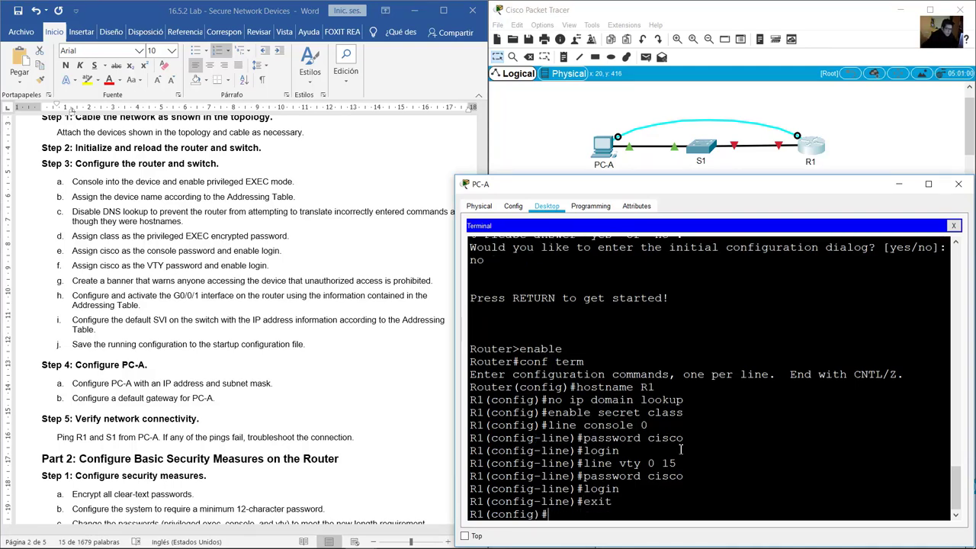
Set R1's MOTD banner to 'Unauthorized Access is Prohibited!' using $ delimiters.
{"action": "left_click_drag", "start_coordinate": [552, 515], "coordinate": [470, 511]}
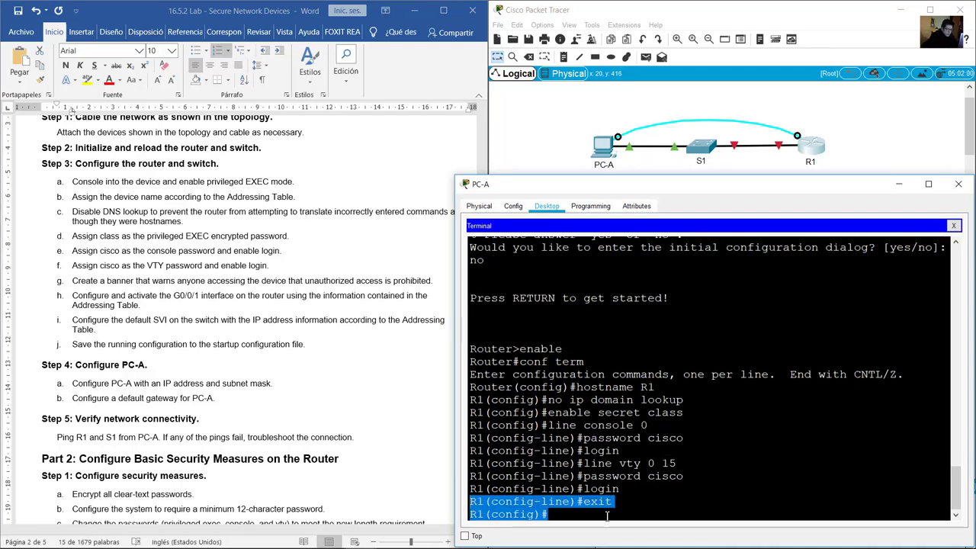
{"action": "type", "text": "banner mot"}
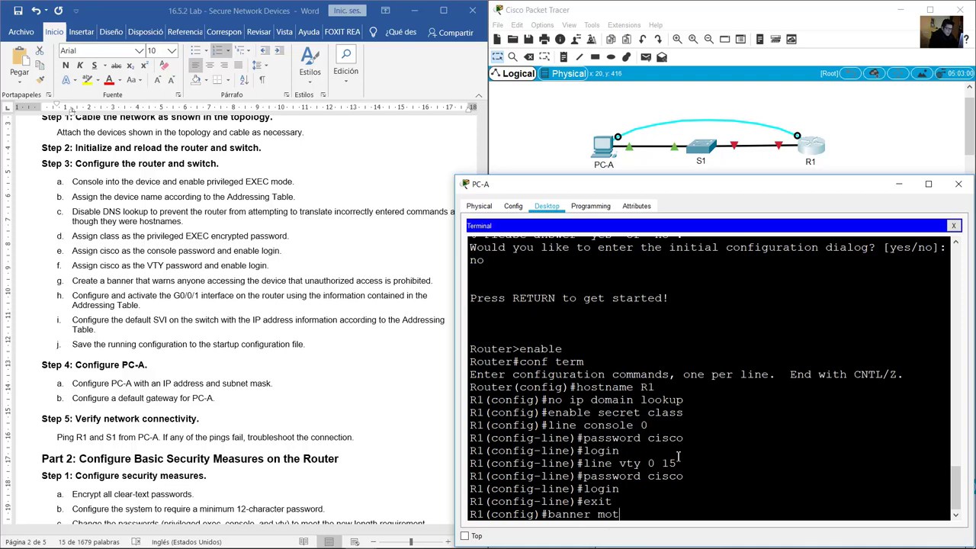
{"action": "type", "text": "d $U$"}
{"action": "key", "text": "Left"}
{"action": "type", "text": "Unauthorized "}
{"action": "type", "text": "Access is "}
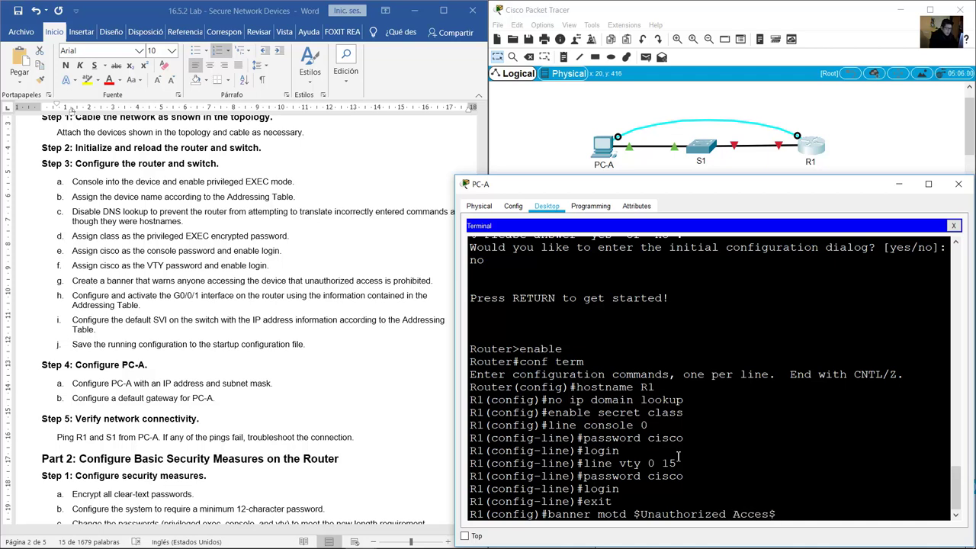
{"action": "type", "text": "Prohinbieted!"}
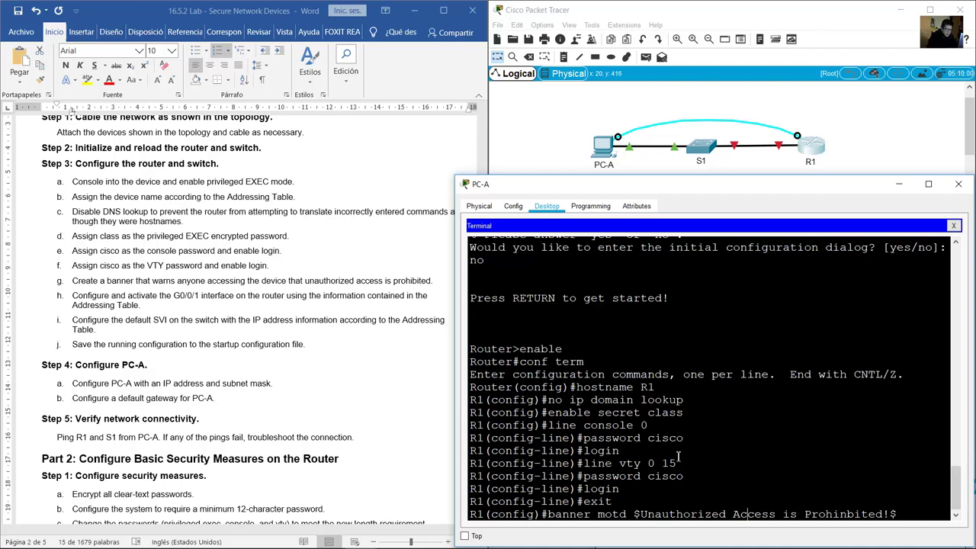
{"action": "key", "text": "BackSpace"}
{"action": "key", "text": "Return"}
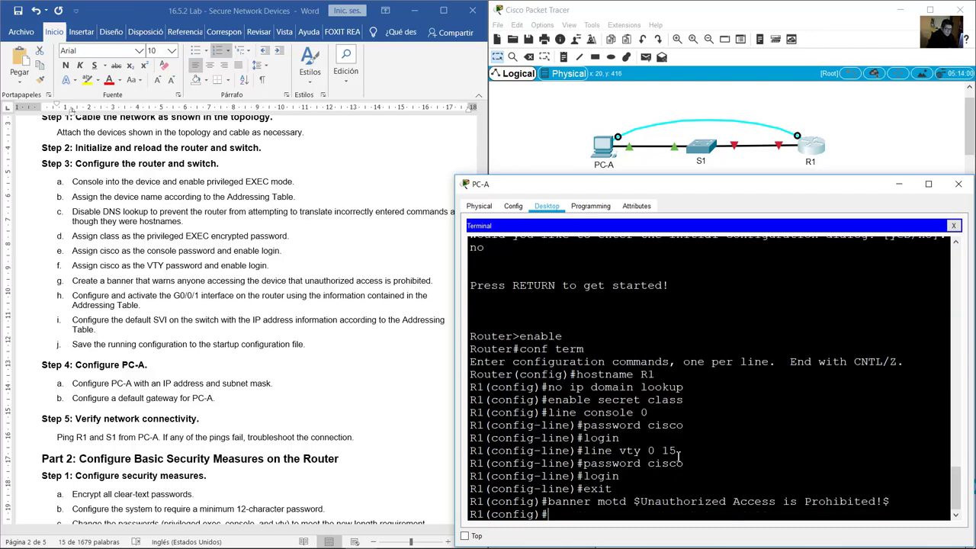
Enter R1's interface G0/0/1 configuration with int g0/0/1.
{"action": "triple_click", "coordinate": [134, 288]}
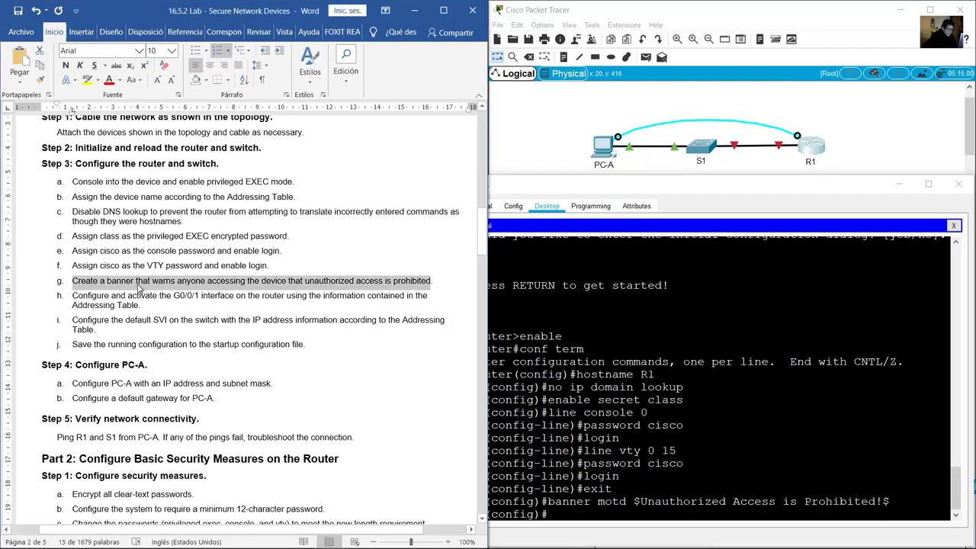
{"action": "left_click_drag", "start_coordinate": [75, 295], "coordinate": [287, 299]}
{"action": "left_click", "coordinate": [141, 304]}
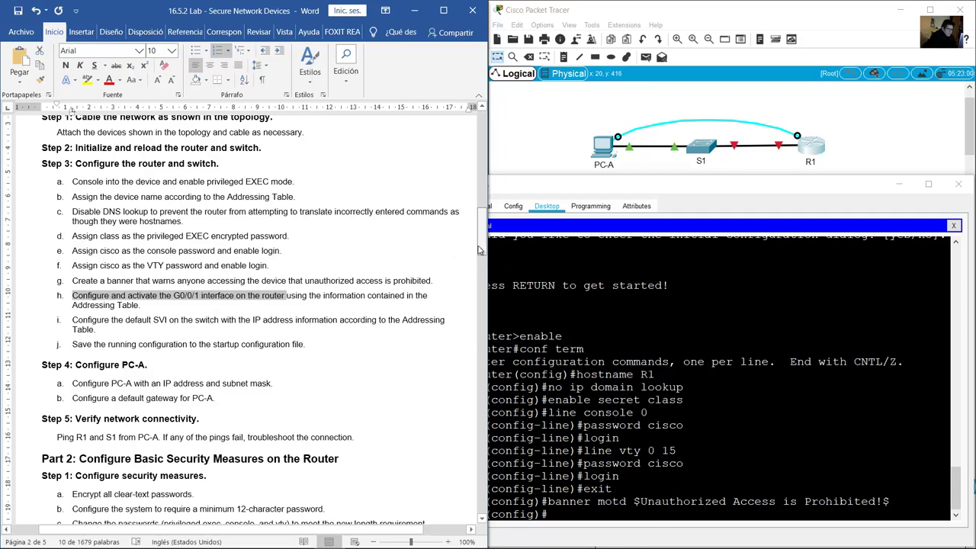
{"action": "left_click_drag", "start_coordinate": [482, 229], "coordinate": [485, 158]}
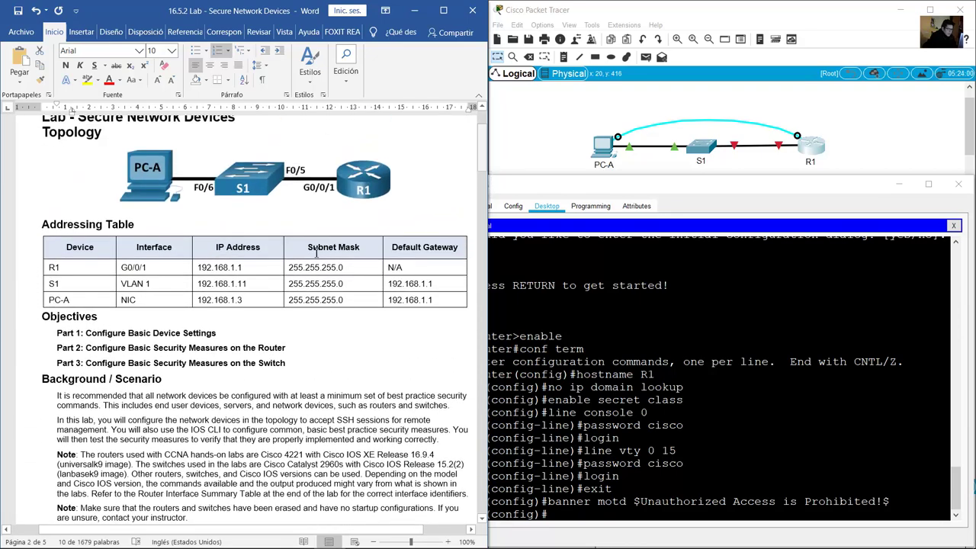
{"action": "left_click_drag", "start_coordinate": [204, 272], "coordinate": [46, 270]}
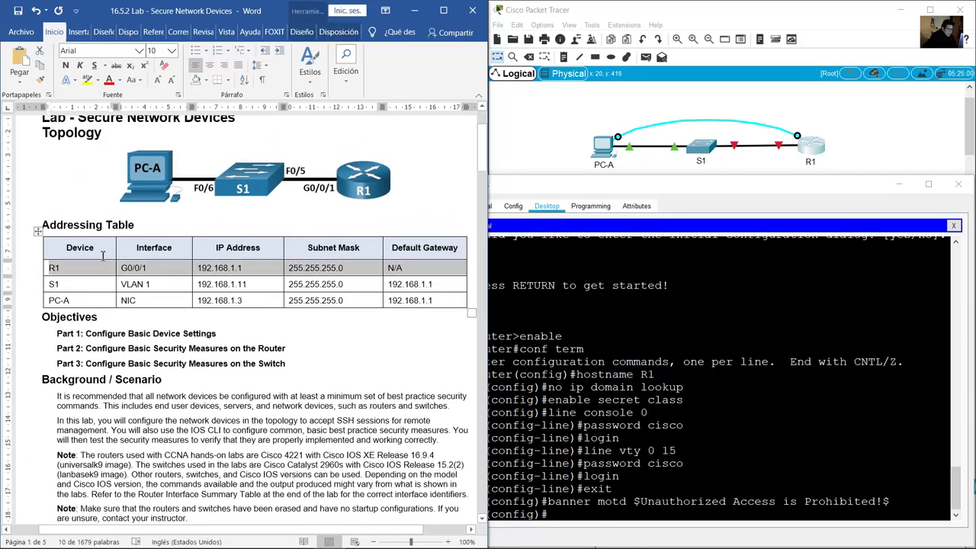
{"action": "left_click", "coordinate": [608, 436]}
{"action": "type", "text": "i"}
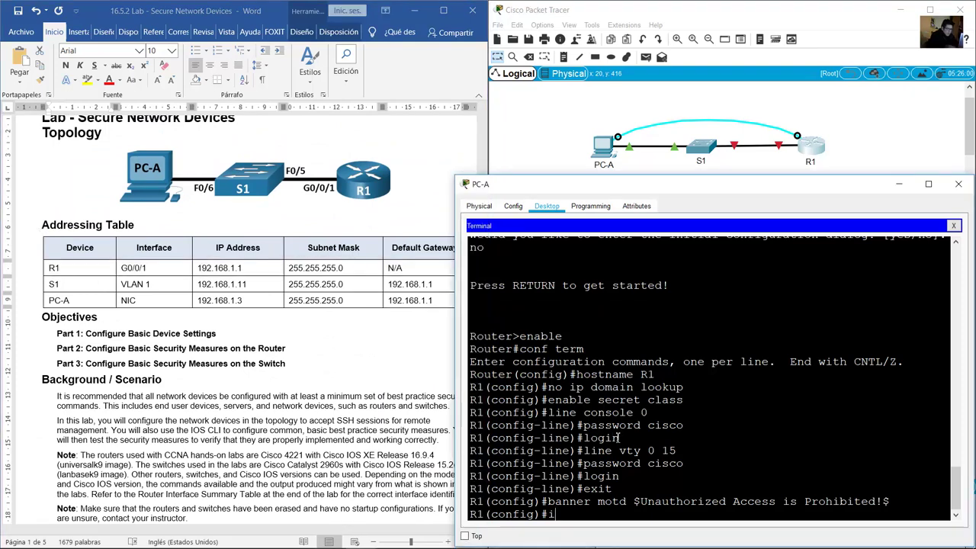
{"action": "type", "text": "nt g0/0/1"}
{"action": "key", "text": "Return"}
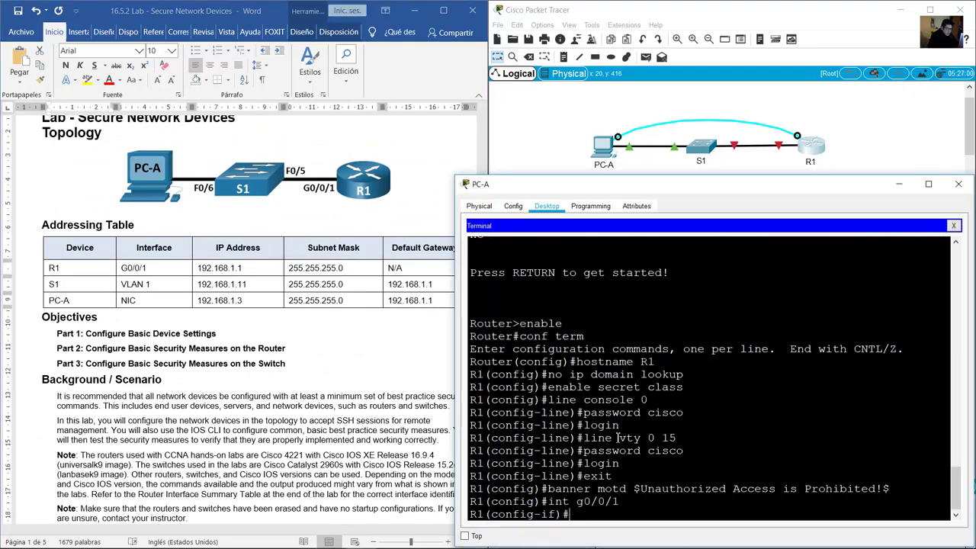
Assign G0/0/1 the address 192.168.1.1 255.255.255.0 and enable it with no shutdown.
{"action": "left_click_drag", "start_coordinate": [562, 516], "coordinate": [505, 515]}
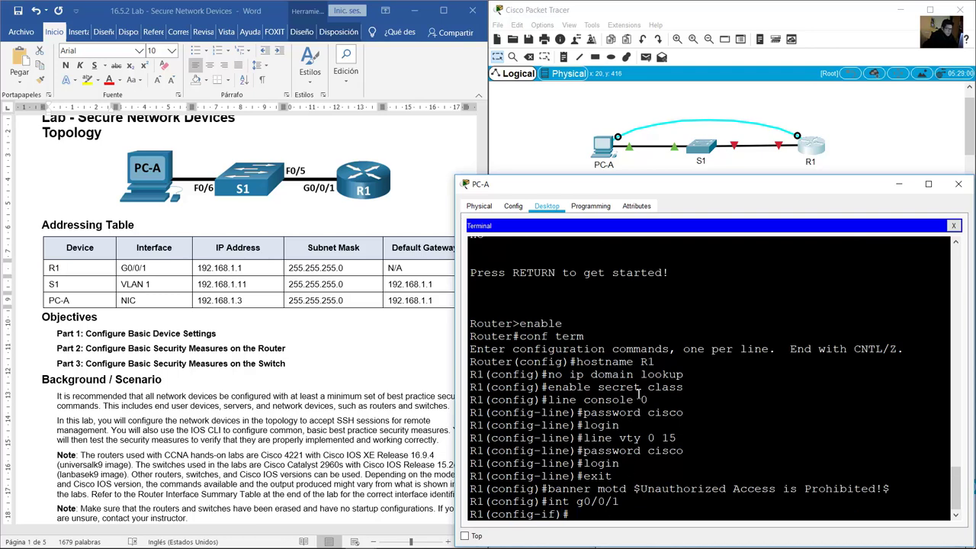
{"action": "type", "text": "ip address"}
{"action": "left_click", "coordinate": [201, 276]}
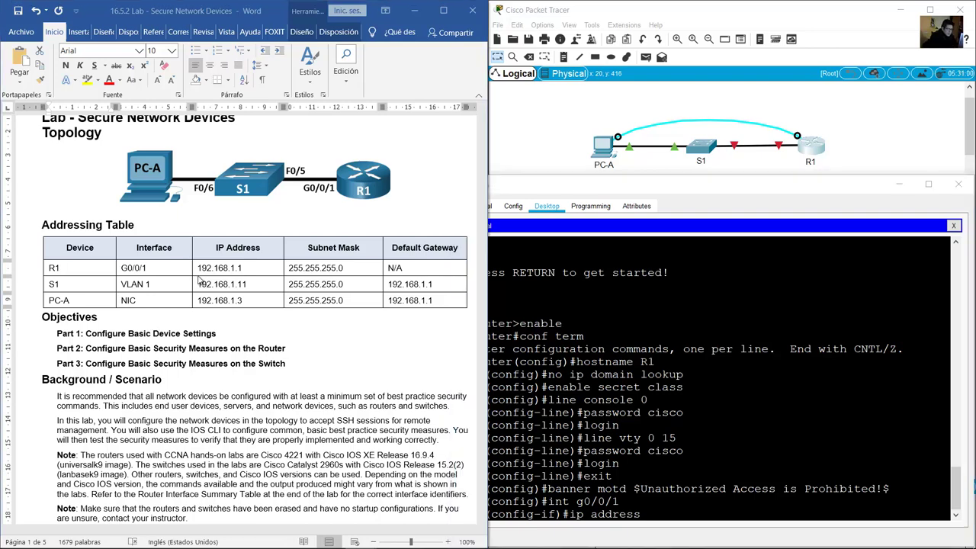
{"action": "left_click_drag", "start_coordinate": [201, 271], "coordinate": [289, 271]}
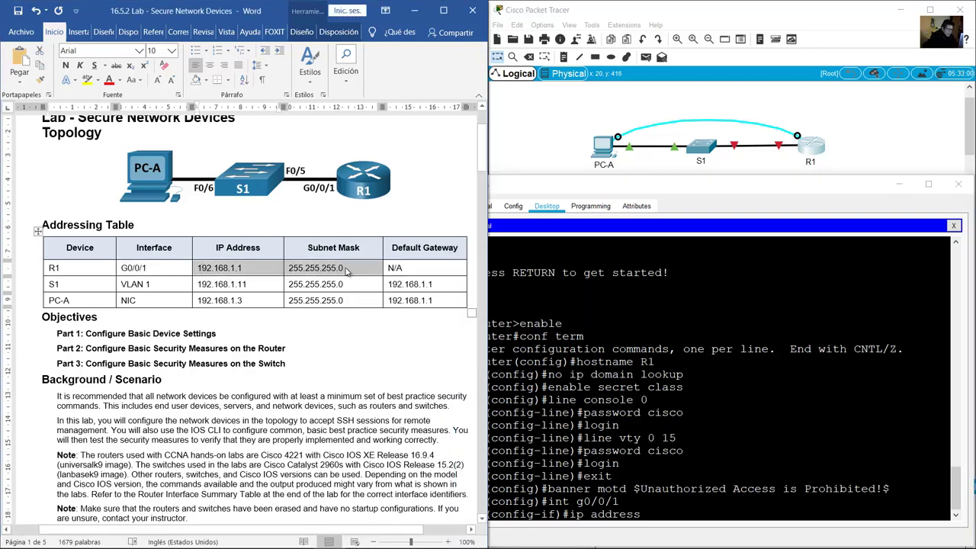
{"action": "left_click", "coordinate": [665, 400]}
{"action": "type", "text": "192.16"}
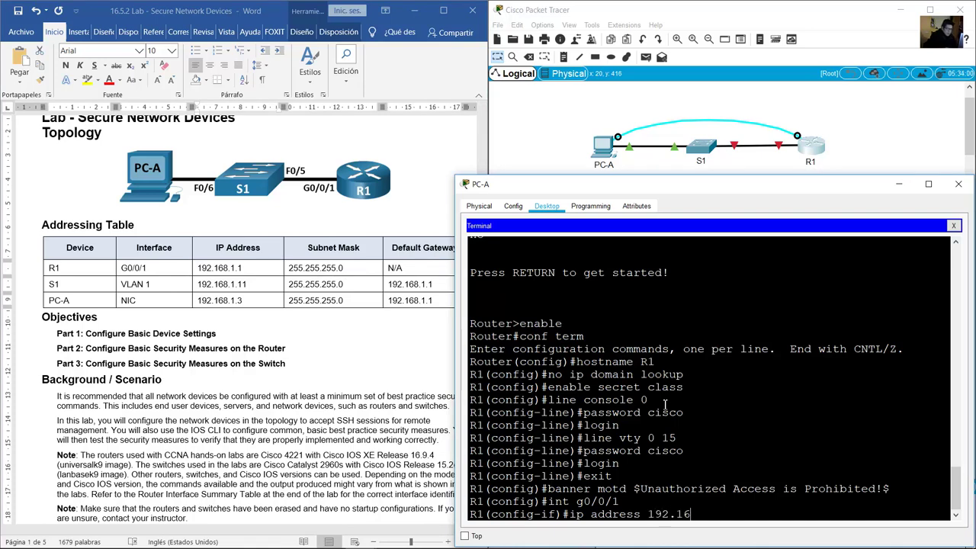
{"action": "type", "text": "8.1.1 255.255.255.0"}
{"action": "key", "text": "Return"}
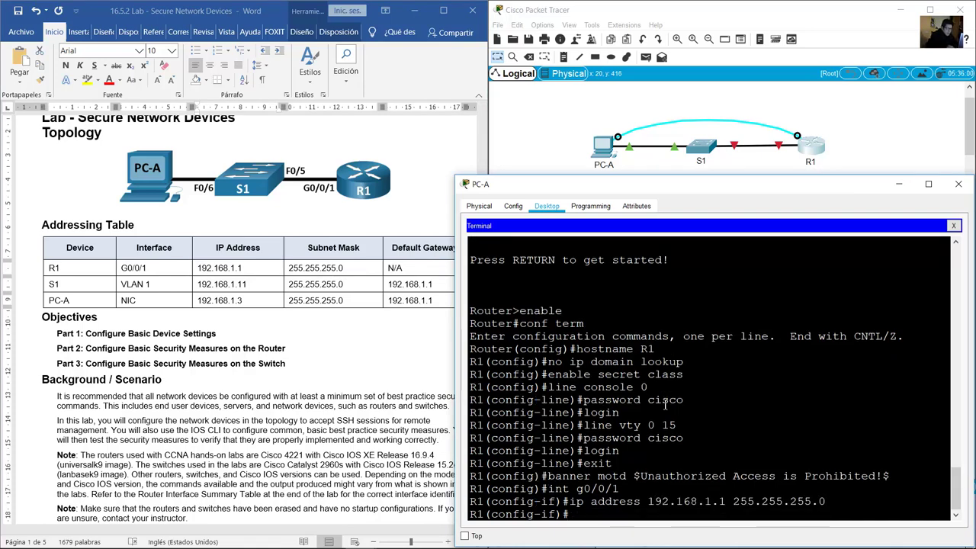
{"action": "type", "text": "no shutdown"}
{"action": "key", "text": "Return"}
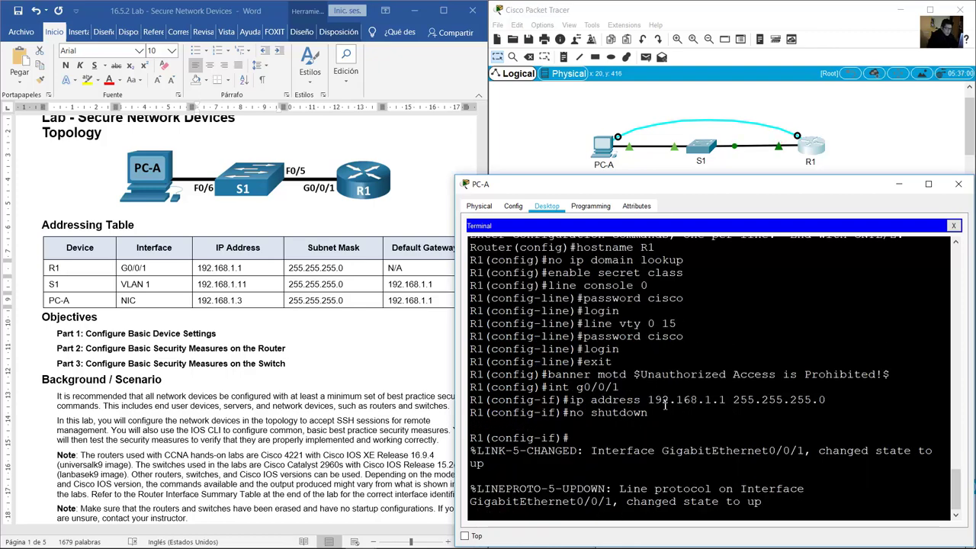
{"action": "key", "text": "Return"}
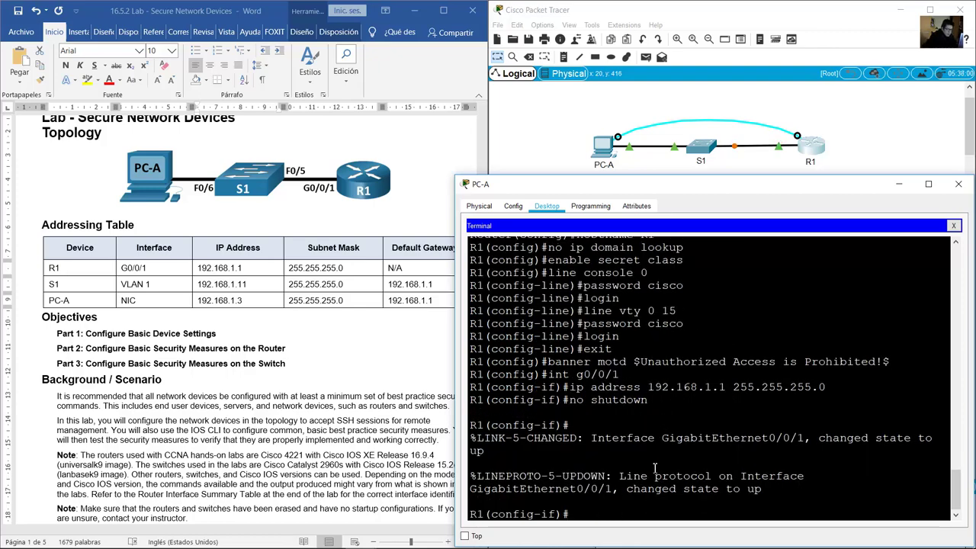
Review the switch SVI step in the lab instructions and the R1 configuration entered so far.
{"action": "left_click", "coordinate": [378, 424]}
{"action": "scroll", "coordinate": [351, 403], "scroll_direction": "down", "scroll_amount": 15}
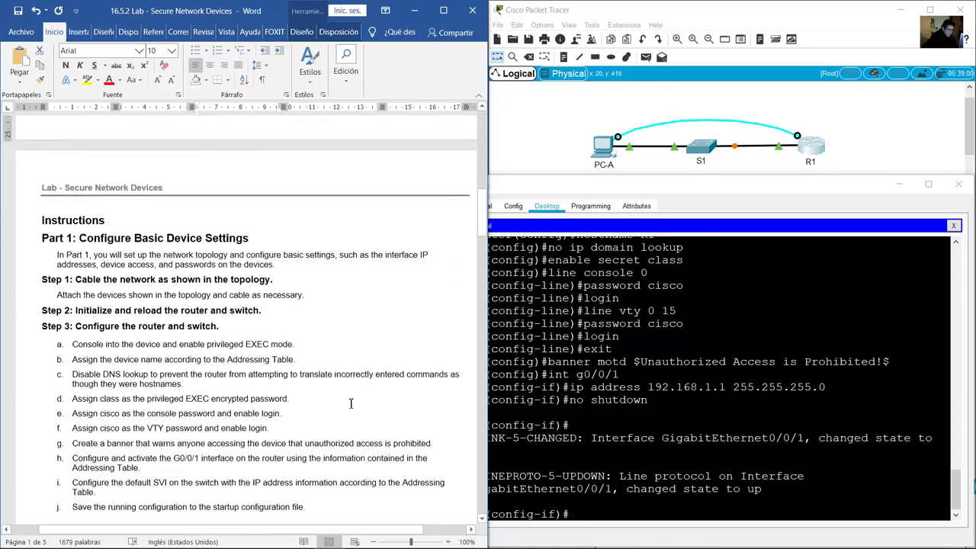
{"action": "scroll", "coordinate": [350, 403], "scroll_direction": "down", "scroll_amount": 6}
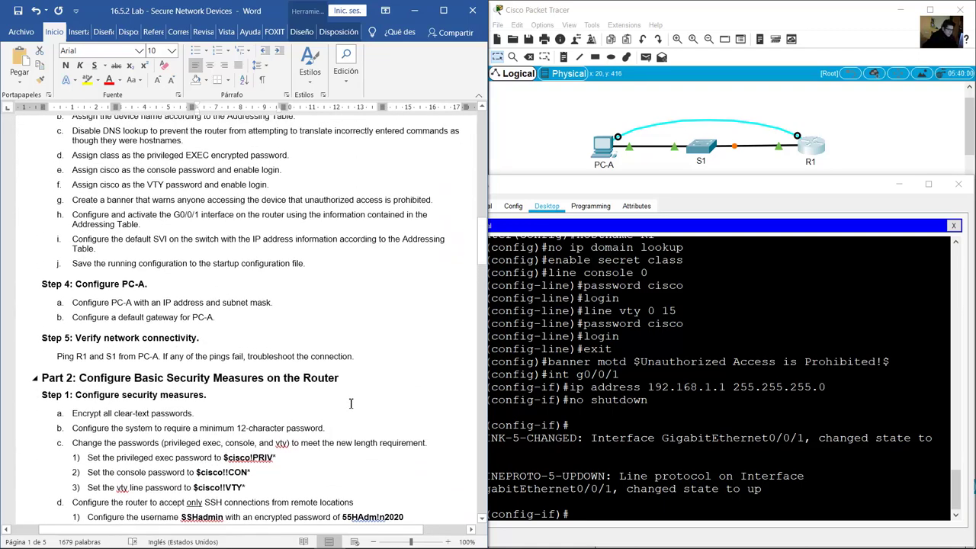
{"action": "scroll", "coordinate": [351, 403], "scroll_direction": "up", "scroll_amount": 2}
{"action": "left_click_drag", "start_coordinate": [74, 333], "coordinate": [217, 326]}
{"action": "left_click", "coordinate": [566, 310]}
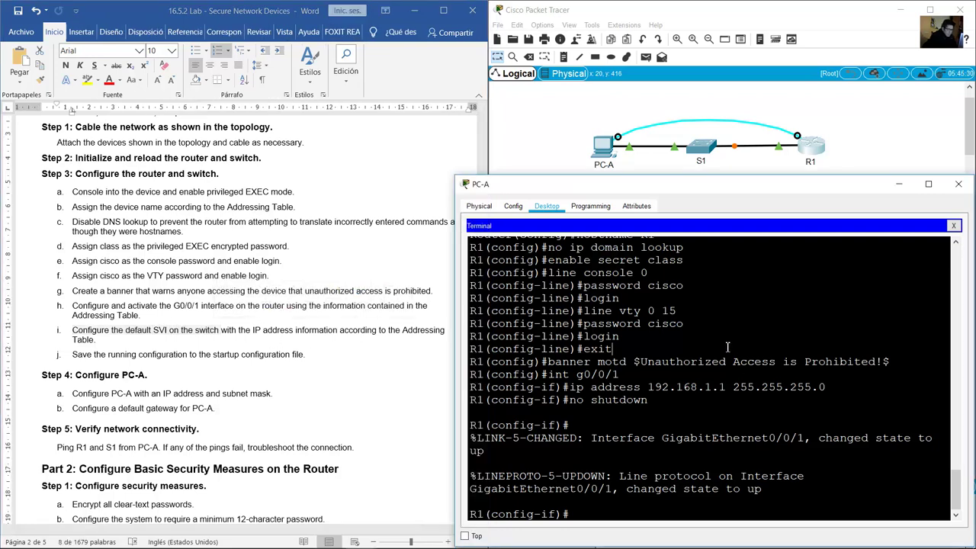
{"action": "left_click_drag", "start_coordinate": [534, 285], "coordinate": [719, 478]}
{"action": "left_click", "coordinate": [635, 485]}
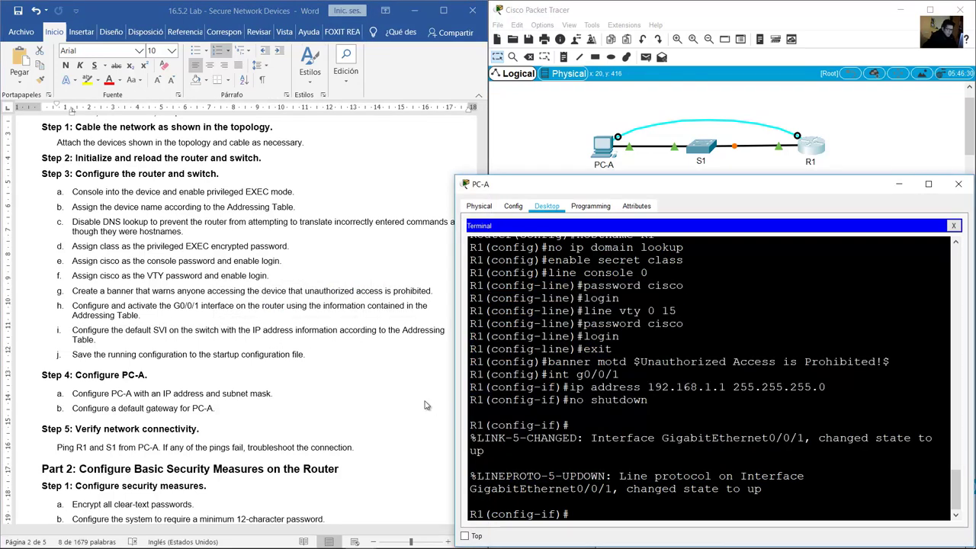
Check the save-configuration instruction and return to R1's console prompt.
{"action": "key", "text": "alt+Tab"}
{"action": "left_click_drag", "start_coordinate": [79, 354], "coordinate": [306, 359]}
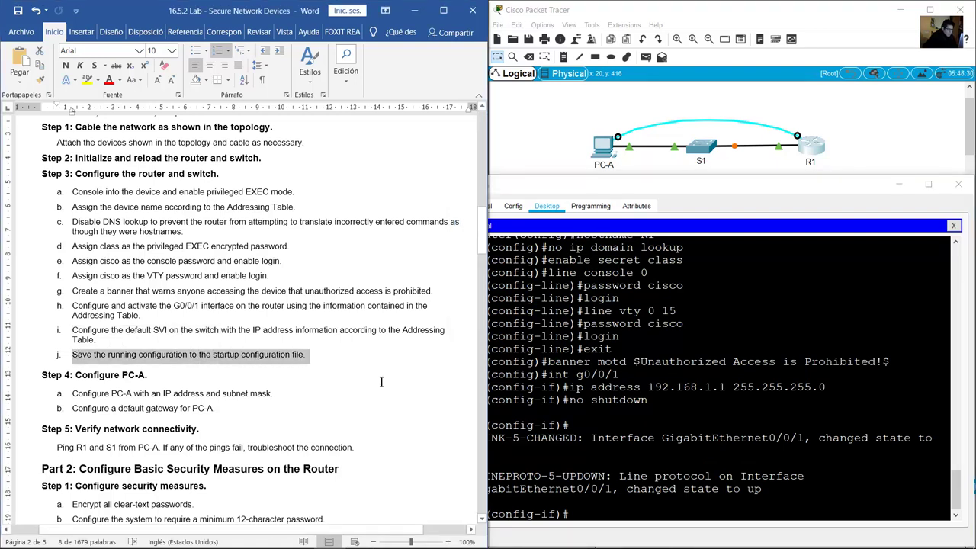
{"action": "left_click", "coordinate": [663, 486]}
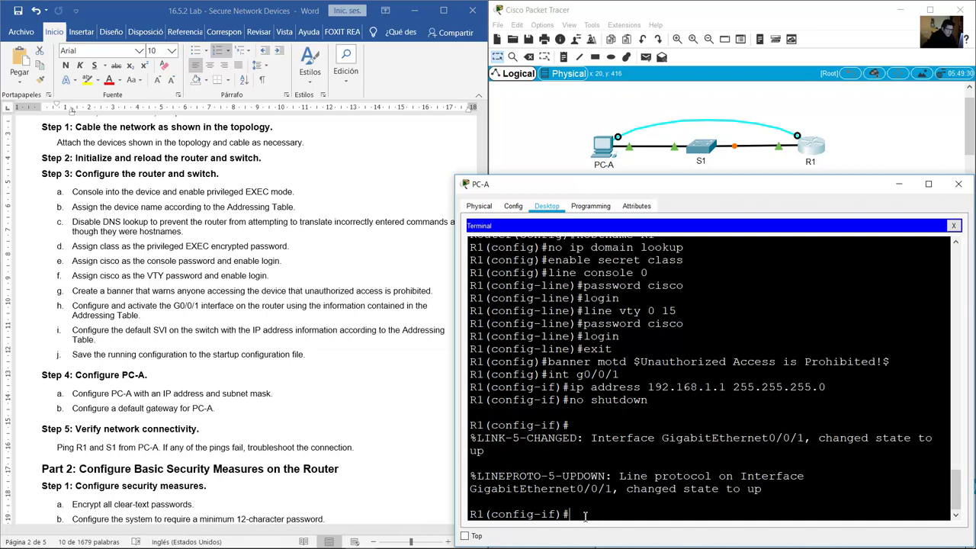
{"action": "left_click_drag", "start_coordinate": [583, 513], "coordinate": [467, 515]}
{"action": "left_click", "coordinate": [580, 512]}
{"action": "left_click_drag", "start_coordinate": [477, 514], "coordinate": [579, 513]}
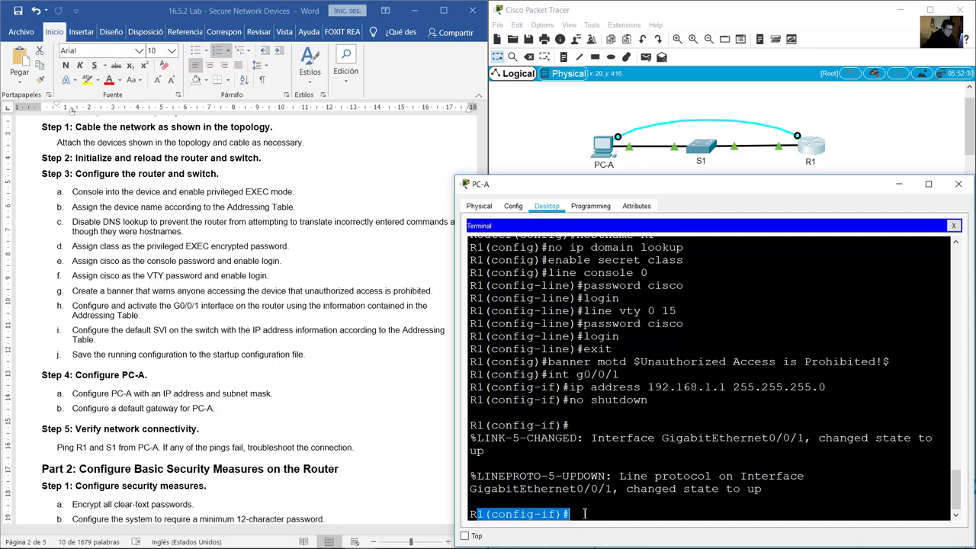
{"action": "left_click", "coordinate": [586, 513]}
Exit config mode with end and run copy running-config startup-config on R1.
{"action": "type", "text": "end"}
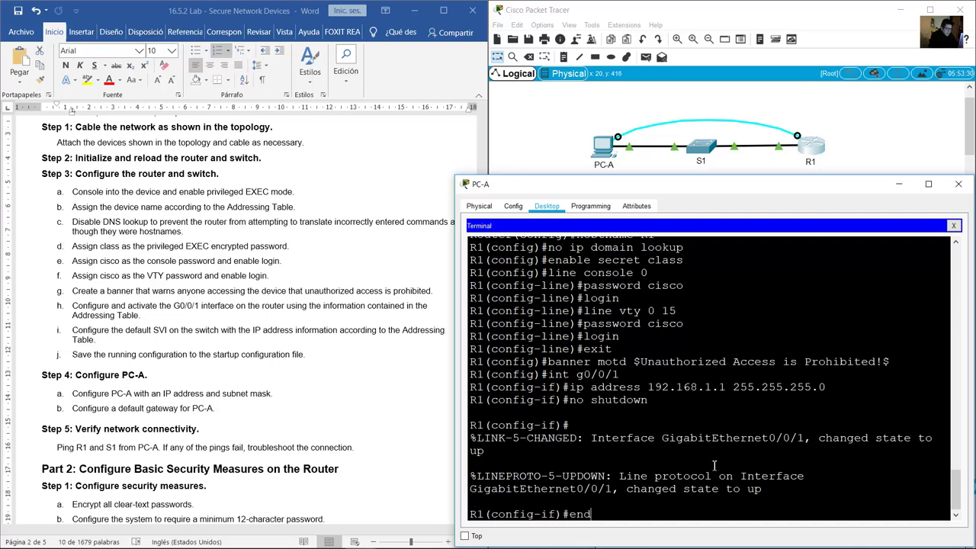
{"action": "key", "text": "Return"}
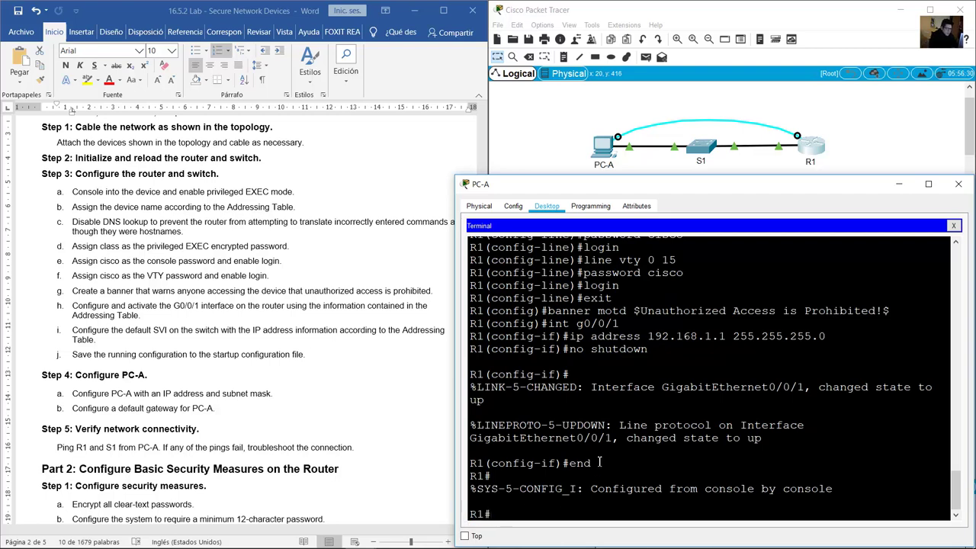
{"action": "type", "text": "copy running-config"}
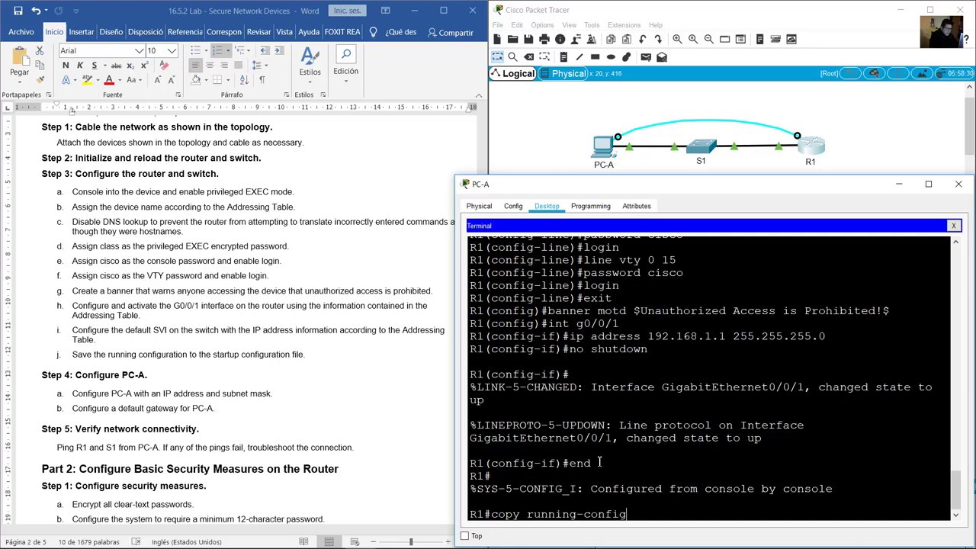
{"action": "type", "text": " startup-con"}
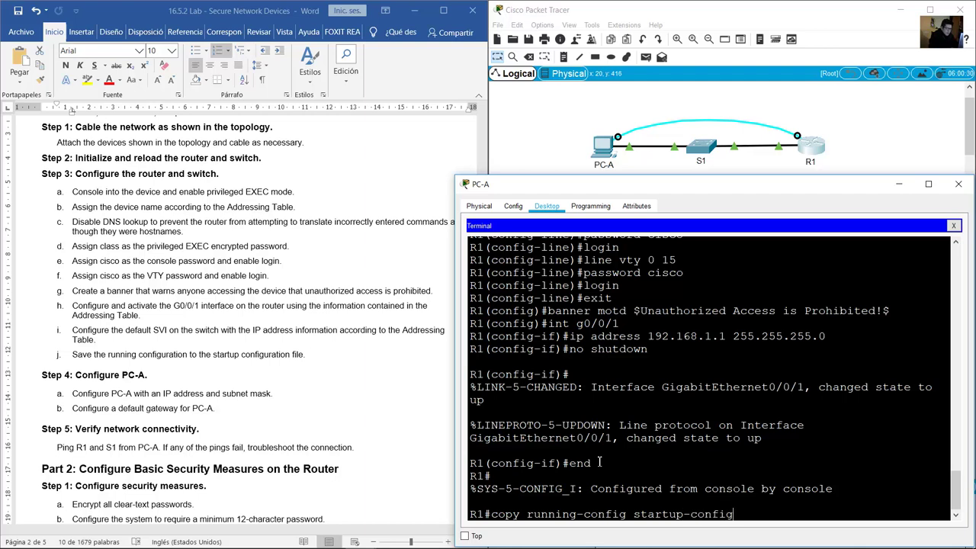
{"action": "type", "text": "fig"}
{"action": "key", "text": "Return"}
{"action": "key", "text": "Return"}
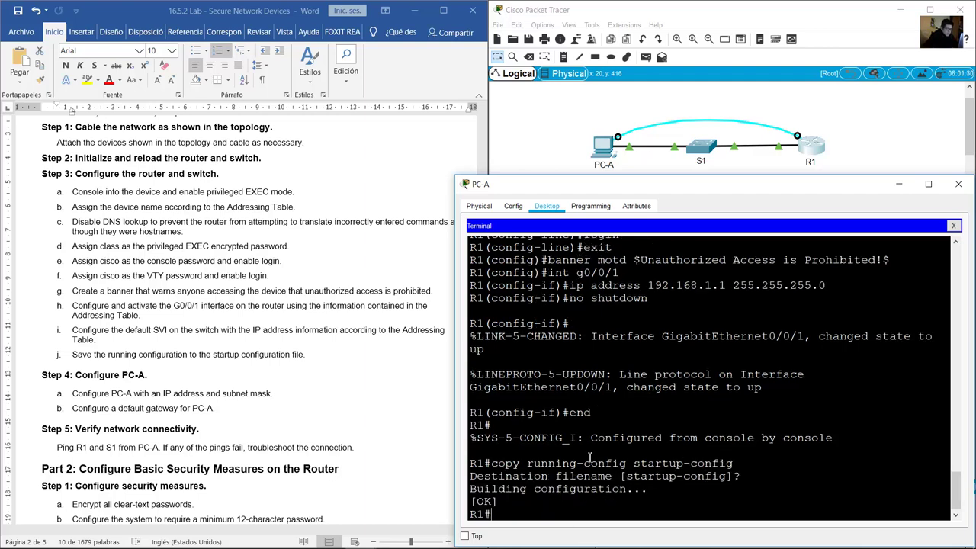
{"action": "triple_click", "coordinate": [338, 357]}
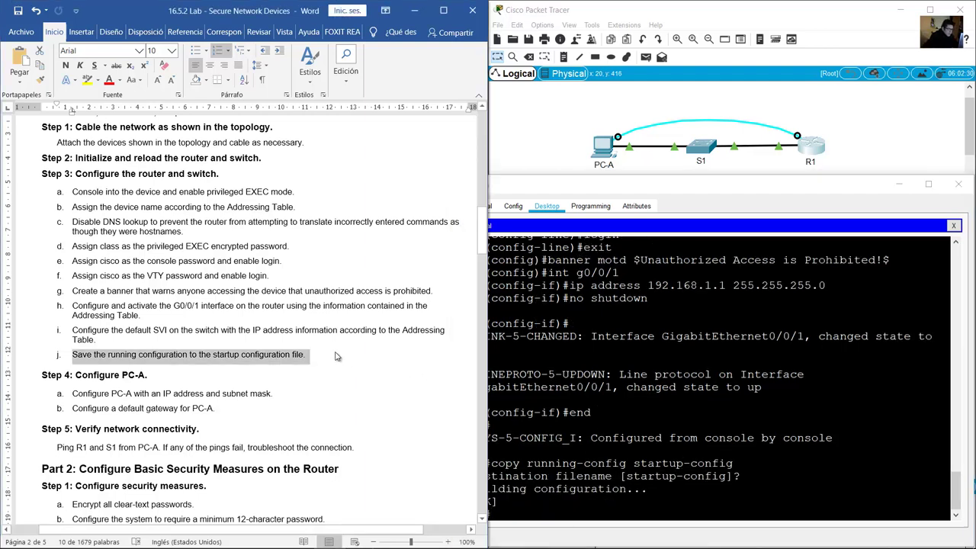
{"action": "left_click", "coordinate": [338, 357]}
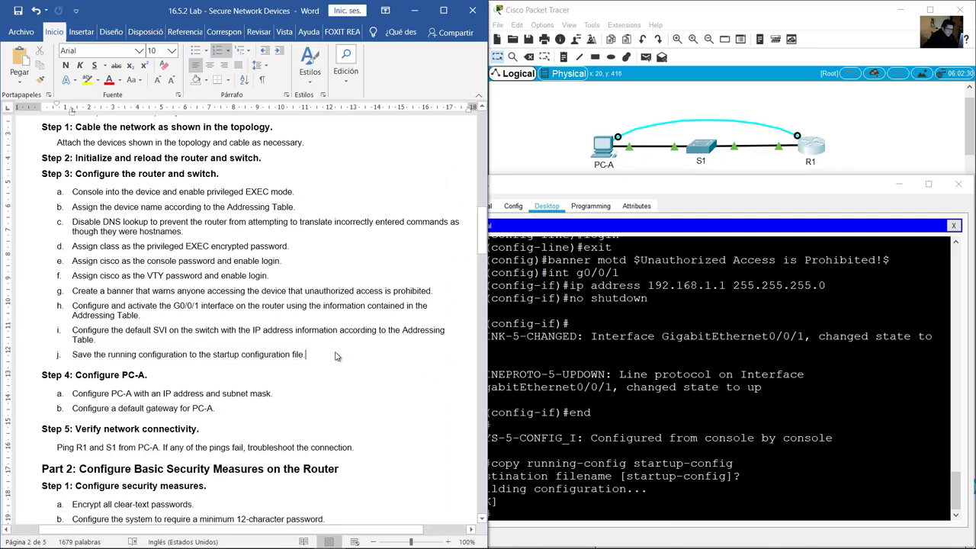
Reconnect PC-A's console cable from R1 to S1's Console port.
{"action": "double_click", "coordinate": [216, 175]}
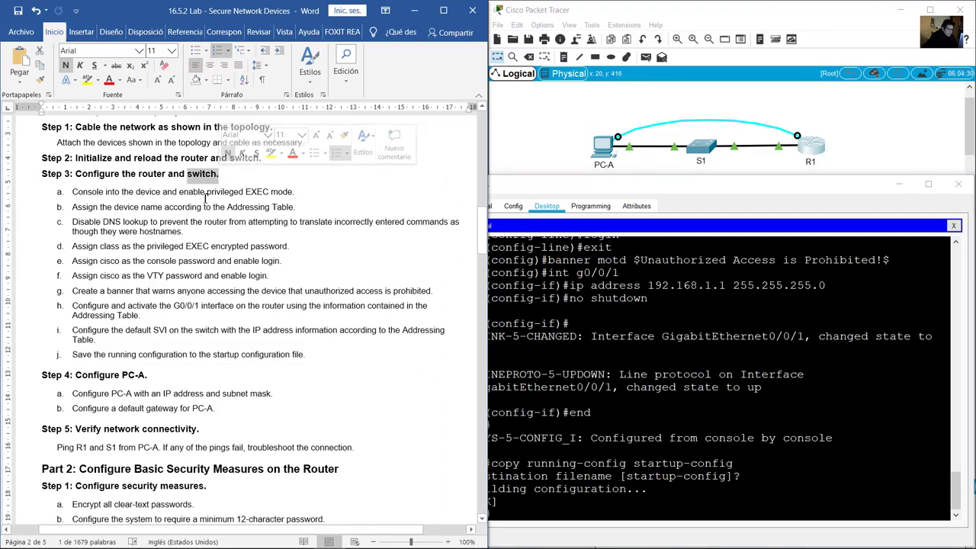
{"action": "left_click", "coordinate": [705, 162]}
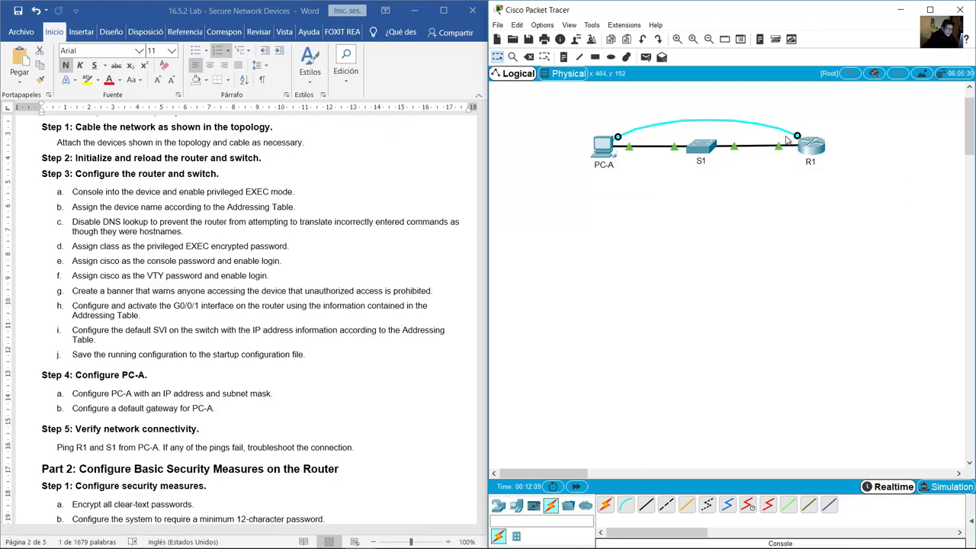
{"action": "left_click_drag", "start_coordinate": [797, 136], "coordinate": [705, 150]}
{"action": "left_click", "coordinate": [705, 150]}
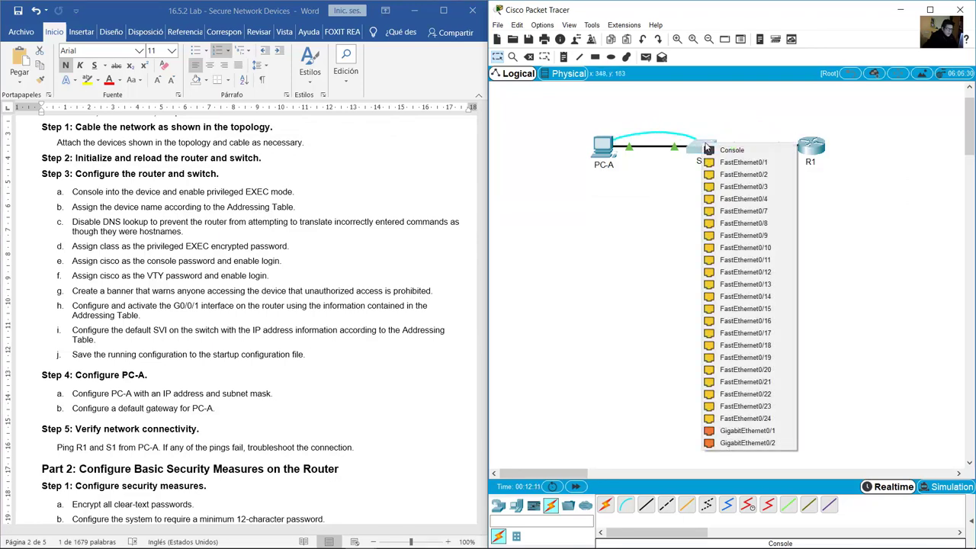
{"action": "left_click", "coordinate": [724, 149]}
Restart PC-A's Terminal session with the default 9600-baud settings.
{"action": "left_click", "coordinate": [606, 149]}
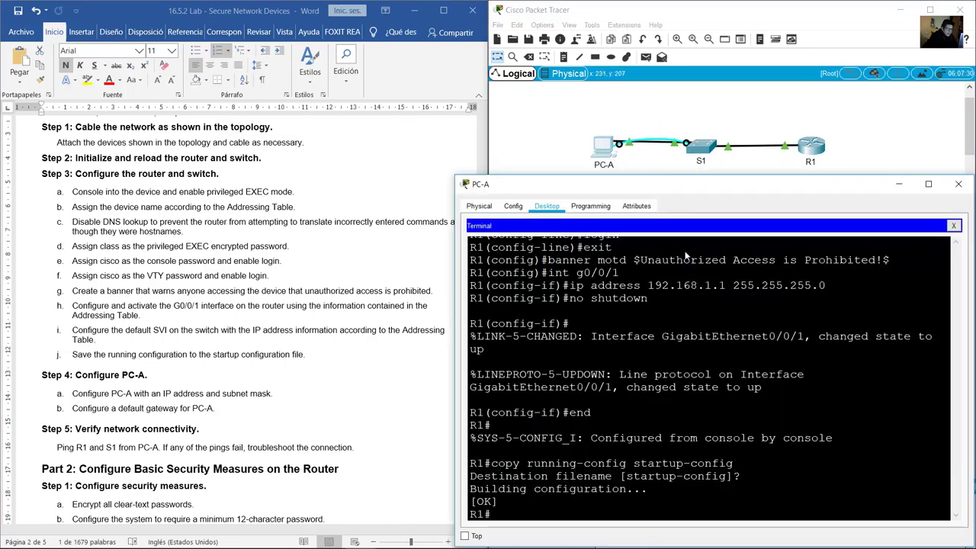
{"action": "left_click", "coordinate": [953, 226]}
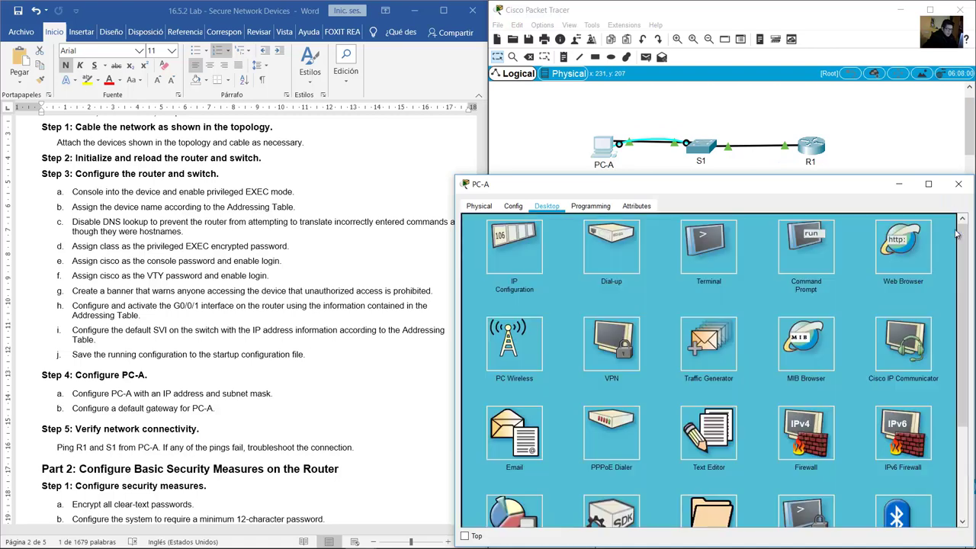
{"action": "left_click", "coordinate": [704, 246]}
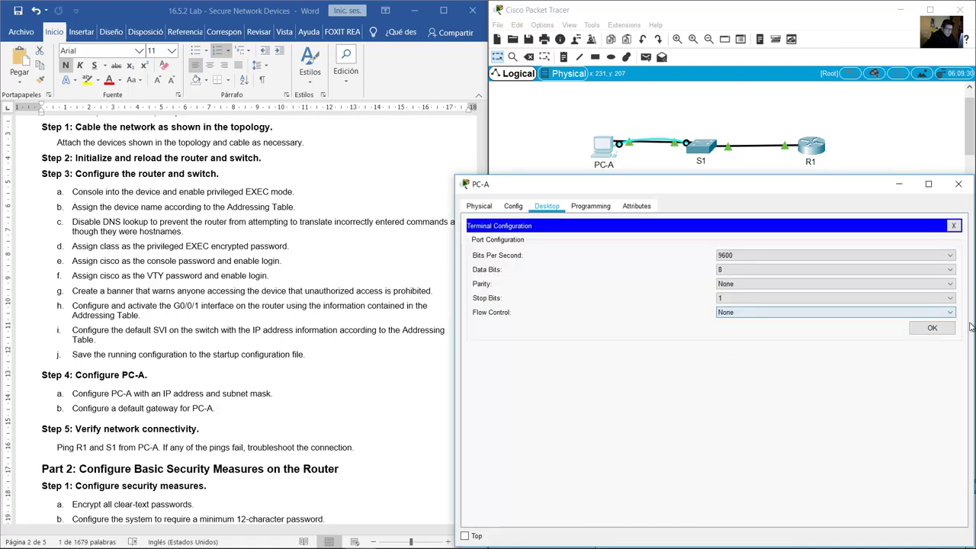
{"action": "left_click", "coordinate": [671, 381]}
Enter global config on the switch, name it S1, and disable DNS lookup.
{"action": "key", "text": "Return"}
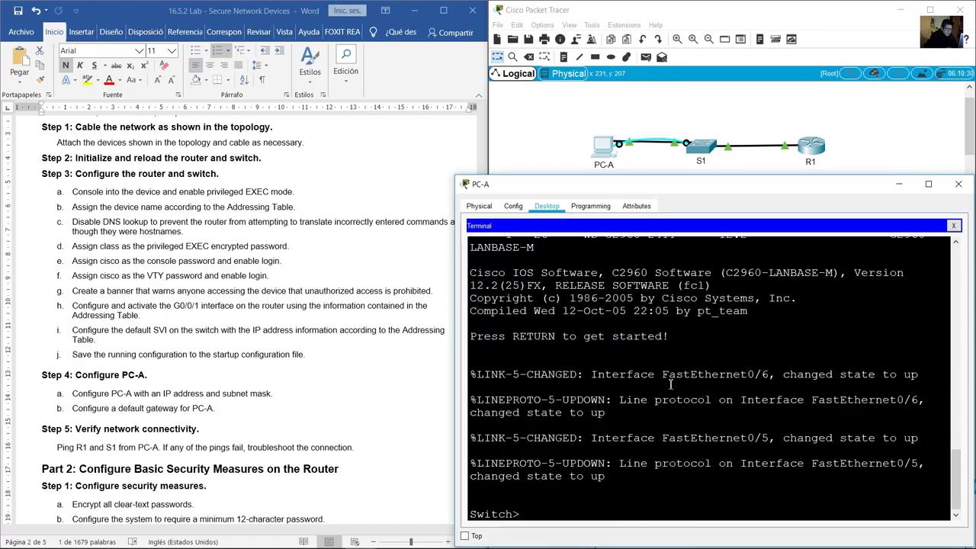
{"action": "type", "text": "enable"}
{"action": "key", "text": "Return"}
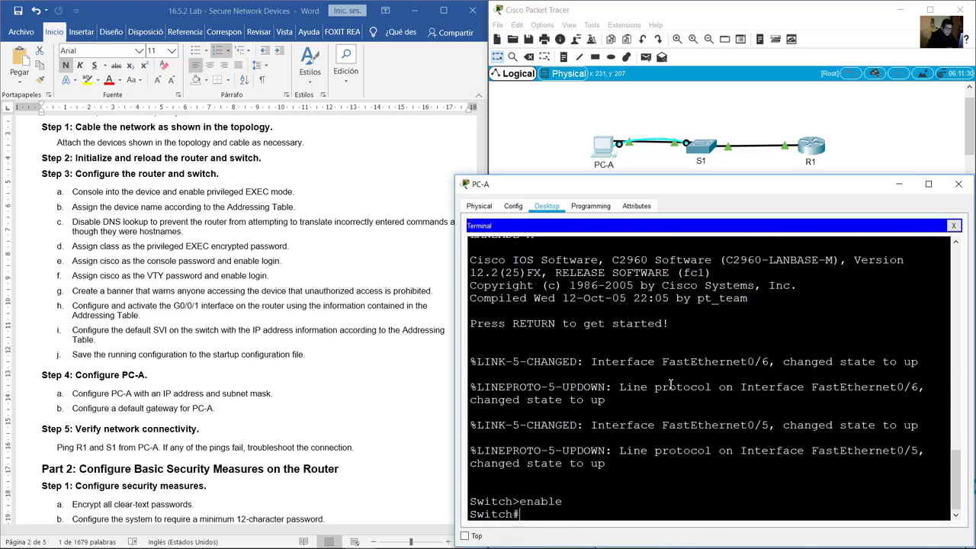
{"action": "type", "text": "conf t"}
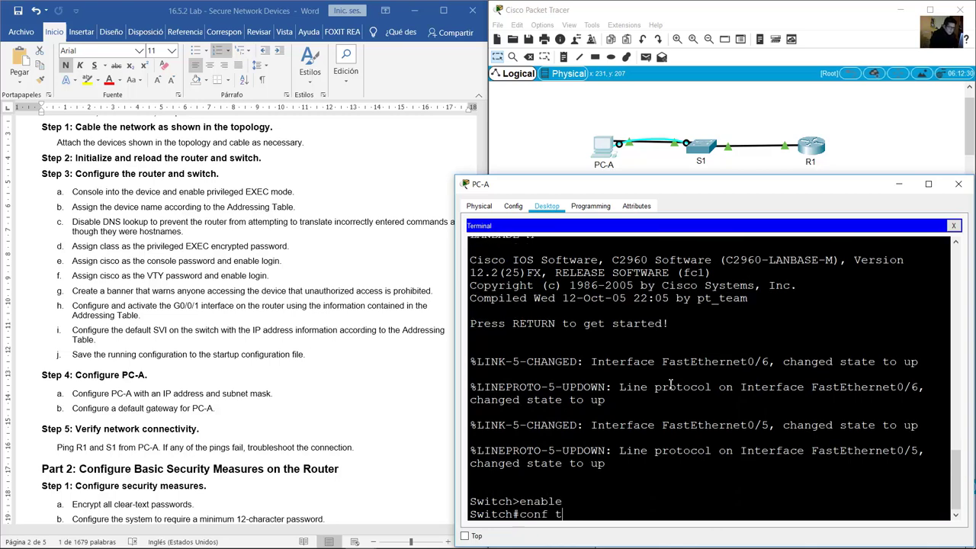
{"action": "type", "text": "erm"}
{"action": "key", "text": "Return"}
{"action": "type", "text": "hostnam"}
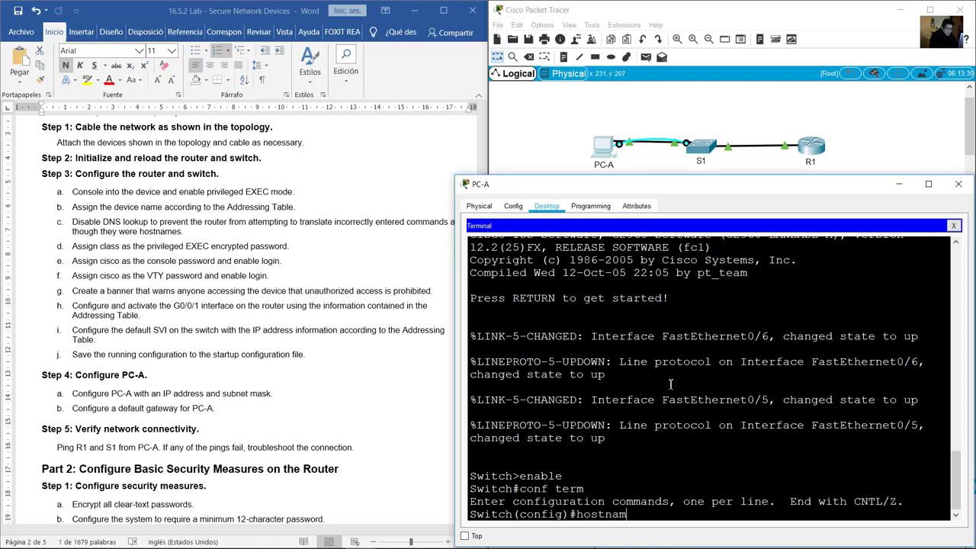
{"action": "type", "text": "e S1"}
{"action": "key", "text": "Return"}
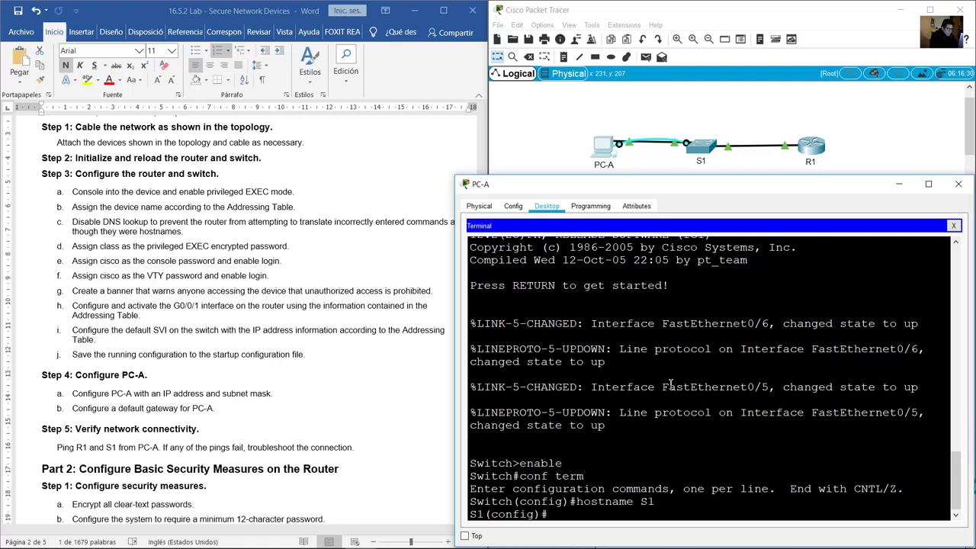
{"action": "type", "text": "no ip domain lookup"}
{"action": "key", "text": "Return"}
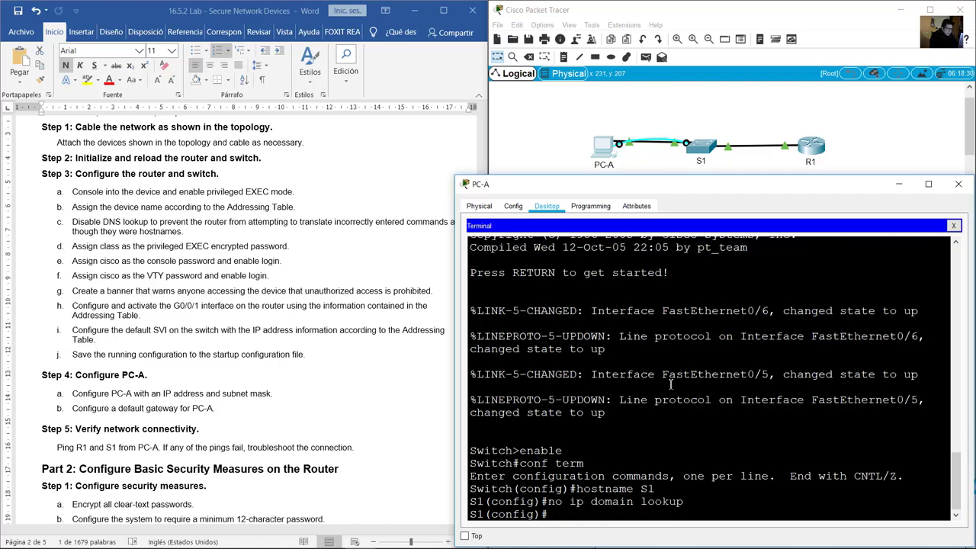
{"action": "left_click", "coordinate": [194, 233]}
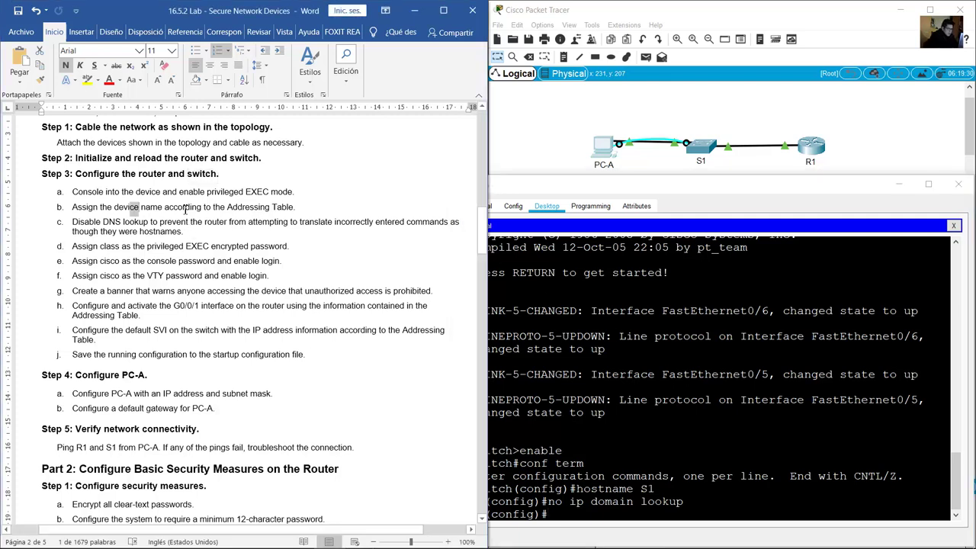
{"action": "left_click_drag", "start_coordinate": [115, 221], "coordinate": [183, 232]}
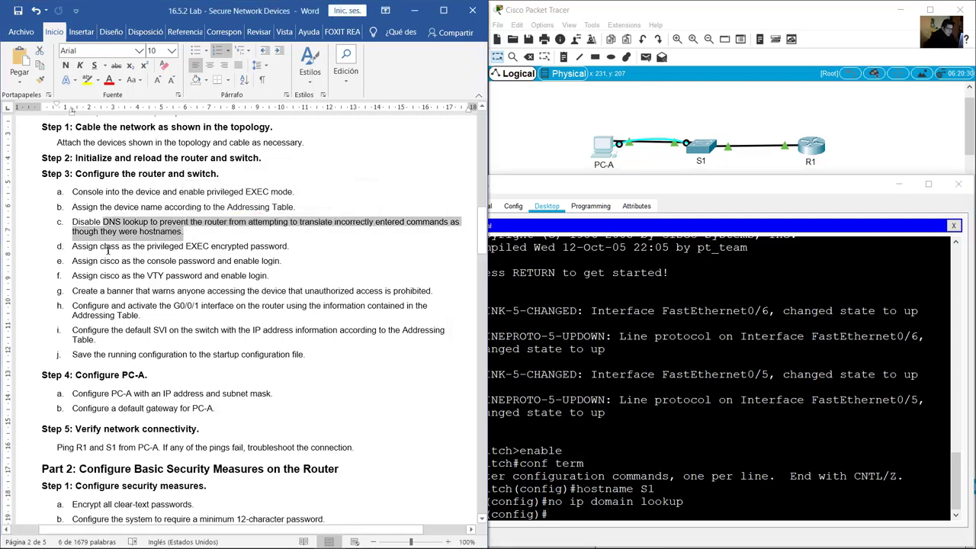
{"action": "left_click_drag", "start_coordinate": [73, 246], "coordinate": [295, 248]}
{"action": "left_click", "coordinate": [648, 397]}
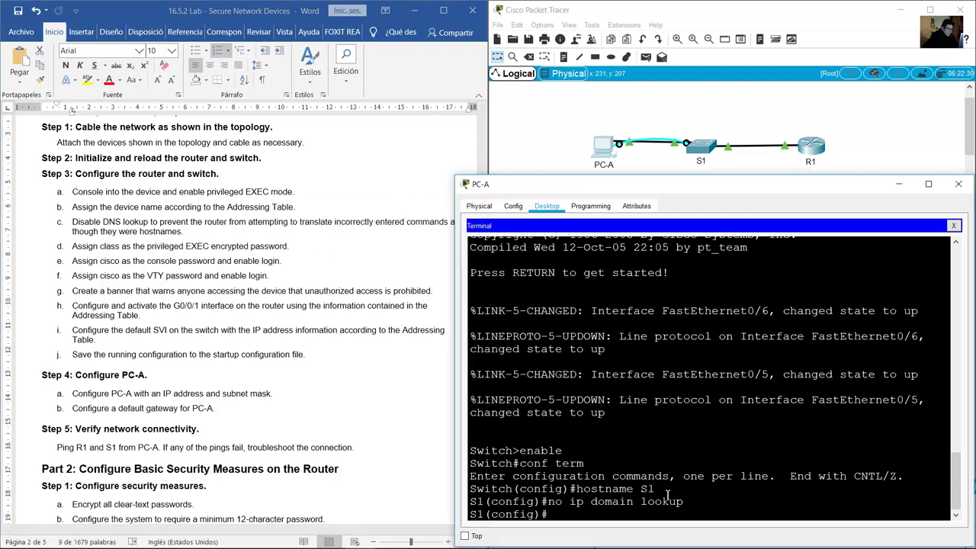
{"action": "type", "text": "enable secret cal"}
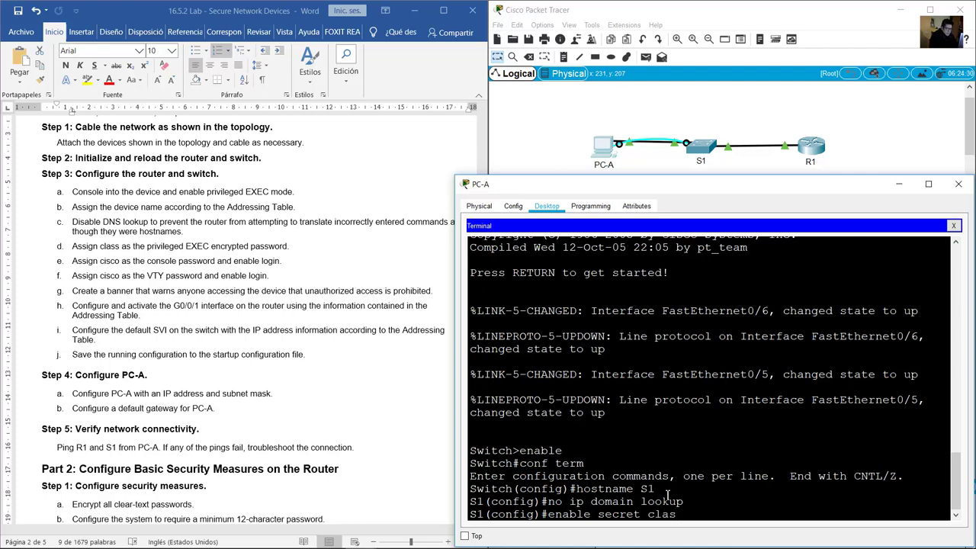
{"action": "type", "text": "s"}
{"action": "key", "text": "Return"}
{"action": "left_click", "coordinate": [92, 250]}
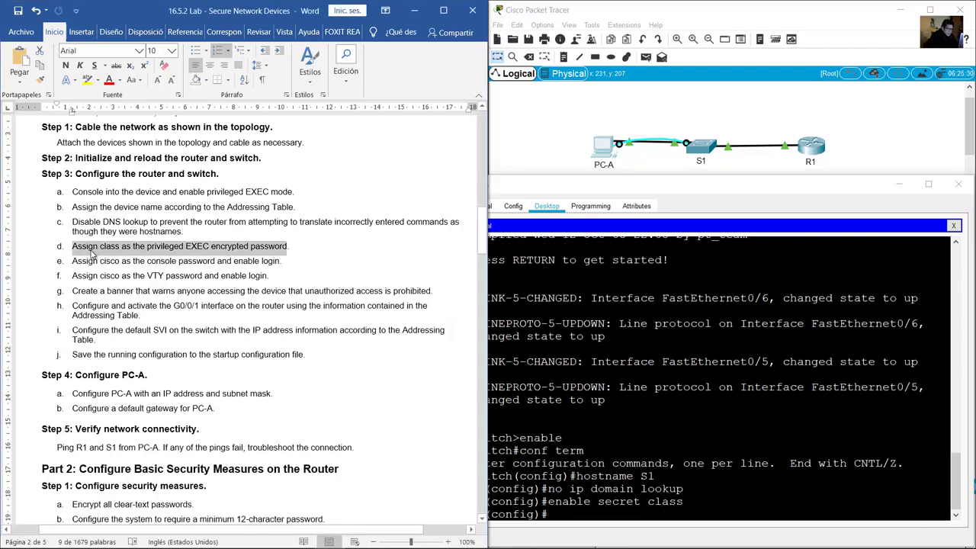
{"action": "left_click_drag", "start_coordinate": [87, 261], "coordinate": [272, 276]}
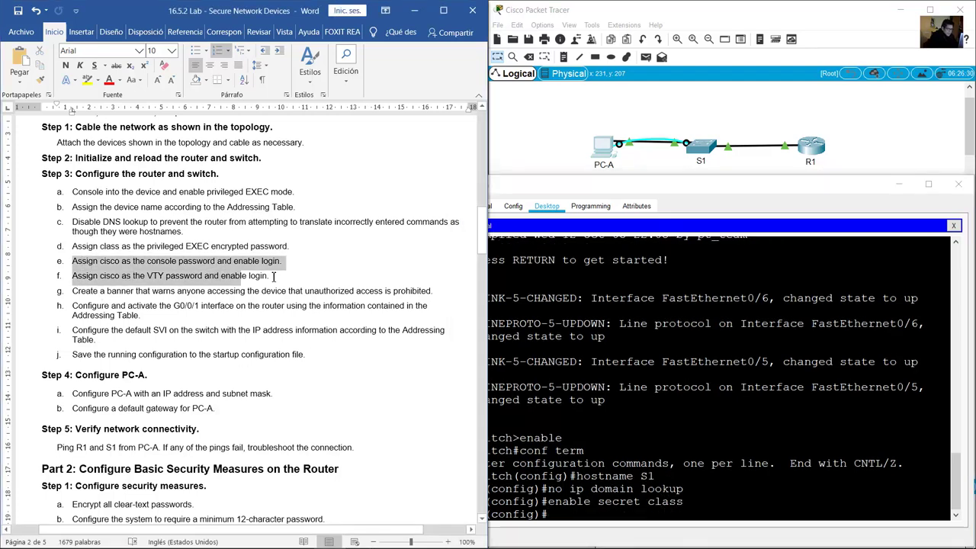
{"action": "left_click", "coordinate": [768, 490]}
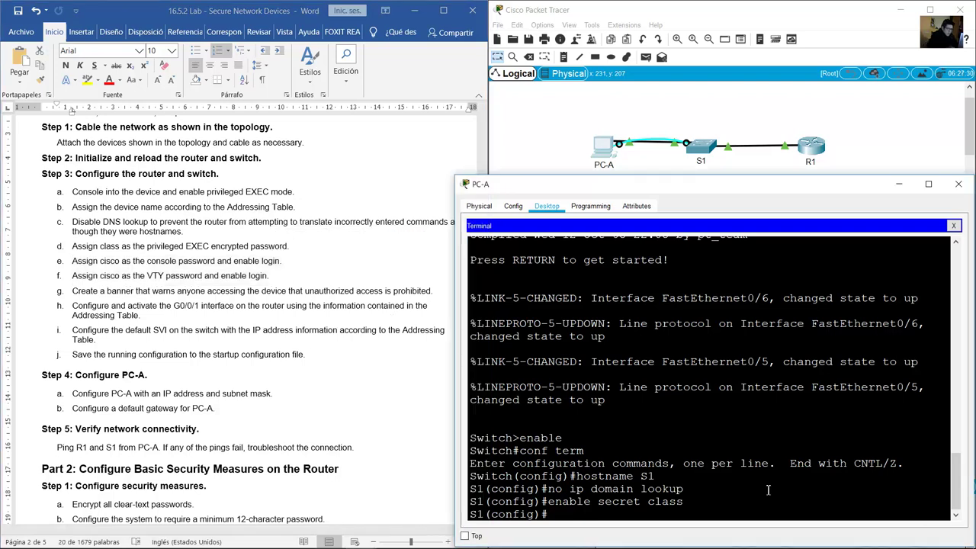
{"action": "type", "text": "line console 0"}
{"action": "key", "text": "Return"}
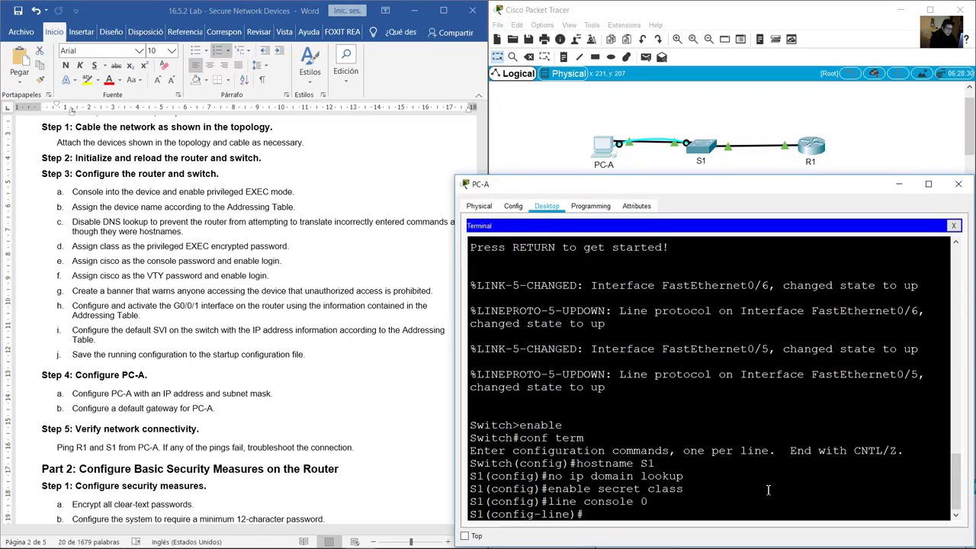
{"action": "type", "text": "password"}
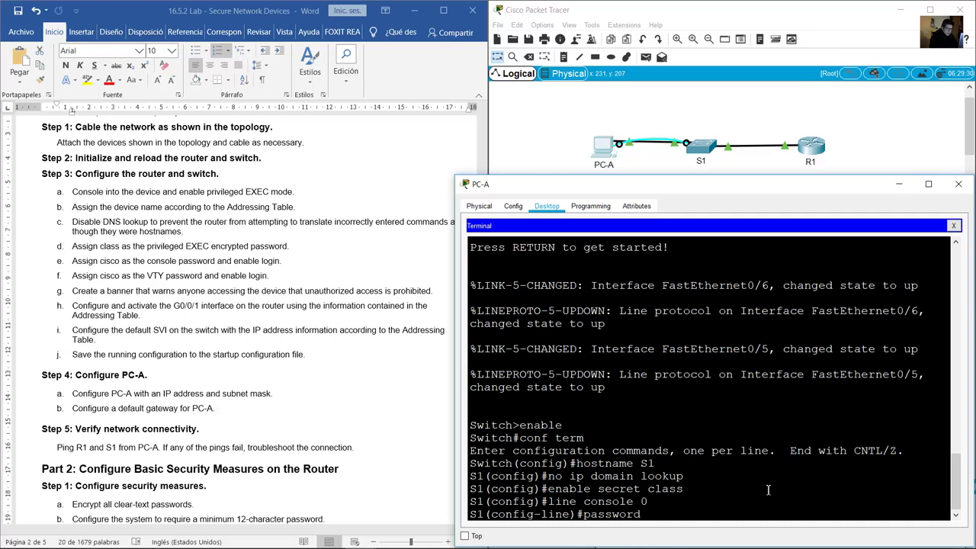
{"action": "type", "text": " cisco"}
{"action": "key", "text": "Return"}
{"action": "type", "text": "login"}
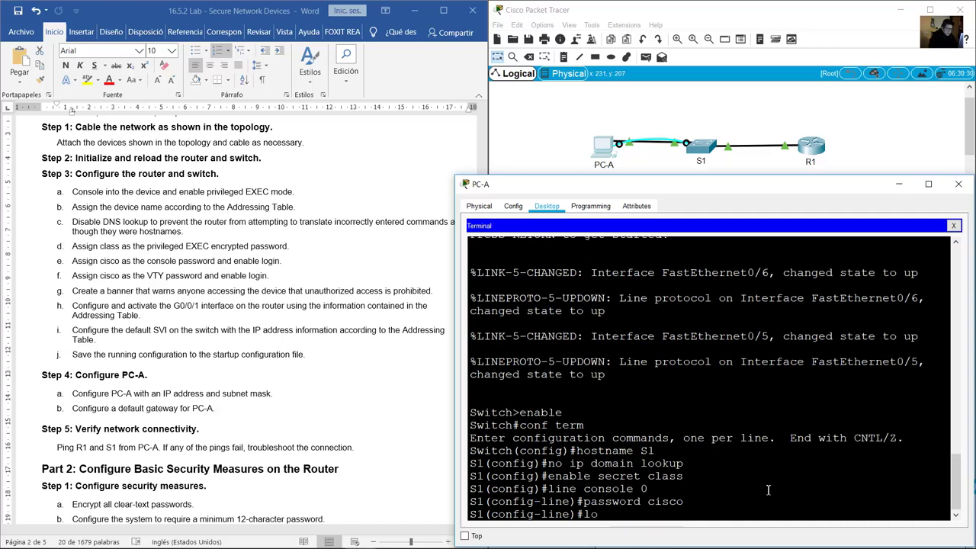
{"action": "key", "text": "Return"}
Give VTY lines 0–15 password cisco with login required, then exit line config.
{"action": "type", "text": "line console 0"}
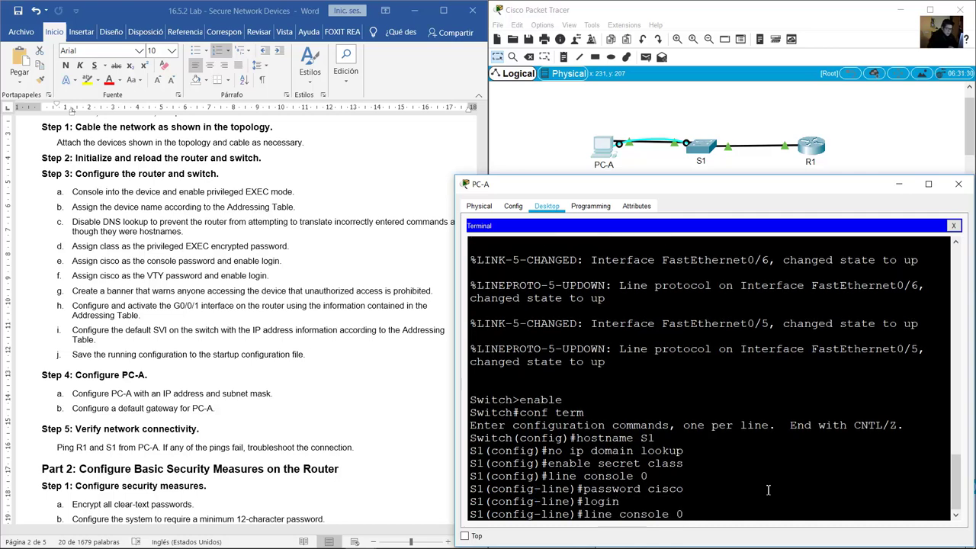
{"action": "key", "text": "BackSpace"}
{"action": "key", "text": "BackSpace"}
{"action": "key", "text": "BackSpace"}
{"action": "key", "text": "BackSpace"}
{"action": "key", "text": "BackSpace"}
{"action": "key", "text": "BackSpace"}
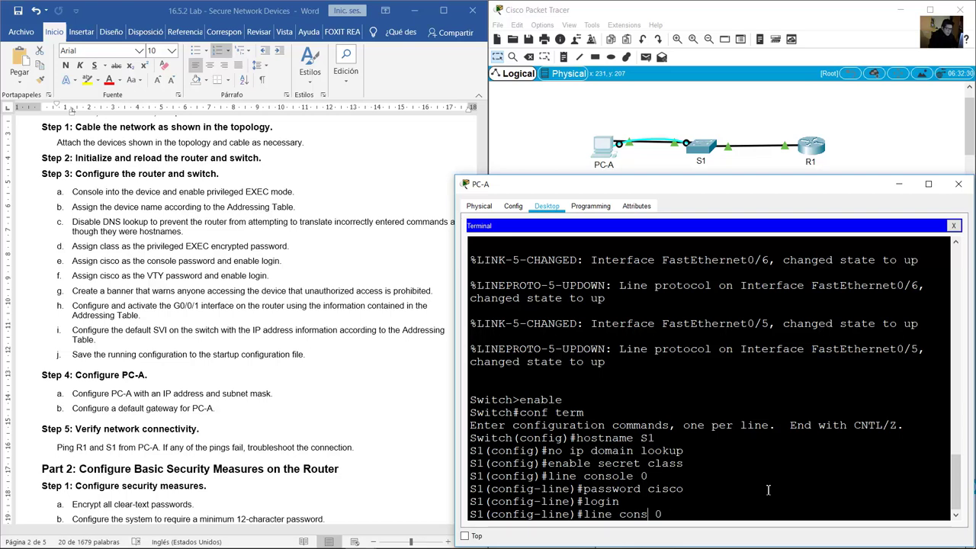
{"action": "type", "text": "ty"}
{"action": "key", "text": "End"}
{"action": "type", "text": "15"}
{"action": "key", "text": "Return"}
{"action": "type", "text": "password cisco"}
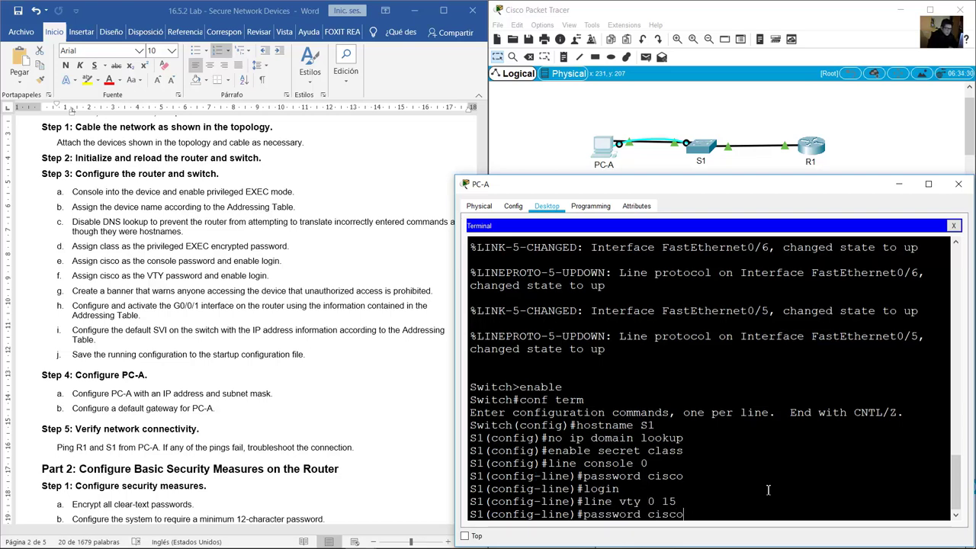
{"action": "key", "text": "Return"}
{"action": "key", "text": "Up"}
{"action": "key", "text": "Up"}
{"action": "key", "text": "Up"}
{"action": "key", "text": "Return"}
{"action": "type", "text": "ex"}
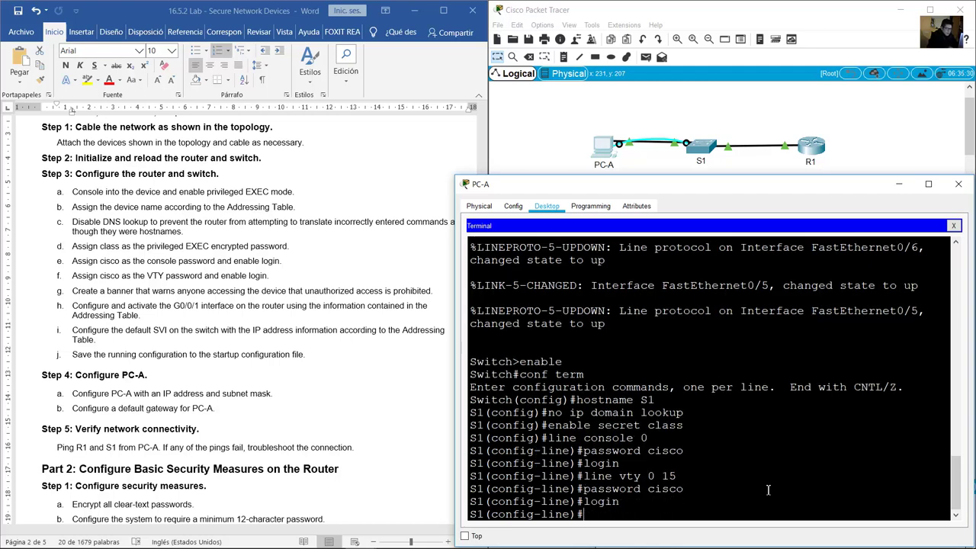
{"action": "type", "text": "it"}
{"action": "key", "text": "Return"}
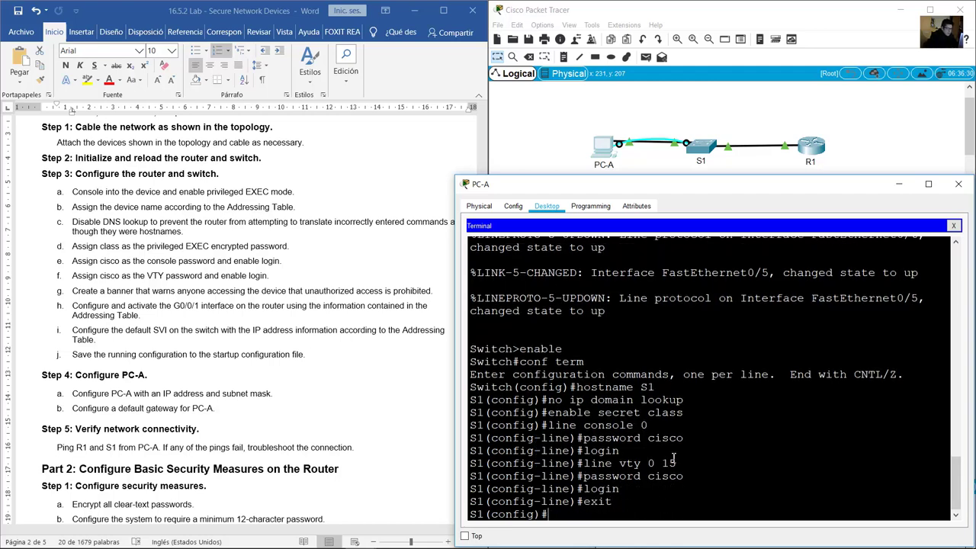
Enter banner motd with % delimiters and text 'Unauthorized Access is Prohibited!' on S1.
{"action": "left_click", "coordinate": [262, 239]}
{"action": "left_click_drag", "start_coordinate": [72, 260], "coordinate": [268, 276]}
{"action": "left_click", "coordinate": [105, 295]}
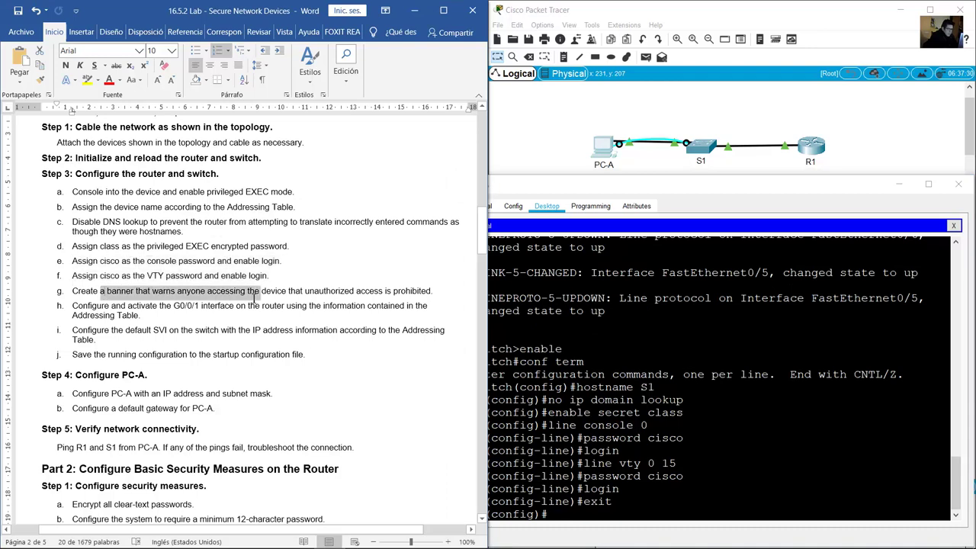
{"action": "left_click", "coordinate": [669, 458]}
{"action": "type", "text": "bn"}
{"action": "key", "text": "BackSpace"}
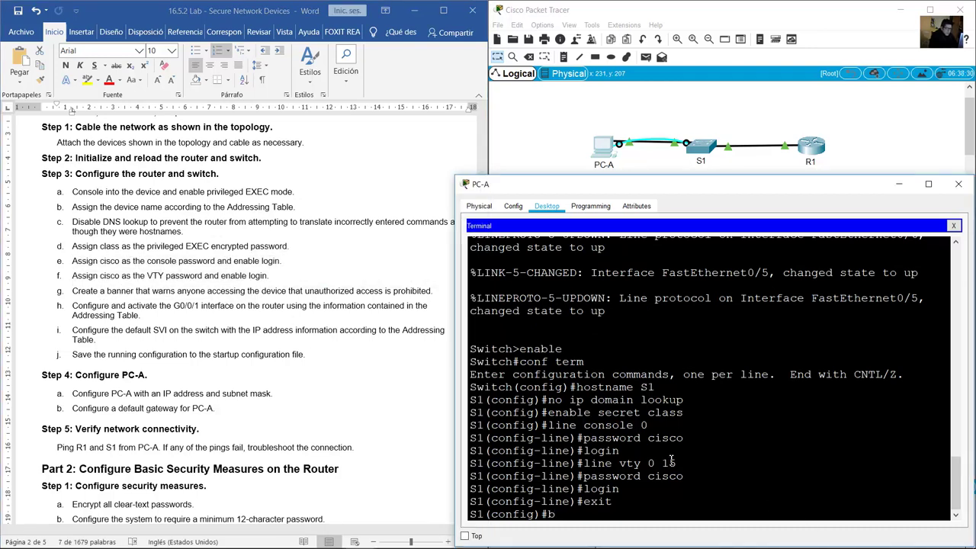
{"action": "type", "text": "anner mot"}
{"action": "type", "text": "d %%"}
{"action": "type", "text": "Un"}
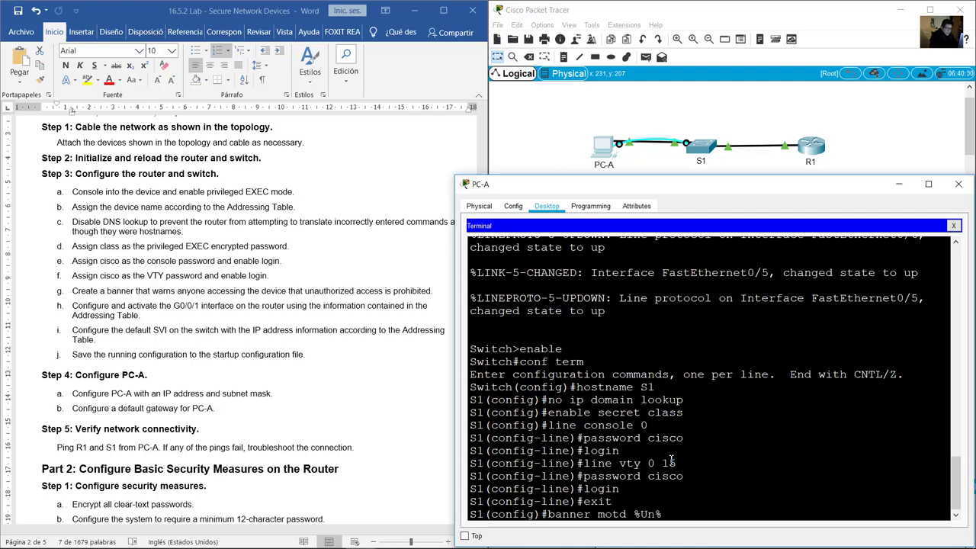
{"action": "type", "text": "authorized Access is Pr"}
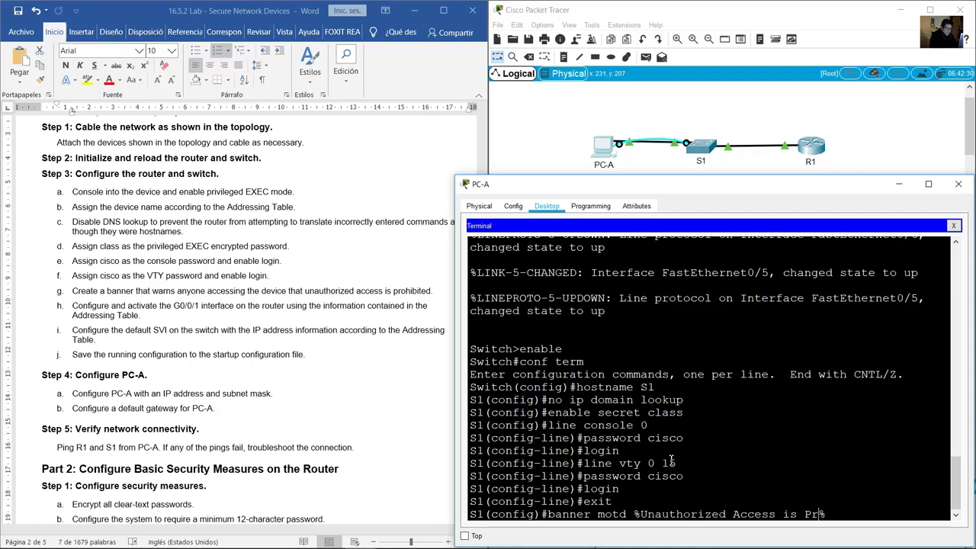
{"action": "type", "text": "ohibited!"}
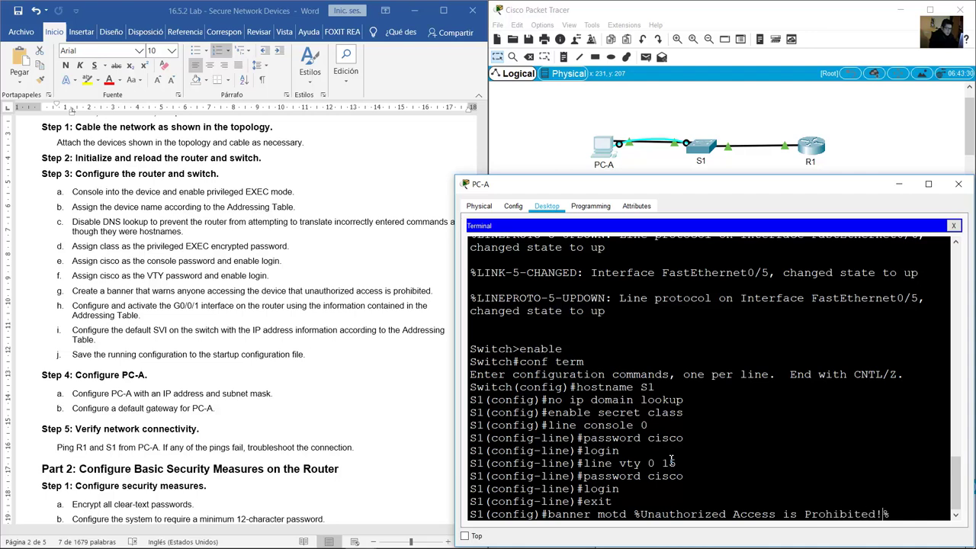
{"action": "key", "text": "Return"}
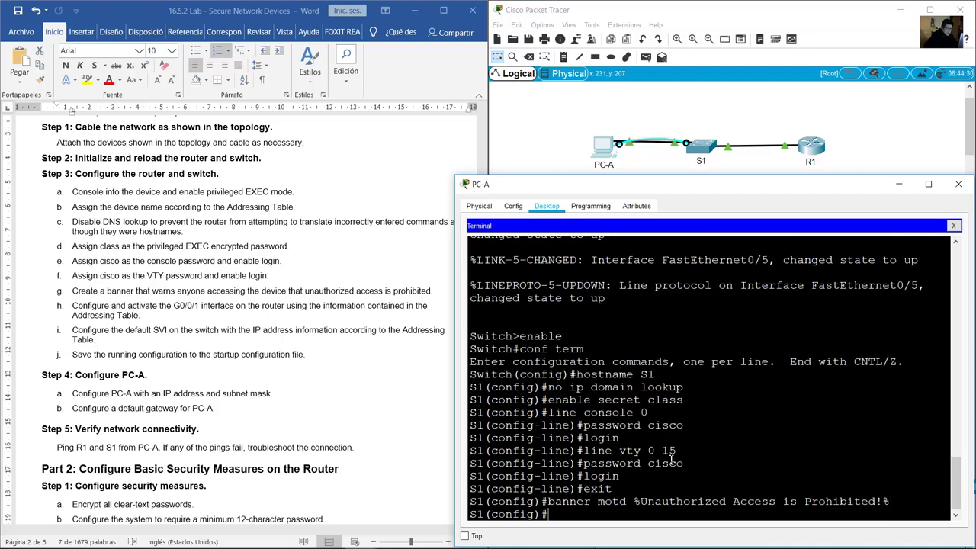
{"action": "left_click_drag", "start_coordinate": [100, 290], "coordinate": [260, 291]}
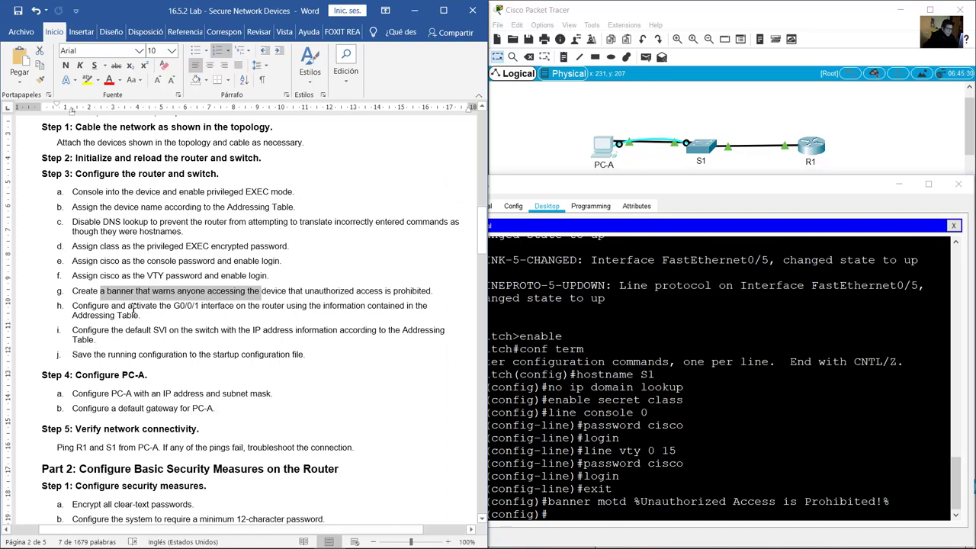
{"action": "left_click_drag", "start_coordinate": [133, 308], "coordinate": [391, 339]}
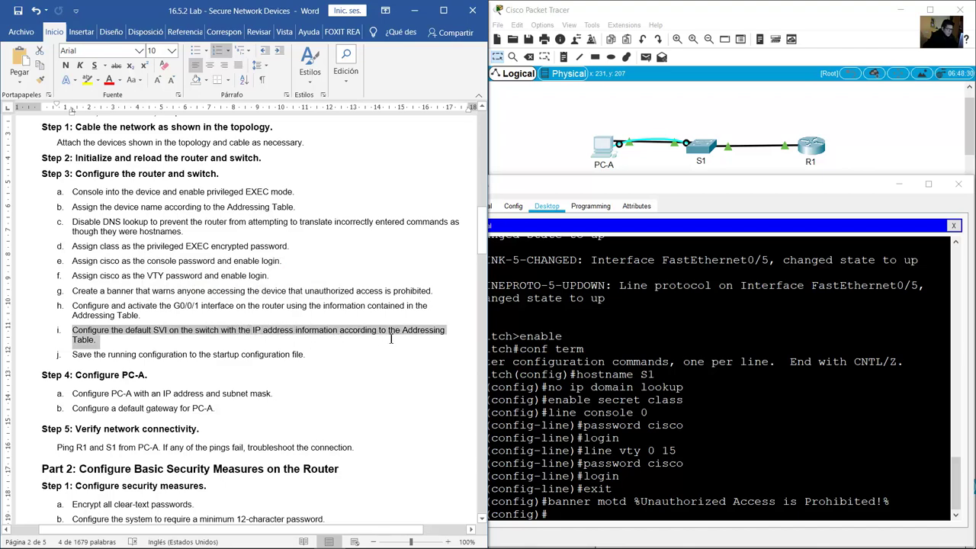
Enter S1's VLAN 1 interface configuration with int vlan 1.
{"action": "scroll", "coordinate": [427, 281], "scroll_direction": "up", "scroll_amount": 15}
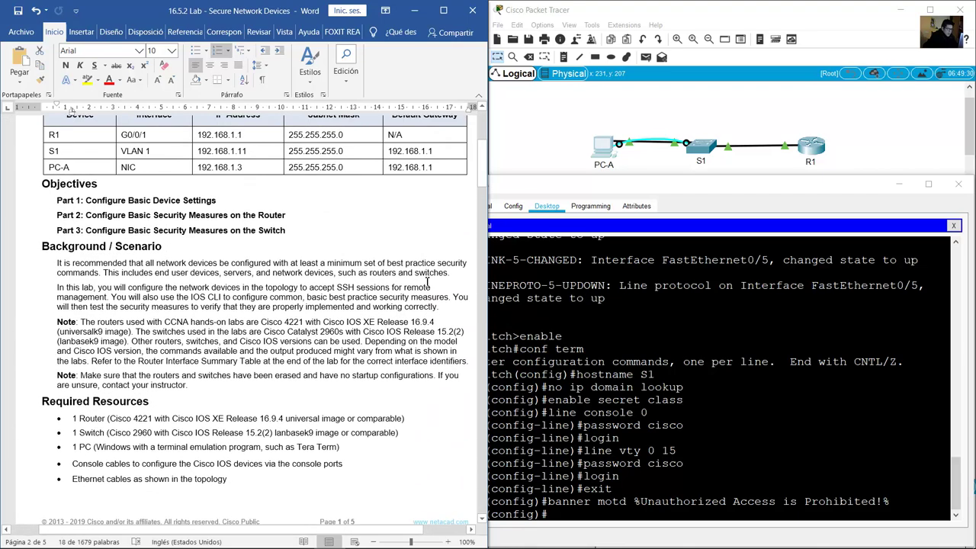
{"action": "scroll", "coordinate": [427, 282], "scroll_direction": "up", "scroll_amount": 3}
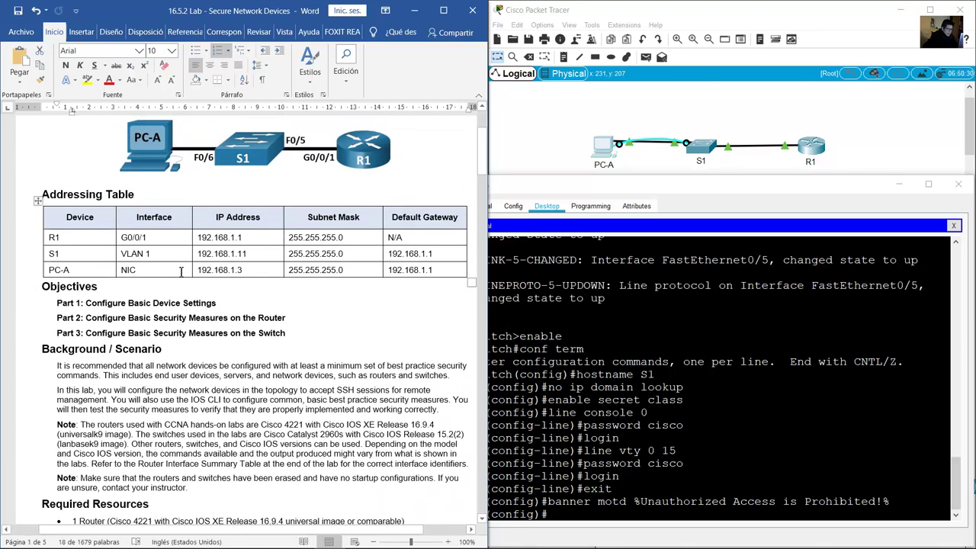
{"action": "left_click_drag", "start_coordinate": [53, 255], "coordinate": [168, 255]}
{"action": "left_click", "coordinate": [713, 469]}
{"action": "type", "text": "int"}
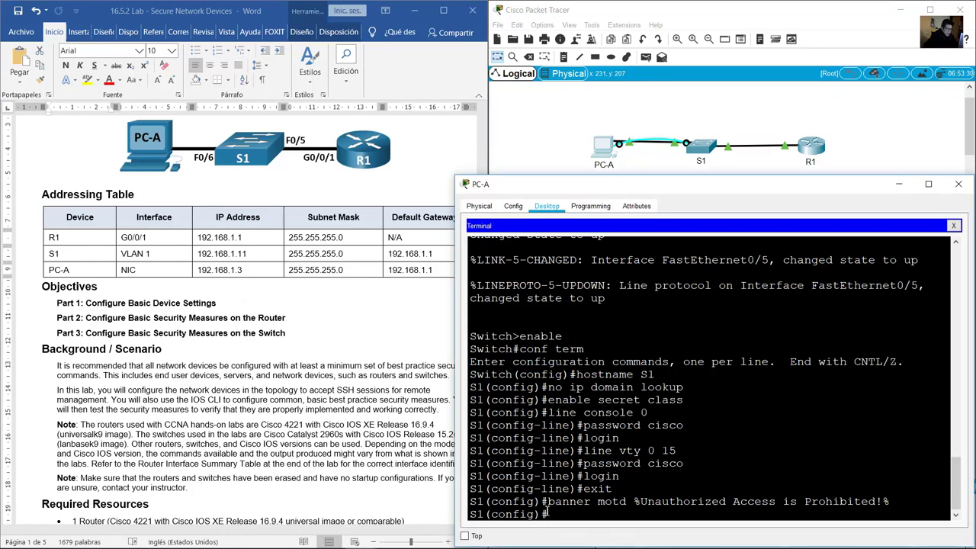
{"action": "left_click_drag", "start_coordinate": [549, 515], "coordinate": [532, 526]}
{"action": "left_click", "coordinate": [575, 515]}
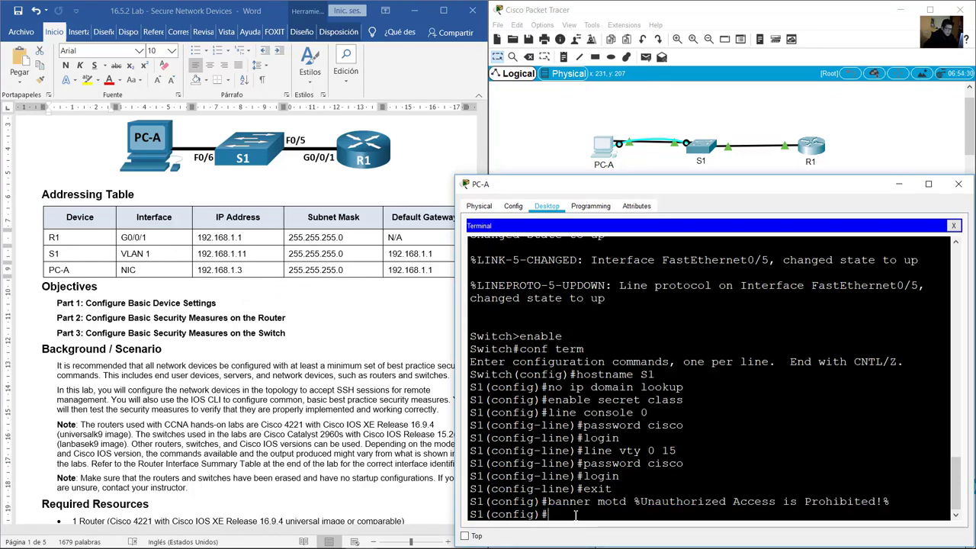
{"action": "type", "text": "int vlan 1"}
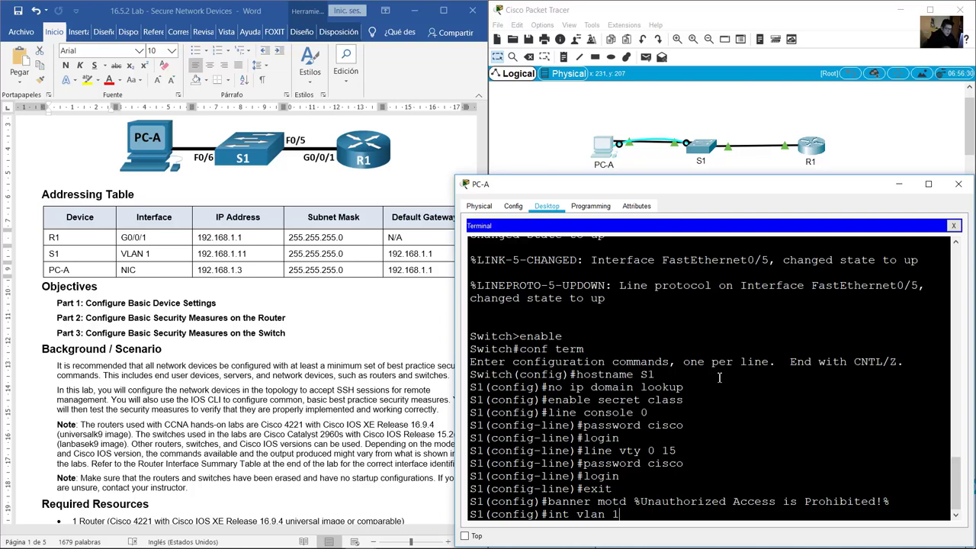
{"action": "key", "text": "Return"}
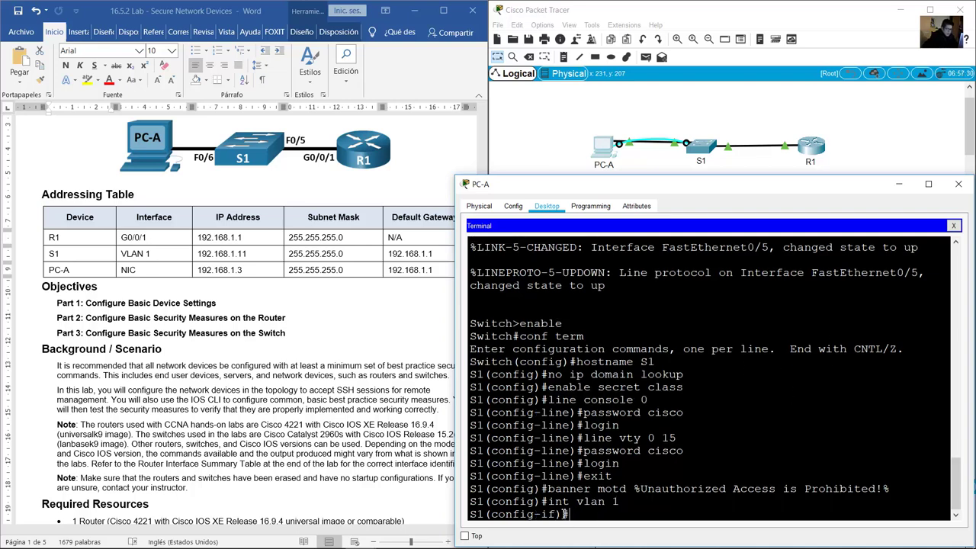
Assign VLAN 1 the address 192.168.1.11 255.255.255.0, bring it up, and exit.
{"action": "left_click_drag", "start_coordinate": [565, 513], "coordinate": [485, 514]}
{"action": "left_click", "coordinate": [584, 514]}
{"action": "type", "text": "ip address 192.168.1.11 255.2"}
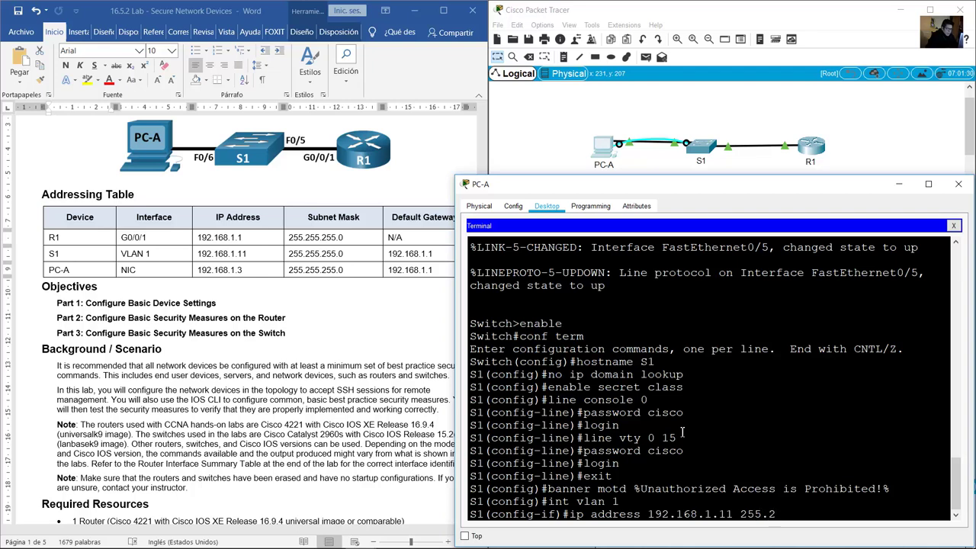
{"action": "type", "text": "55.255.0"}
{"action": "key", "text": "Return"}
{"action": "type", "text": "nfig-if)#n"}
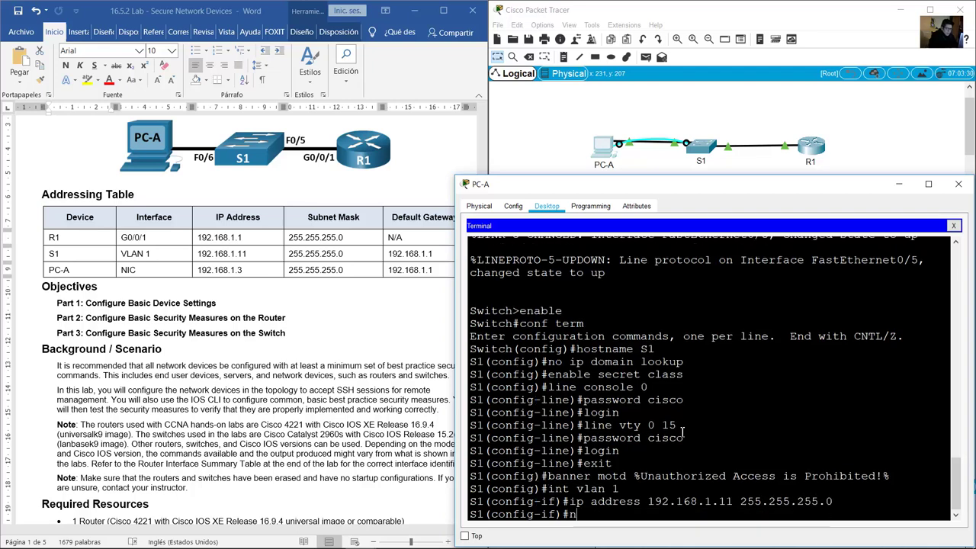
{"action": "type", "text": "o shutdown"}
{"action": "key", "text": "Return"}
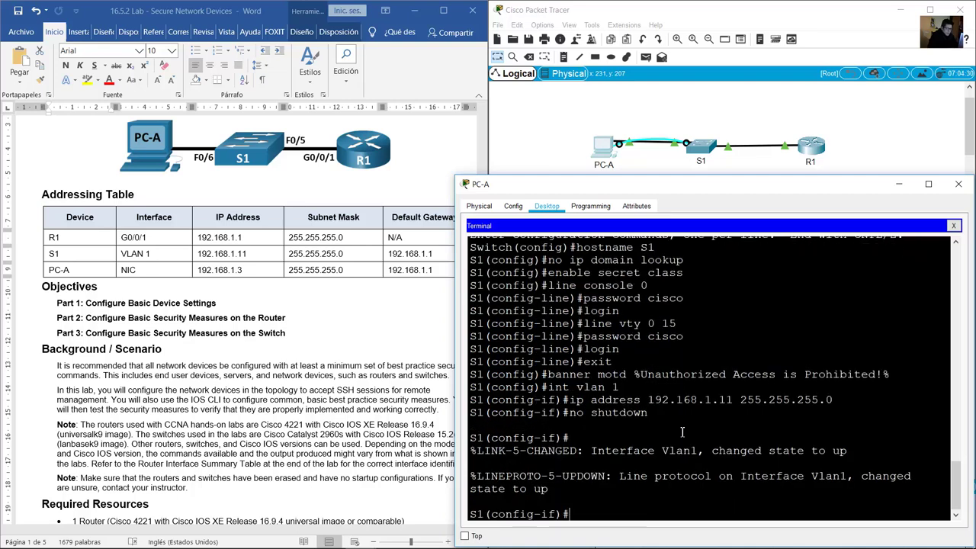
{"action": "type", "text": "exit"}
{"action": "key", "text": "Return"}
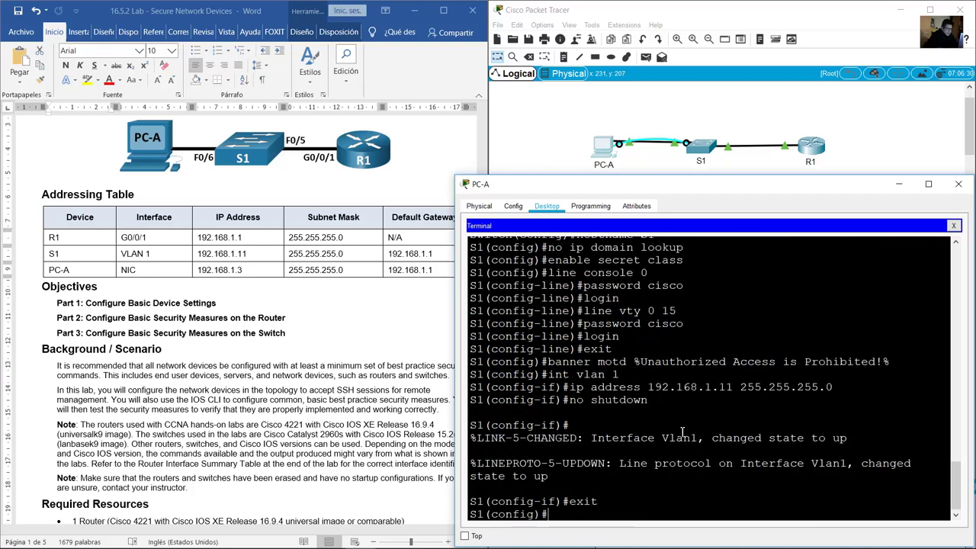
Set S1's default gateway to 192.168.1.1.
{"action": "left_click_drag", "start_coordinate": [541, 503], "coordinate": [485, 513]}
{"action": "left_click", "coordinate": [558, 515]}
{"action": "left_click_drag", "start_coordinate": [547, 515], "coordinate": [485, 515]}
{"action": "left_click", "coordinate": [565, 512]}
{"action": "left_click", "coordinate": [417, 272]}
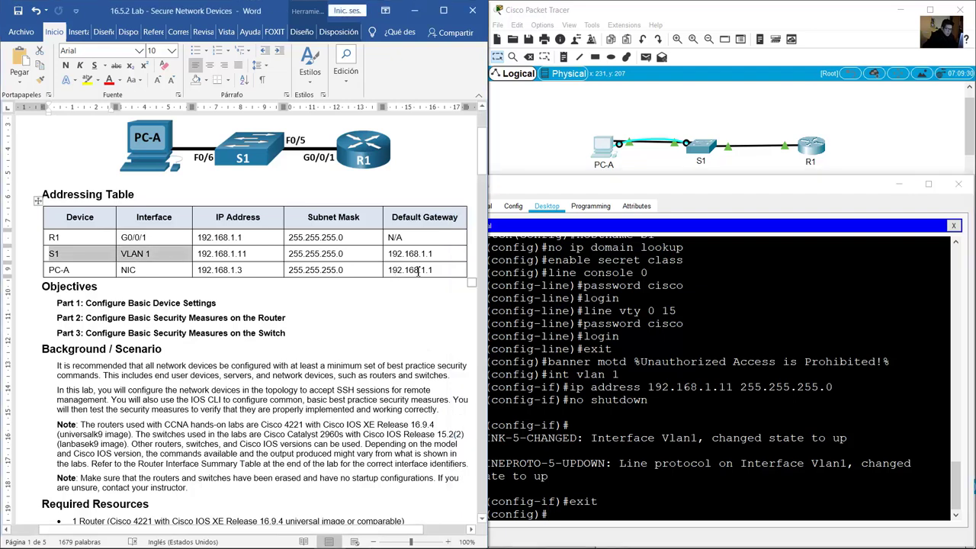
{"action": "left_click_drag", "start_coordinate": [436, 254], "coordinate": [390, 254]}
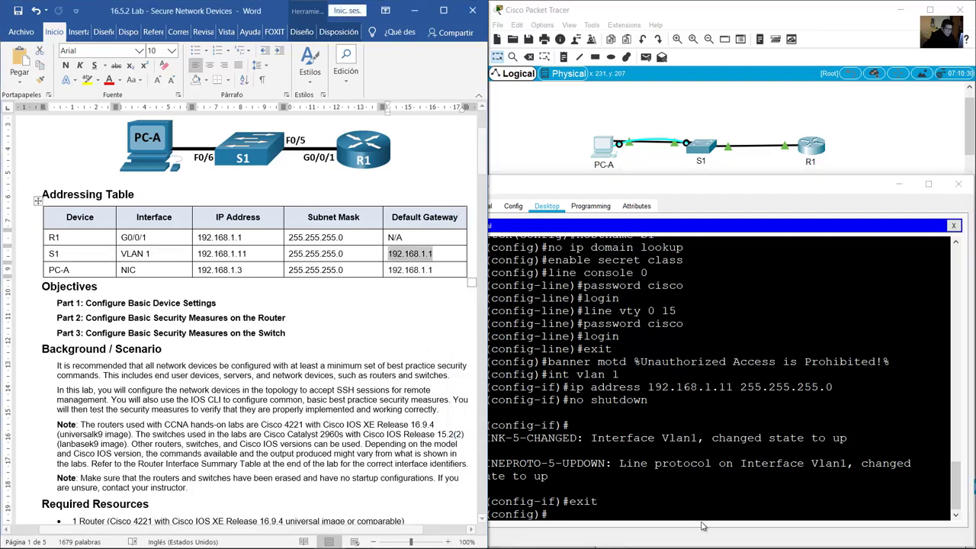
{"action": "left_click", "coordinate": [656, 511]}
{"action": "type", "text": "ip defau"}
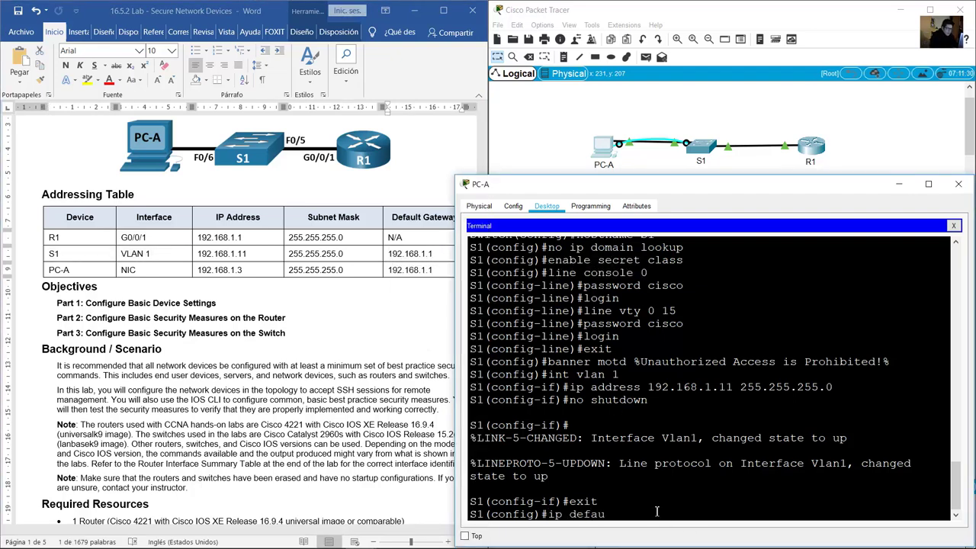
{"action": "type", "text": "lt-gatew"}
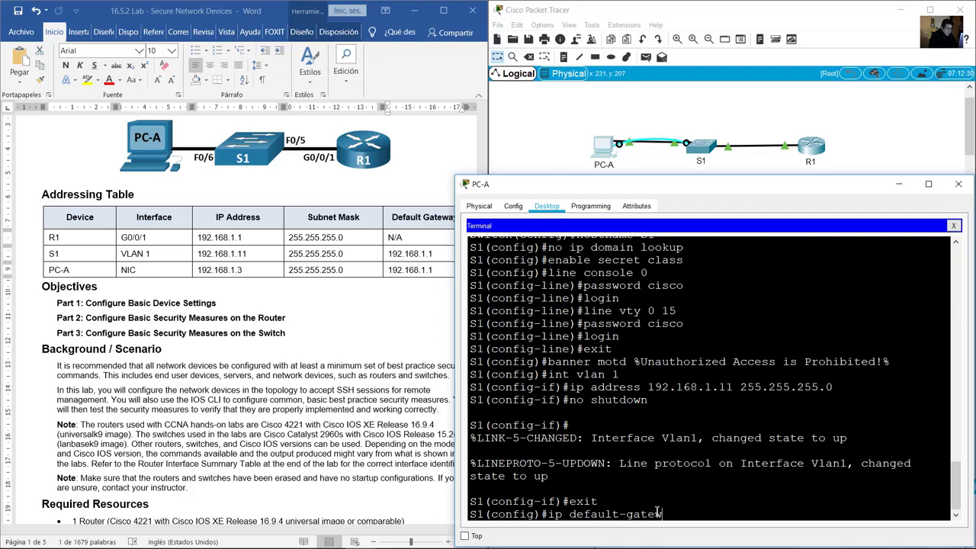
{"action": "type", "text": "ay 192.168.1.1"}
{"action": "key", "text": "Return"}
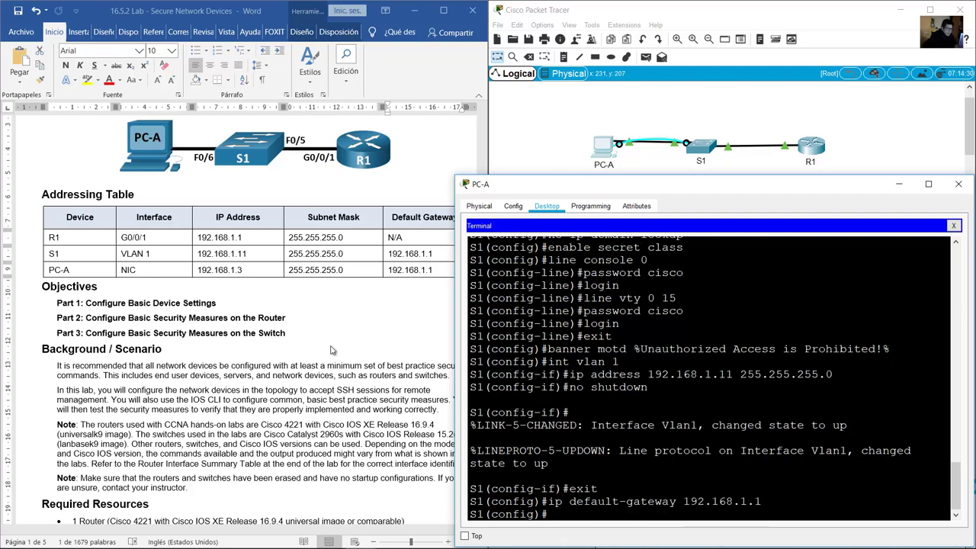
{"action": "left_click", "coordinate": [330, 350]}
{"action": "scroll", "coordinate": [288, 384], "scroll_direction": "down", "scroll_amount": 15}
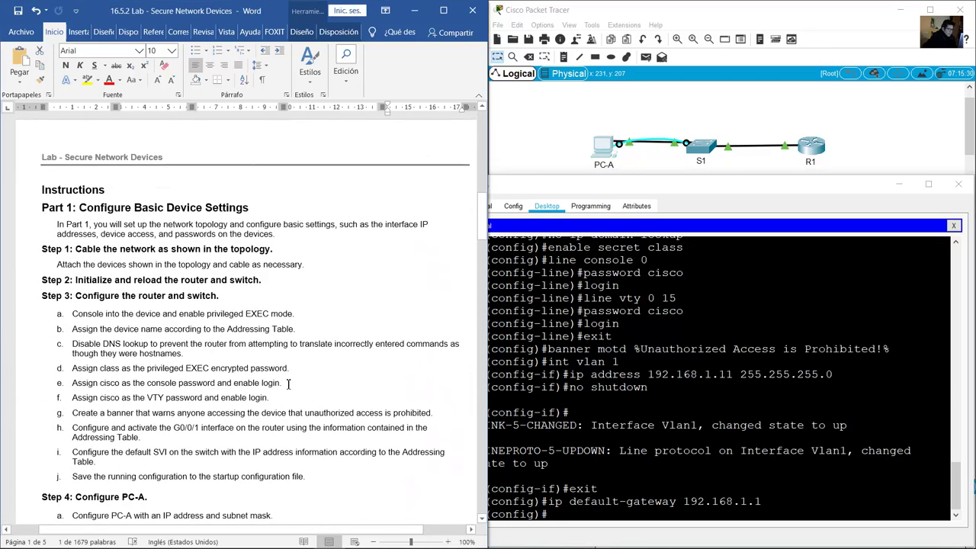
Exit S1's global configuration mode back to the S1# prompt.
{"action": "scroll", "coordinate": [288, 384], "scroll_direction": "down", "scroll_amount": 4}
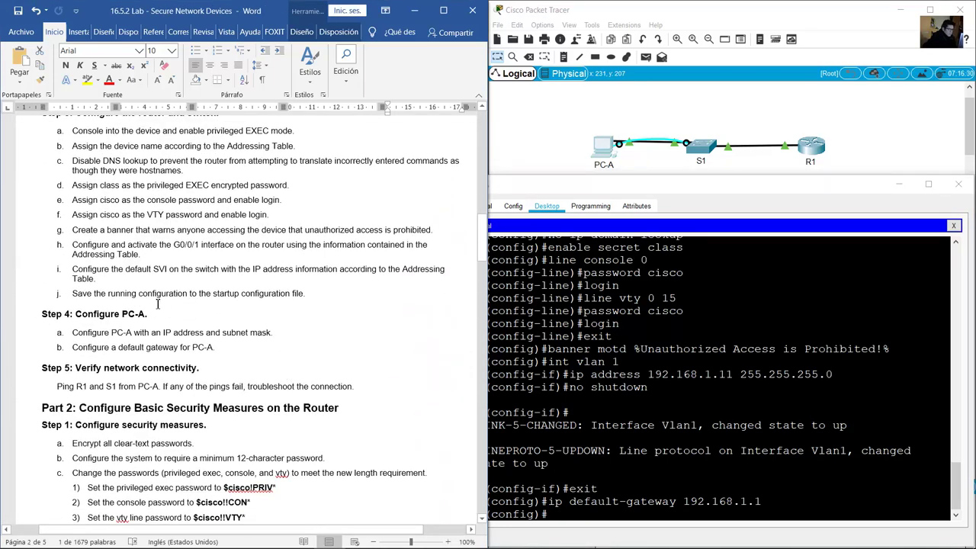
{"action": "left_click_drag", "start_coordinate": [73, 294], "coordinate": [321, 296]}
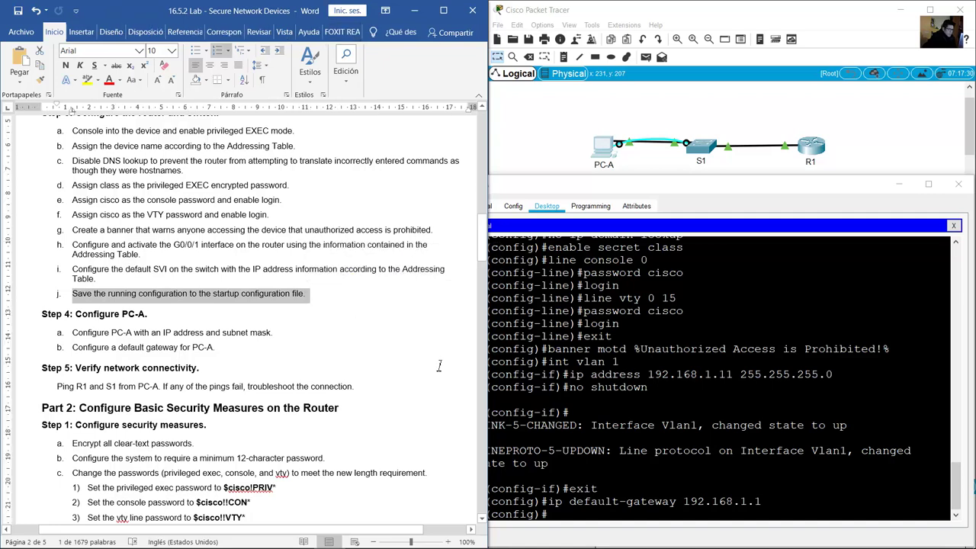
{"action": "left_click", "coordinate": [578, 514]}
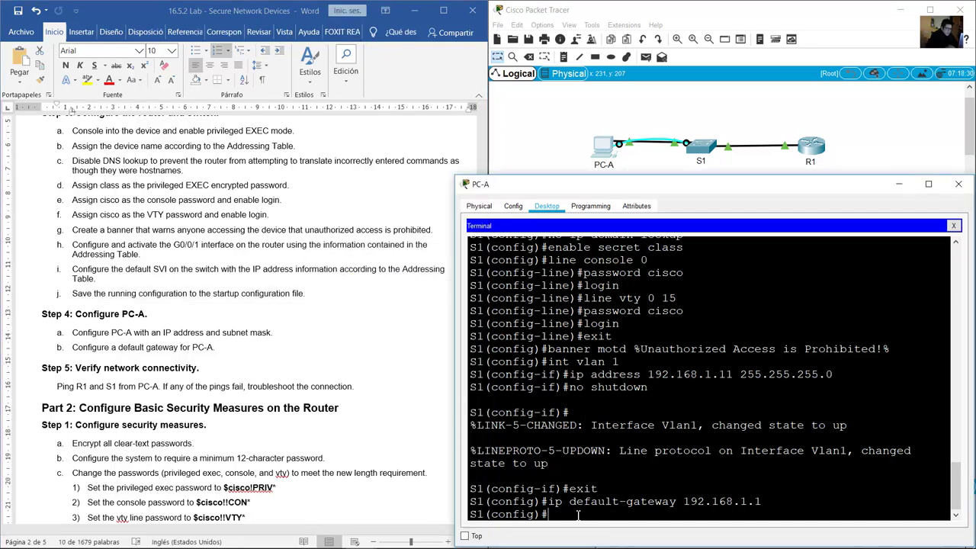
{"action": "left_click_drag", "start_coordinate": [570, 515], "coordinate": [470, 514]}
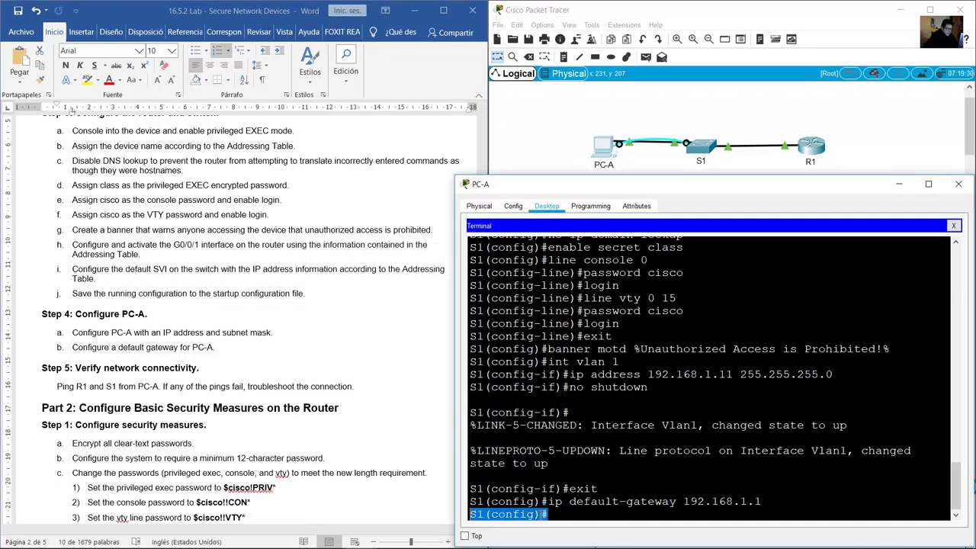
{"action": "left_click", "coordinate": [559, 514]}
{"action": "type", "text": "exit"}
{"action": "key", "text": "Return"}
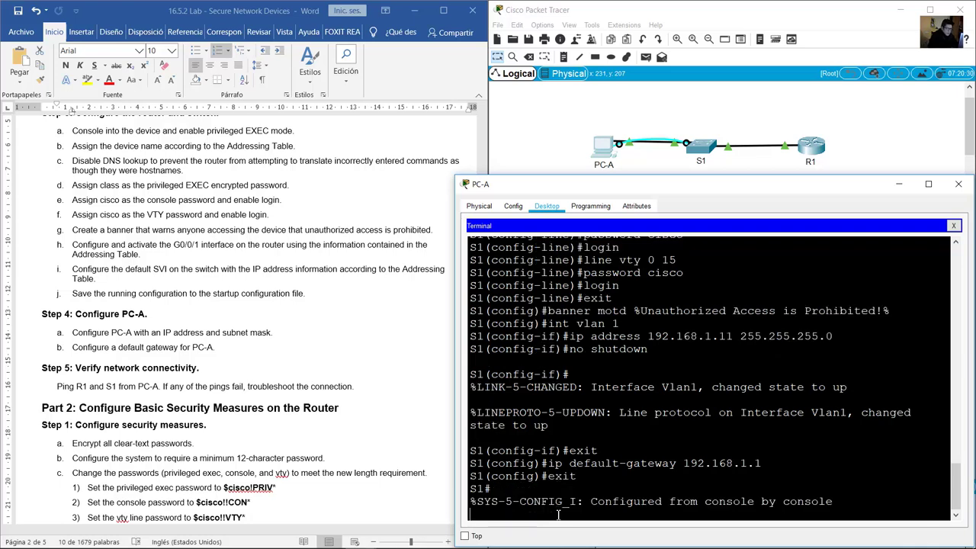
{"action": "key", "text": "Return"}
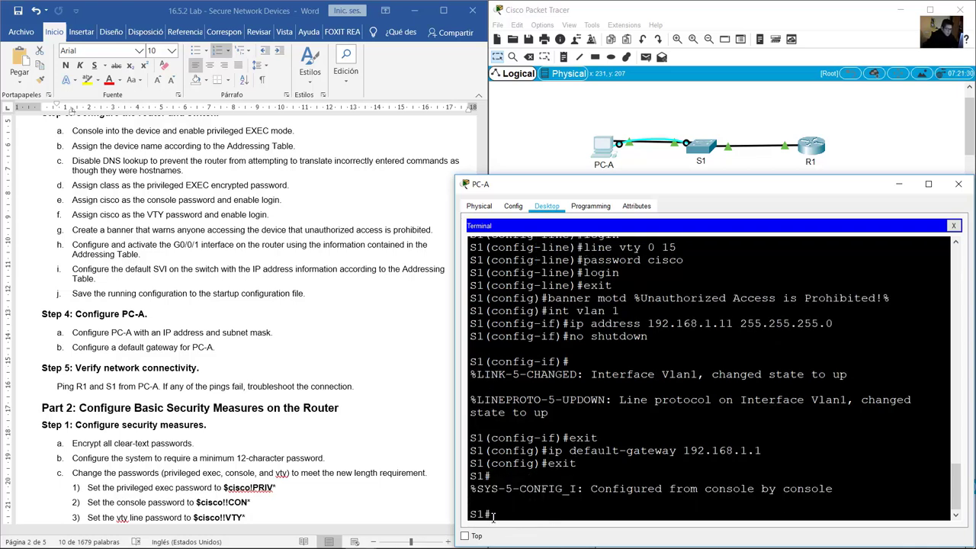
Save S1's running configuration to startup-config with 'copy running startup'.
{"action": "left_click_drag", "start_coordinate": [494, 516], "coordinate": [467, 515]}
{"action": "left_click", "coordinate": [508, 514]}
{"action": "type", "text": "copy running startup"}
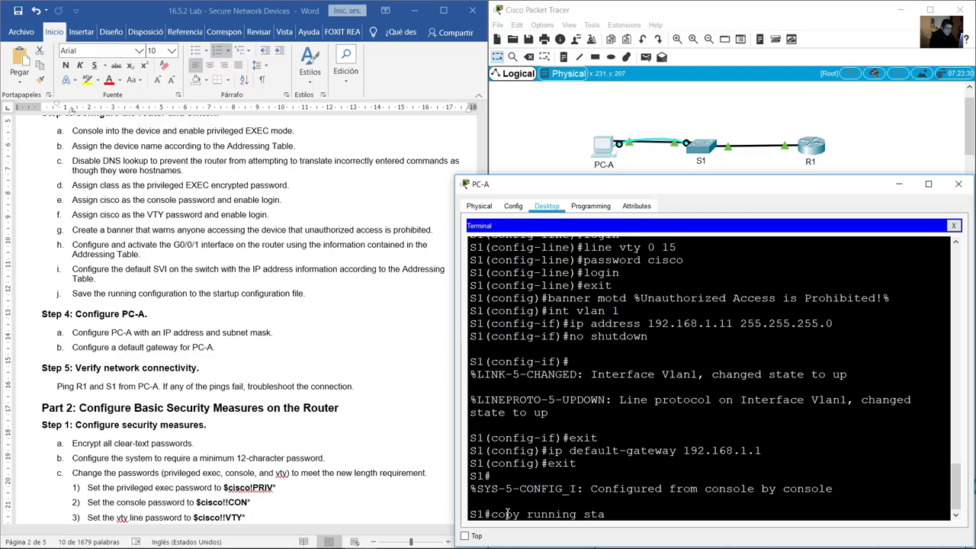
{"action": "key", "text": "Return"}
{"action": "key", "text": "Return"}
{"action": "key", "text": "Return"}
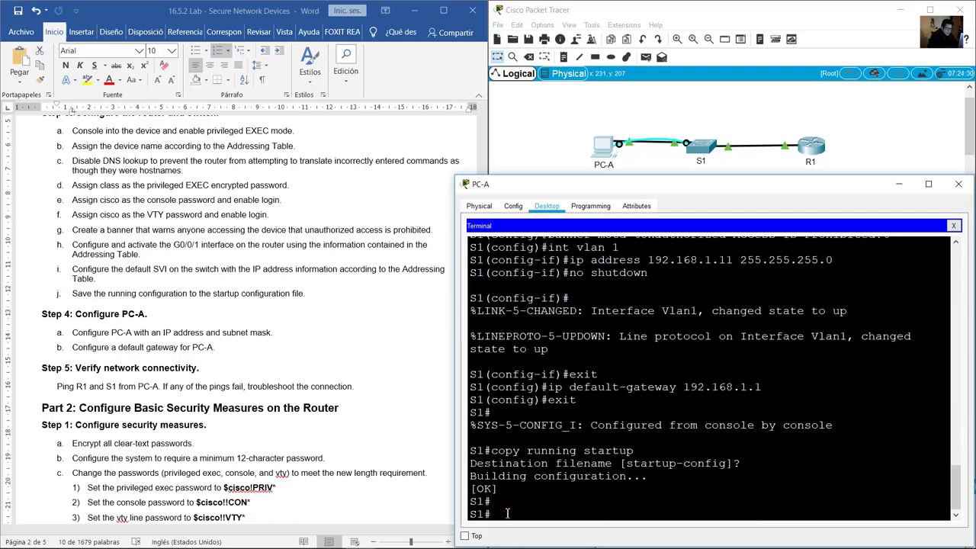
Review the lab's Configure PC-A step and bring PC-A's device window forward.
{"action": "key", "text": "alt+Tab"}
{"action": "scroll", "coordinate": [90, 223], "scroll_direction": "down", "scroll_amount": 2}
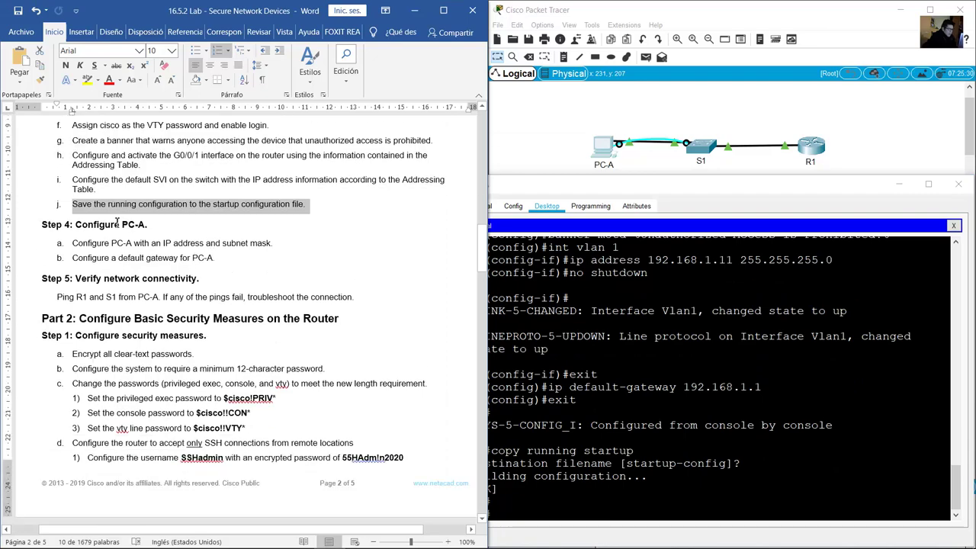
{"action": "left_click_drag", "start_coordinate": [90, 223], "coordinate": [217, 257]}
{"action": "left_click_drag", "start_coordinate": [481, 247], "coordinate": [478, 162]}
{"action": "left_click_drag", "start_coordinate": [50, 283], "coordinate": [400, 284]}
{"action": "left_click", "coordinate": [613, 146]}
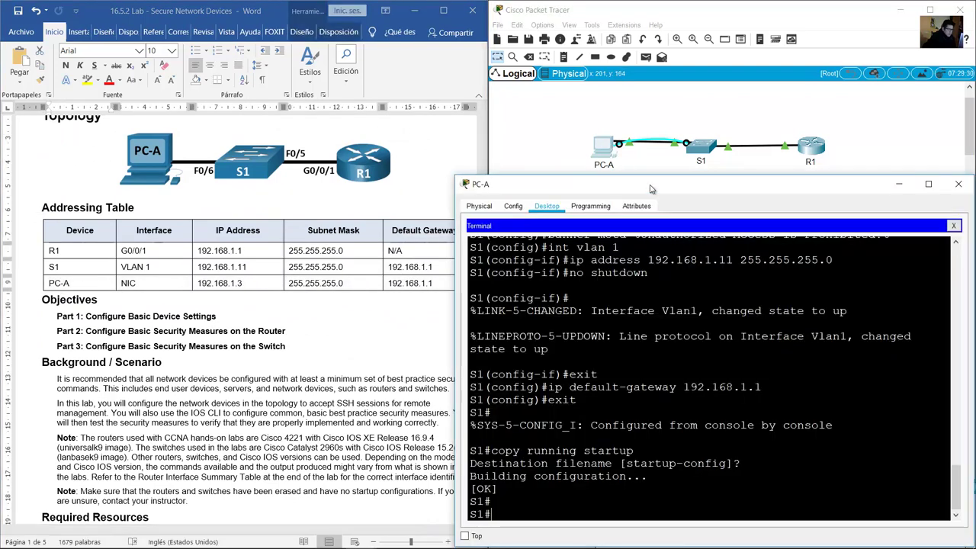
Give PC-A static IP 192.168.1.3, mask 255.255.255.0, and gateway 192.168.1.1.
{"action": "left_click", "coordinate": [952, 226]}
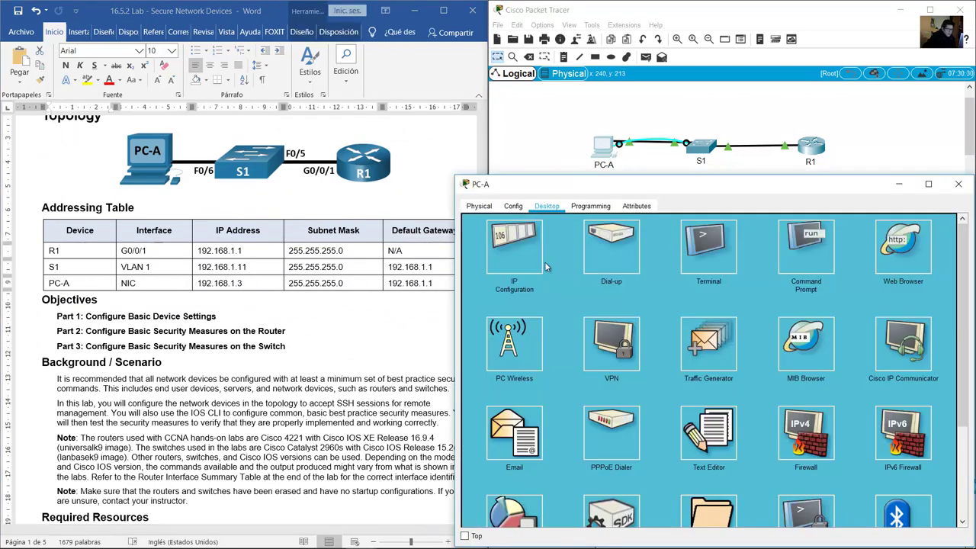
{"action": "left_click", "coordinate": [536, 229]}
{"action": "left_click", "coordinate": [677, 281]}
{"action": "type", "text": "192.168.1.3"}
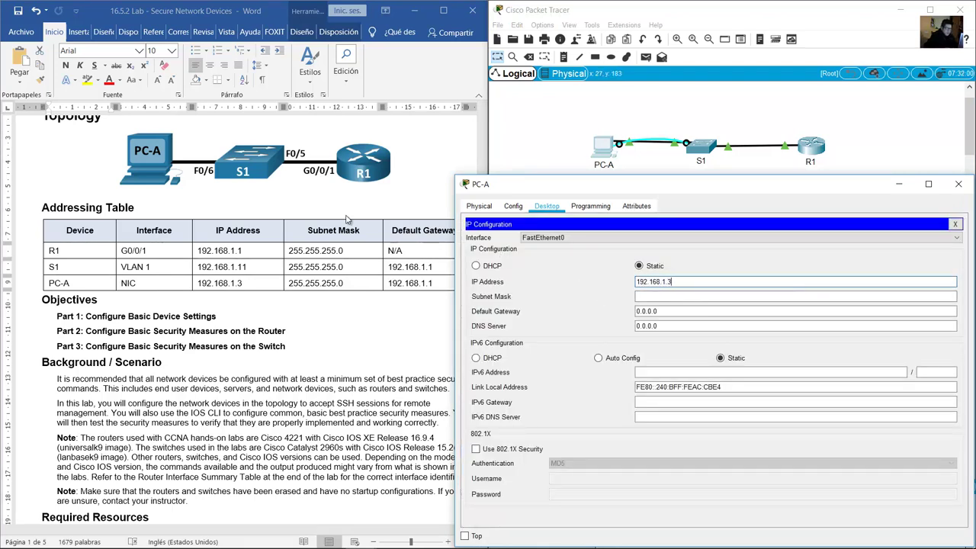
{"action": "key", "text": "Tab"}
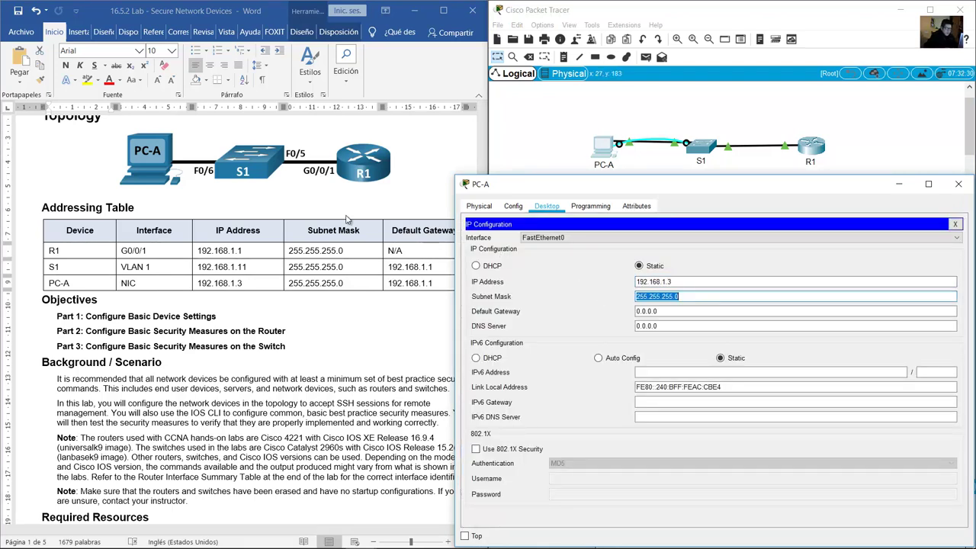
{"action": "key", "text": "Tab"}
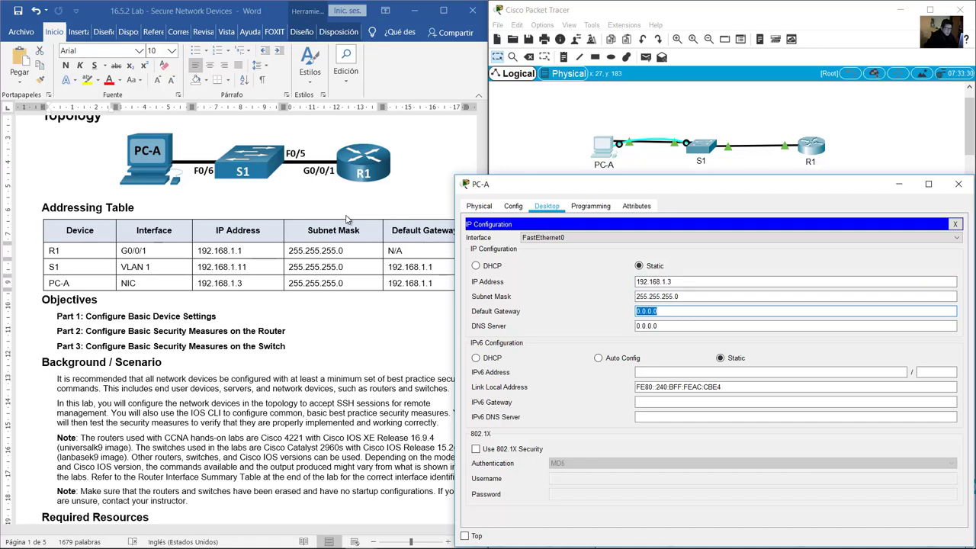
{"action": "type", "text": "192.168.1.1"}
Close PC-A's settings, review the lab's 'Ping R1 and S1 from PC-A' step, and reopen PC-A.
{"action": "left_click", "coordinate": [958, 184]}
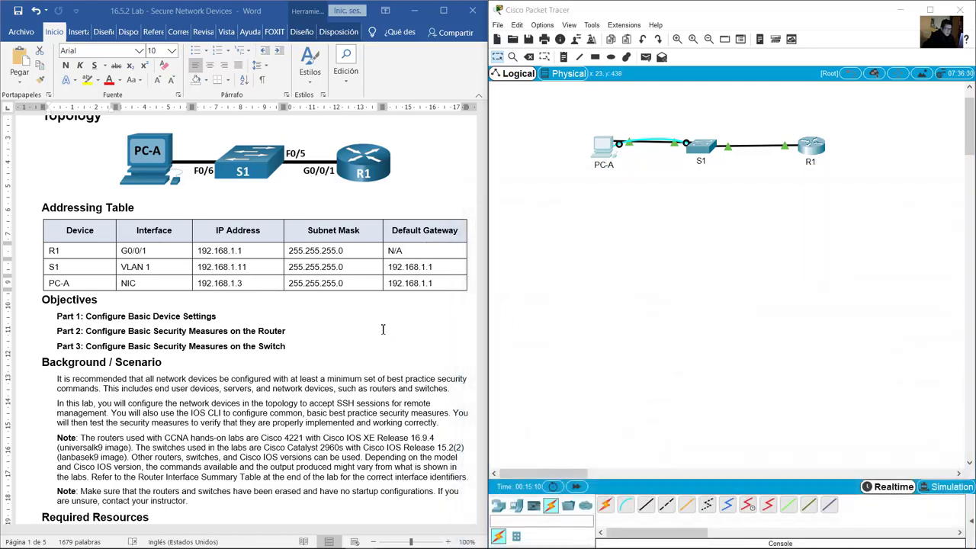
{"action": "scroll", "coordinate": [365, 340], "scroll_direction": "down", "scroll_amount": 12}
{"action": "scroll", "coordinate": [365, 339], "scroll_direction": "down", "scroll_amount": 15}
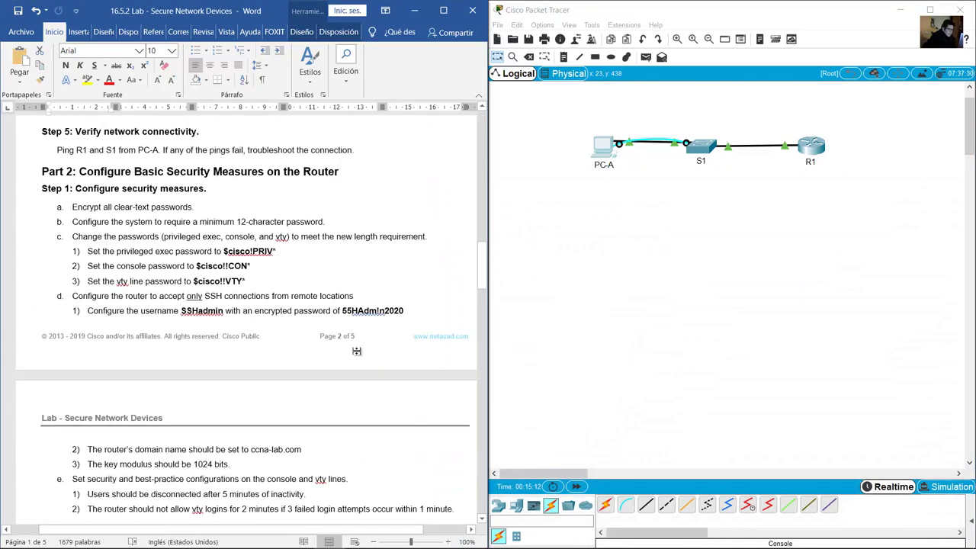
{"action": "scroll", "coordinate": [359, 351], "scroll_direction": "up", "scroll_amount": 10}
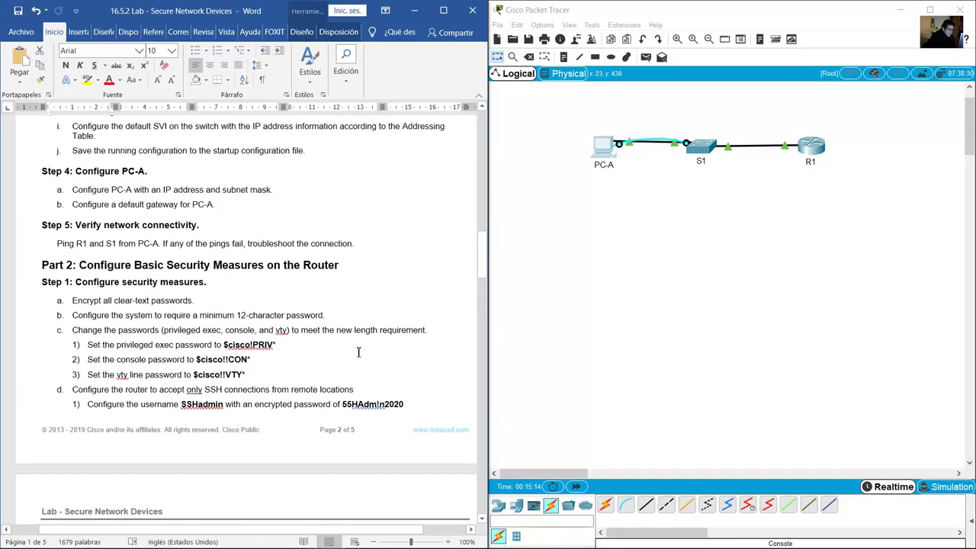
{"action": "left_click_drag", "start_coordinate": [92, 316], "coordinate": [224, 315]}
{"action": "scroll", "coordinate": [262, 308], "scroll_direction": "down", "scroll_amount": 2}
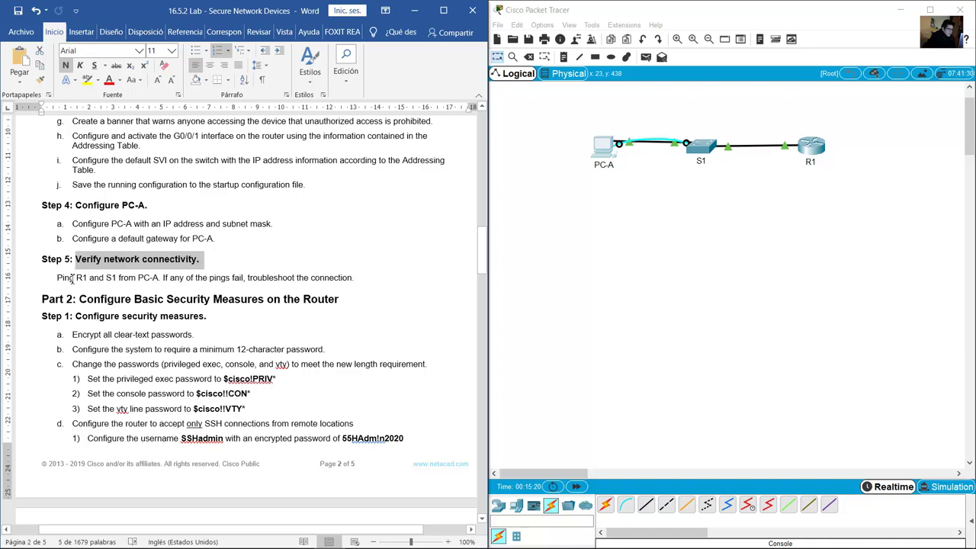
{"action": "left_click_drag", "start_coordinate": [73, 279], "coordinate": [159, 279]}
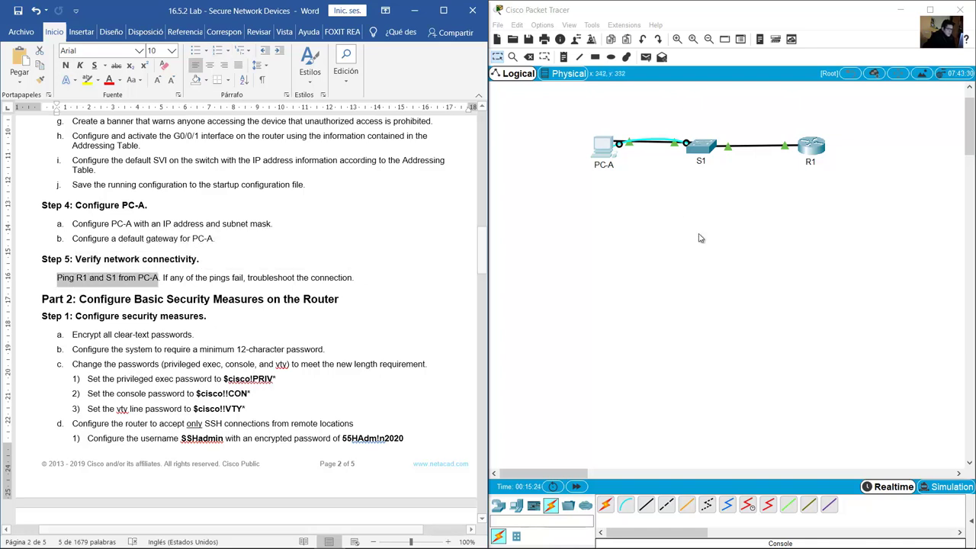
{"action": "left_click", "coordinate": [603, 148]}
{"action": "left_click_drag", "start_coordinate": [473, 119], "coordinate": [622, 238]}
From PC-A's Command Prompt, ping R1 at 192.168.1.1.
{"action": "left_click", "coordinate": [710, 302]}
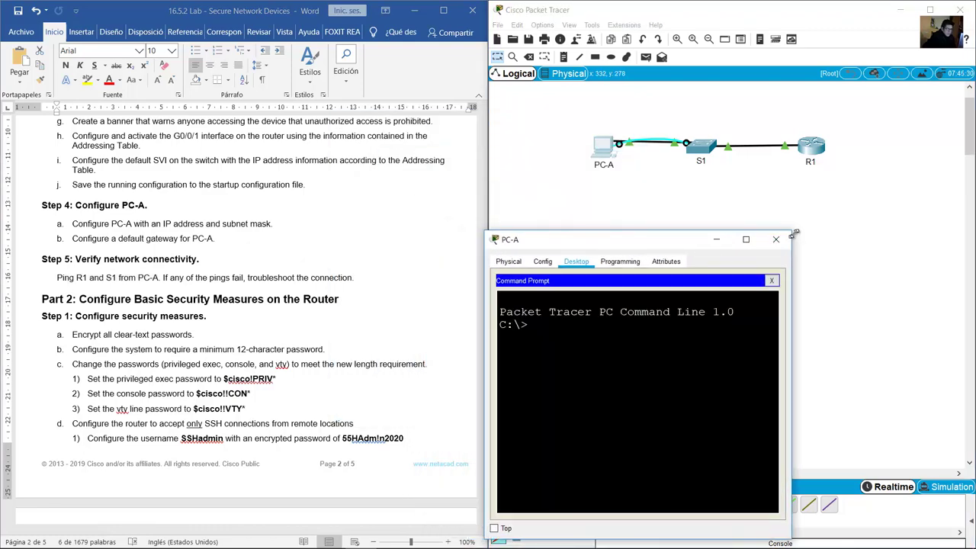
{"action": "left_click_drag", "start_coordinate": [791, 232], "coordinate": [953, 196]}
{"action": "type", "text": "ping"}
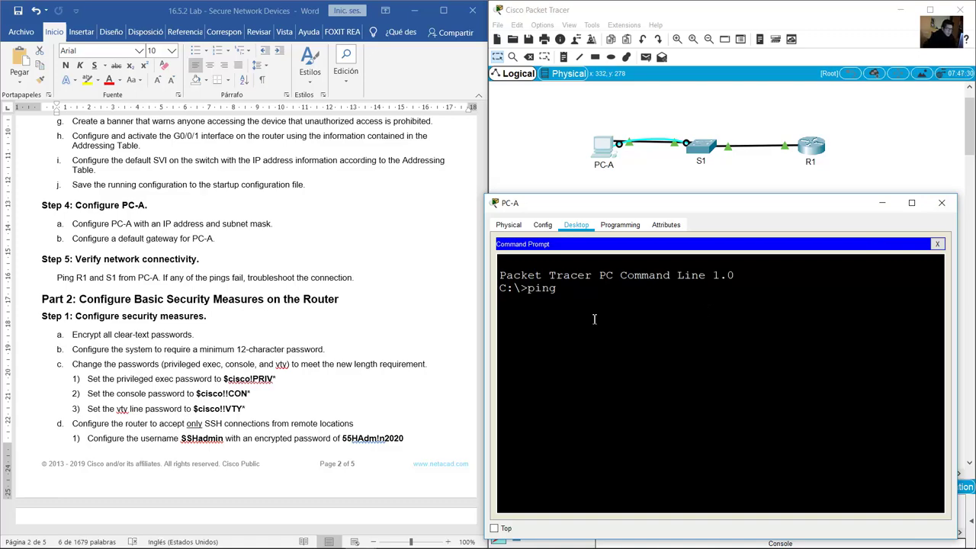
{"action": "left_click", "coordinate": [426, 303]}
{"action": "scroll", "coordinate": [426, 304], "scroll_direction": "up", "scroll_amount": 9}
{"action": "scroll", "coordinate": [426, 303], "scroll_direction": "up", "scroll_amount": 8}
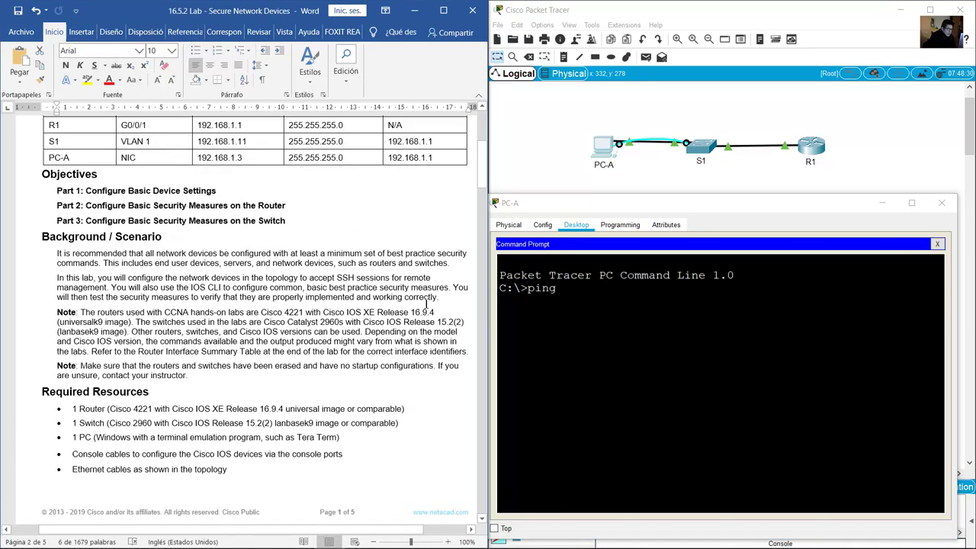
{"action": "double_click", "coordinate": [231, 159]}
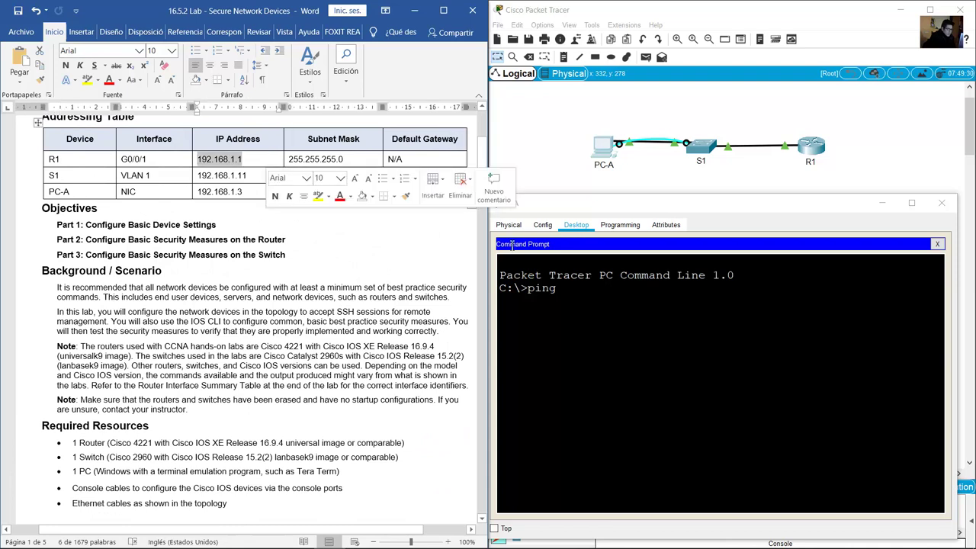
{"action": "left_click", "coordinate": [674, 330]}
{"action": "type", "text": "192.168.1.1"}
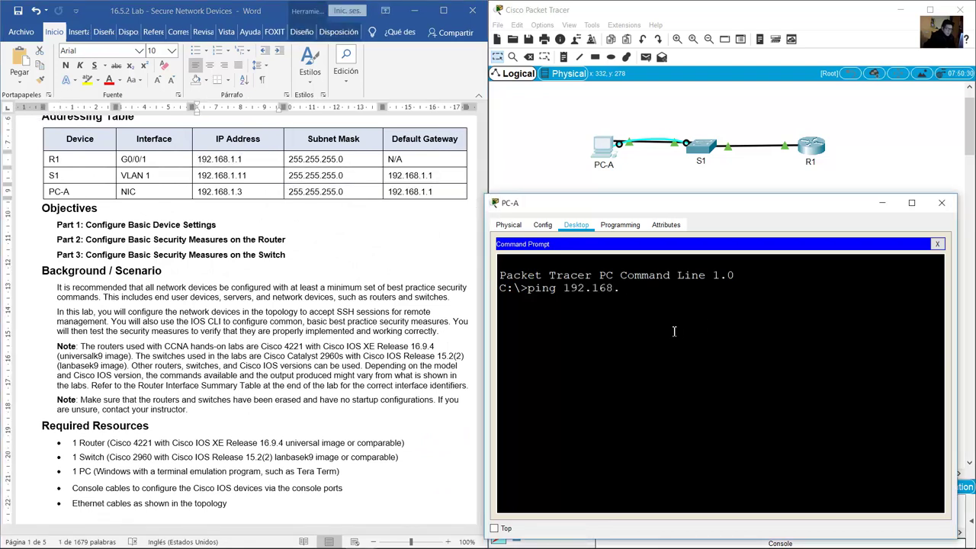
{"action": "key", "text": "Return"}
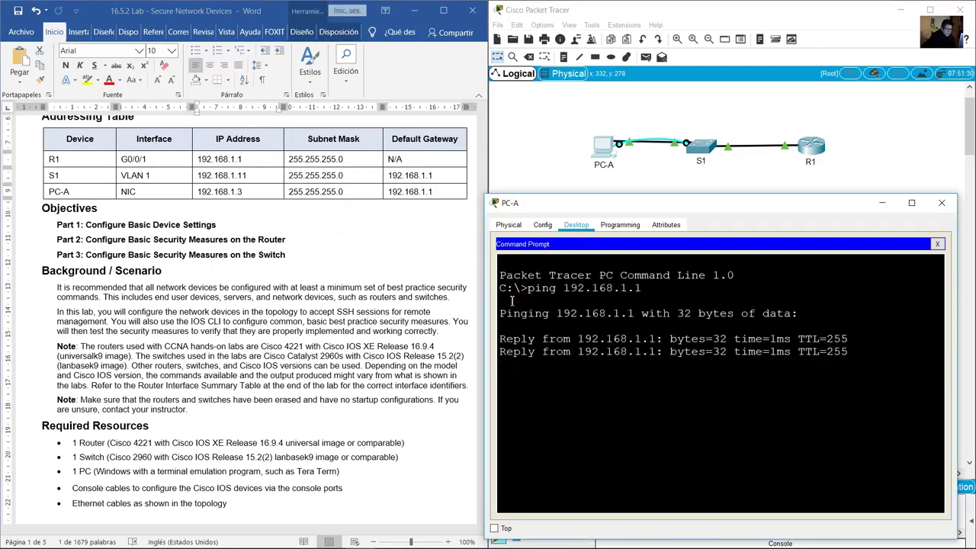
Ping S1 at 192.168.1.11 from PC-A.
{"action": "left_click", "coordinate": [200, 177]}
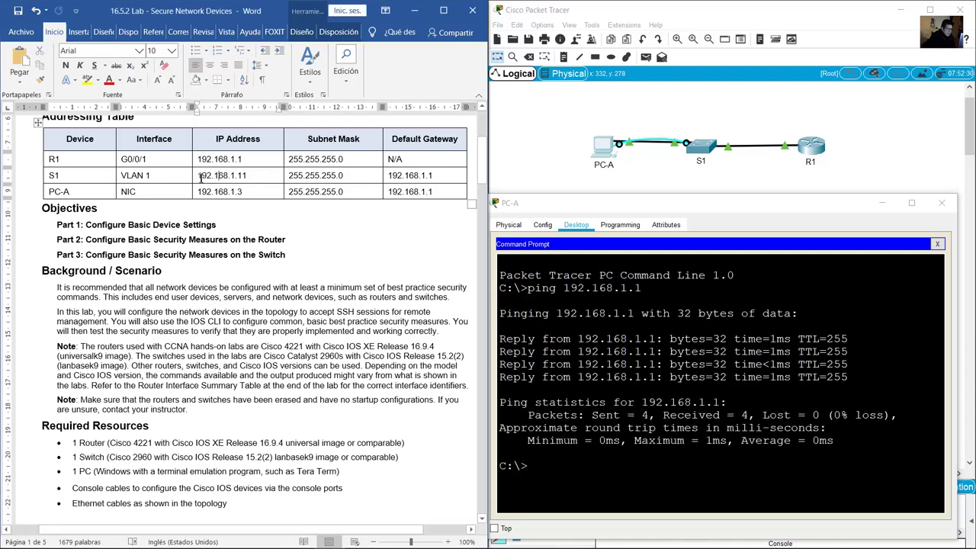
{"action": "double_click", "coordinate": [200, 177]}
{"action": "left_click", "coordinate": [629, 351]}
{"action": "type", "text": "ping 192.168.1."}
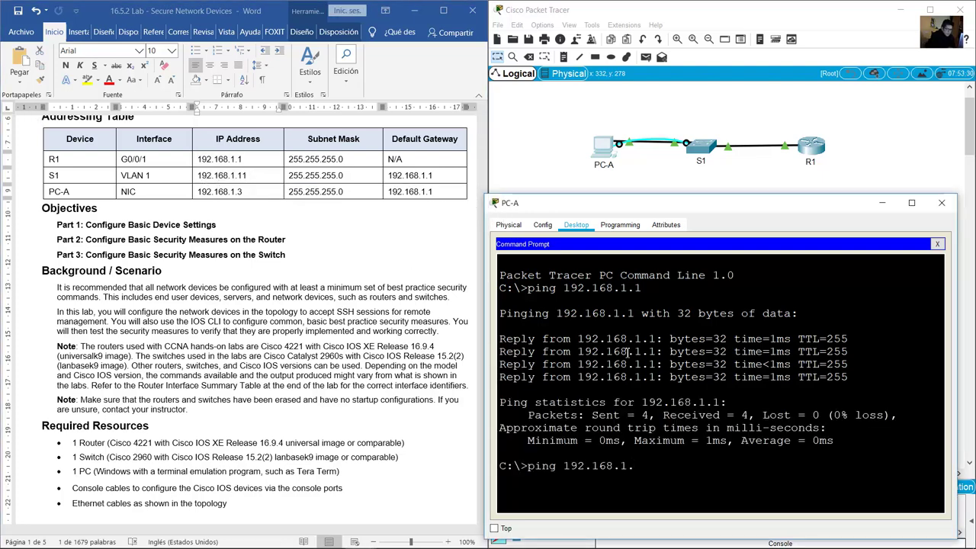
{"action": "type", "text": "11"}
{"action": "key", "text": "Return"}
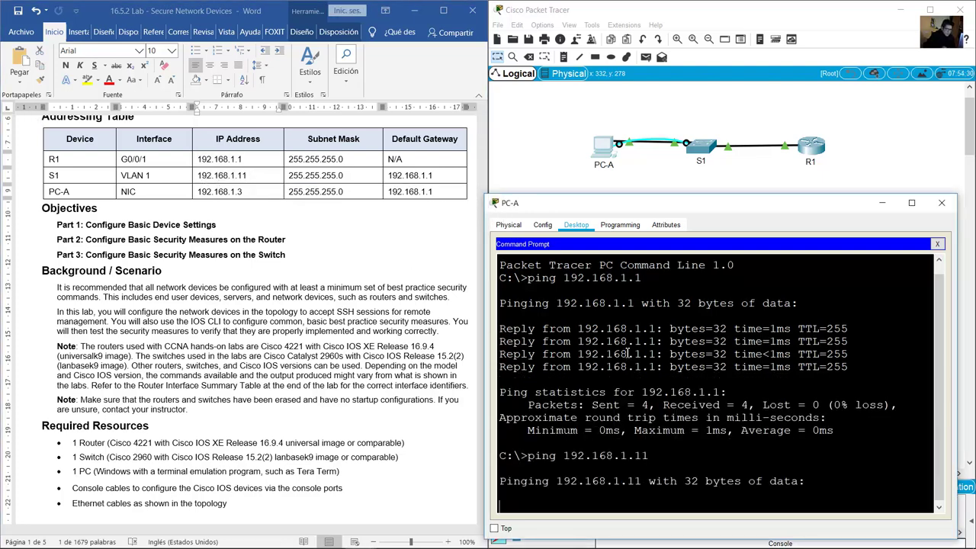
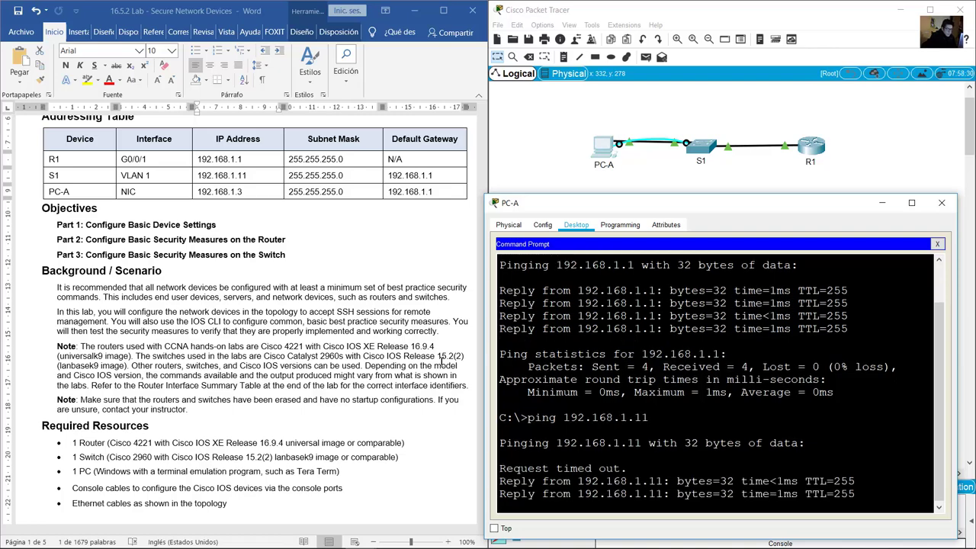
Review the lab sheet up to the Configure security measures heading and bring PC-A's window forward.
{"action": "left_click", "coordinate": [173, 340]}
{"action": "scroll", "coordinate": [206, 337], "scroll_direction": "down", "scroll_amount": 20}
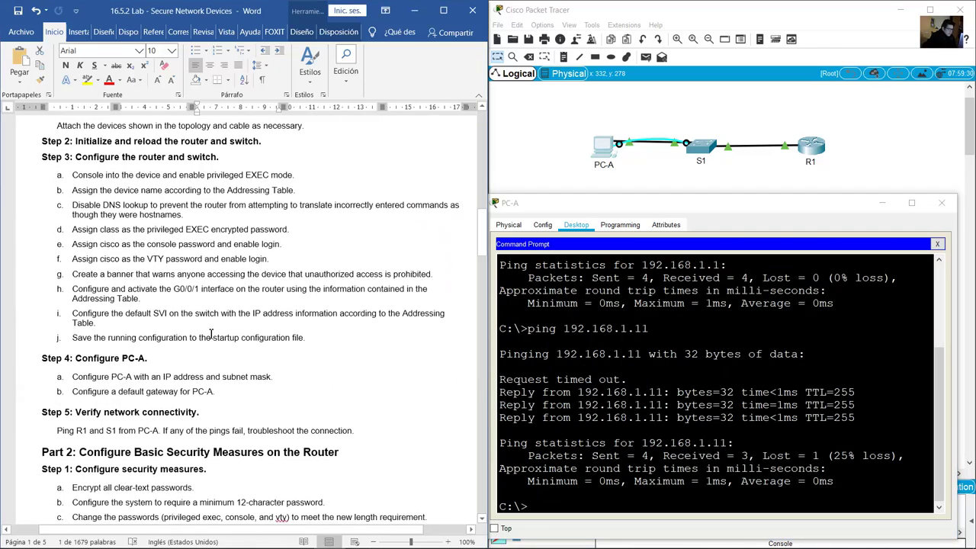
{"action": "scroll", "coordinate": [210, 336], "scroll_direction": "down", "scroll_amount": 6}
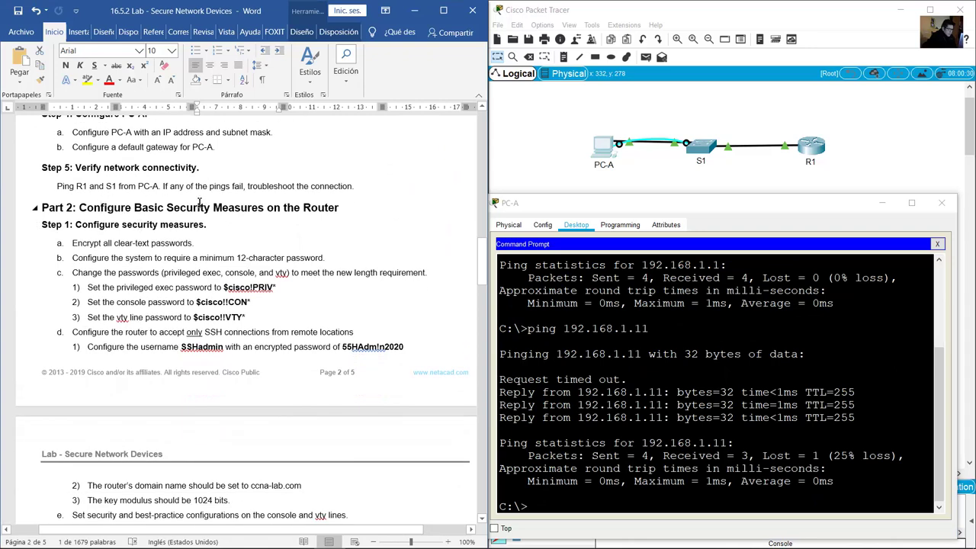
{"action": "left_click_drag", "start_coordinate": [78, 208], "coordinate": [338, 208]}
{"action": "scroll", "coordinate": [351, 210], "scroll_direction": "down", "scroll_amount": 2}
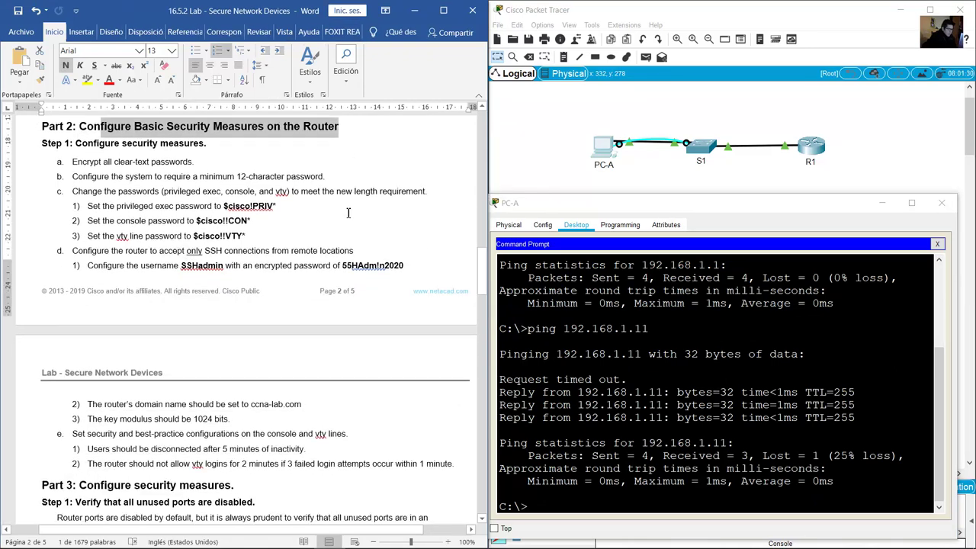
{"action": "left_click_drag", "start_coordinate": [88, 136], "coordinate": [191, 137]}
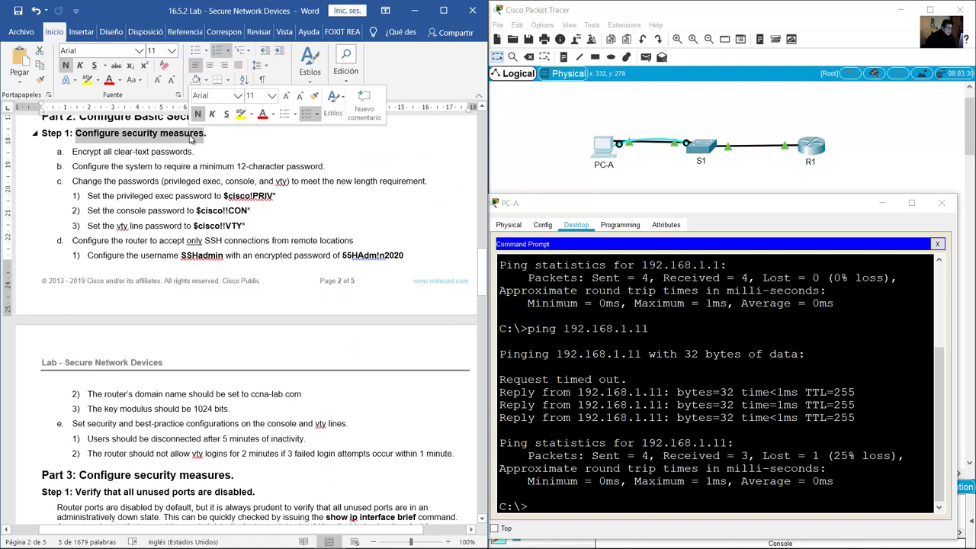
{"action": "left_click", "coordinate": [191, 137]}
{"action": "left_click", "coordinate": [938, 243]}
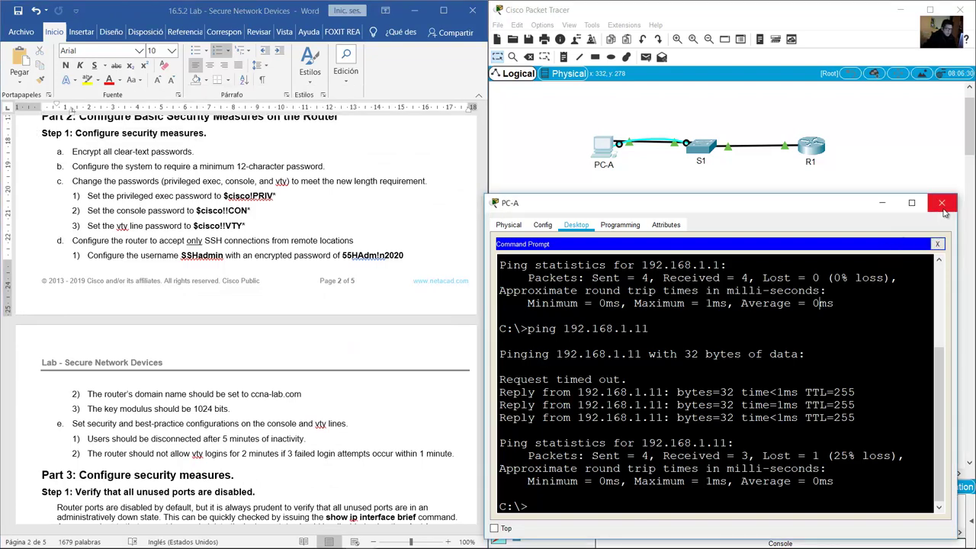
Close the PC-A and R1 windows and run a console cable from PC-A to R1's Console port.
{"action": "left_click", "coordinate": [941, 203]}
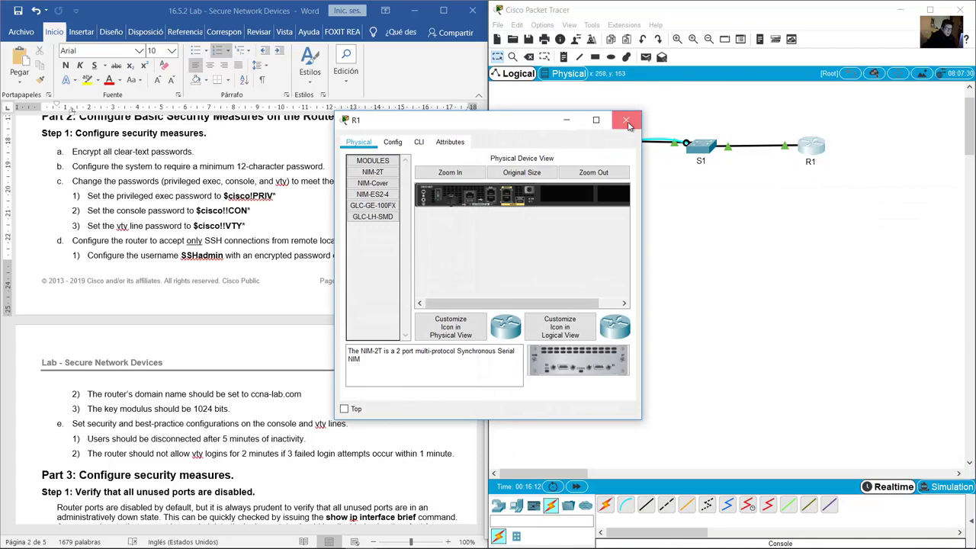
{"action": "left_click", "coordinate": [626, 120]}
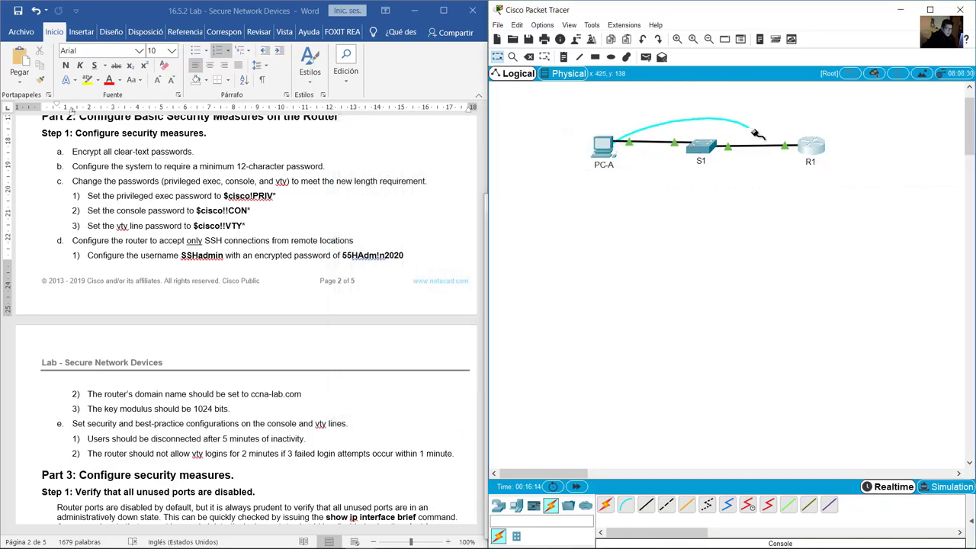
{"action": "left_click", "coordinate": [806, 141]}
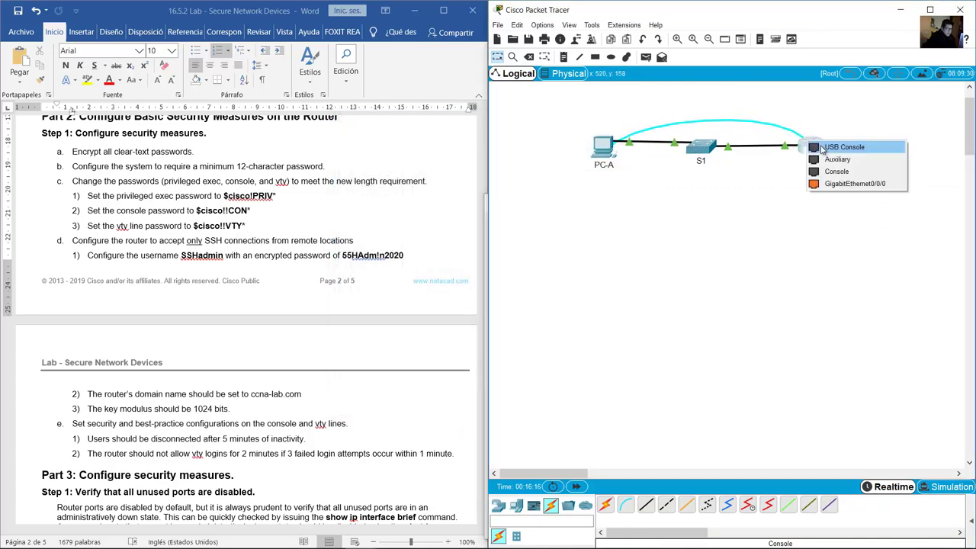
{"action": "left_click", "coordinate": [823, 170]}
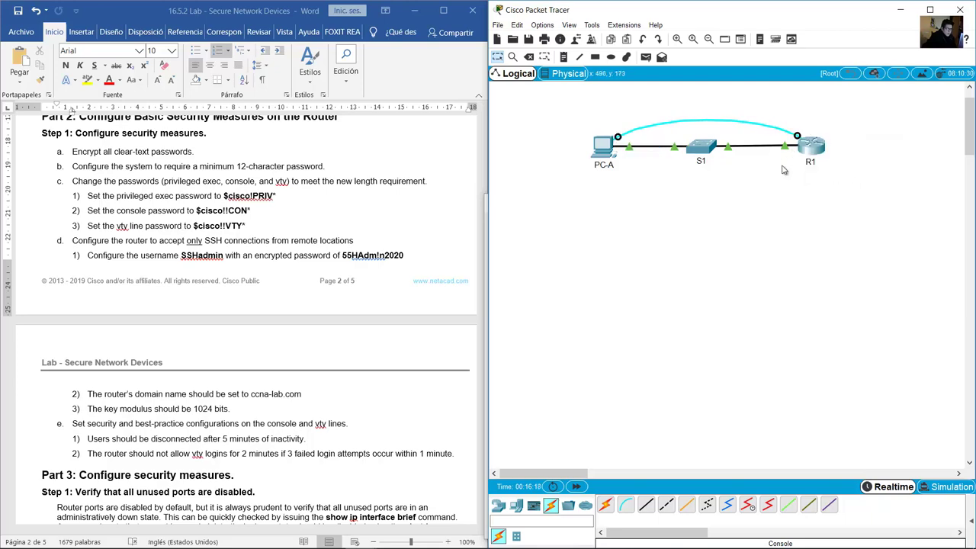
Check the Part 2 Router heading in the lab sheet, then open PC-A's desktop without Command Prompt.
{"action": "left_click", "coordinate": [366, 179]}
{"action": "scroll", "coordinate": [326, 153], "scroll_direction": "up", "scroll_amount": 1}
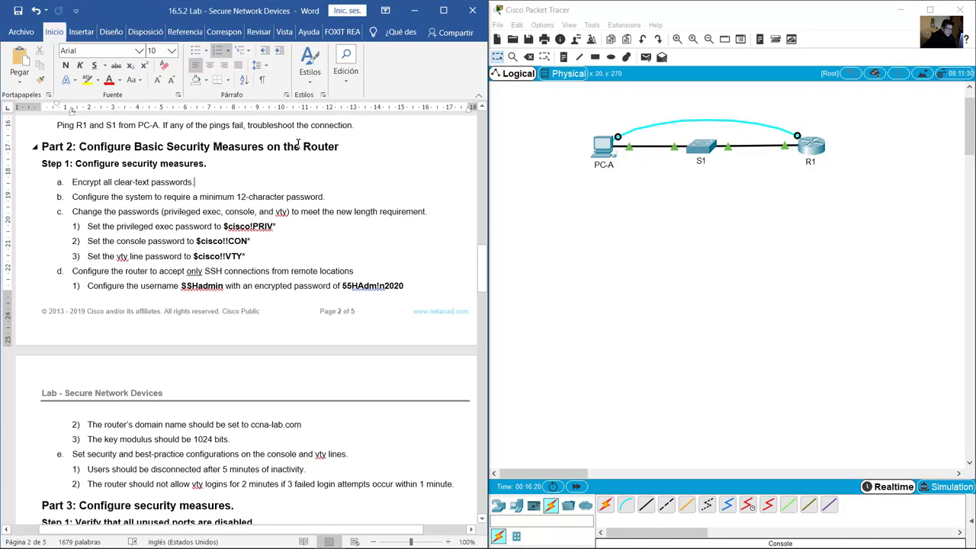
{"action": "double_click", "coordinate": [304, 147]}
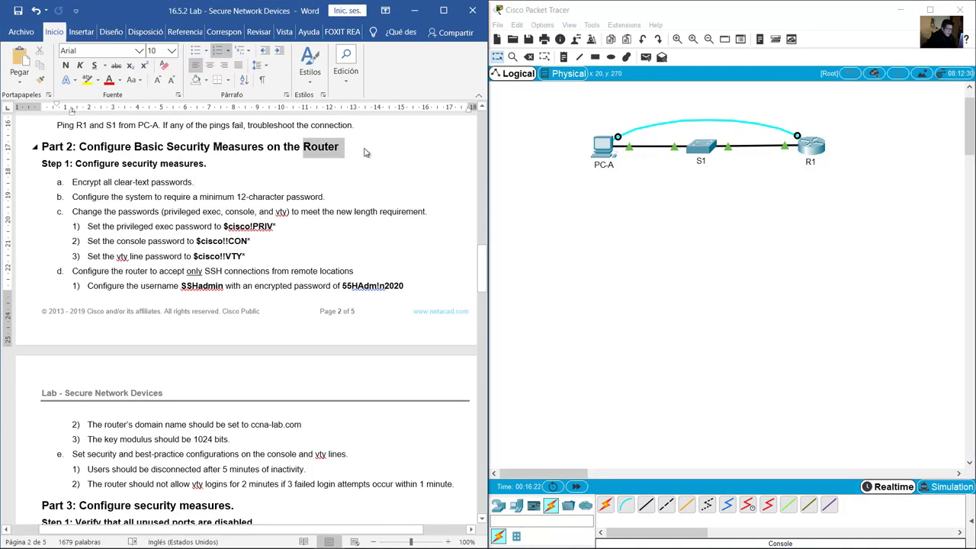
{"action": "left_click", "coordinate": [281, 178]}
{"action": "left_click", "coordinate": [601, 153]}
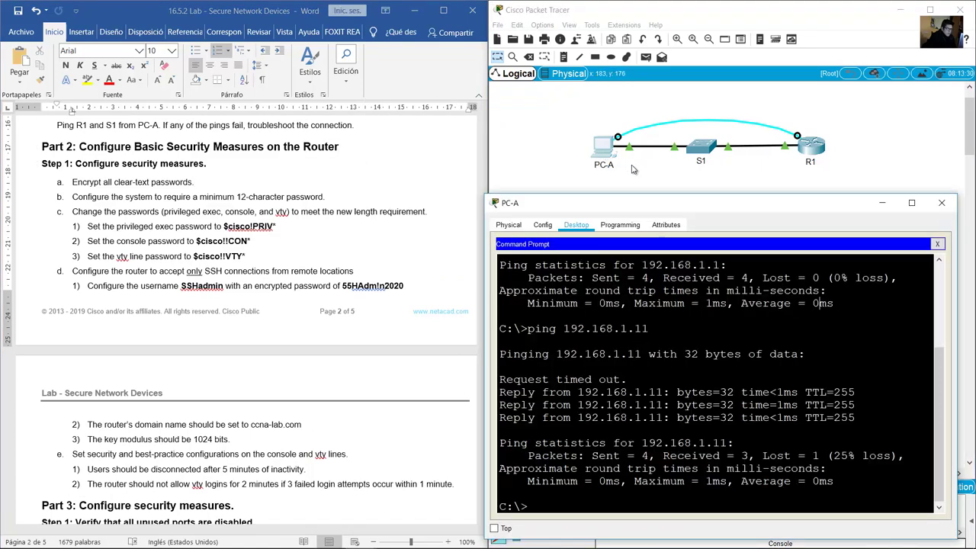
{"action": "left_click", "coordinate": [942, 239]}
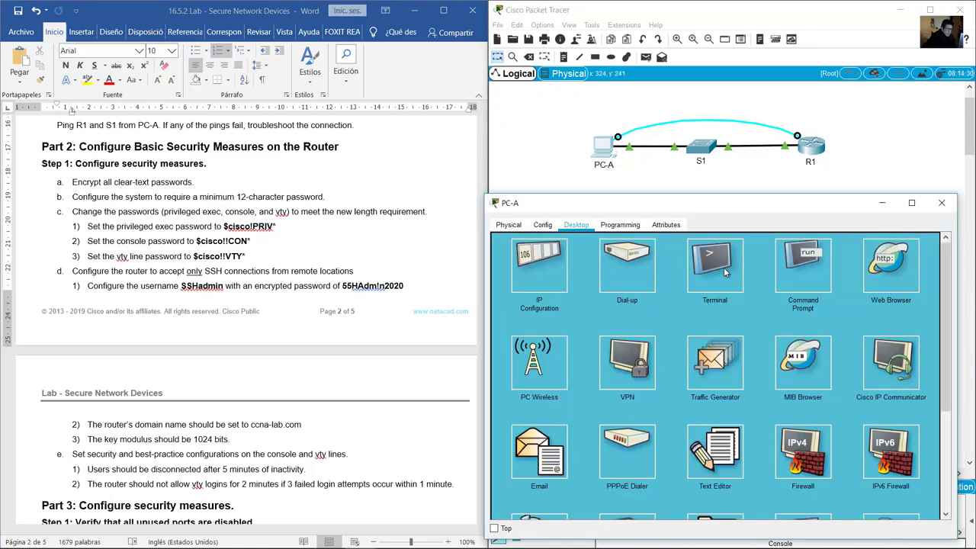
Connect PC-A's Terminal to R1 with default settings and enter global configuration with conf term.
{"action": "left_click", "coordinate": [723, 267]}
{"action": "left_click", "coordinate": [905, 348]}
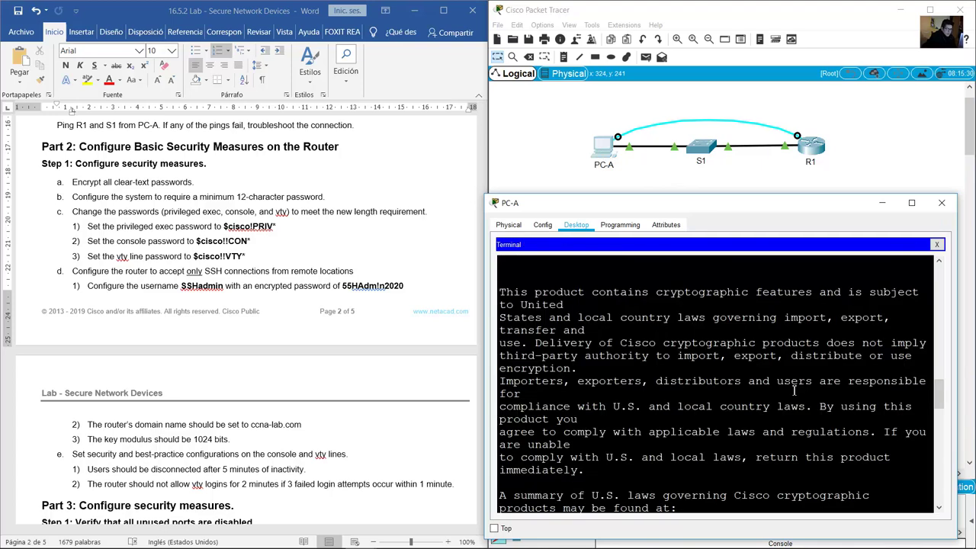
{"action": "key", "text": "Return"}
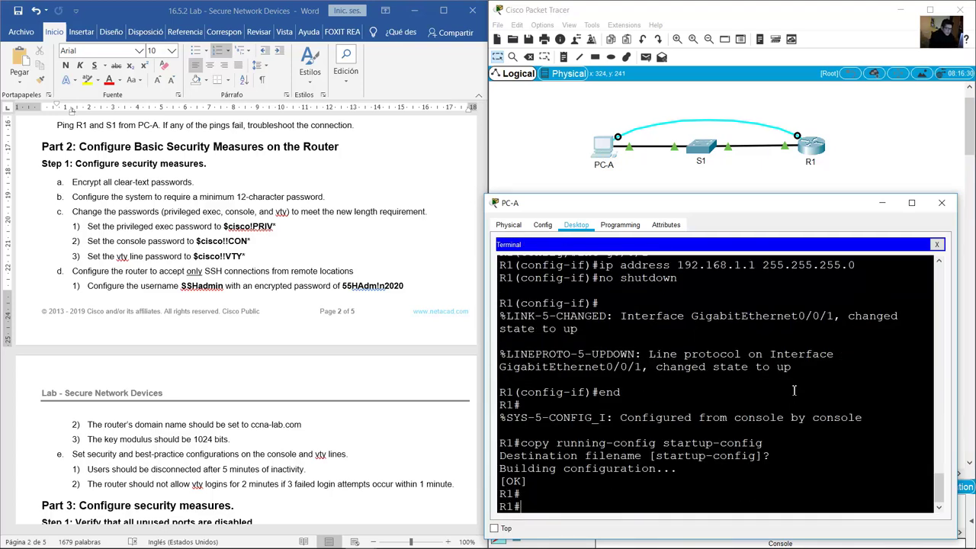
{"action": "type", "text": "conf term"}
{"action": "key", "text": "Return"}
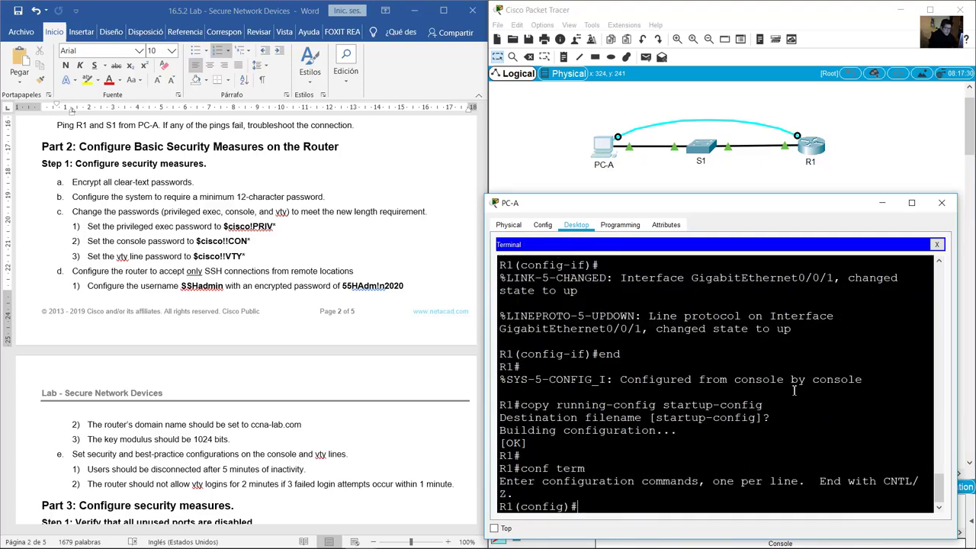
{"action": "left_click_drag", "start_coordinate": [578, 507], "coordinate": [499, 506]}
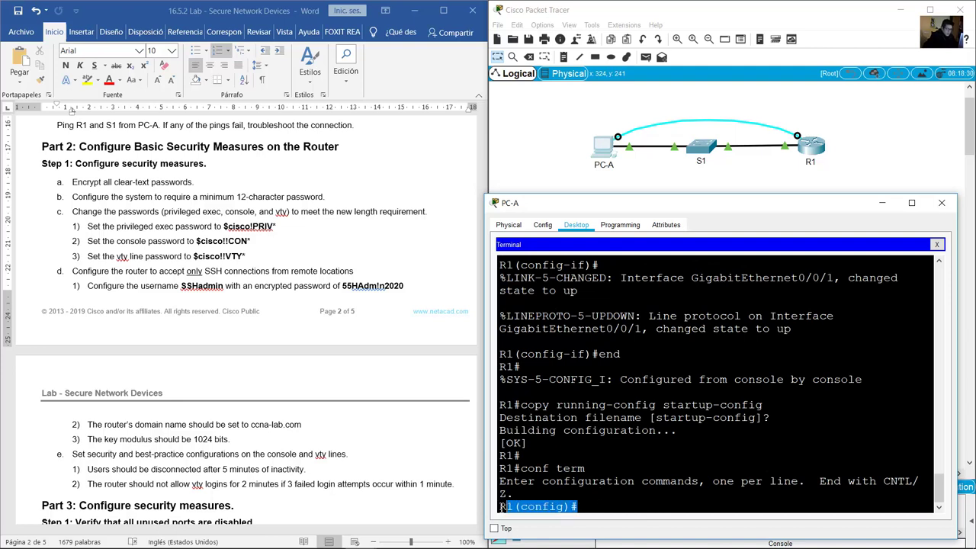
{"action": "key", "text": "ctrl+c"}
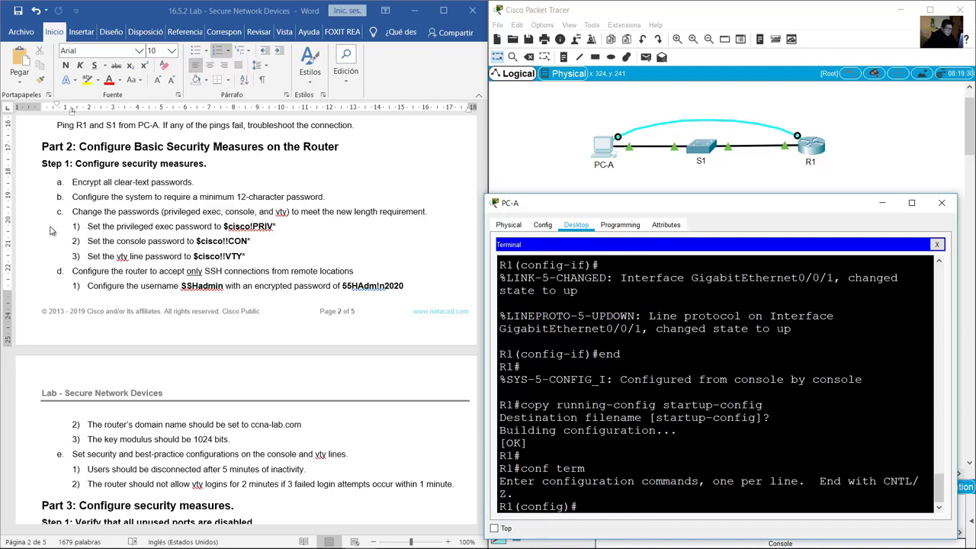
Enable service password-encryption on R1.
{"action": "key", "text": "alt+Tab"}
{"action": "left_click_drag", "start_coordinate": [72, 182], "coordinate": [195, 182]}
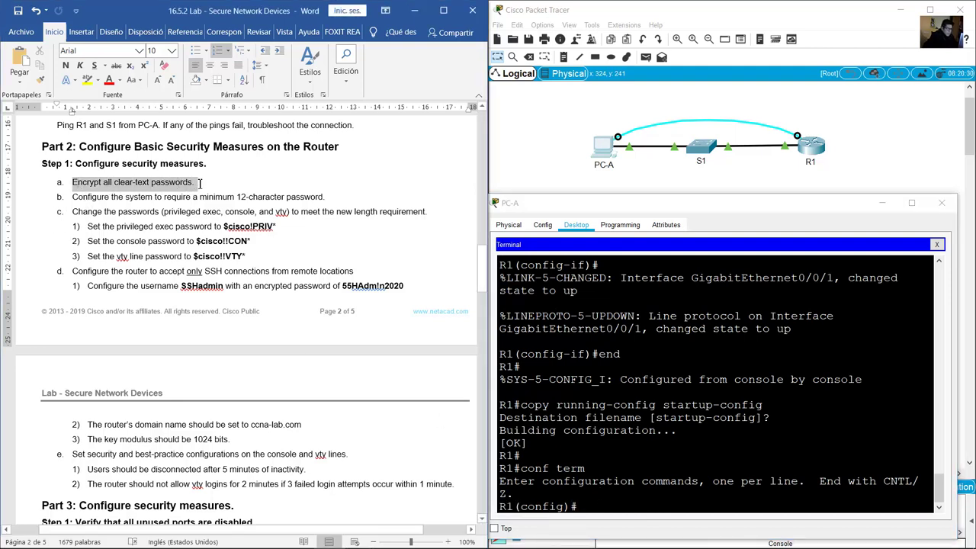
{"action": "key", "text": "ctrl+c"}
{"action": "left_click", "coordinate": [718, 471]}
{"action": "type", "text": "ser"}
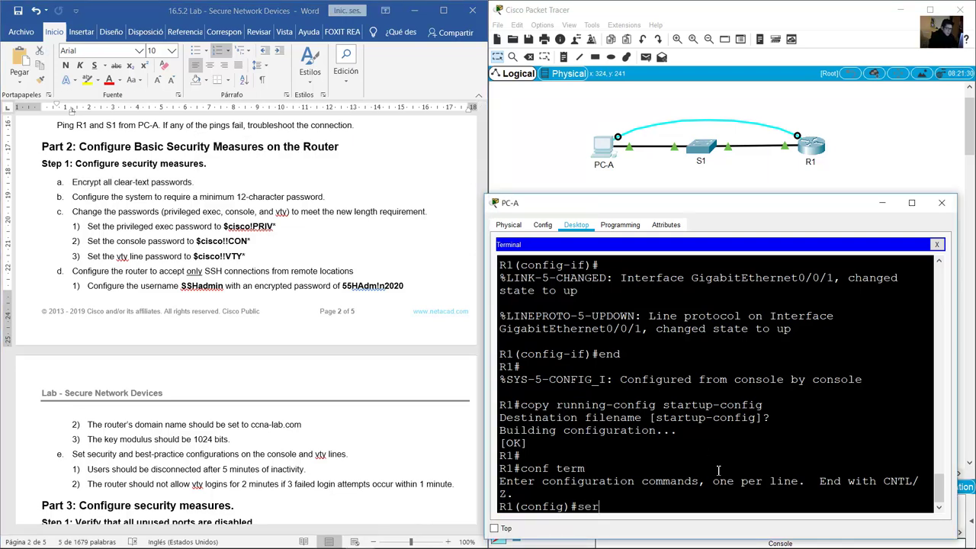
{"action": "type", "text": "vice password-encr"}
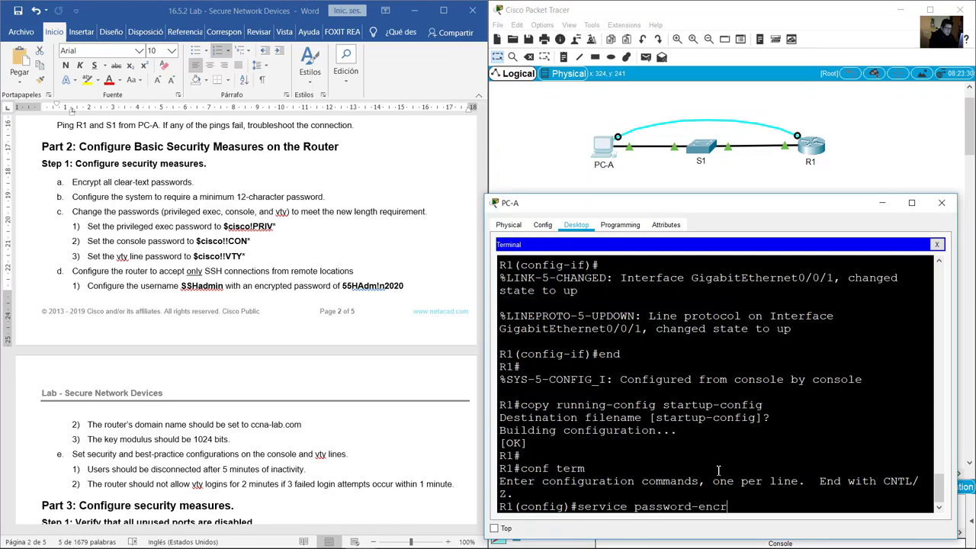
{"action": "type", "text": "yption"}
{"action": "key", "text": "Return"}
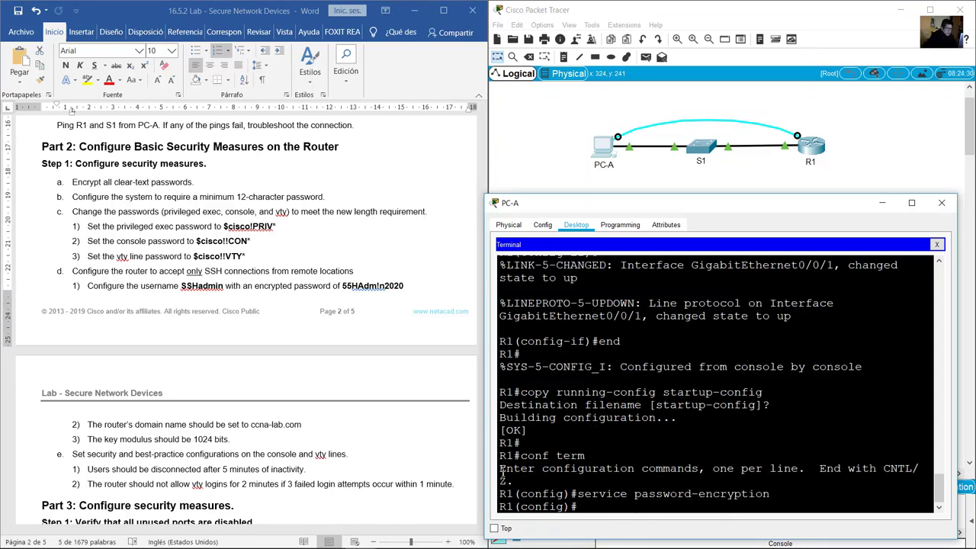
Require passwords of at least 12 characters with security passwords min-length 12.
{"action": "left_click_drag", "start_coordinate": [73, 197], "coordinate": [327, 197]}
{"action": "left_click", "coordinate": [730, 463]}
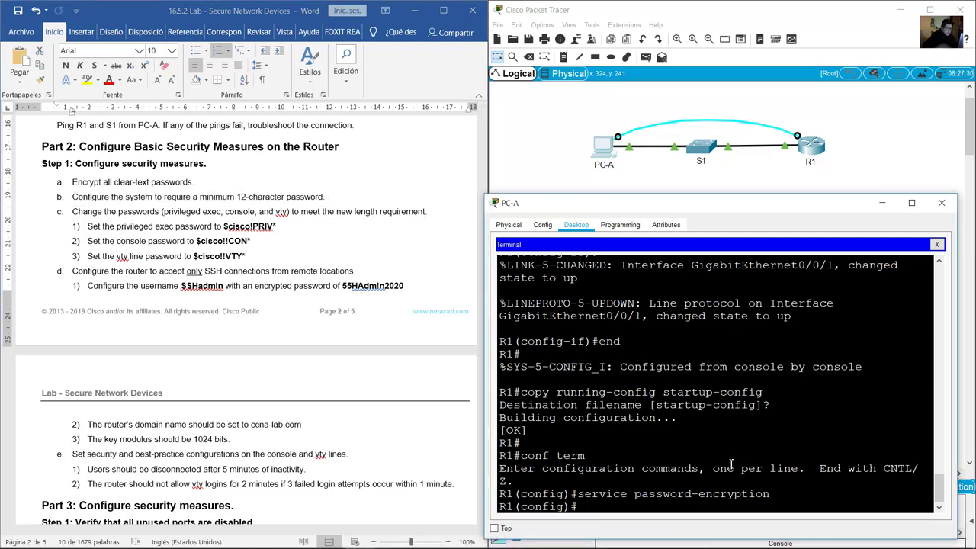
{"action": "type", "text": "security pas"}
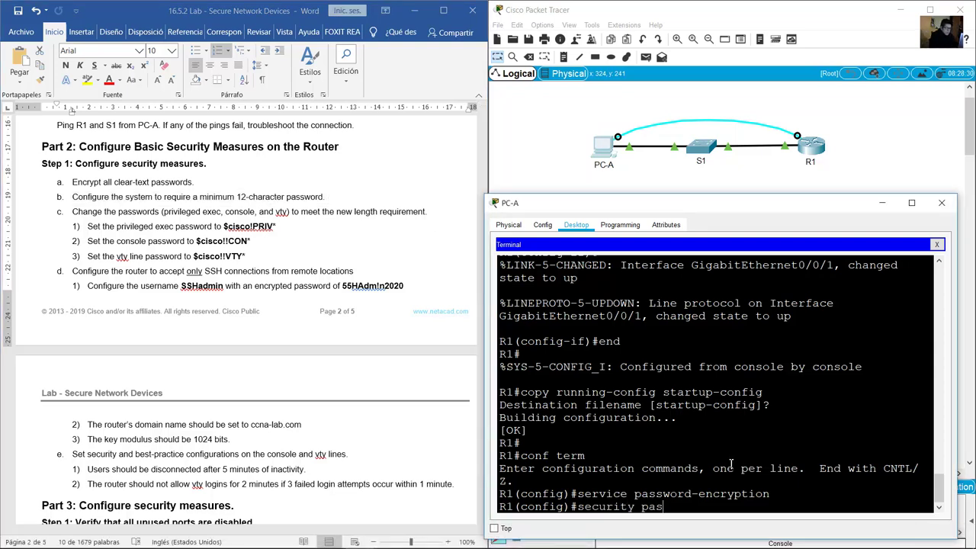
{"action": "type", "text": "swords min-length"}
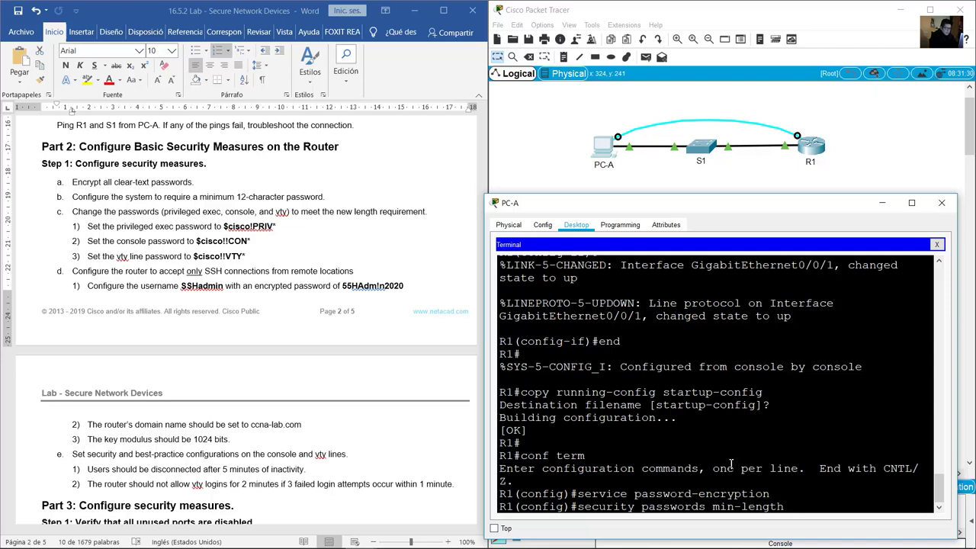
{"action": "type", "text": " 12"}
{"action": "key", "text": "Return"}
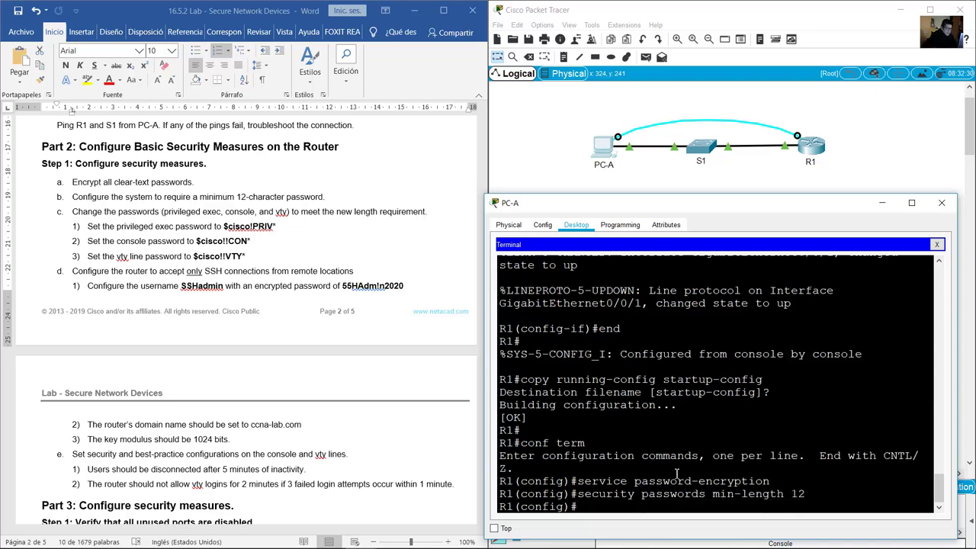
{"action": "left_click", "coordinate": [101, 226]}
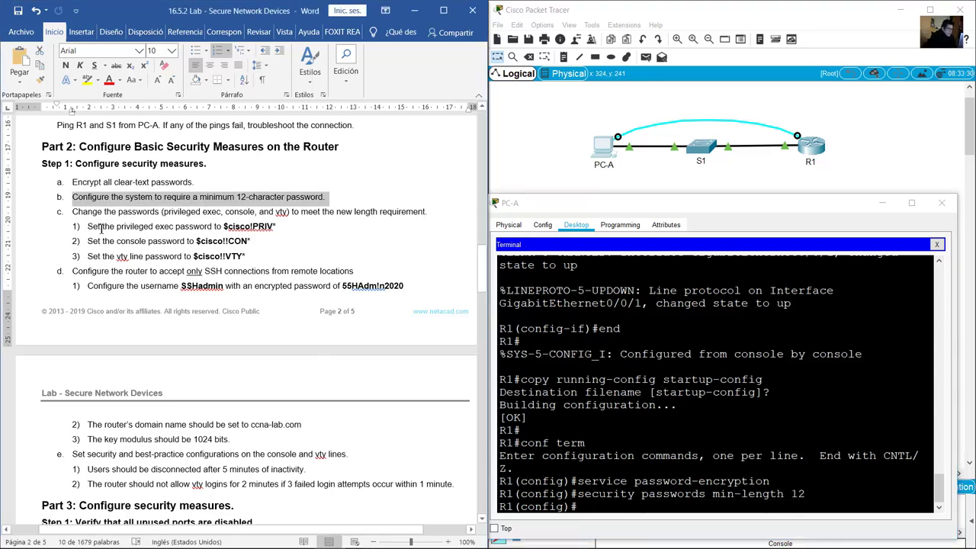
Run enable secret on R1 with the lab sheet's privileged exec password.
{"action": "left_click_drag", "start_coordinate": [101, 227], "coordinate": [279, 229]}
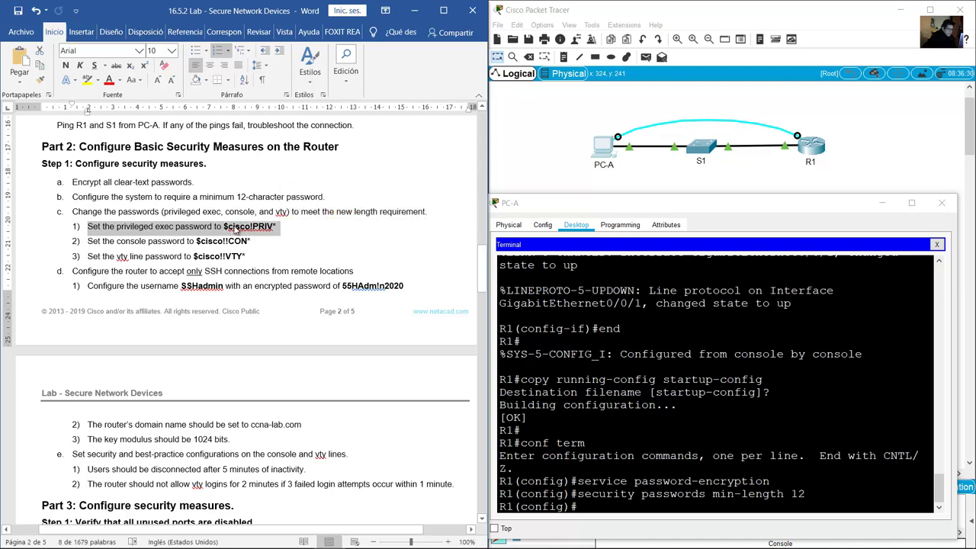
{"action": "left_click", "coordinate": [235, 230]}
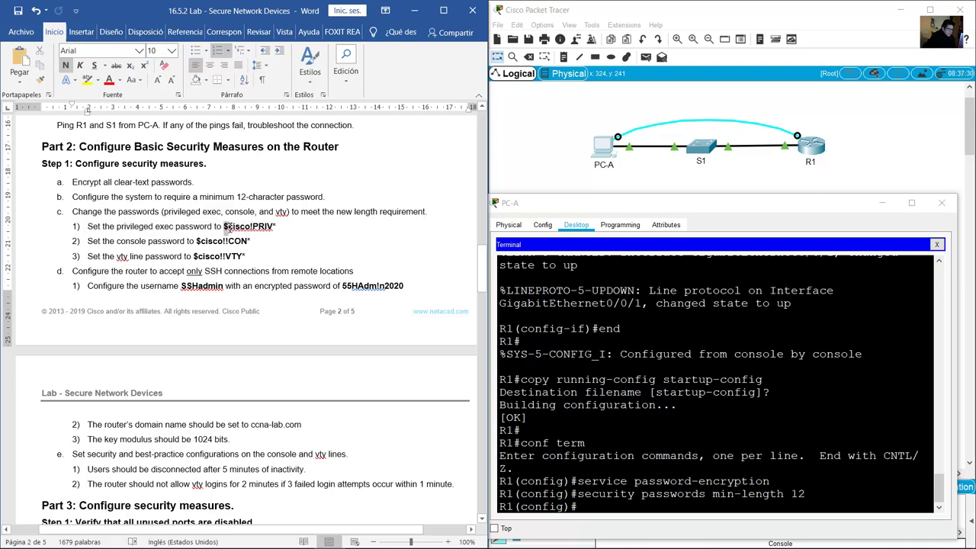
{"action": "left_click_drag", "start_coordinate": [227, 227], "coordinate": [279, 226]}
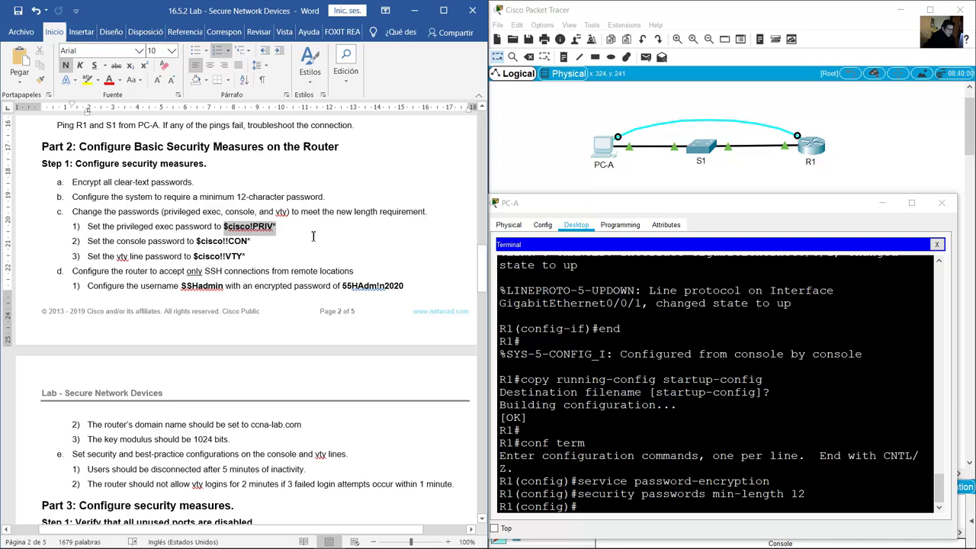
{"action": "left_click", "coordinate": [638, 496]}
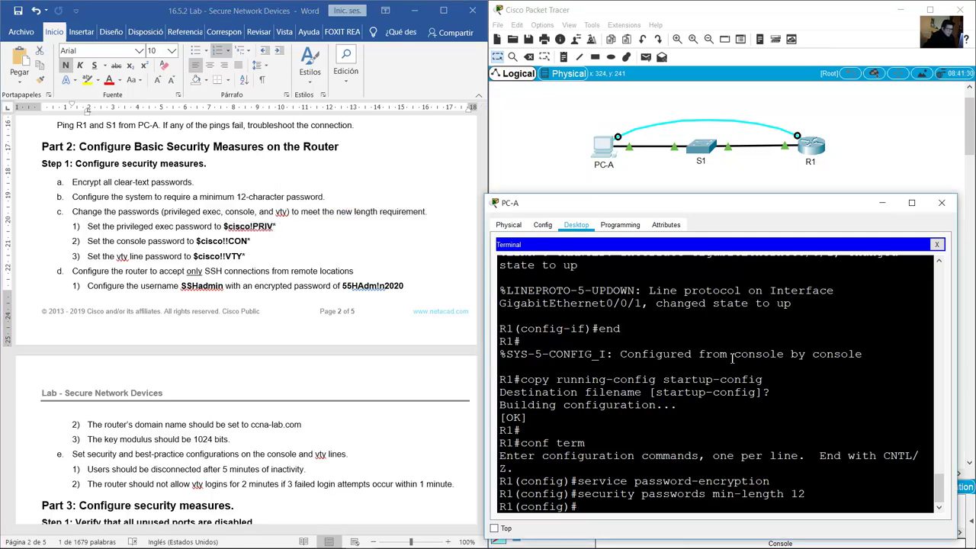
{"action": "type", "text": "enable secret "}
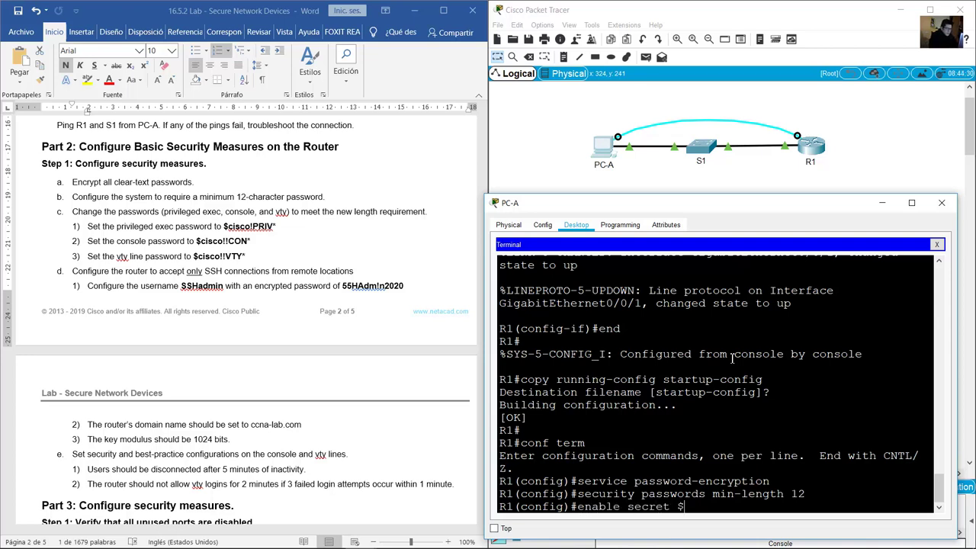
{"action": "type", "text": "$cisco!PRIV*"}
{"action": "key", "text": "Left"}
{"action": "key", "text": "Left"}
{"action": "key", "text": "Left"}
{"action": "key", "text": "Left"}
{"action": "key", "text": "Left"}
{"action": "key", "text": "Left"}
{"action": "key", "text": "Left"}
{"action": "key", "text": "Left"}
{"action": "key", "text": "Left"}
{"action": "key", "text": "Left"}
{"action": "key", "text": "Return"}
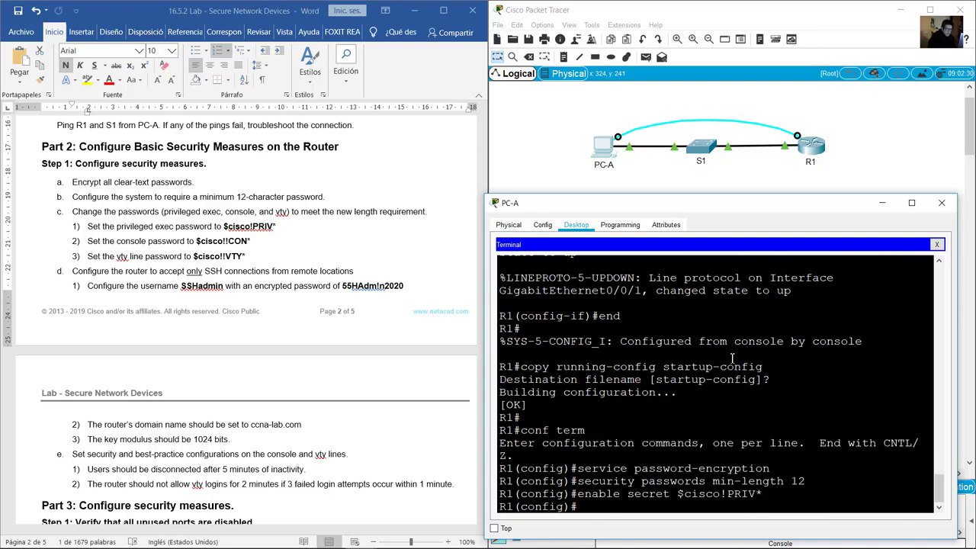
{"action": "left_click", "coordinate": [134, 238]}
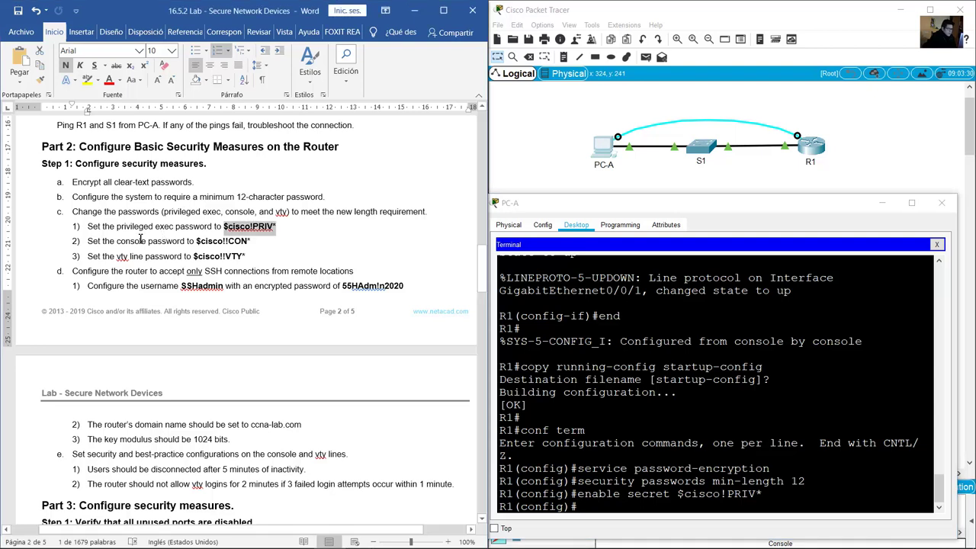
{"action": "left_click_drag", "start_coordinate": [149, 238], "coordinate": [213, 233]}
{"action": "left_click_drag", "start_coordinate": [118, 240], "coordinate": [250, 240]}
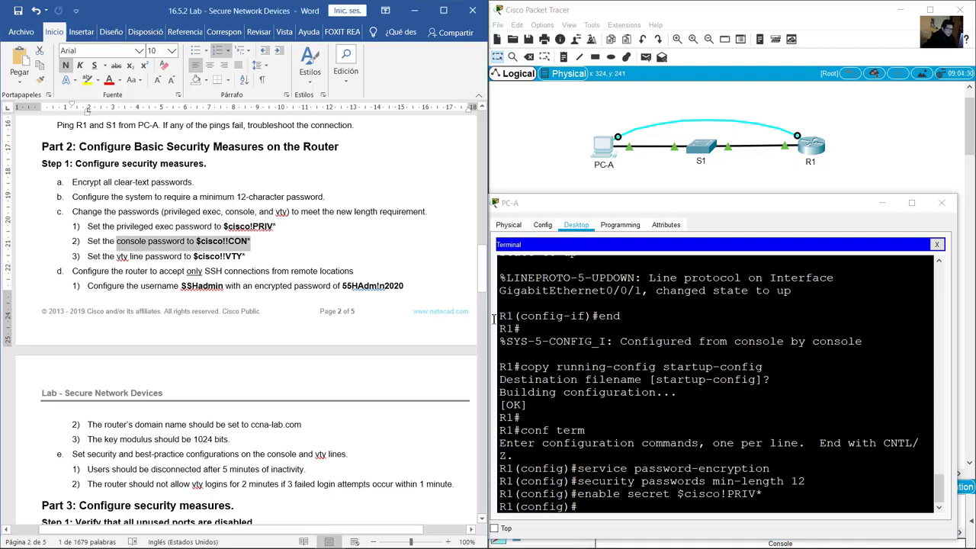
Under line console 0, set the lab's console password.
{"action": "left_click", "coordinate": [719, 430]}
{"action": "type", "text": "line c"}
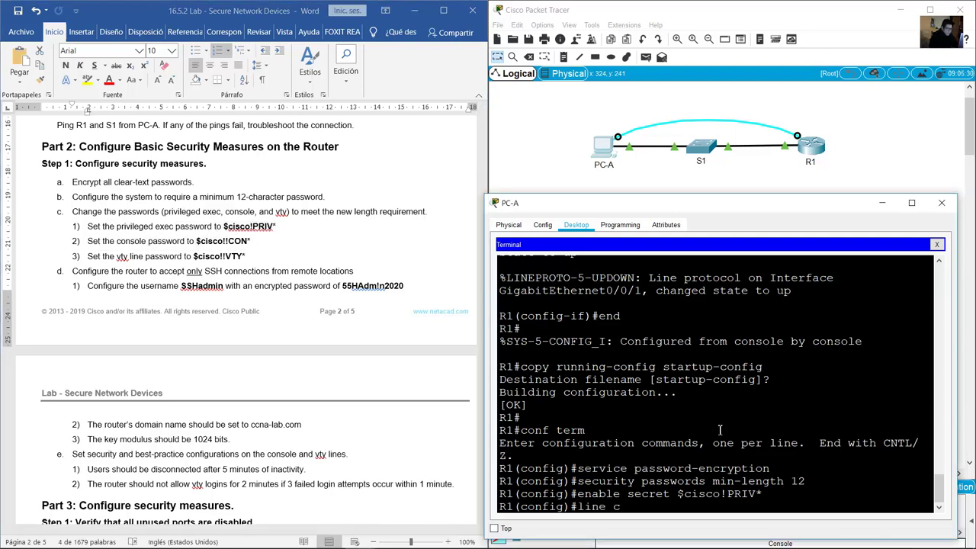
{"action": "type", "text": "onsole 0"}
{"action": "key", "text": "Return"}
{"action": "type", "text": "p"}
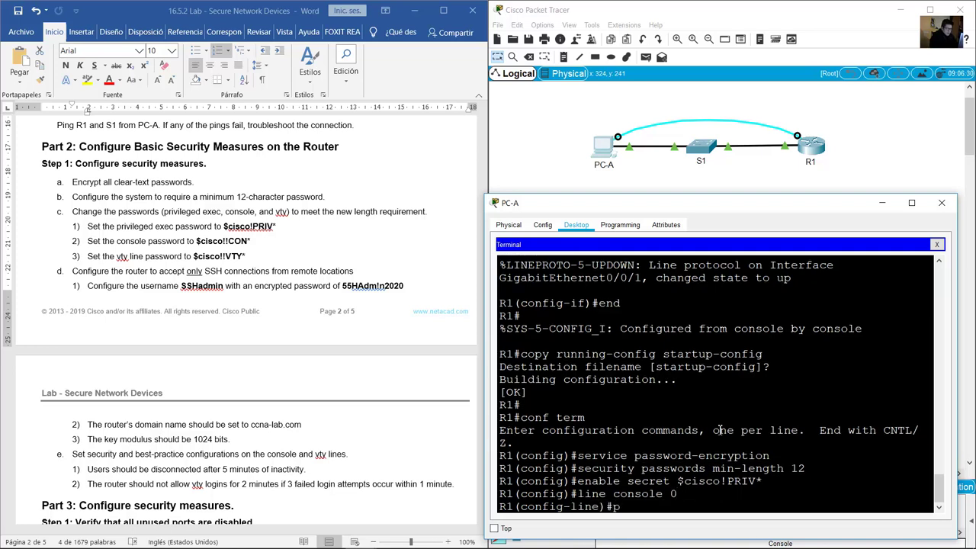
{"action": "type", "text": "assword $cisco!!CON"}
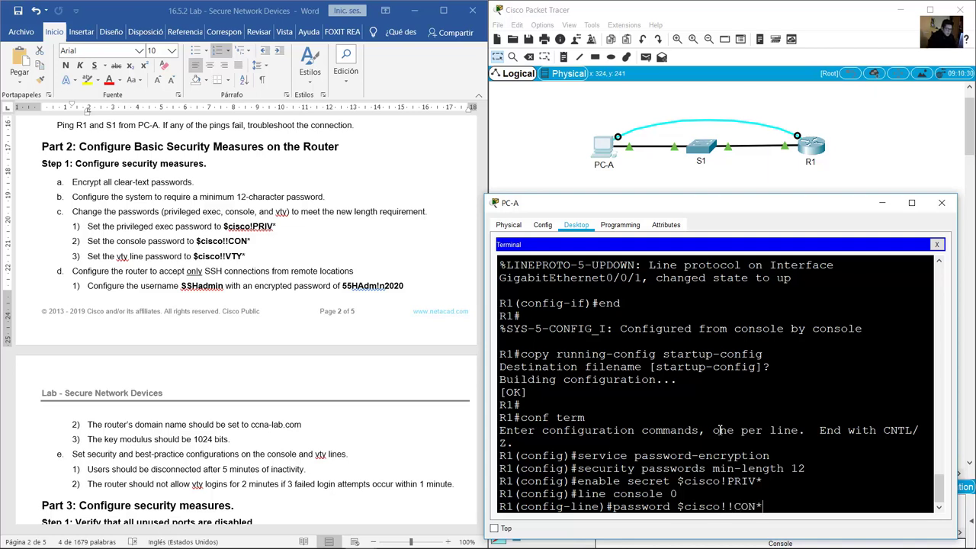
{"action": "type", "text": "*"}
{"action": "key", "text": "Return"}
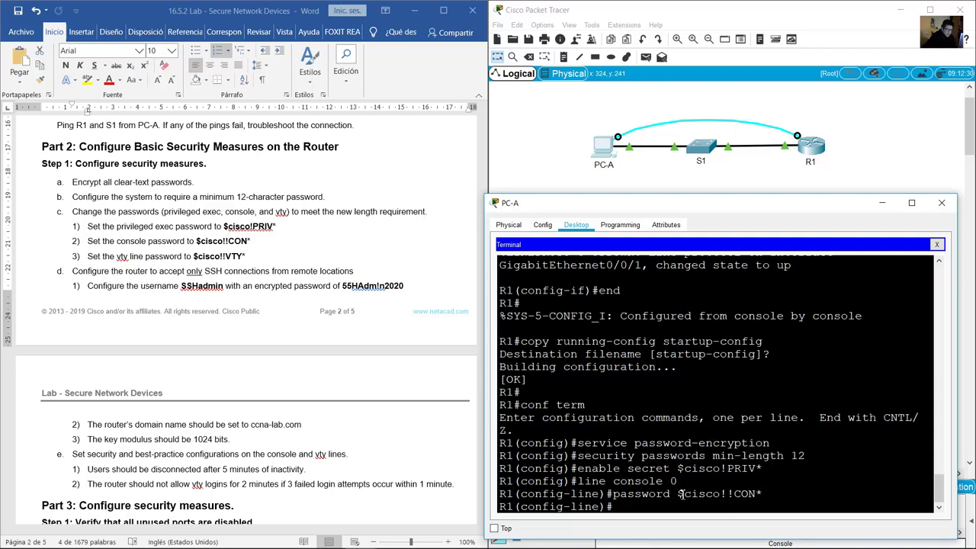
{"action": "left_click_drag", "start_coordinate": [680, 493], "coordinate": [764, 494]}
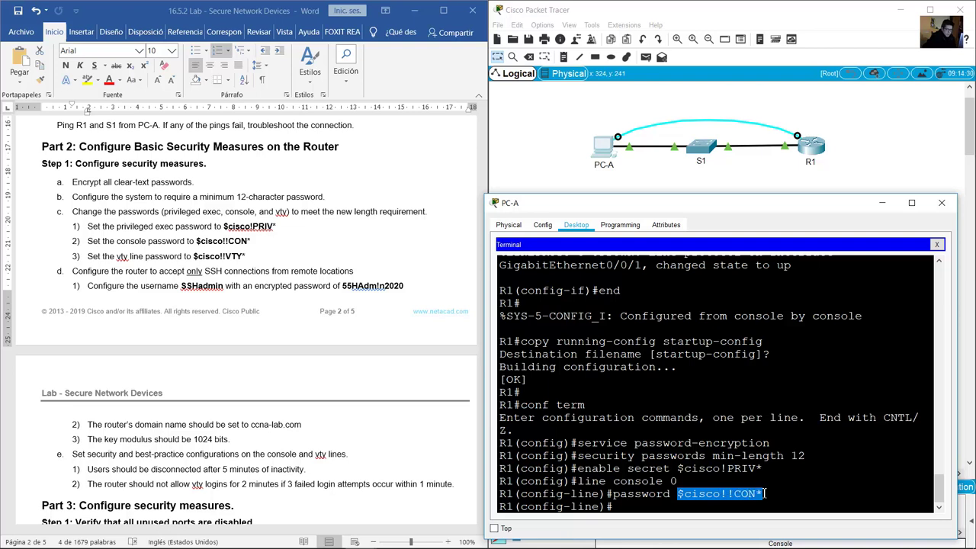
{"action": "left_click", "coordinate": [627, 503]}
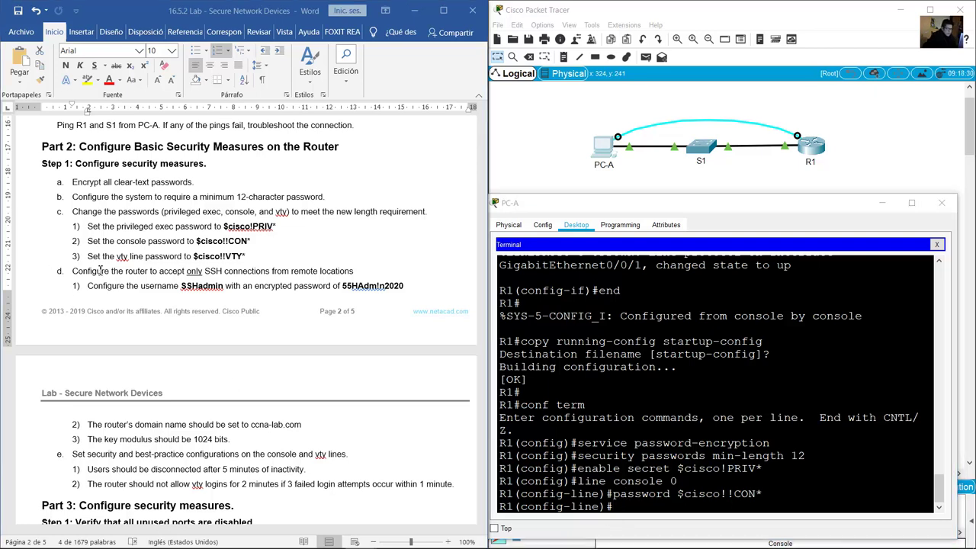
Under line vty 0 15, set the lab's VTY password.
{"action": "left_click_drag", "start_coordinate": [89, 258], "coordinate": [190, 261]}
{"action": "left_click_drag", "start_coordinate": [221, 256], "coordinate": [246, 258]}
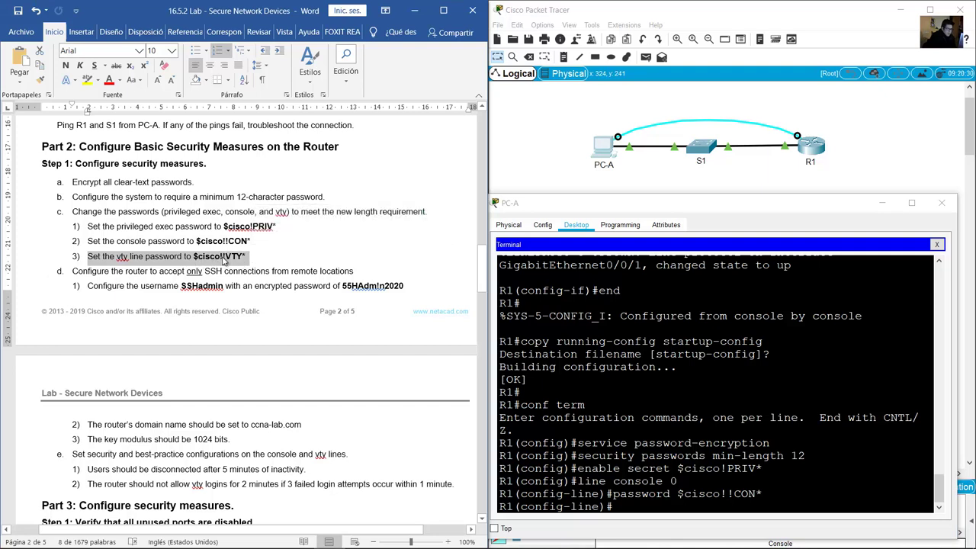
{"action": "left_click", "coordinate": [693, 451]}
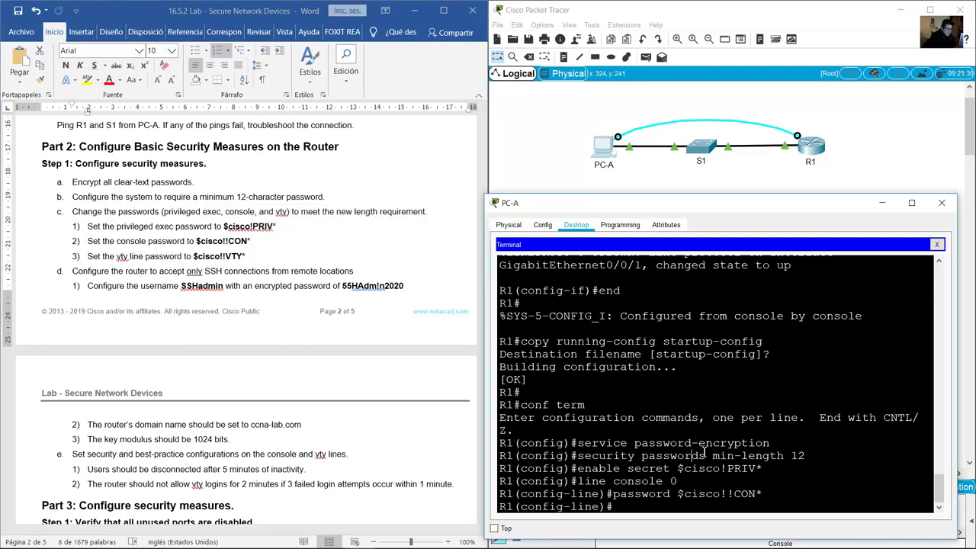
{"action": "type", "text": "line console 0"}
{"action": "key", "text": "Left"}
{"action": "key", "text": "BackSpace"}
{"action": "key", "text": "BackSpace"}
{"action": "key", "text": "BackSpace"}
{"action": "key", "text": "BackSpace"}
{"action": "key", "text": "BackSpace"}
{"action": "key", "text": "BackSpace"}
{"action": "key", "text": "BackSpace"}
{"action": "type", "text": "vty"}
{"action": "key", "text": "End"}
{"action": "type", "text": "15"}
{"action": "key", "text": "Return"}
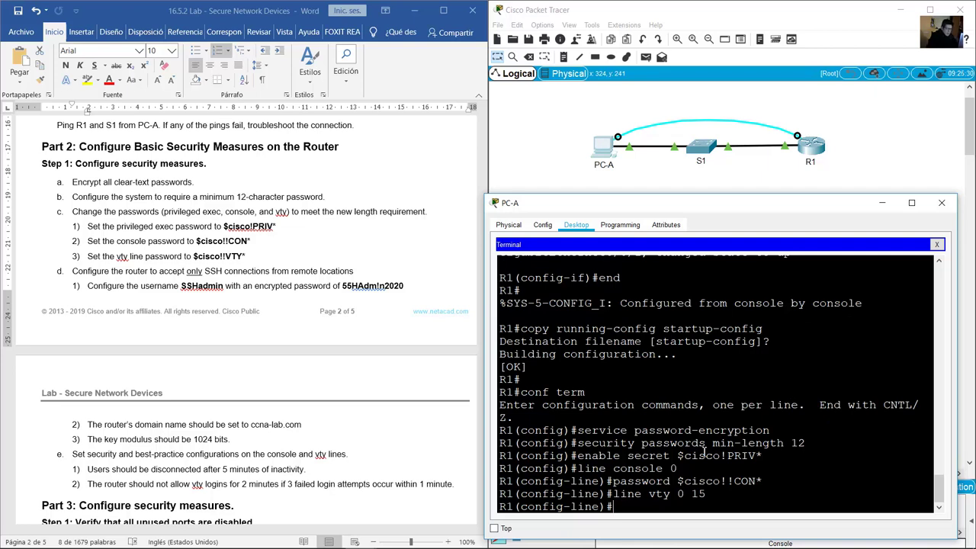
{"action": "key", "text": "Up"}
{"action": "key", "text": "Up"}
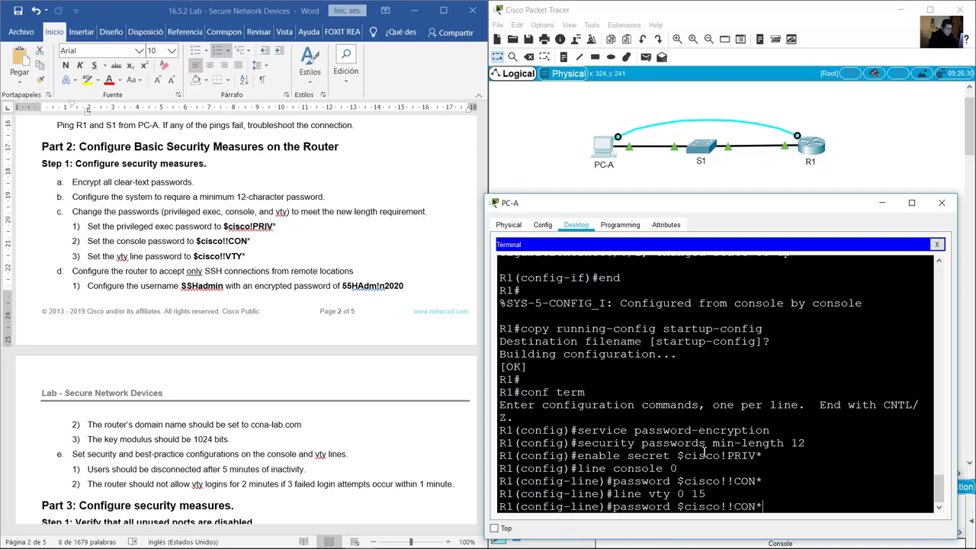
{"action": "key", "text": "BackSpace"}
{"action": "key", "text": "BackSpace"}
{"action": "key", "text": "BackSpace"}
{"action": "type", "text": "VTY"}
{"action": "key", "text": "Return"}
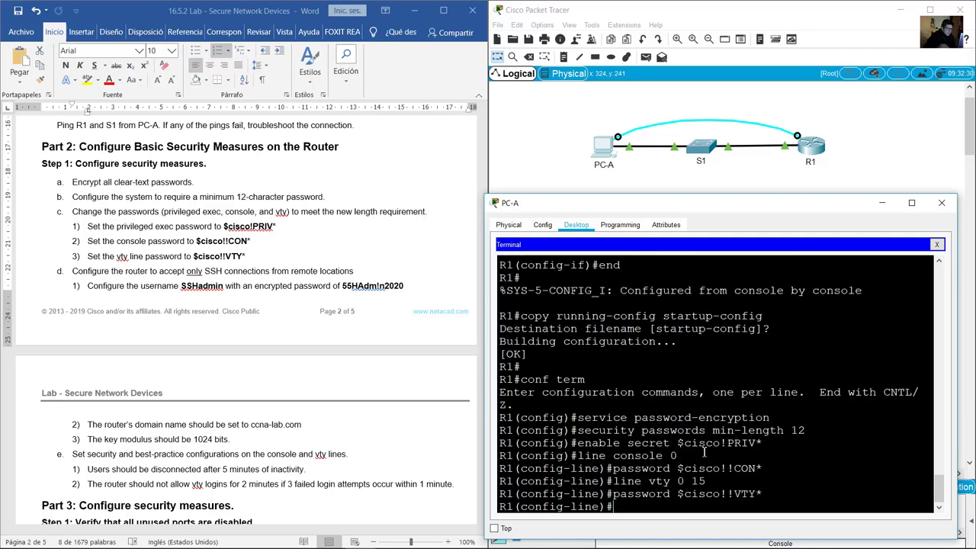
{"action": "left_click", "coordinate": [270, 297]}
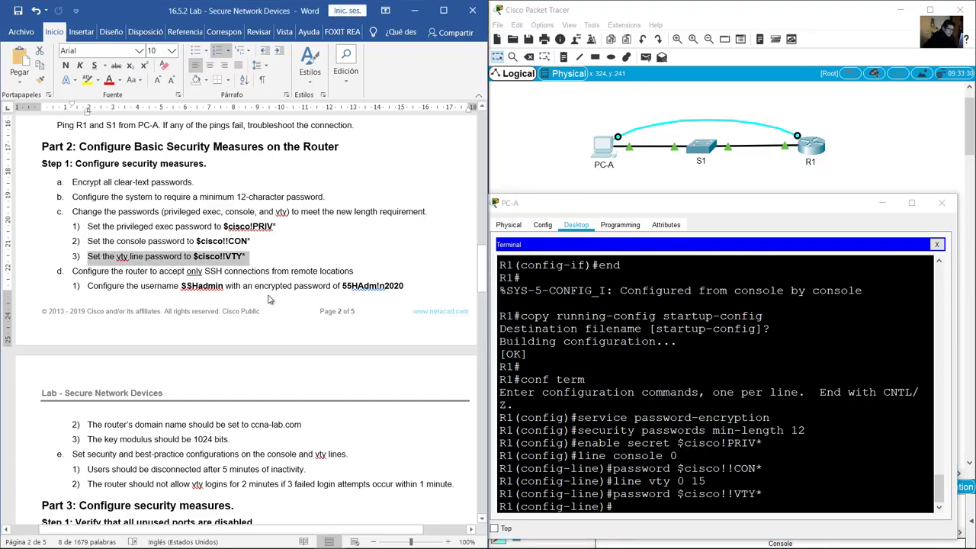
Read the SSH-only and admin-user steps in the lab sheet, then exit to R1(config)#.
{"action": "scroll", "coordinate": [264, 289], "scroll_direction": "down", "scroll_amount": 3}
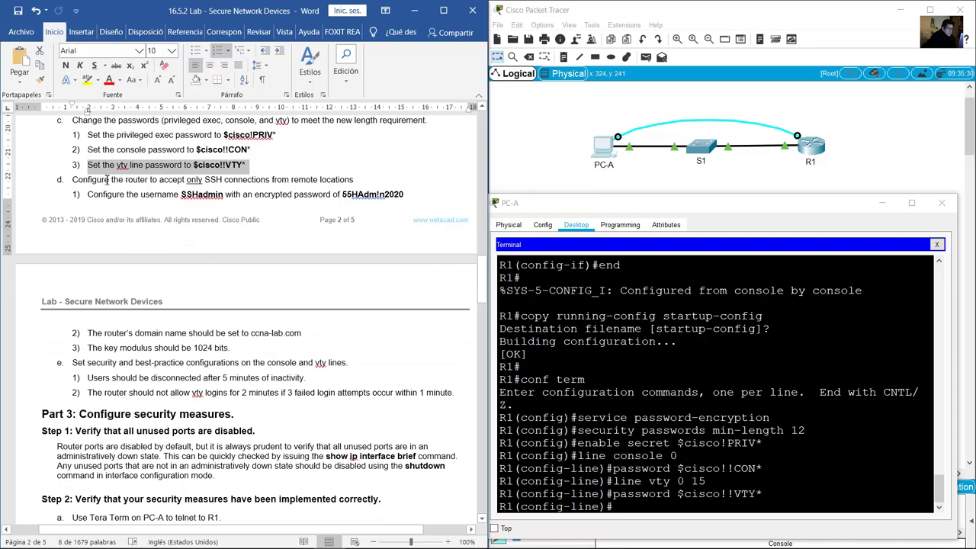
{"action": "left_click_drag", "start_coordinate": [72, 181], "coordinate": [345, 186]}
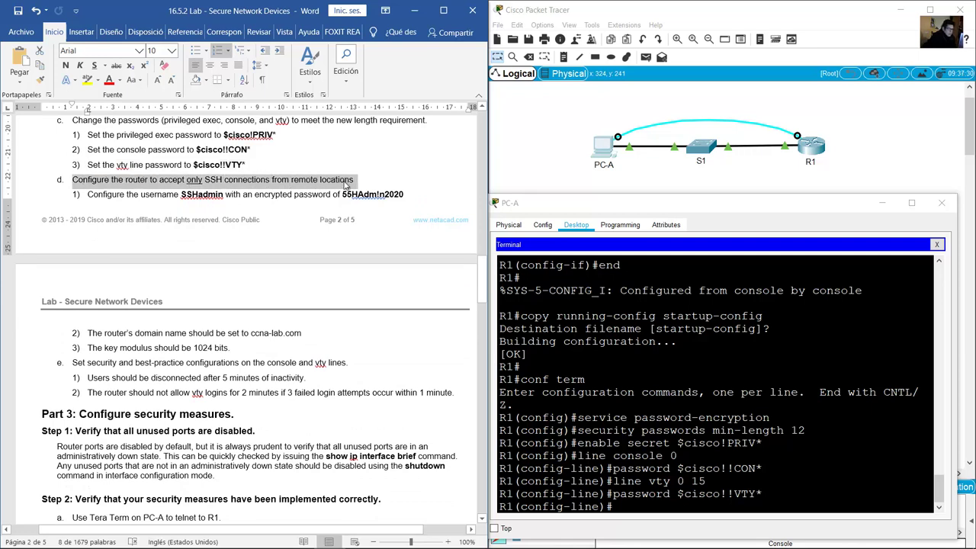
{"action": "scroll", "coordinate": [343, 187], "scroll_direction": "down", "scroll_amount": 1}
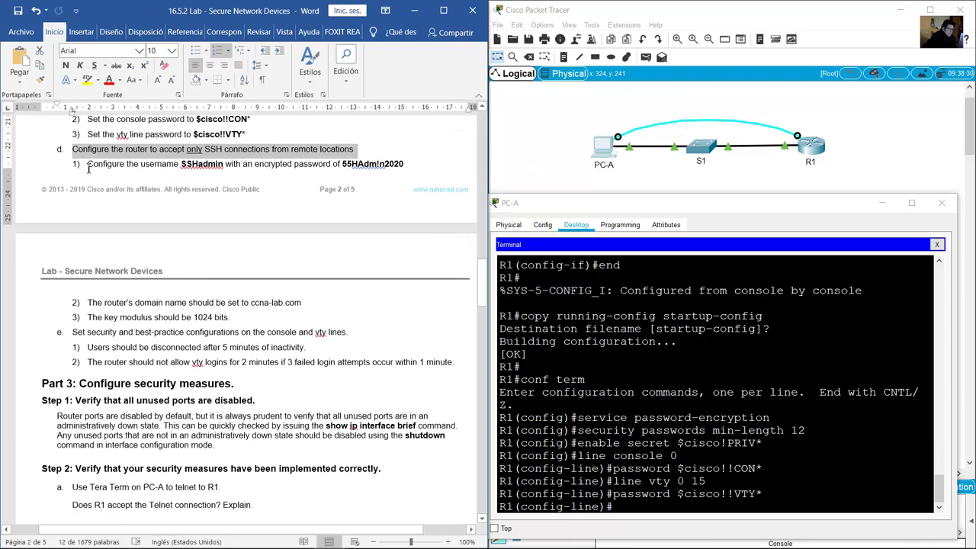
{"action": "left_click_drag", "start_coordinate": [88, 167], "coordinate": [402, 165]}
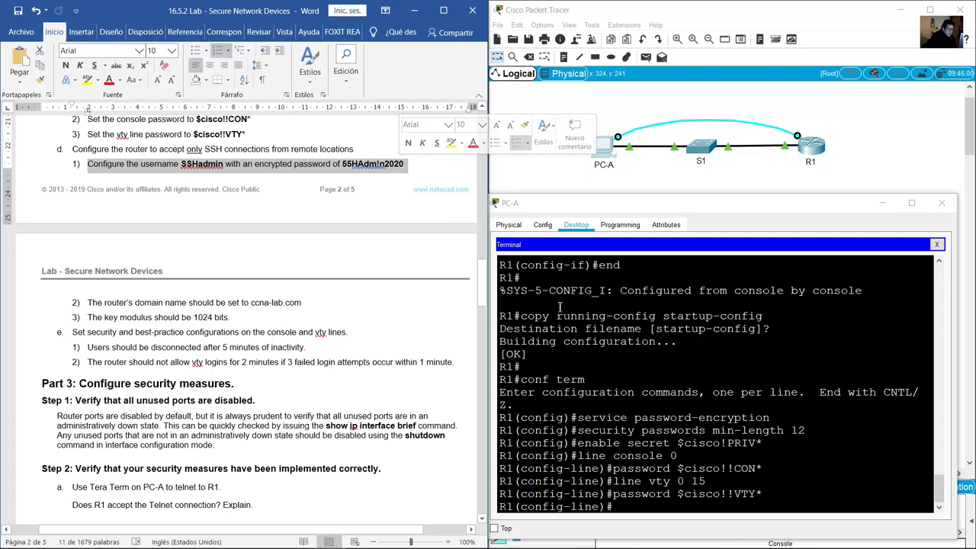
{"action": "left_click", "coordinate": [668, 512]}
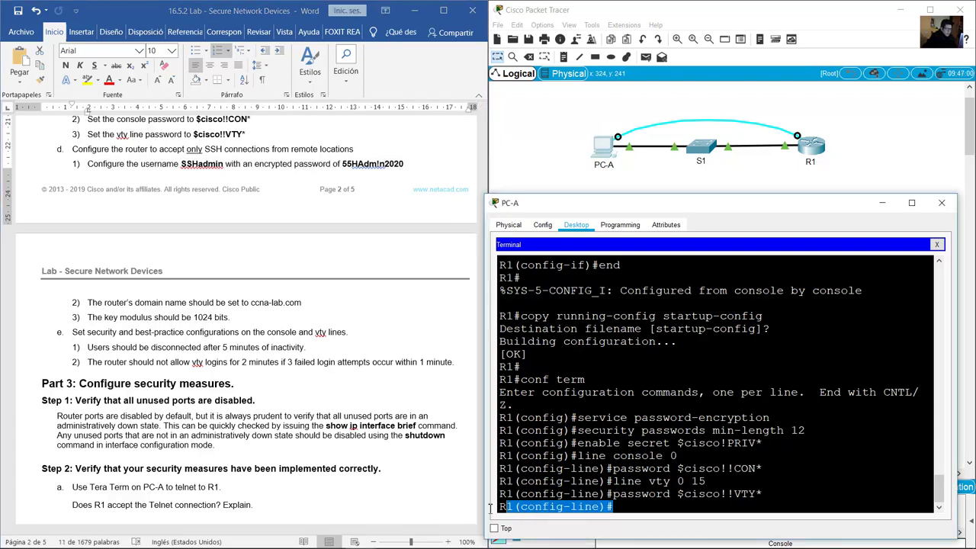
{"action": "triple_click", "coordinate": [595, 507]}
{"action": "type", "text": "exit"}
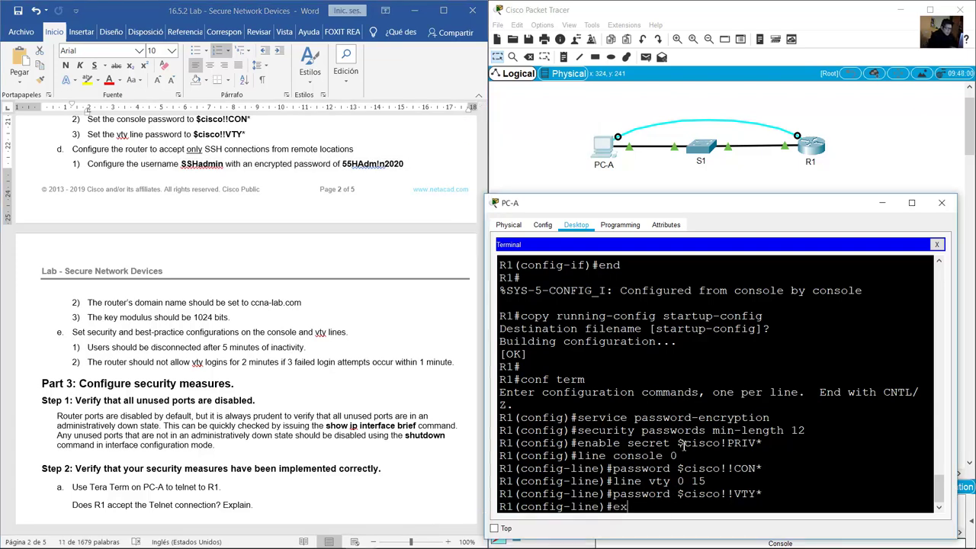
{"action": "key", "text": "Return"}
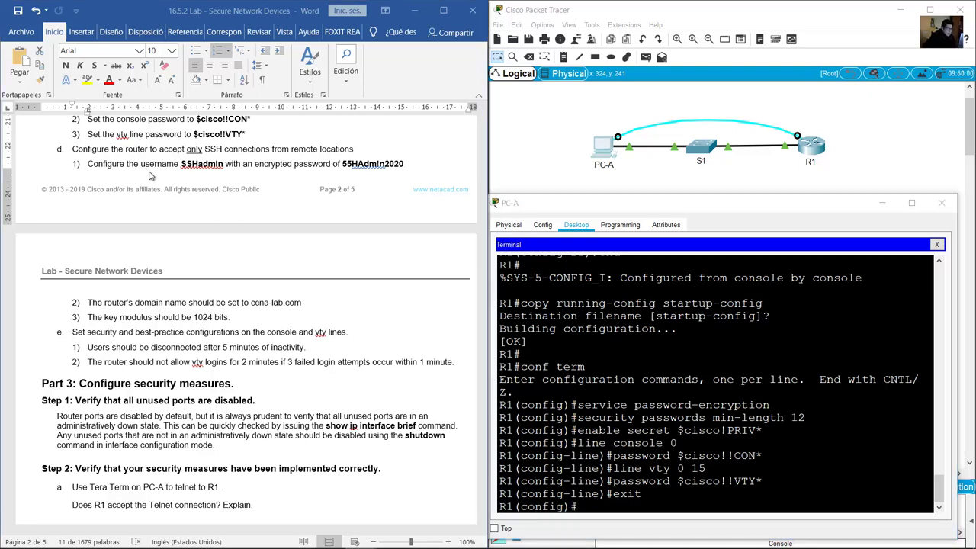
{"action": "left_click", "coordinate": [126, 164]}
Start the command 'username SSHadmin secret' in PC-A's terminal.
{"action": "left_click", "coordinate": [606, 431]}
{"action": "type", "text": "use"}
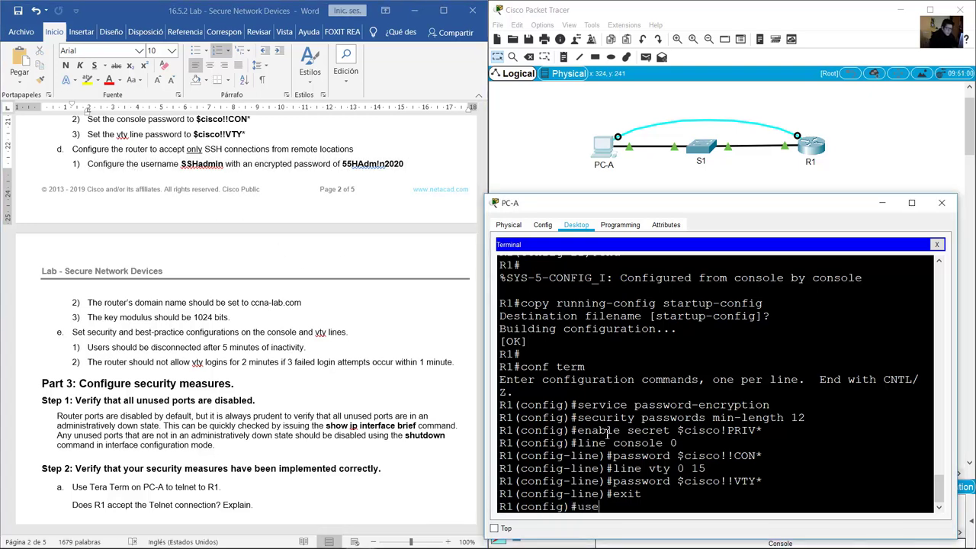
{"action": "type", "text": "rname SSHadmin"}
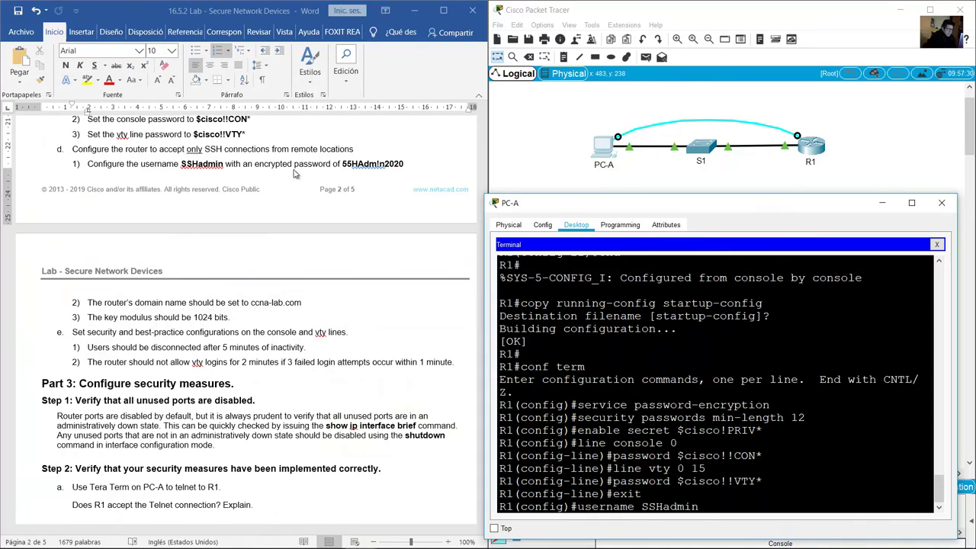
{"action": "key", "text": "alt+Tab"}
{"action": "left_click_drag", "start_coordinate": [251, 162], "coordinate": [338, 163]}
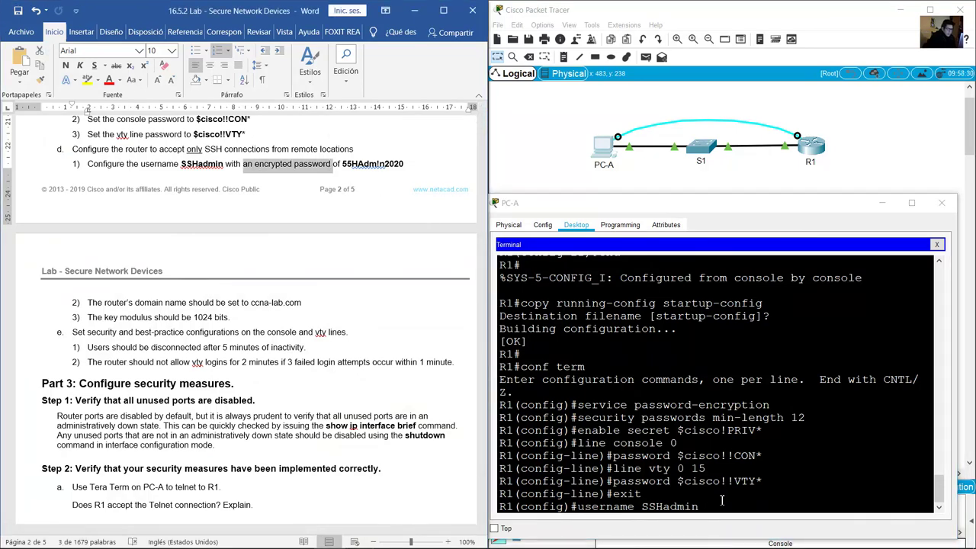
{"action": "left_click", "coordinate": [762, 446]}
{"action": "type", "text": "secret"}
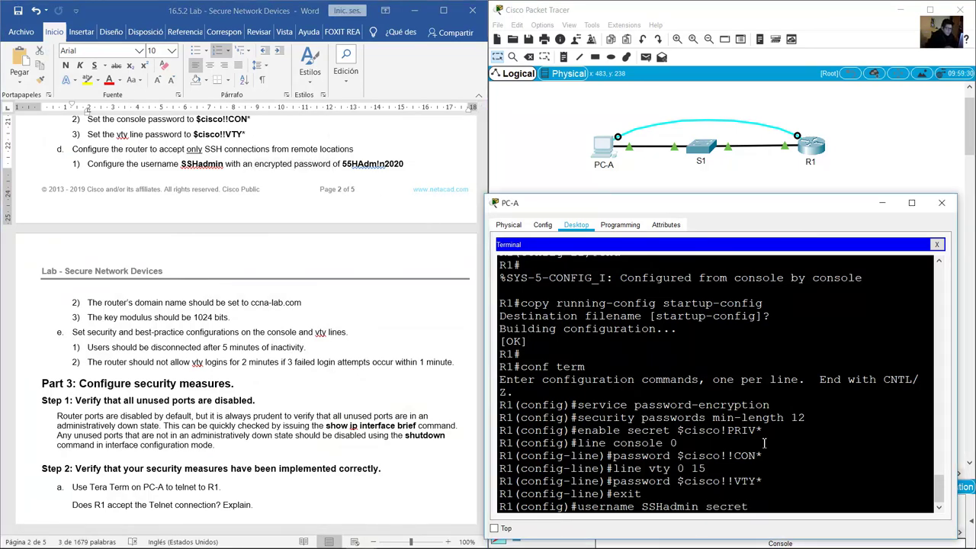
{"action": "left_click_drag", "start_coordinate": [704, 506], "coordinate": [750, 506]}
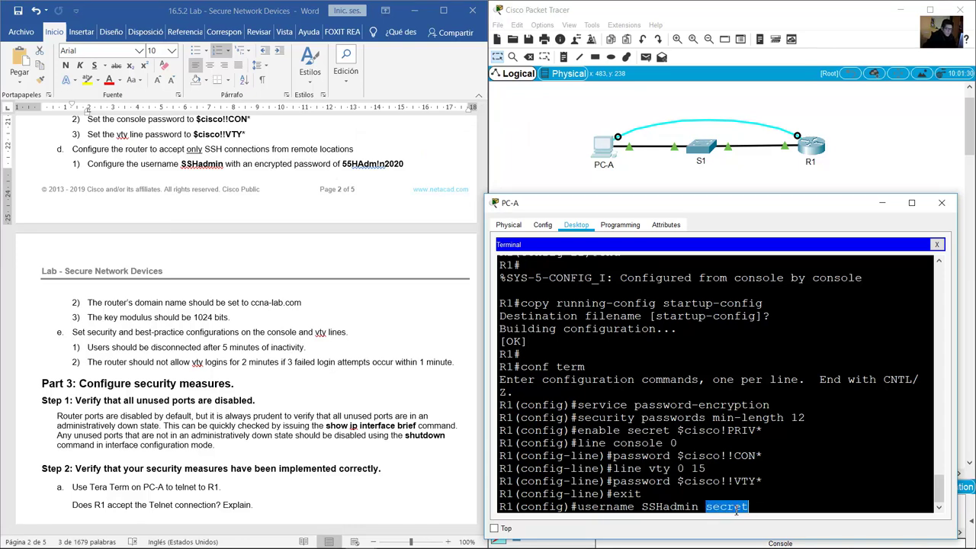
{"action": "left_click", "coordinate": [755, 508]}
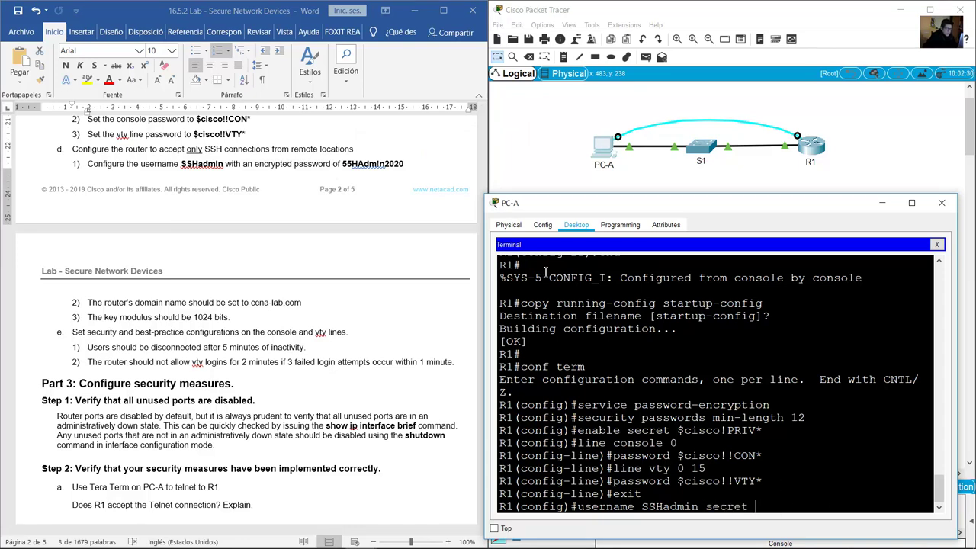
Finish the username command with the lab sheet's SSH admin password, checked against the sheet.
{"action": "left_click_drag", "start_coordinate": [404, 163], "coordinate": [342, 164]}
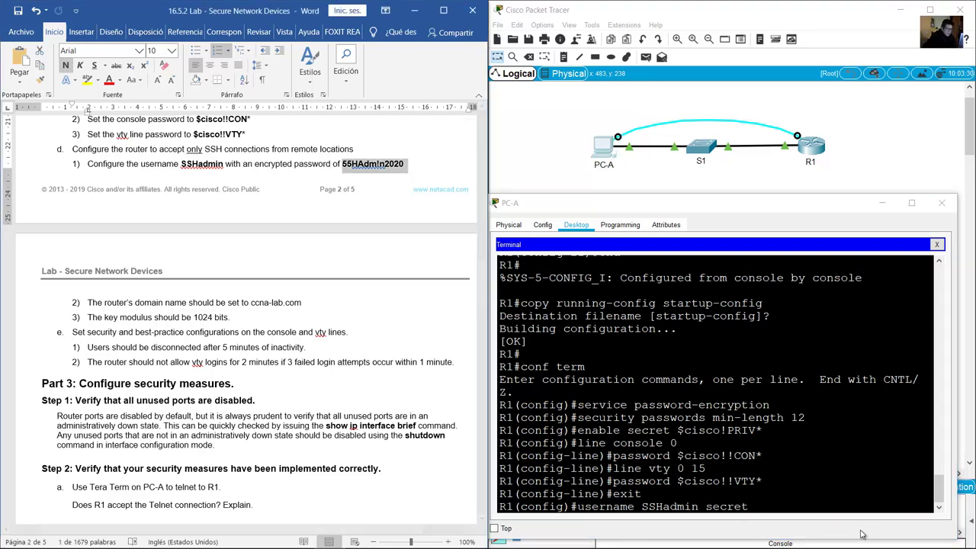
{"action": "left_click", "coordinate": [783, 506]}
{"action": "type", "text": "55"}
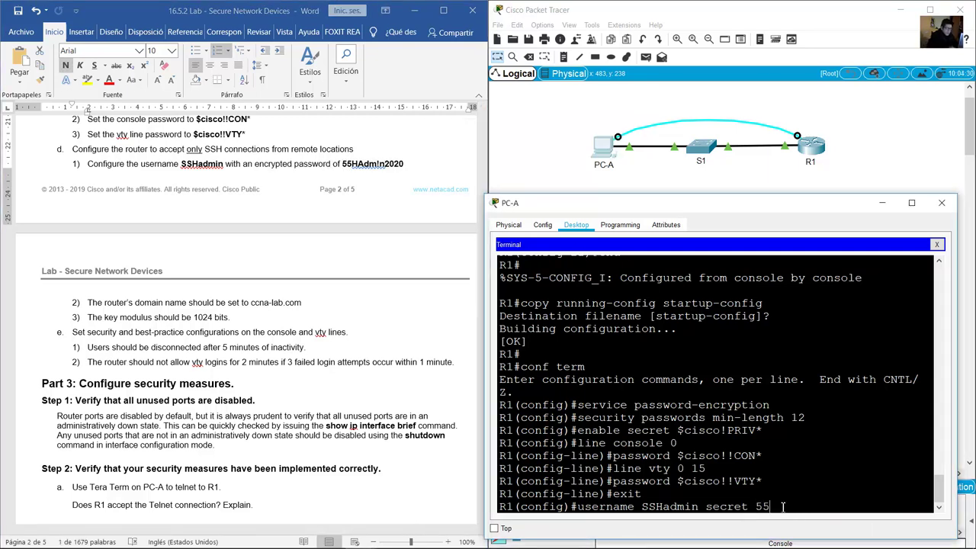
{"action": "type", "text": "HAdm!n2020"}
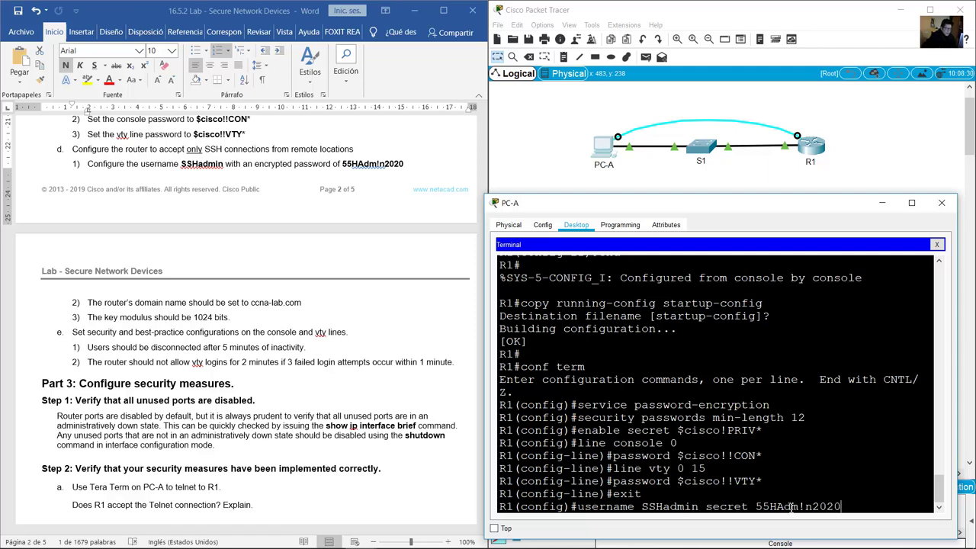
{"action": "left_click_drag", "start_coordinate": [759, 506], "coordinate": [851, 506]}
{"action": "left_click", "coordinate": [866, 506]}
{"action": "left_click", "coordinate": [760, 506]}
{"action": "left_click", "coordinate": [855, 506]}
{"action": "key", "text": "Return"}
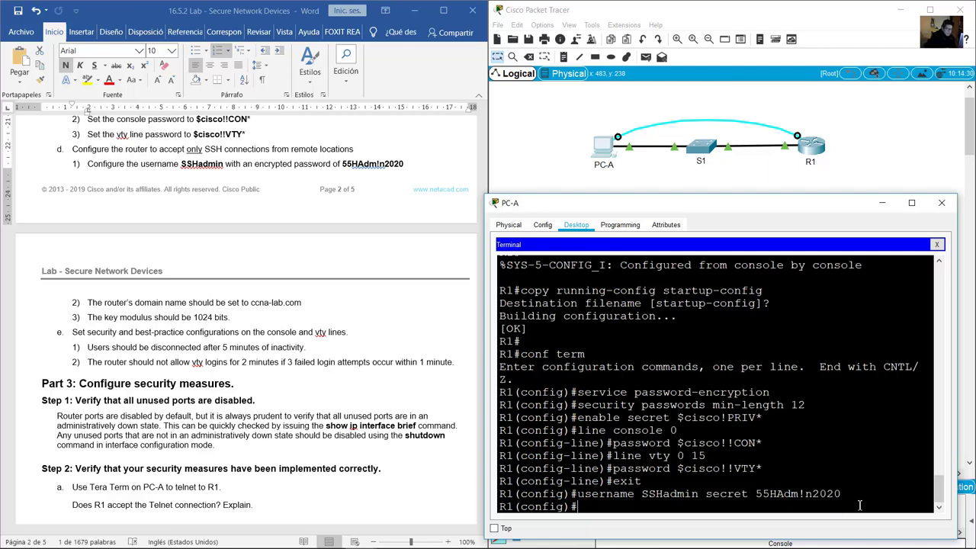
{"action": "key", "text": "alt+Tab"}
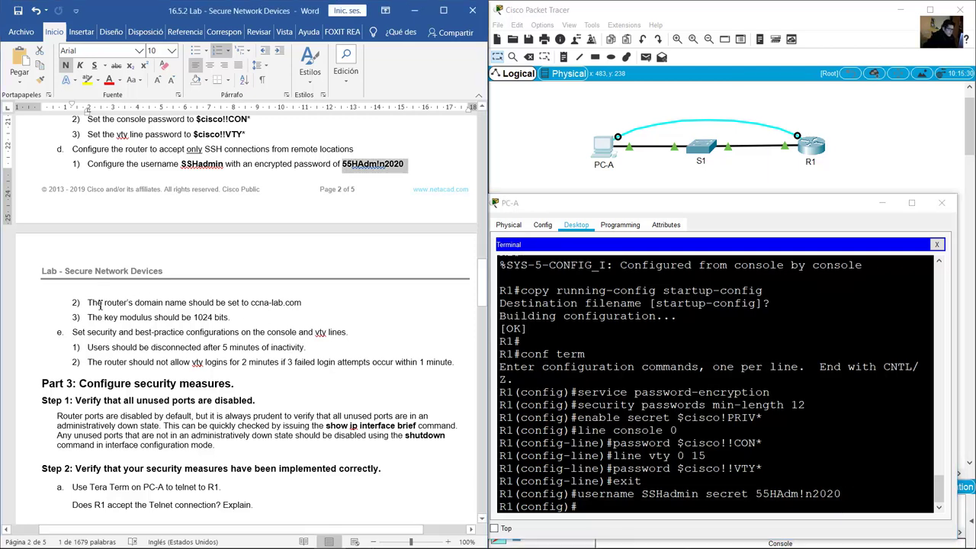
Set R1's domain name with ip domain-name ccna-lab.com.
{"action": "left_click_drag", "start_coordinate": [88, 302], "coordinate": [314, 303]}
{"action": "left_click", "coordinate": [546, 367]}
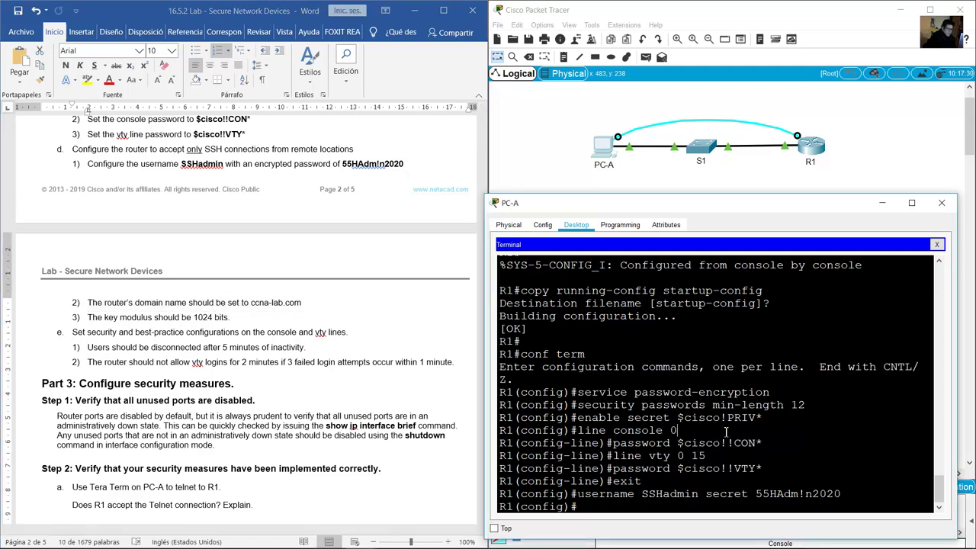
{"action": "type", "text": "d"}
{"action": "type", "text": "ip doma"}
{"action": "type", "text": "in-name ccna"}
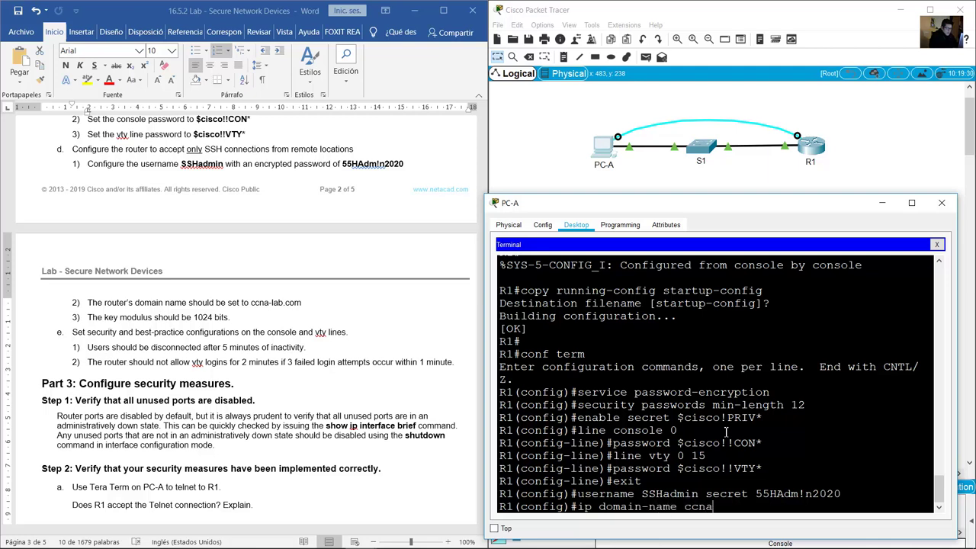
{"action": "type", "text": "-lab.com"}
{"action": "key", "text": "Return"}
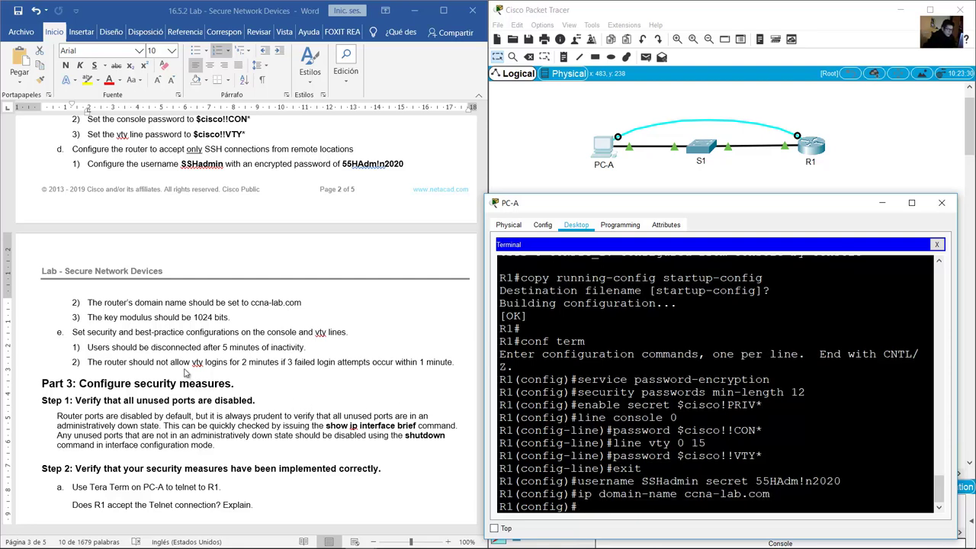
Generate 1024-bit RSA keys with crypto key generate rsa general-keys modulus 1024.
{"action": "left_click_drag", "start_coordinate": [301, 302], "coordinate": [237, 317]}
{"action": "left_click", "coordinate": [647, 460]}
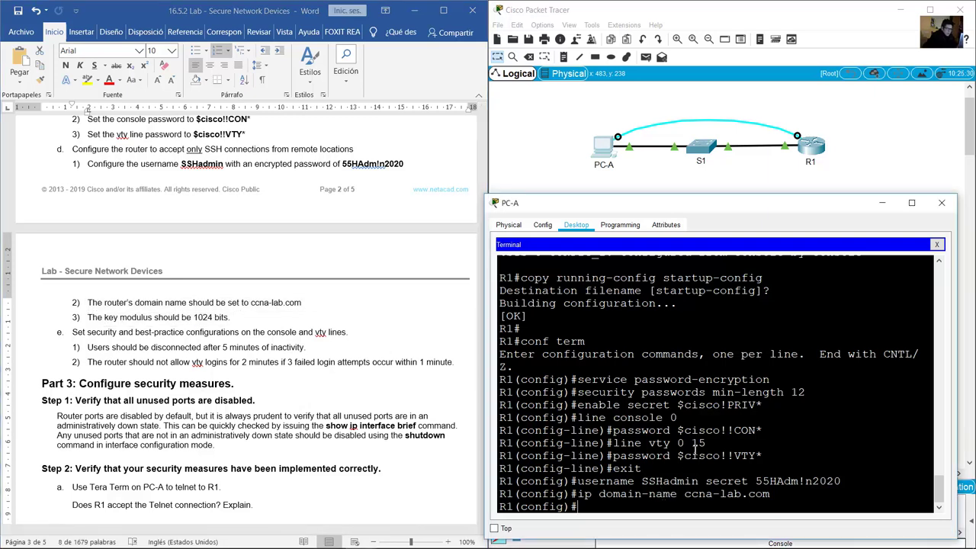
{"action": "type", "text": "crypto key gene"}
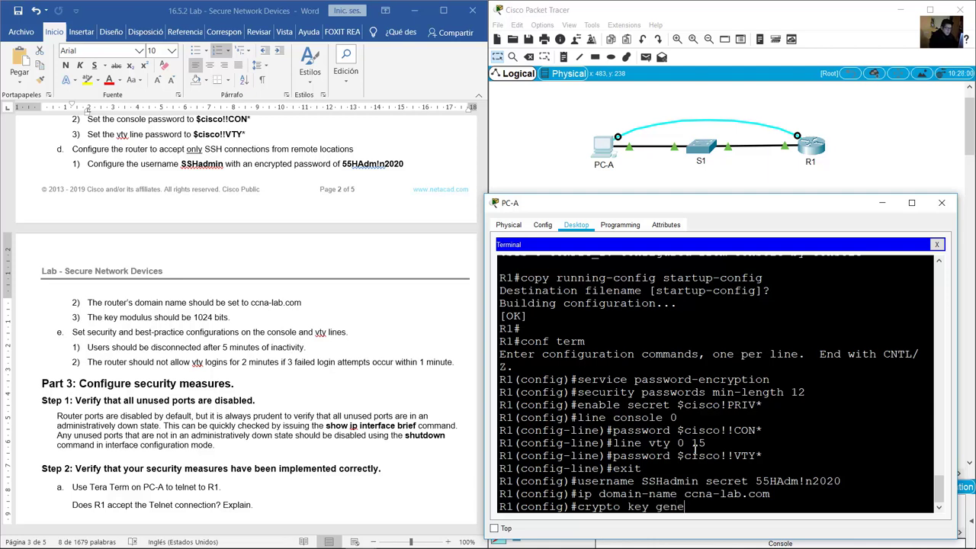
{"action": "type", "text": "rate rsa general-key"}
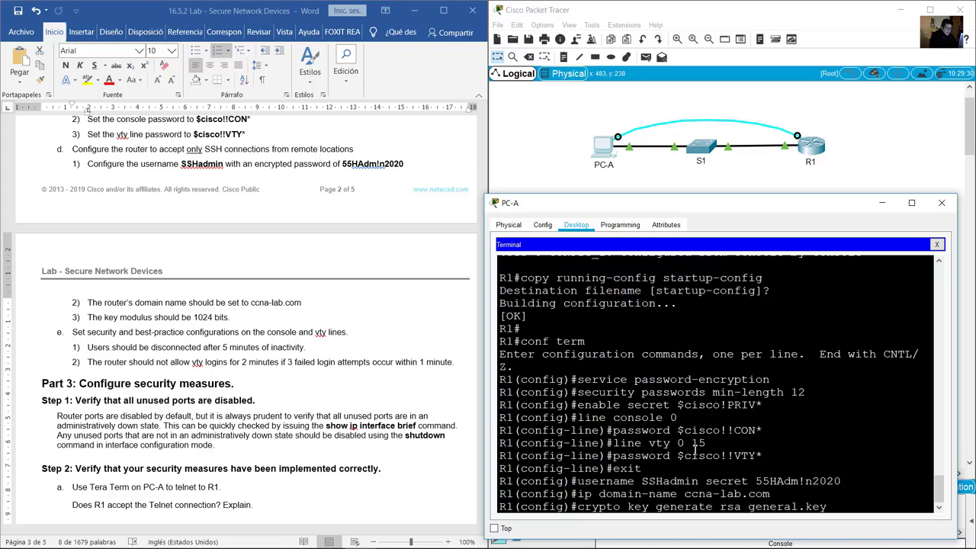
{"action": "key", "text": "BackSpace"}
{"action": "key", "text": "BackSpace"}
{"action": "key", "text": "BackSpace"}
{"action": "type", "text": "keys modulus 1024"}
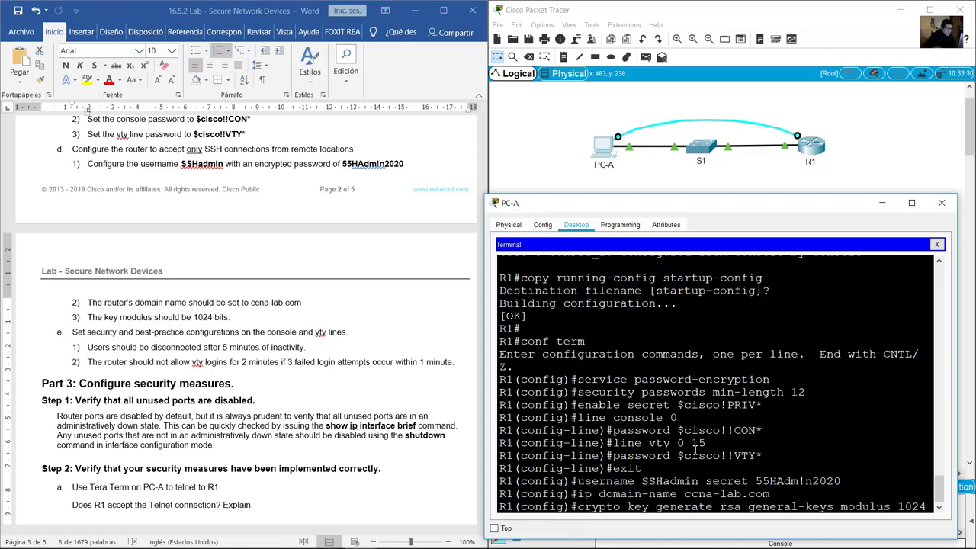
{"action": "triple_click", "coordinate": [197, 319]}
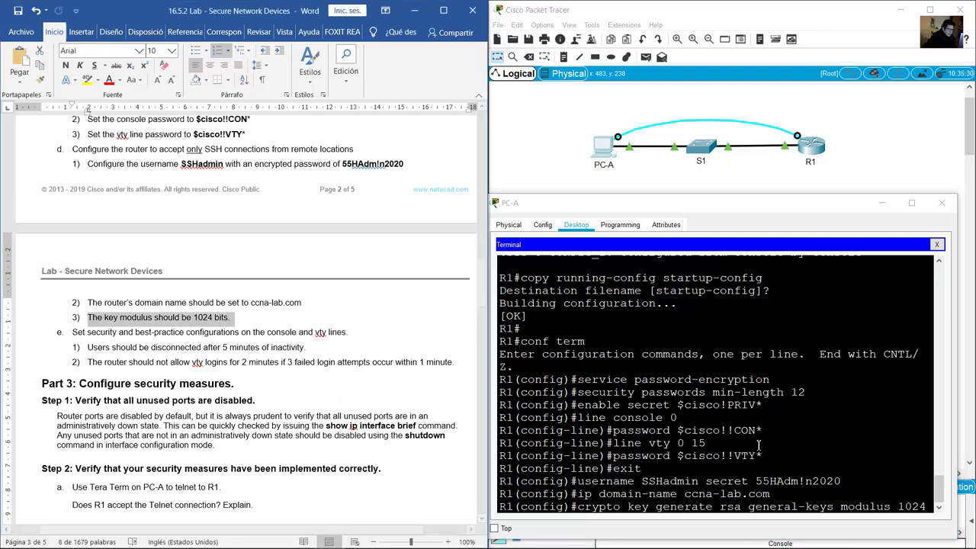
{"action": "left_click", "coordinate": [901, 493]}
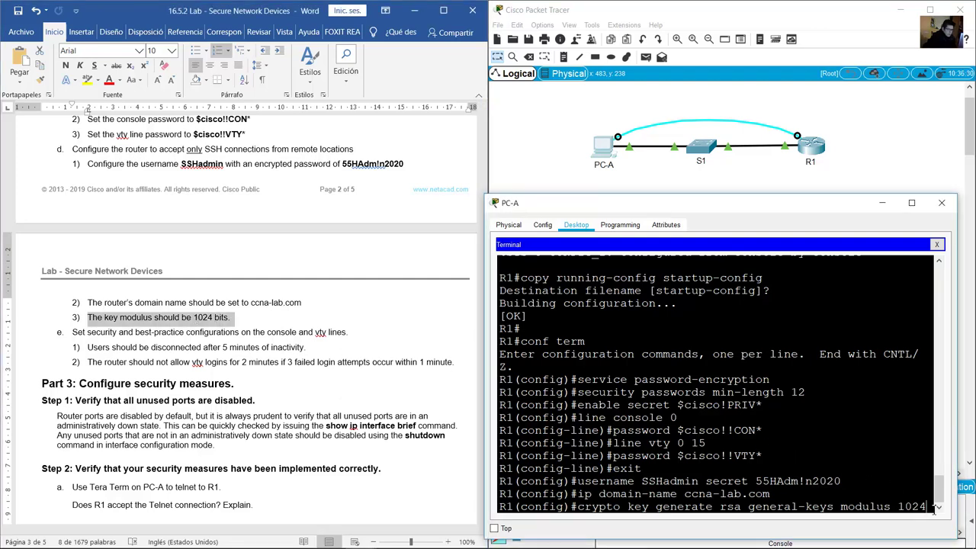
{"action": "key", "text": "Return"}
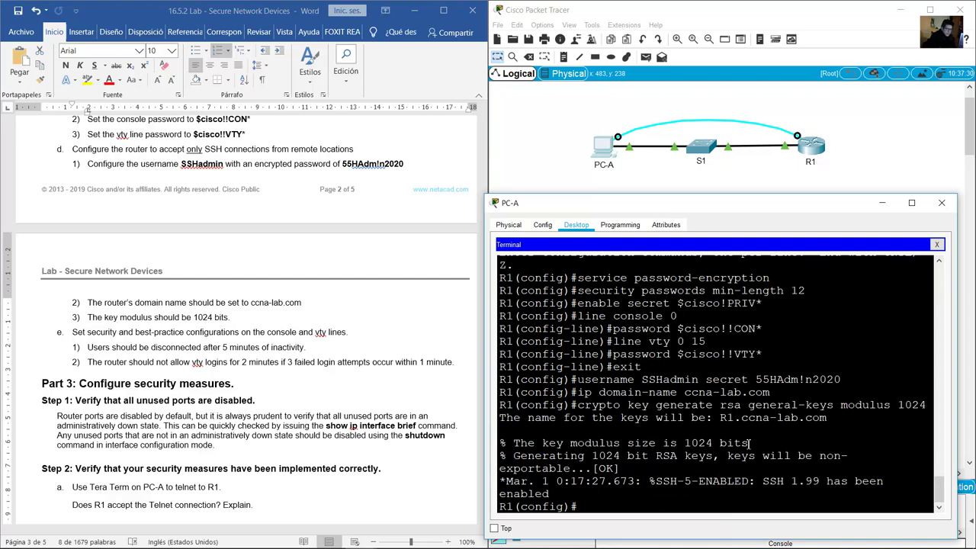
Restrict vty lines 0 15 to SSH only with transport input ssh.
{"action": "left_click_drag", "start_coordinate": [583, 404], "coordinate": [636, 471]}
{"action": "left_click_drag", "start_coordinate": [229, 318], "coordinate": [87, 317]}
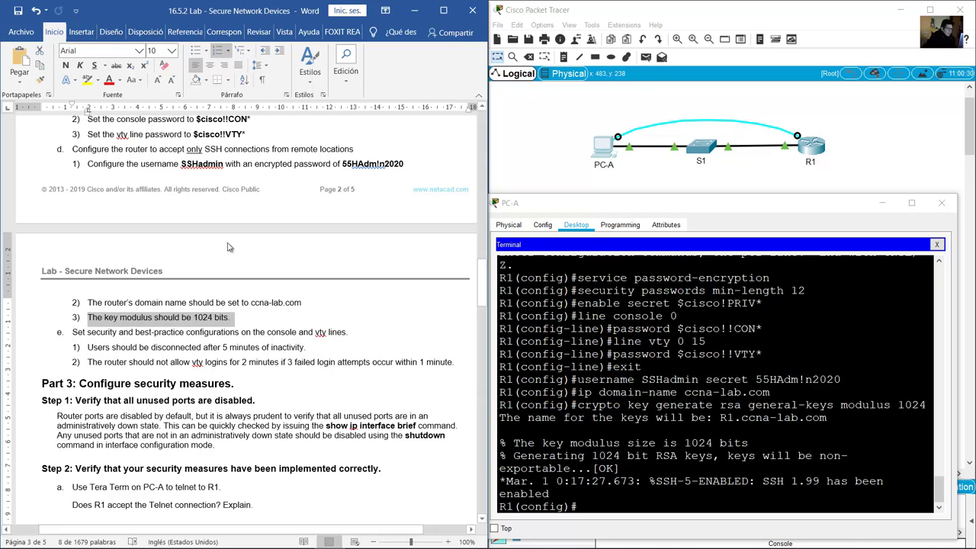
{"action": "left_click", "coordinate": [193, 160]}
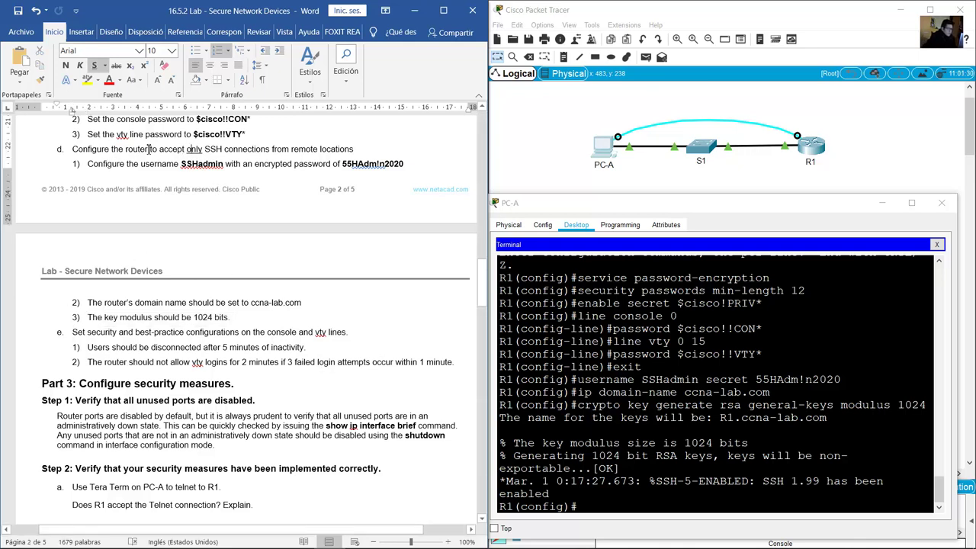
{"action": "left_click_drag", "start_coordinate": [150, 149], "coordinate": [353, 151]}
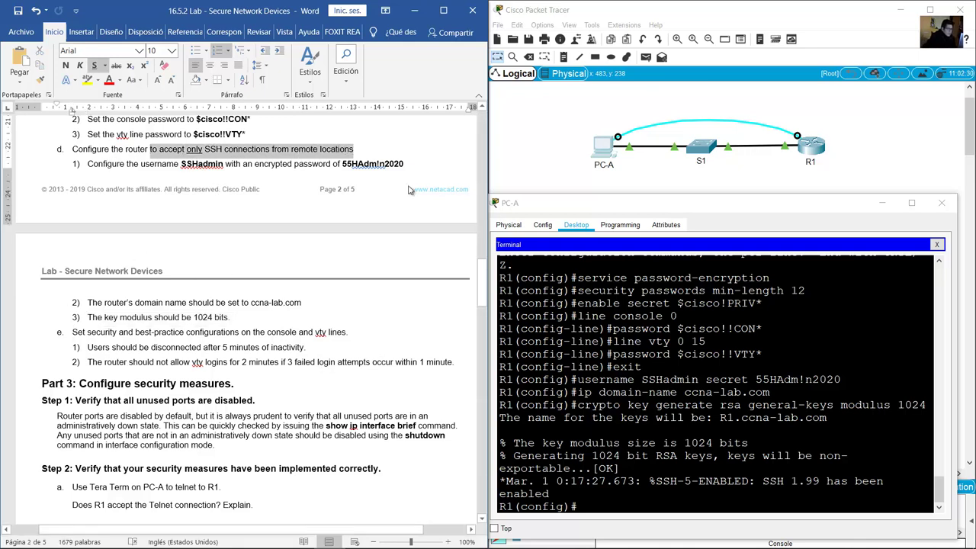
{"action": "left_click", "coordinate": [643, 453]}
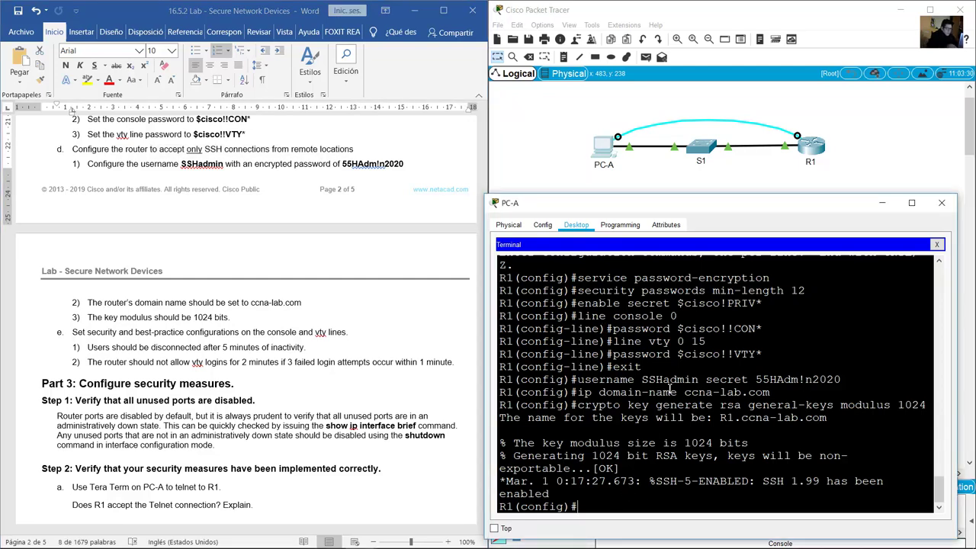
{"action": "type", "text": "line vty 0 15"}
{"action": "key", "text": "Return"}
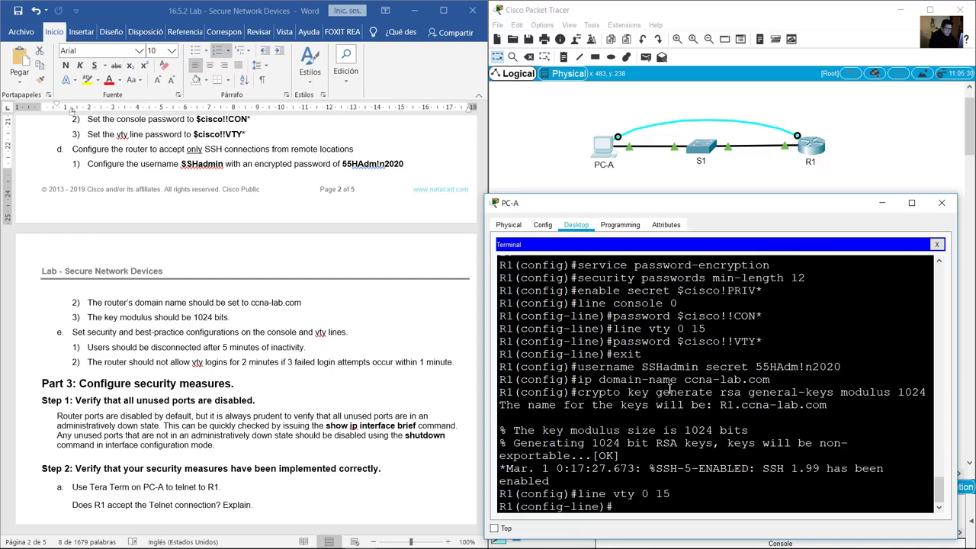
{"action": "type", "text": "transport input ssh"}
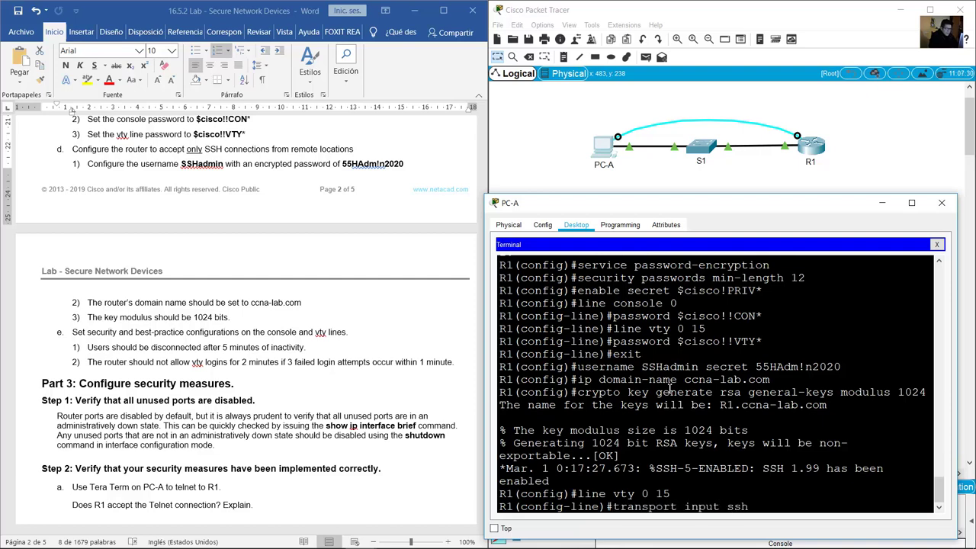
{"action": "key", "text": "Return"}
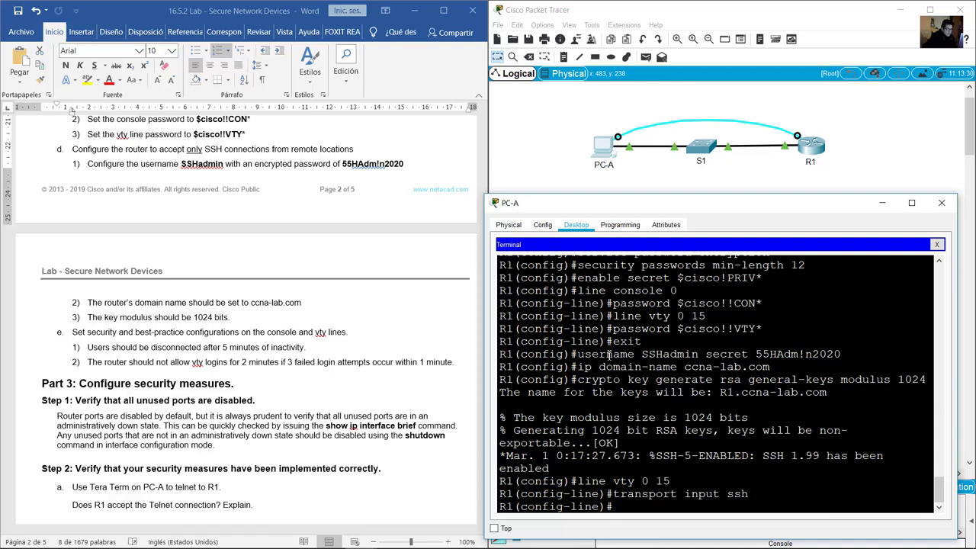
Apply login local to the vty lines and exit back to global configuration.
{"action": "left_click_drag", "start_coordinate": [577, 354], "coordinate": [843, 354]}
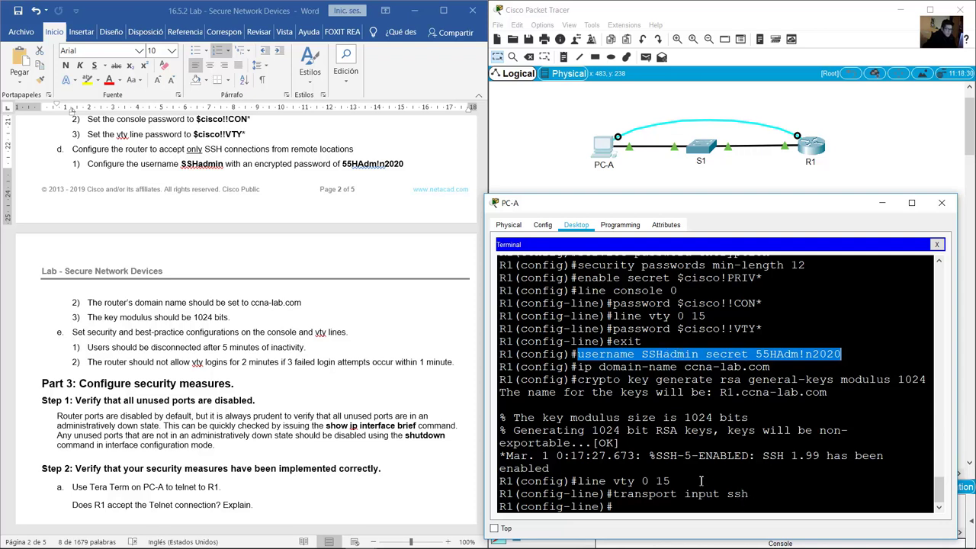
{"action": "left_click", "coordinate": [677, 502]}
{"action": "type", "text": "l"}
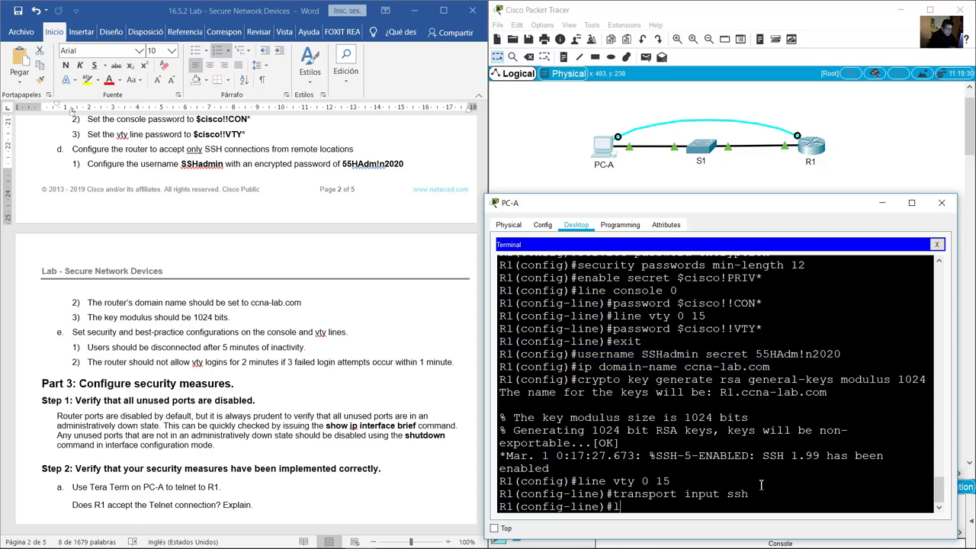
{"action": "type", "text": "ogin local"}
{"action": "key", "text": "Return"}
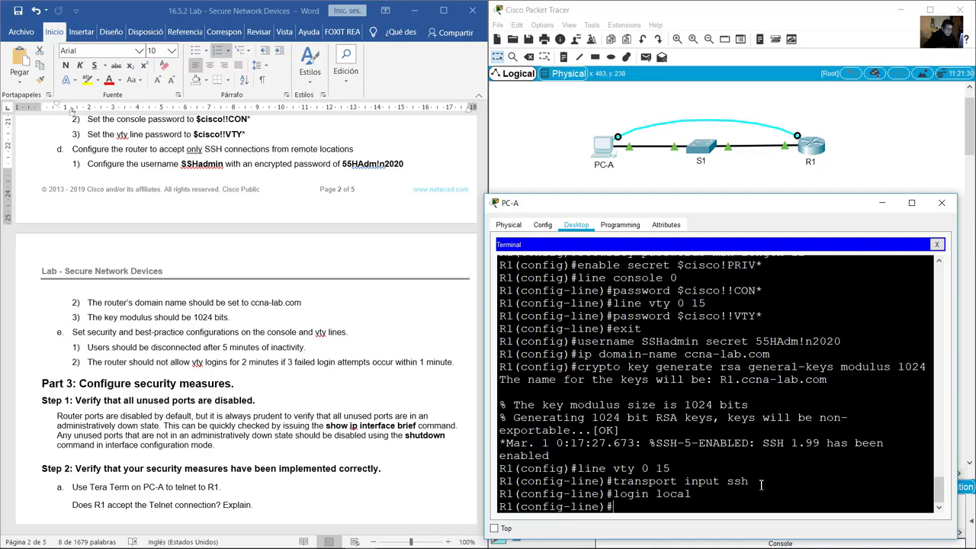
{"action": "left_click_drag", "start_coordinate": [699, 494], "coordinate": [593, 494]}
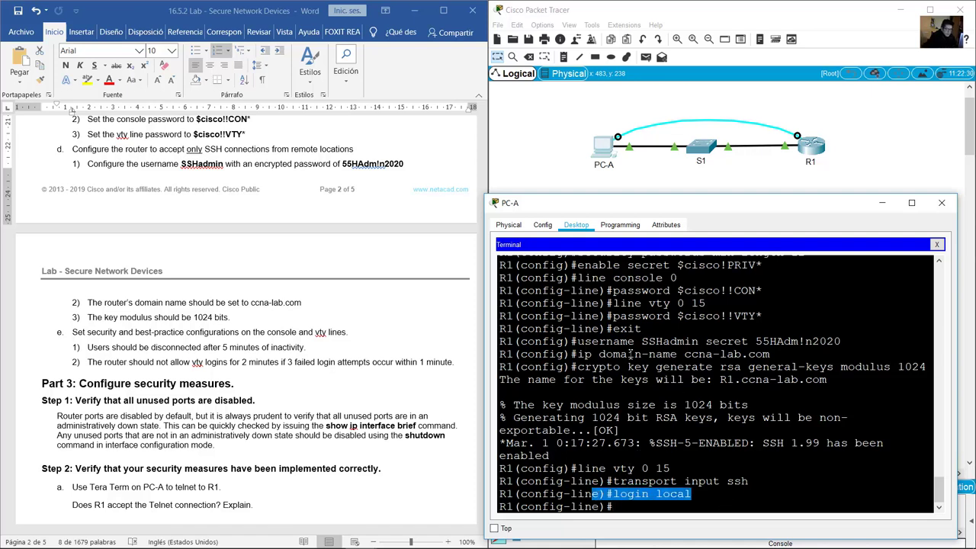
{"action": "left_click_drag", "start_coordinate": [585, 341], "coordinate": [842, 340]}
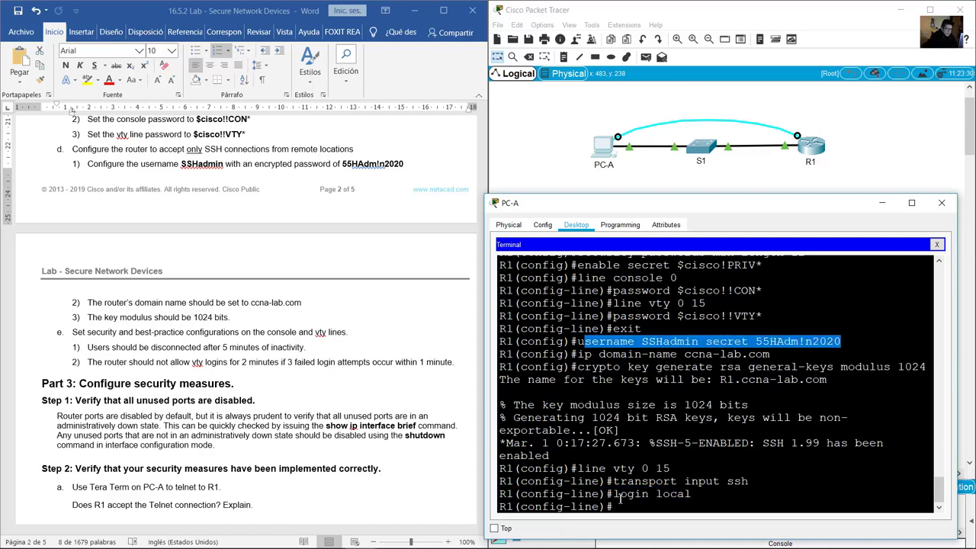
{"action": "type", "text": "exi"}
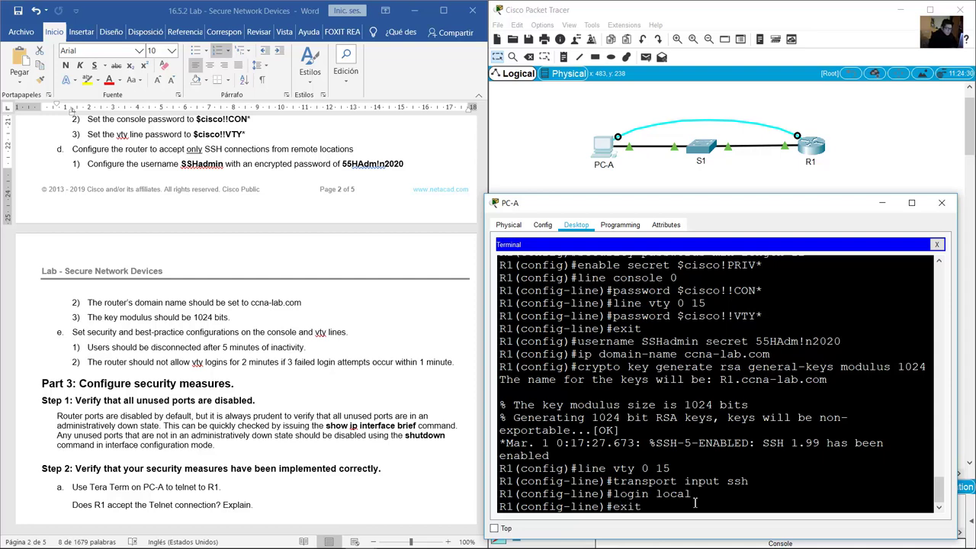
{"action": "type", "text": "t"}
{"action": "key", "text": "Return"}
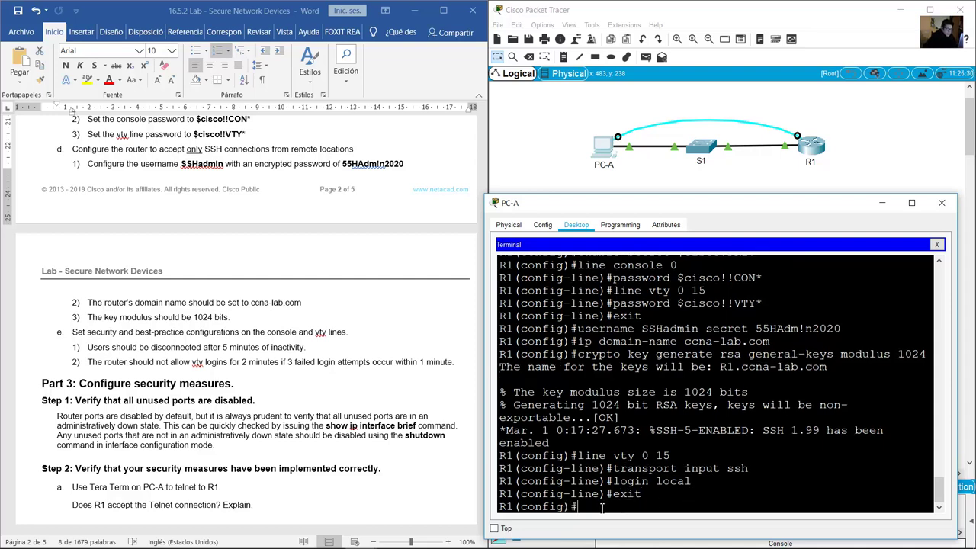
{"action": "left_click_drag", "start_coordinate": [570, 510], "coordinate": [500, 494]}
{"action": "left_click", "coordinate": [564, 511]}
{"action": "left_click", "coordinate": [87, 336]}
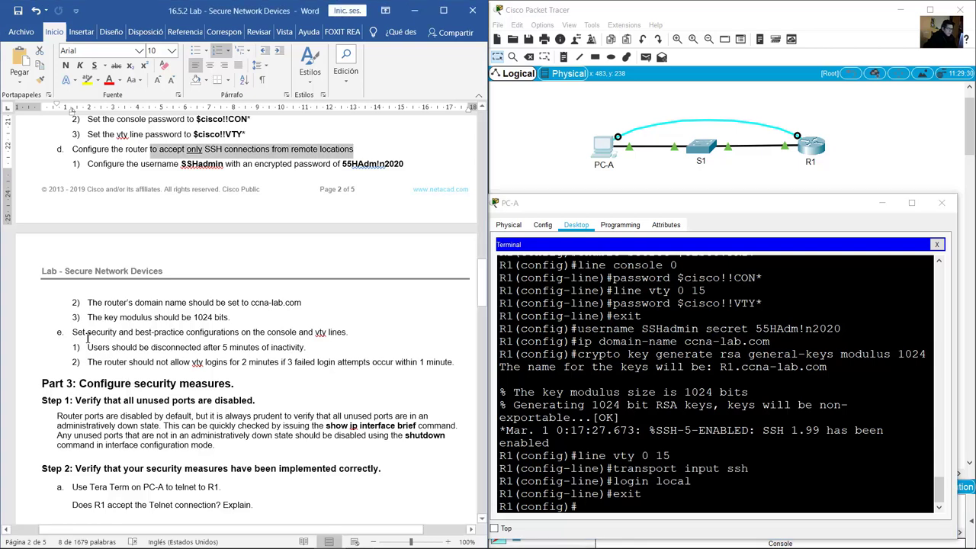
{"action": "left_click_drag", "start_coordinate": [153, 332], "coordinate": [72, 333]}
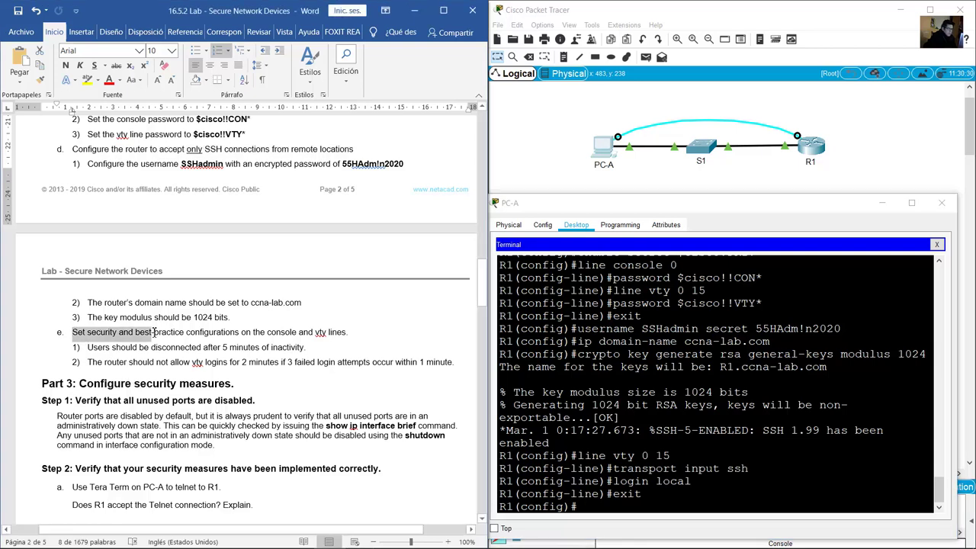
{"action": "left_click_drag", "start_coordinate": [153, 333], "coordinate": [355, 333]}
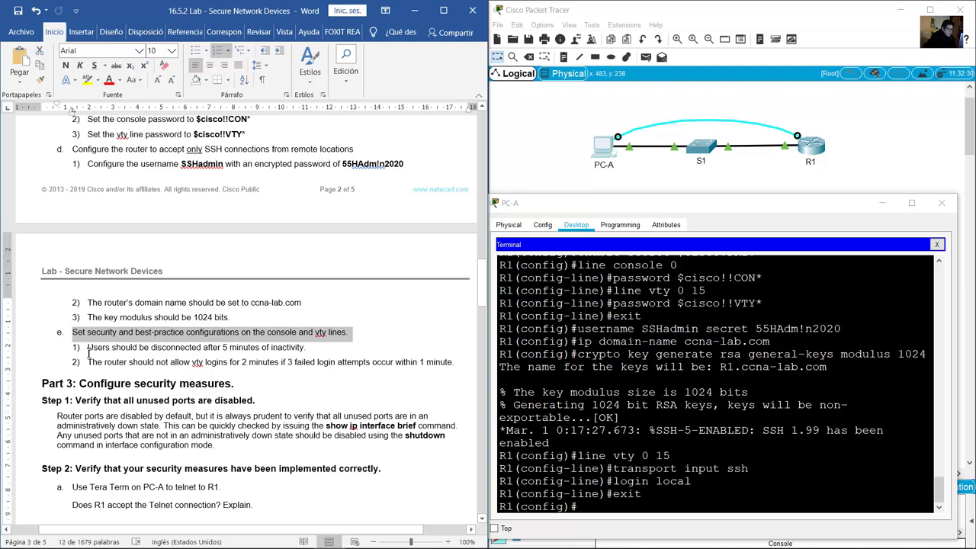
{"action": "left_click_drag", "start_coordinate": [98, 348], "coordinate": [321, 349]}
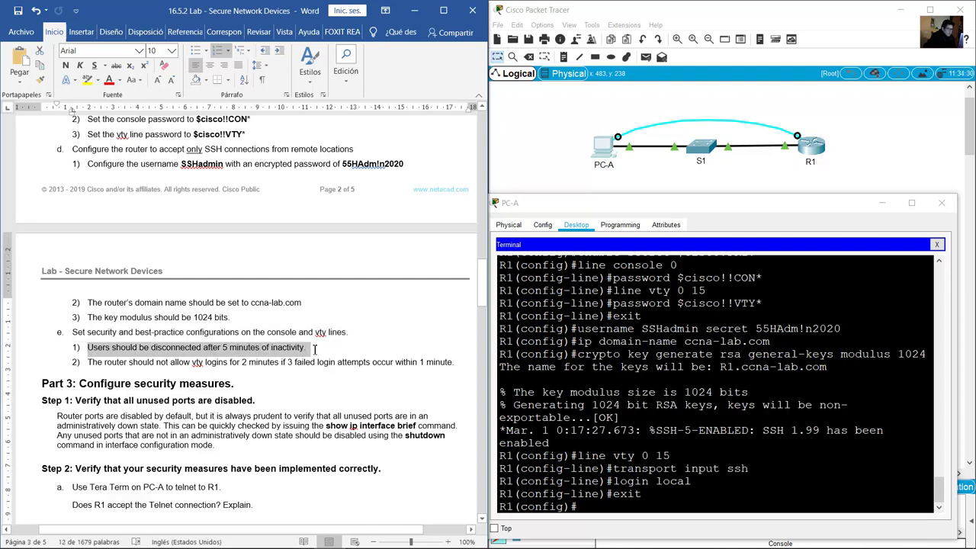
{"action": "left_click", "coordinate": [693, 513]}
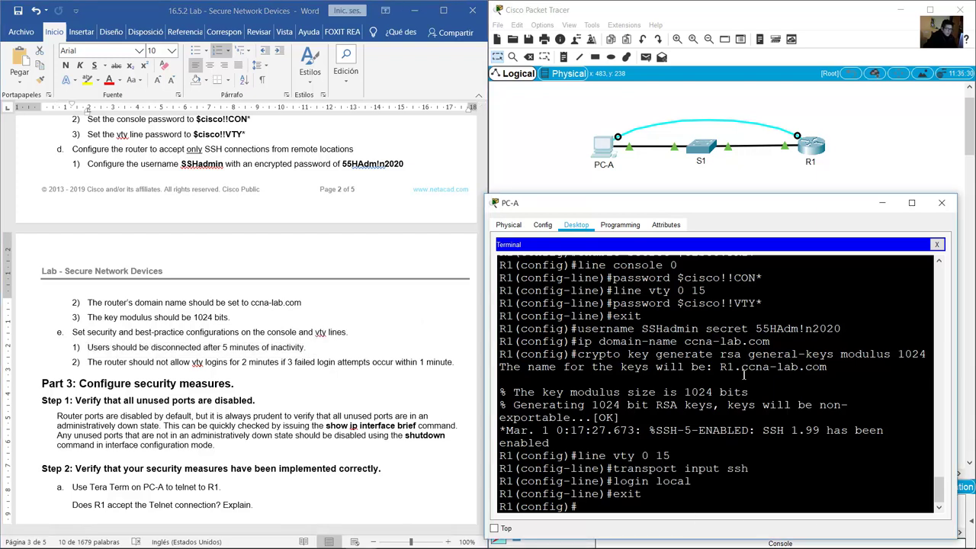
Set exec-timeout 5 0 on line console 0.
{"action": "type", "text": "line console 0"}
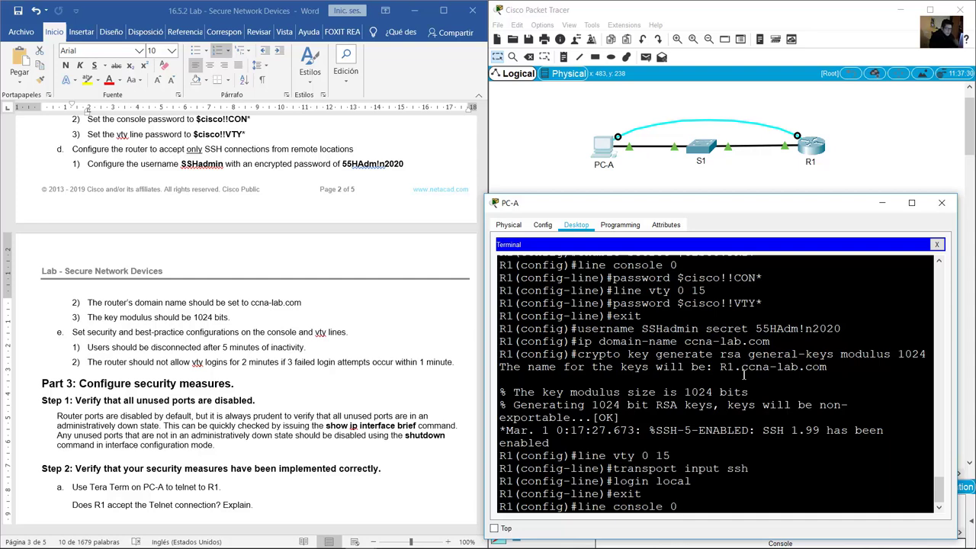
{"action": "key", "text": "Return"}
{"action": "type", "text": "exec.t"}
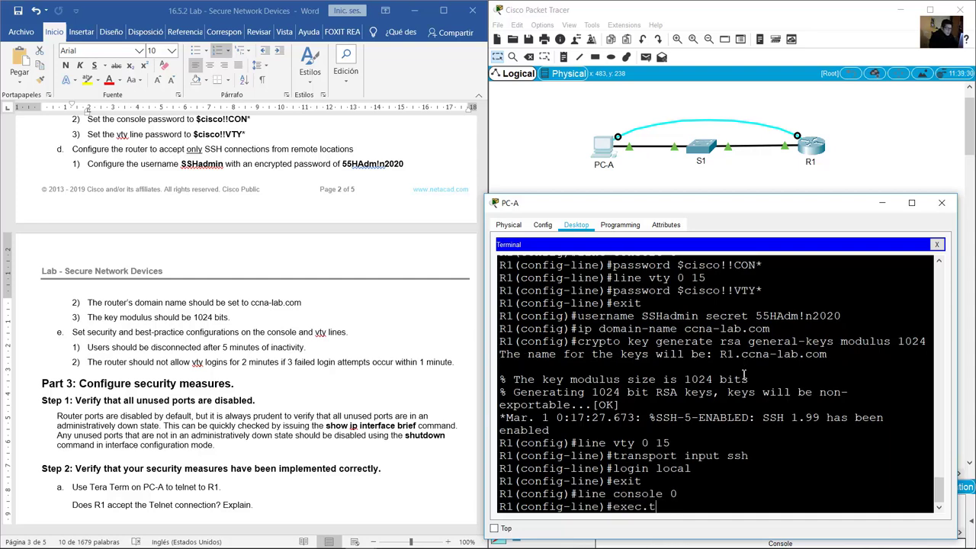
{"action": "type", "text": "imeout"}
{"action": "key", "text": "Left"}
{"action": "key", "text": "BackSpace"}
{"action": "type", "text": "-"}
{"action": "type", "text": " 5 0"}
{"action": "key", "text": "Return"}
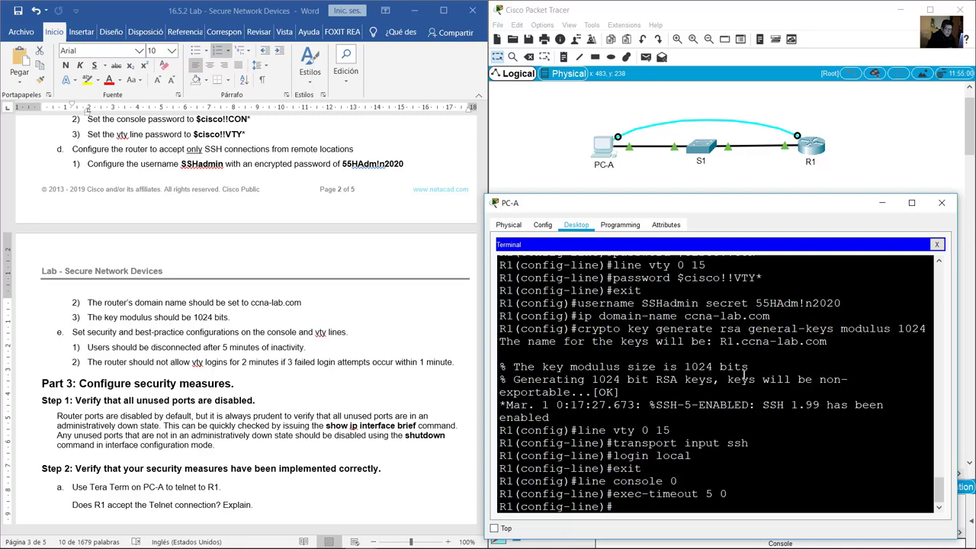
Apply exec-timeout 5 0 to line vty 0 15, then exit to global configuration.
{"action": "key", "text": "Up"}
{"action": "key", "text": "Up"}
{"action": "key", "text": "Up"}
{"action": "key", "text": "Up"}
{"action": "key", "text": "Up"}
{"action": "key", "text": "Up"}
{"action": "key", "text": "Return"}
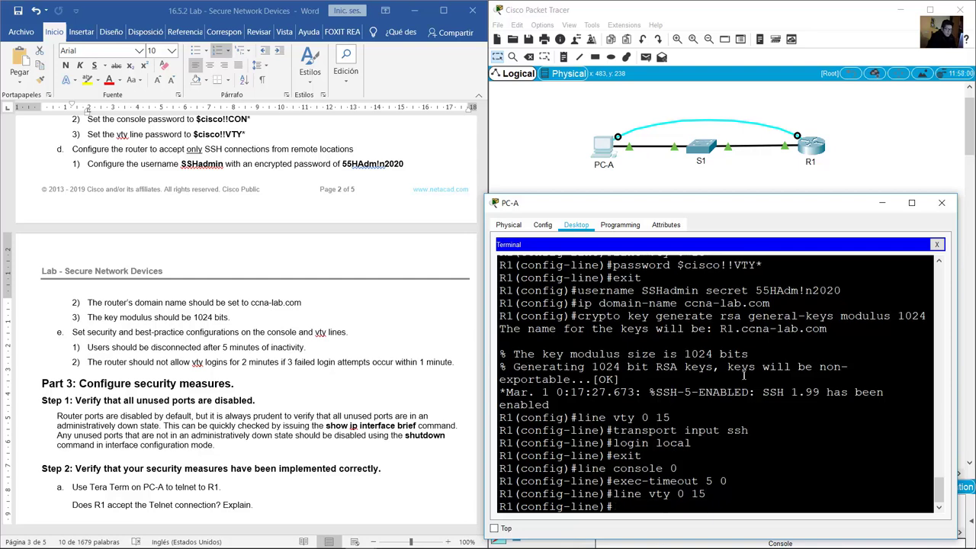
{"action": "key", "text": "Up"}
{"action": "key", "text": "Up"}
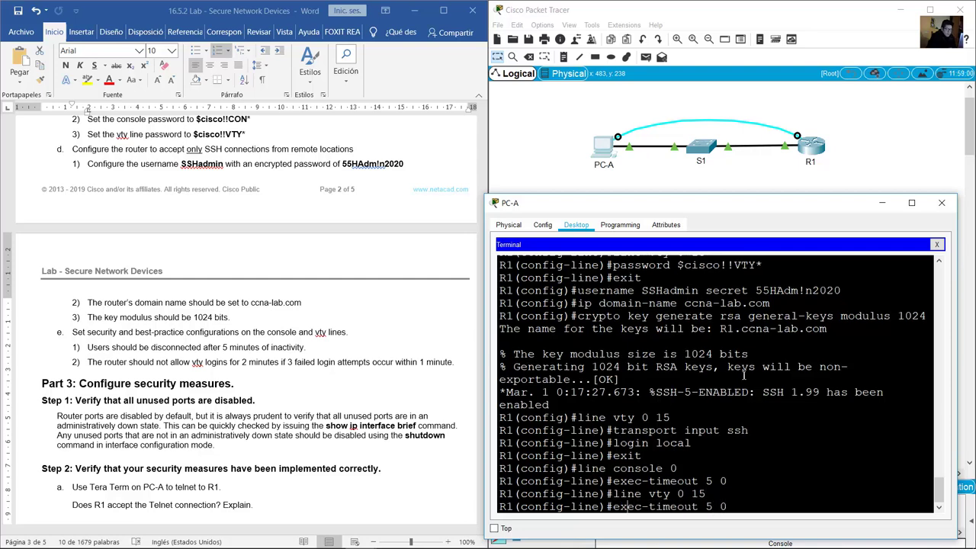
{"action": "key", "text": "Return"}
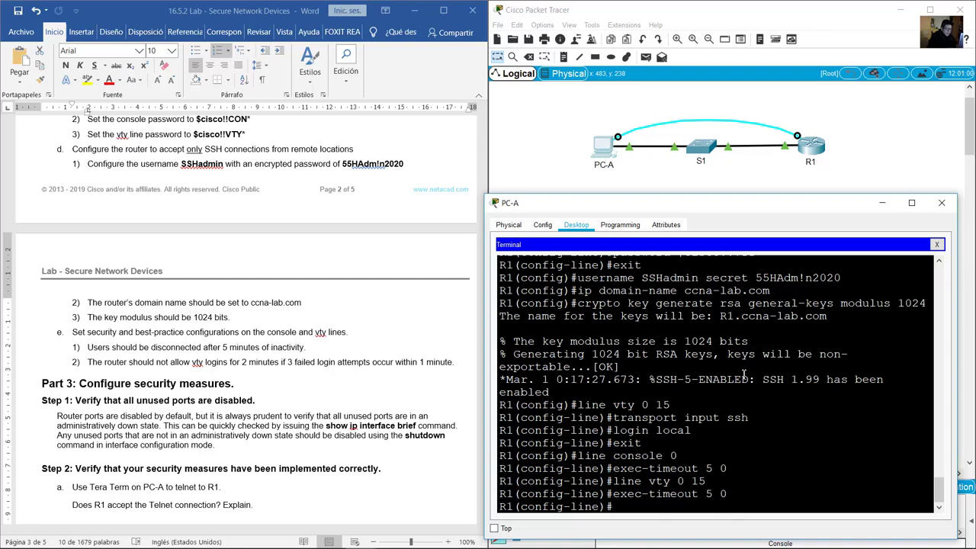
{"action": "type", "text": "exit"}
{"action": "key", "text": "Return"}
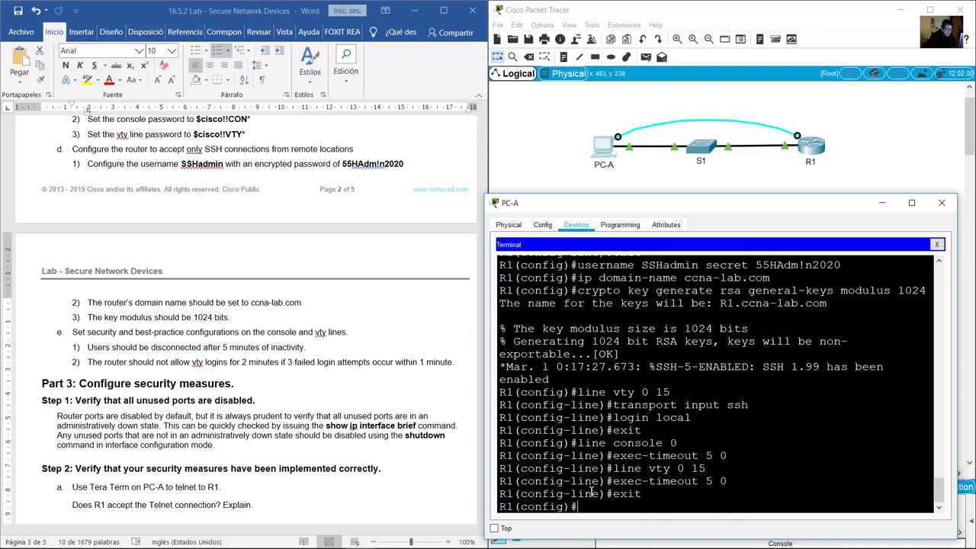
{"action": "left_click_drag", "start_coordinate": [579, 506], "coordinate": [503, 503]}
Begin R1's login block-for command with a 120-second blocking period.
{"action": "left_click_drag", "start_coordinate": [306, 347], "coordinate": [456, 367]}
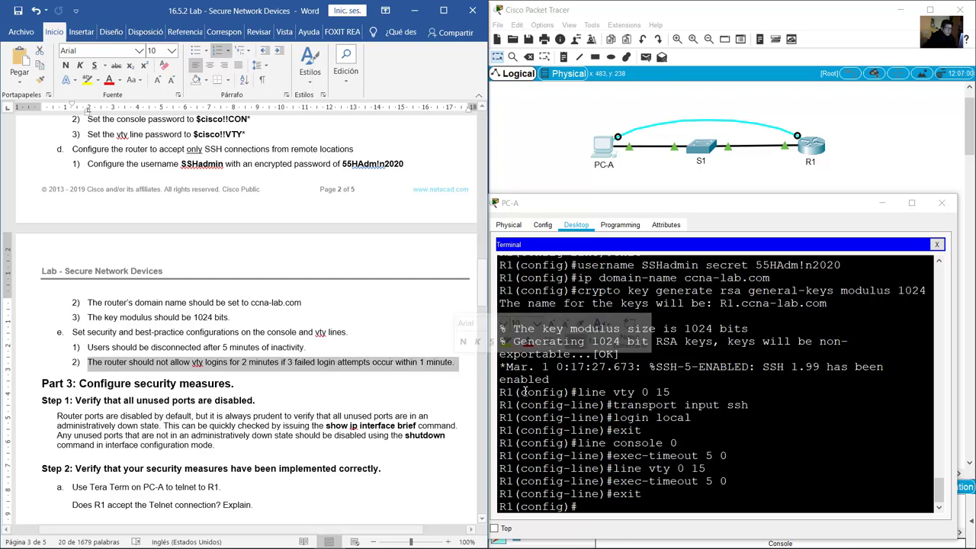
{"action": "left_click", "coordinate": [660, 506]}
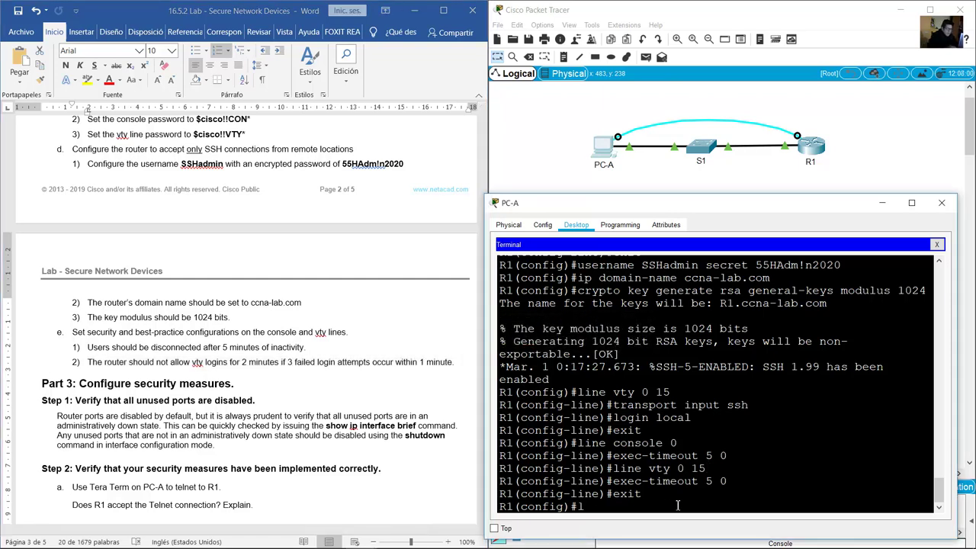
{"action": "type", "text": "login block-for"}
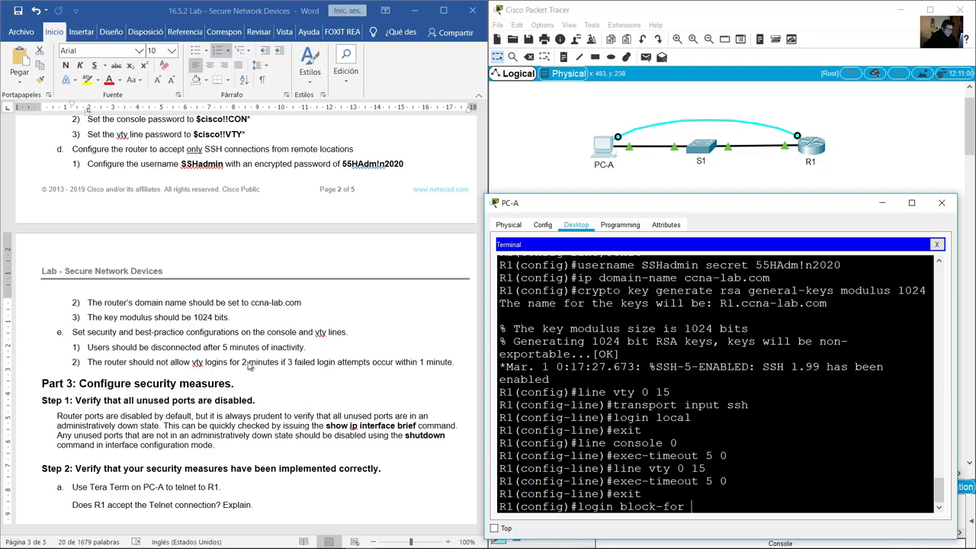
{"action": "left_click", "coordinate": [205, 364]}
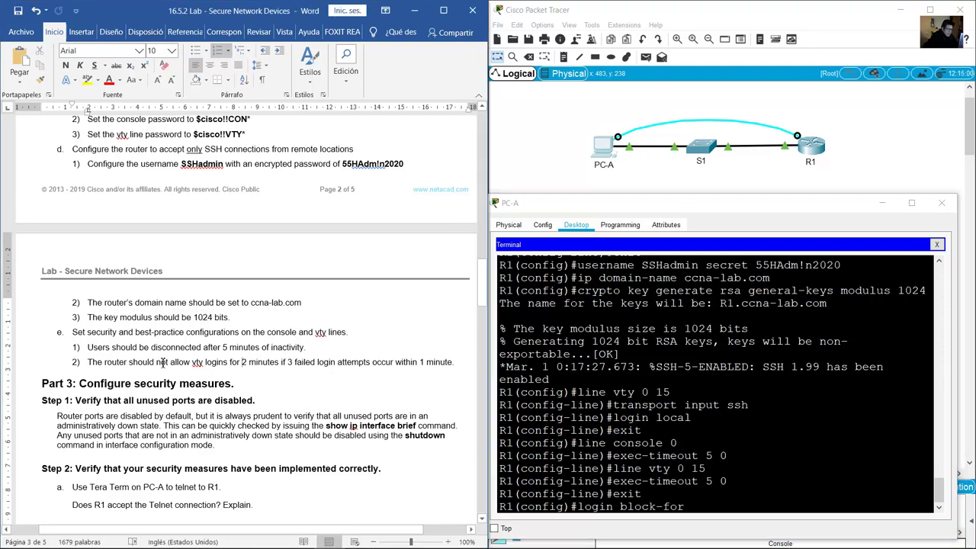
{"action": "left_click_drag", "start_coordinate": [241, 362], "coordinate": [281, 362]}
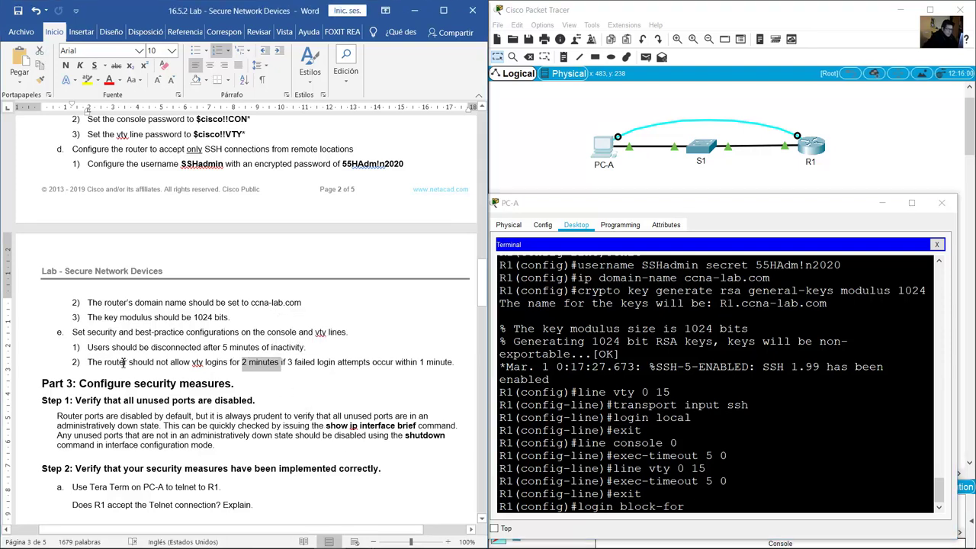
{"action": "left_click_drag", "start_coordinate": [157, 364], "coordinate": [280, 363]}
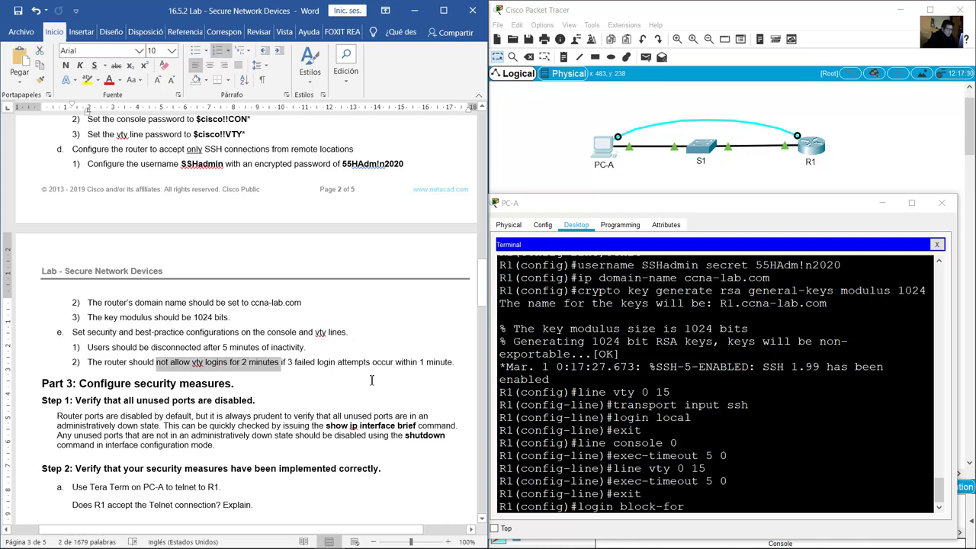
{"action": "left_click", "coordinate": [709, 507]}
{"action": "type", "text": "120"}
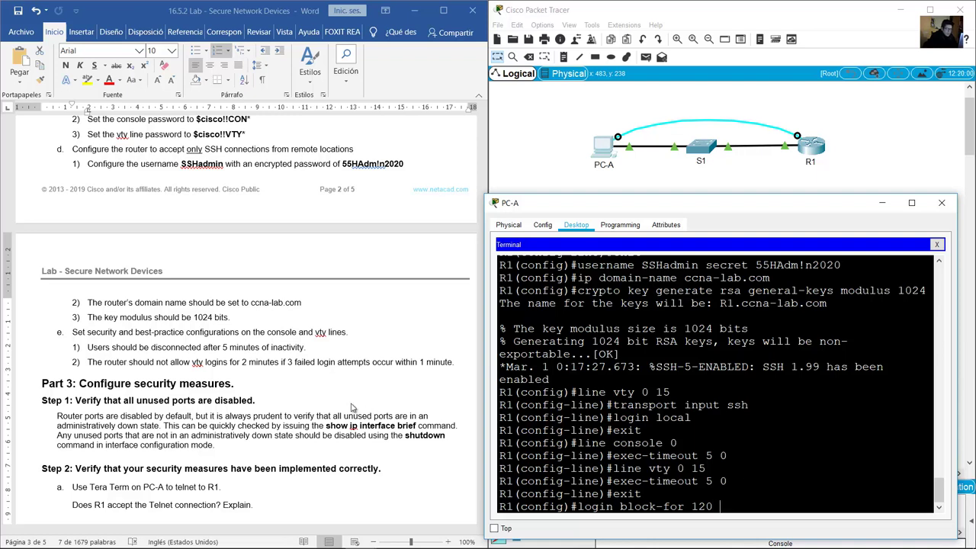
Finish the rule with 3 attempts within 60 seconds and apply it on R1.
{"action": "left_click", "coordinate": [321, 363]}
{"action": "left_click_drag", "start_coordinate": [288, 362], "coordinate": [371, 364]}
{"action": "left_click", "coordinate": [746, 504]}
{"action": "type", "text": "attempr"}
{"action": "type", "text": "s 3"}
{"action": "left_click", "coordinate": [378, 369]}
{"action": "left_click", "coordinate": [427, 362]}
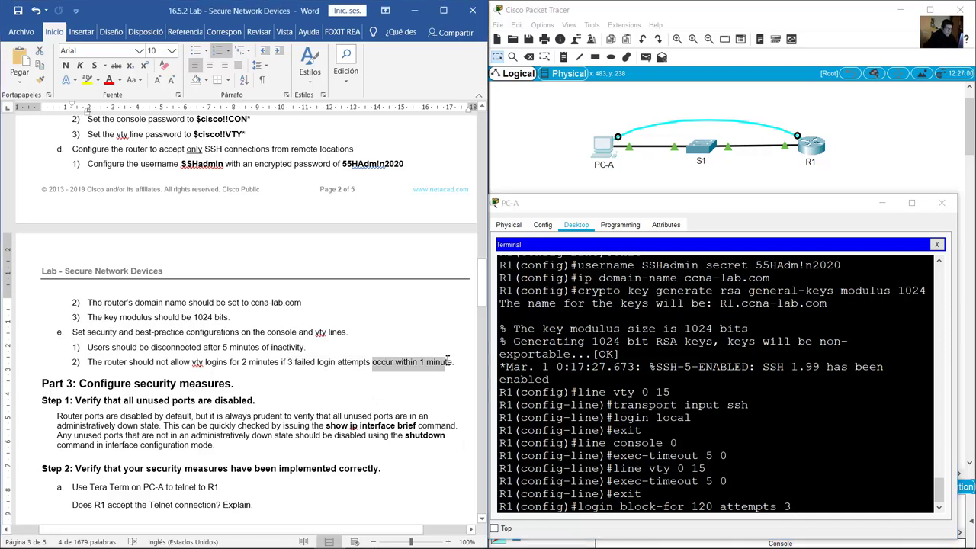
{"action": "left_click", "coordinate": [814, 505]}
{"action": "type", "text": "within 60"}
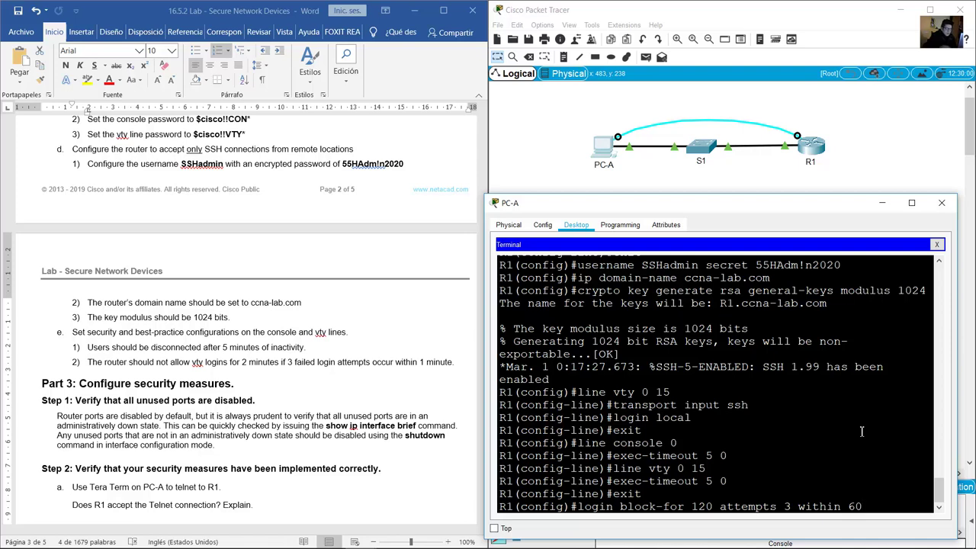
{"action": "key", "text": "Return"}
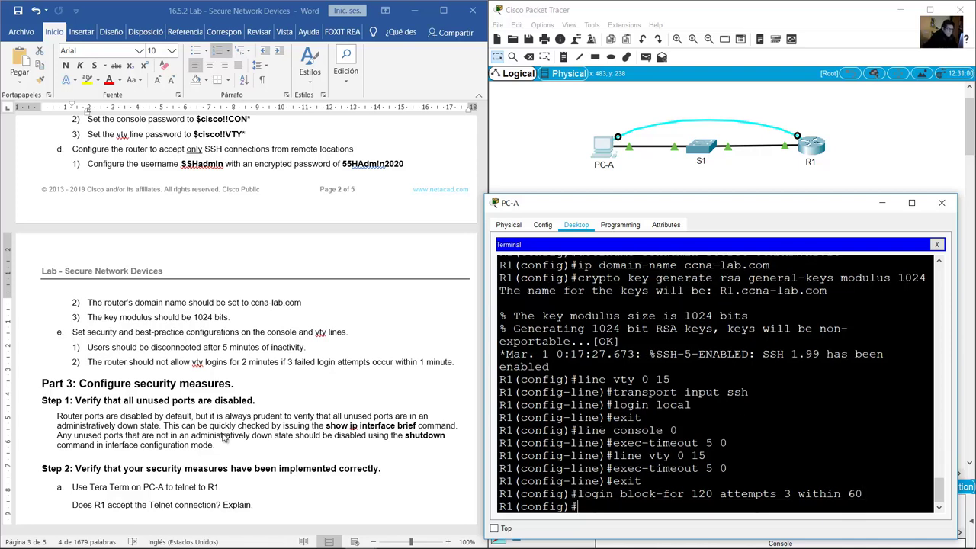
{"action": "key", "text": "alt+Tab"}
Read Part 3 Step 1 on verifying that unused router ports are shut down.
{"action": "scroll", "coordinate": [149, 333], "scroll_direction": "down", "scroll_amount": 5}
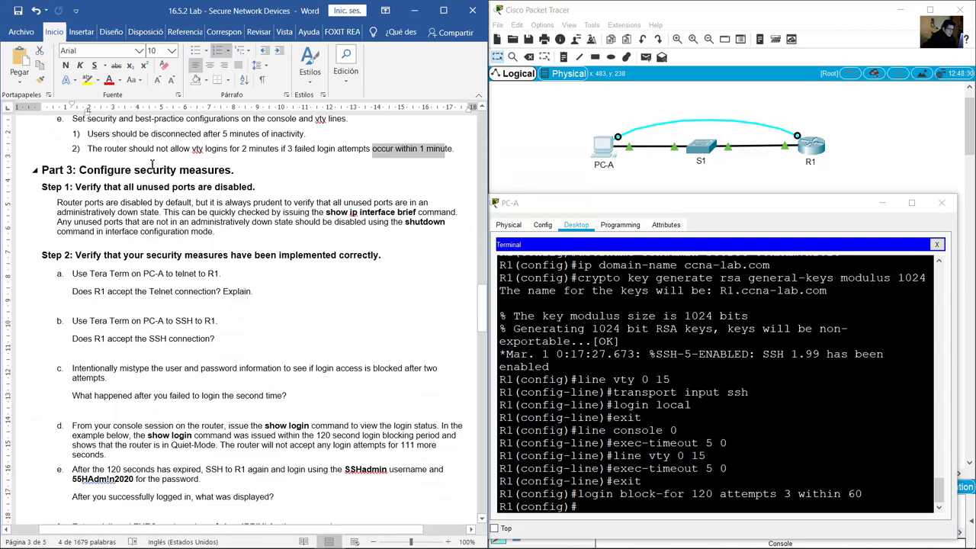
{"action": "left_click_drag", "start_coordinate": [79, 170], "coordinate": [233, 170]}
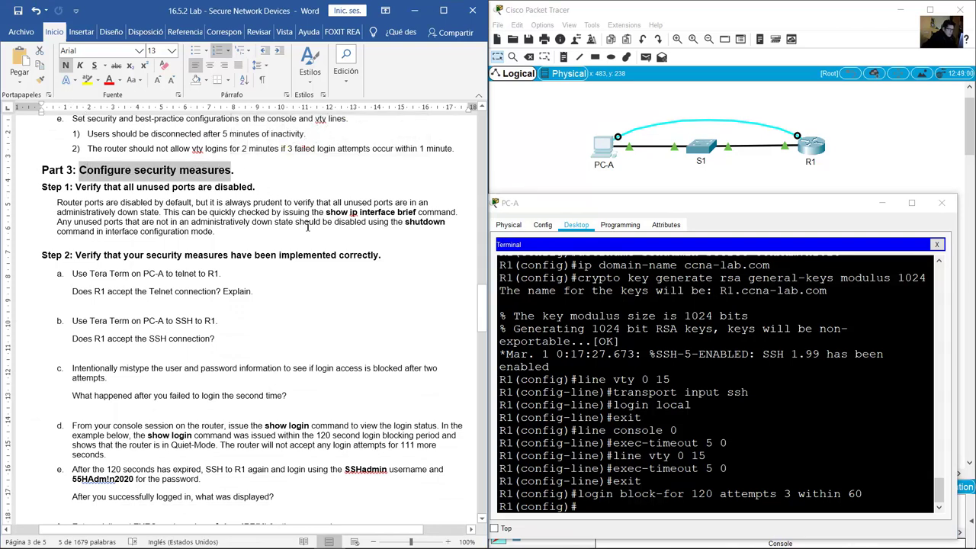
{"action": "left_click", "coordinate": [226, 221]}
{"action": "double_click", "coordinate": [88, 187]}
{"action": "left_click_drag", "start_coordinate": [118, 183], "coordinate": [260, 187]}
{"action": "left_click", "coordinate": [294, 231]}
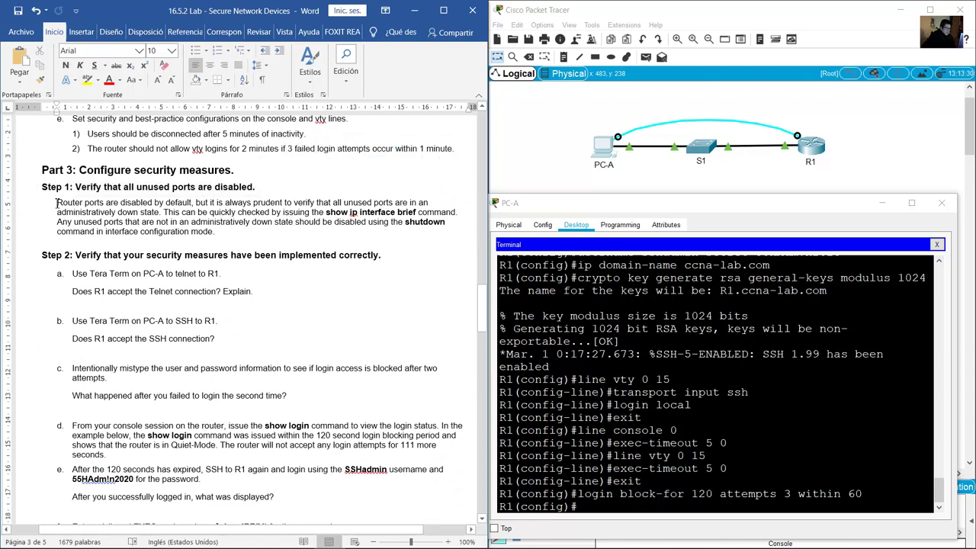
{"action": "left_click_drag", "start_coordinate": [96, 202], "coordinate": [459, 213]}
{"action": "left_click_drag", "start_coordinate": [59, 222], "coordinate": [246, 243]}
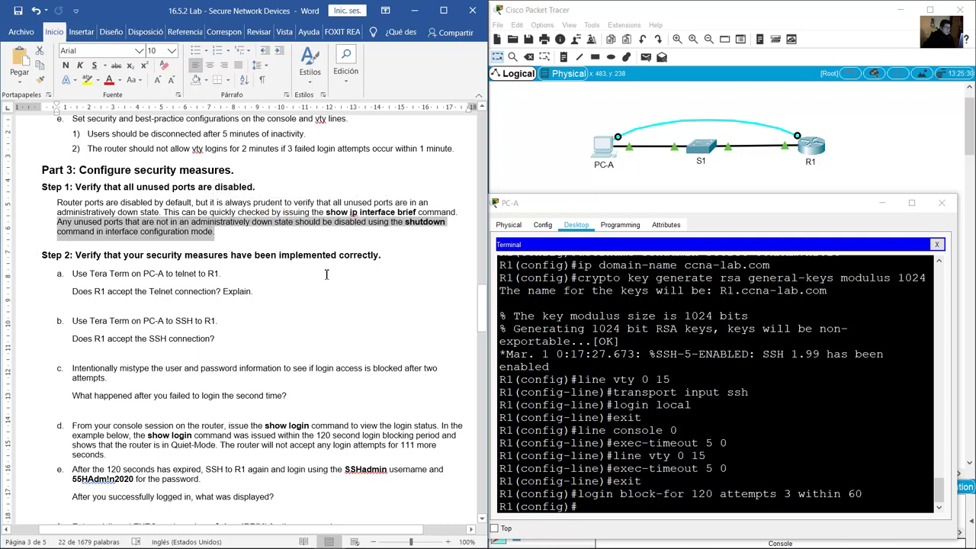
{"action": "left_click", "coordinate": [600, 494]}
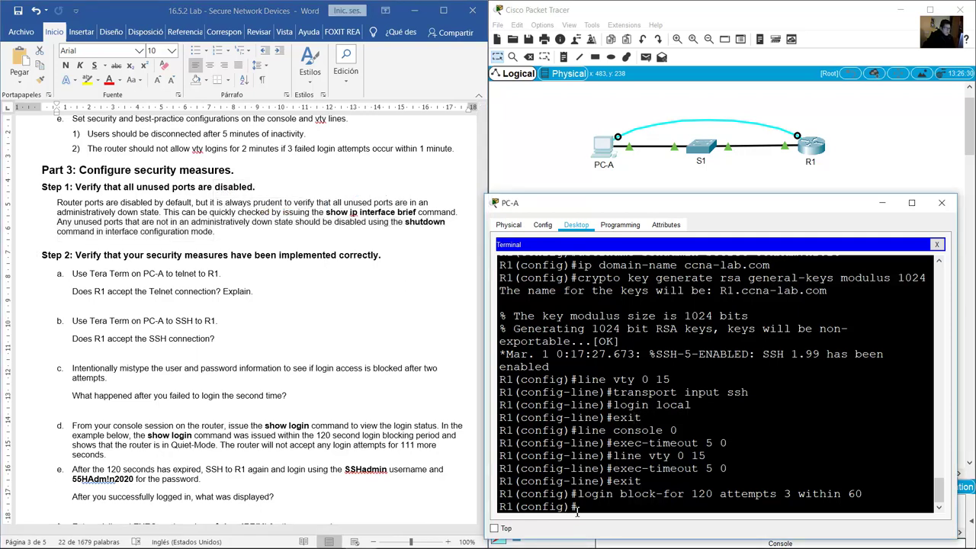
Exit configuration mode and run show ip interface brief on R1.
{"action": "left_click_drag", "start_coordinate": [570, 508], "coordinate": [473, 503]}
{"action": "type", "text": "exit"}
{"action": "key", "text": "Return"}
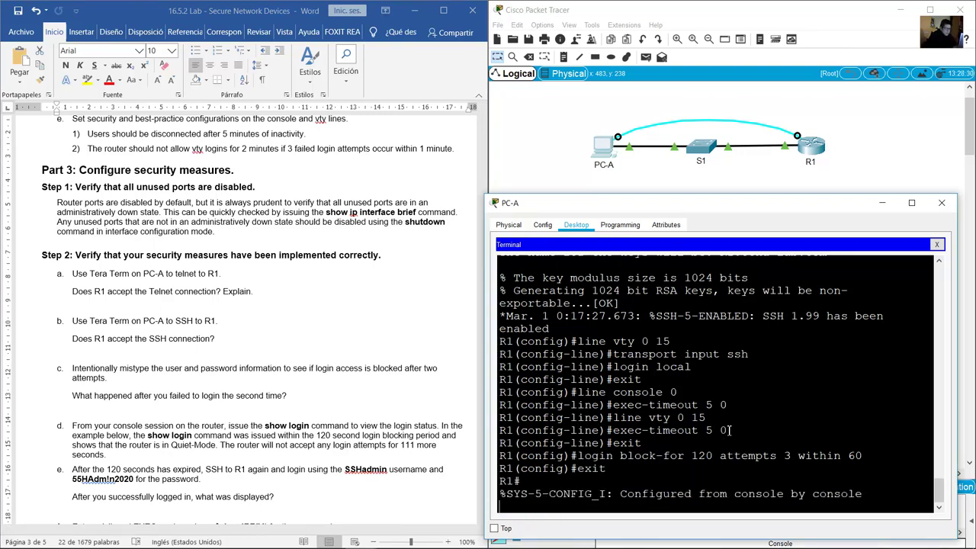
{"action": "key", "text": "Return"}
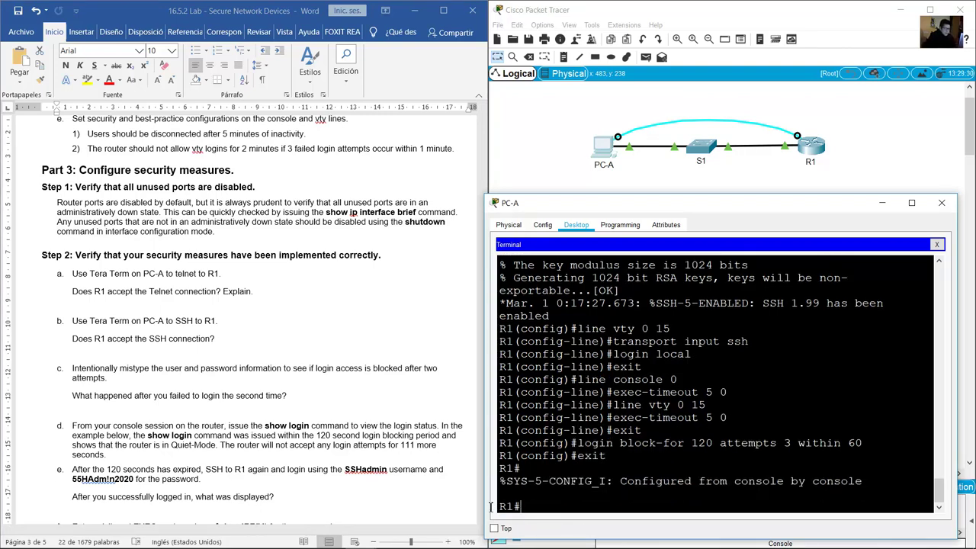
{"action": "type", "text": "show ip interface brief"}
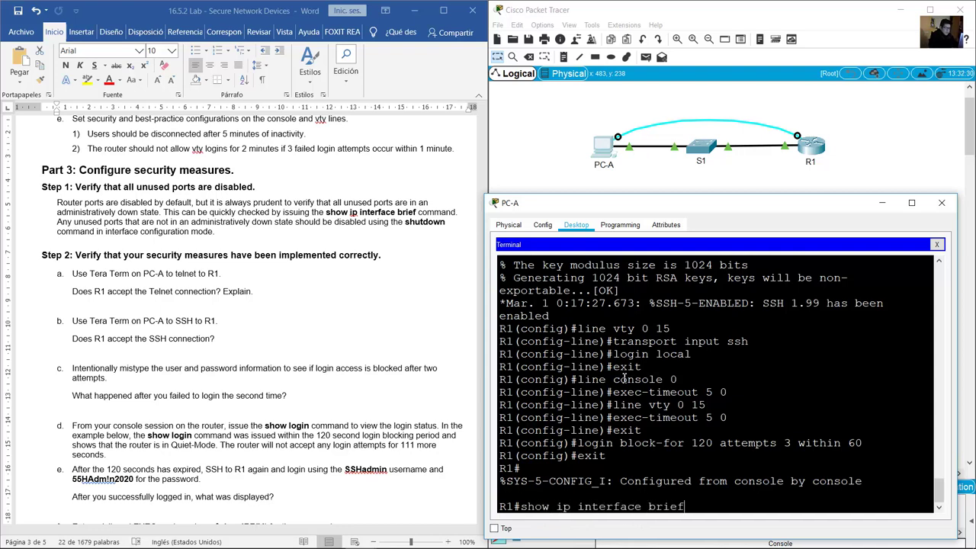
{"action": "key", "text": "Return"}
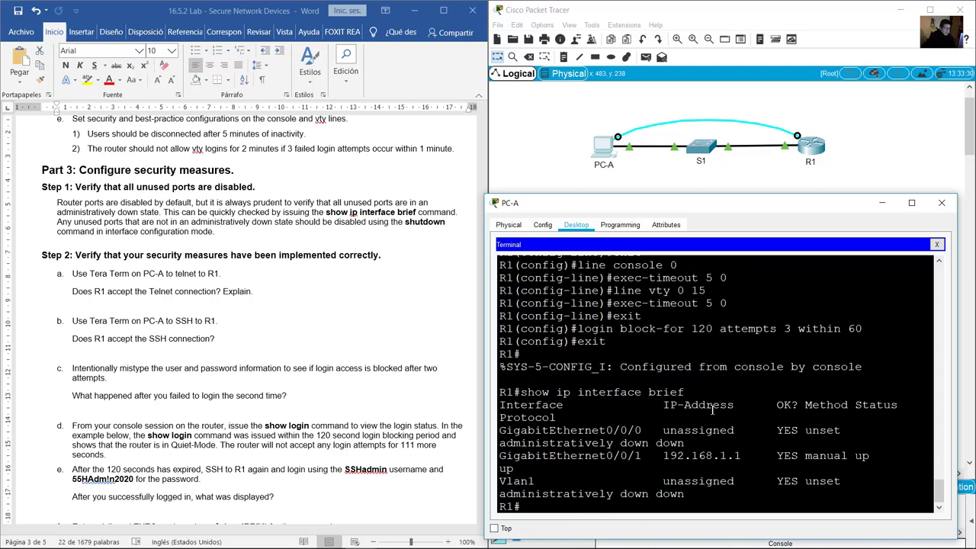
Widen PC-A's window and mark G0/0/0 administratively down and G0/0/1 up.
{"action": "left_click_drag", "start_coordinate": [959, 357], "coordinate": [971, 357]}
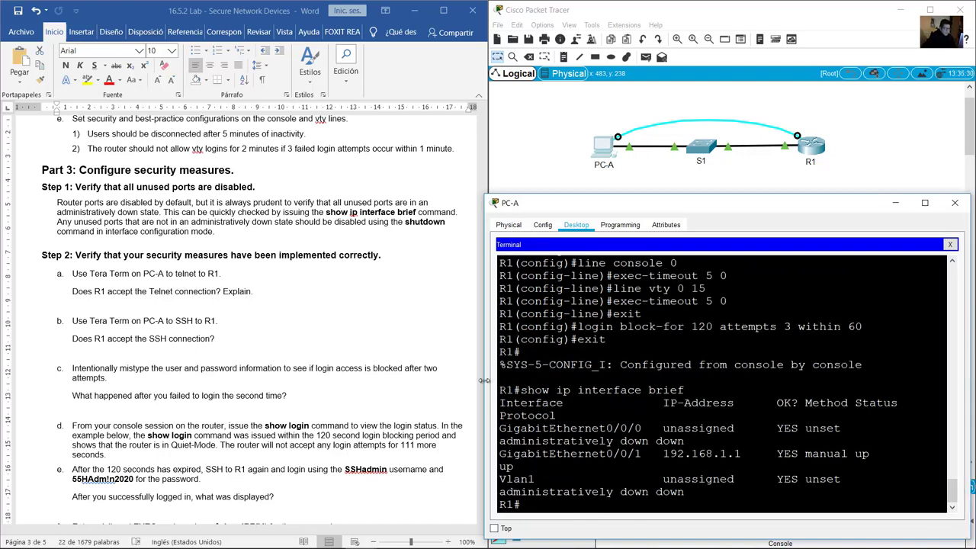
{"action": "left_click_drag", "start_coordinate": [487, 385], "coordinate": [356, 388]}
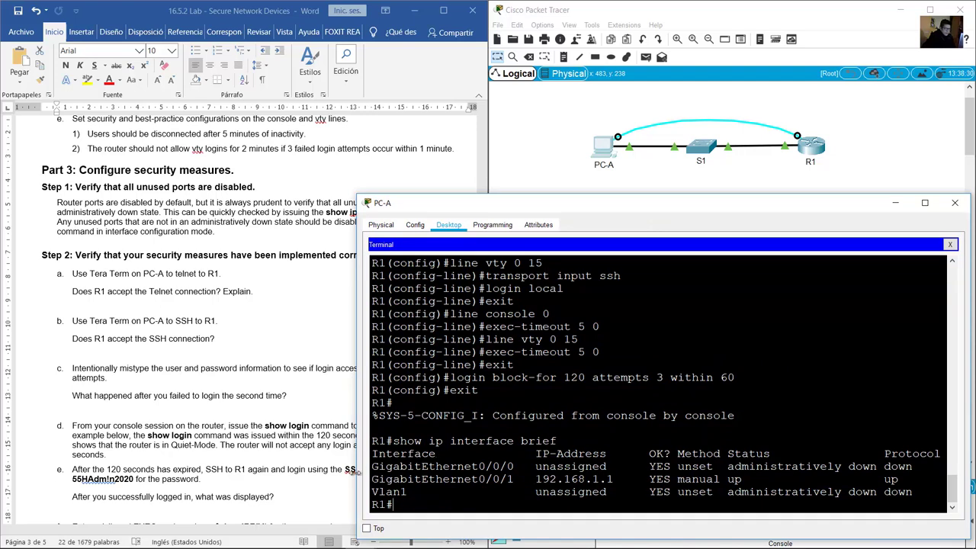
{"action": "left_click_drag", "start_coordinate": [379, 466], "coordinate": [515, 466]}
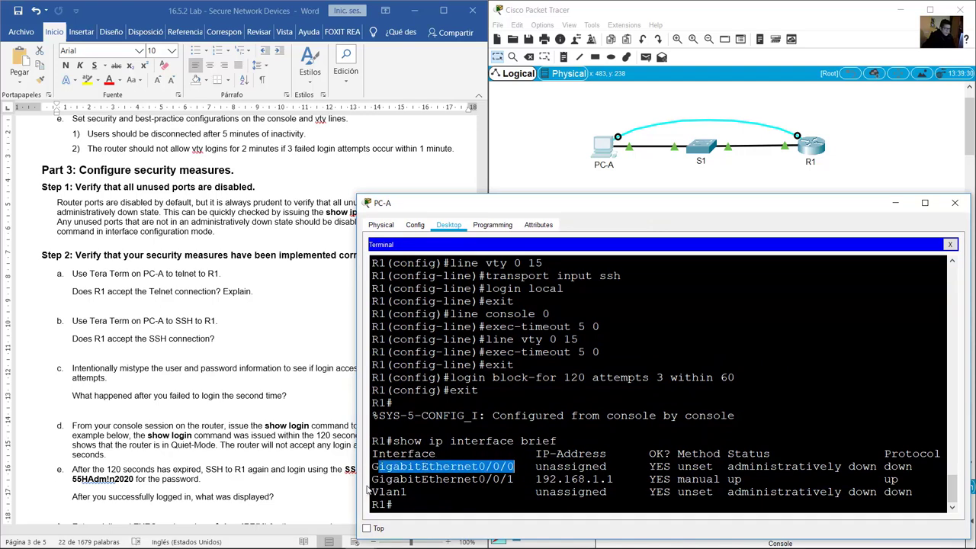
{"action": "left_click_drag", "start_coordinate": [379, 479], "coordinate": [521, 466]}
{"action": "left_click_drag", "start_coordinate": [733, 466], "coordinate": [890, 467]}
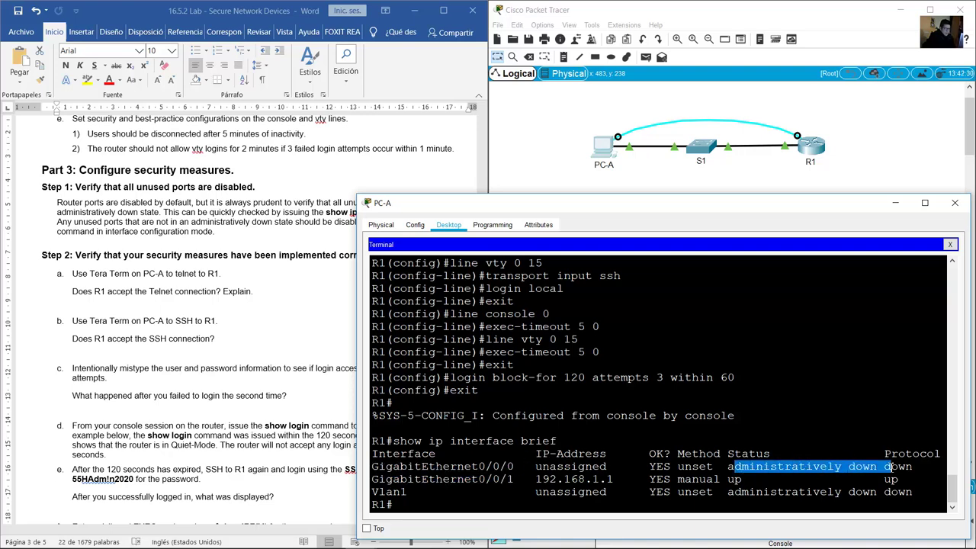
{"action": "left_click_drag", "start_coordinate": [400, 479], "coordinate": [515, 479]}
{"action": "left_click_drag", "start_coordinate": [729, 479], "coordinate": [749, 481]}
Note G0/0/1's protocol is up, then read Step 2's task to telnet from PC-A to R1.
{"action": "left_click_drag", "start_coordinate": [886, 478], "coordinate": [907, 479]}
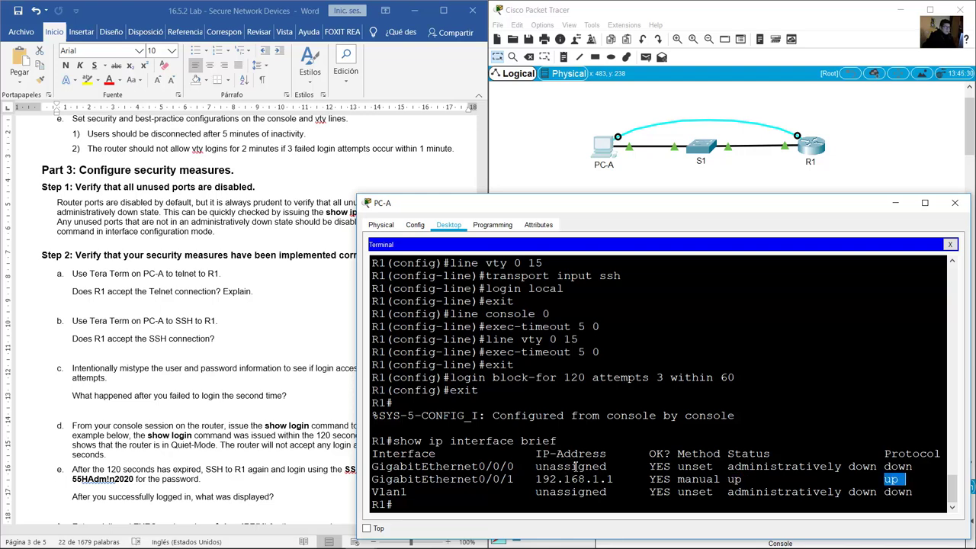
{"action": "left_click", "coordinate": [99, 410]}
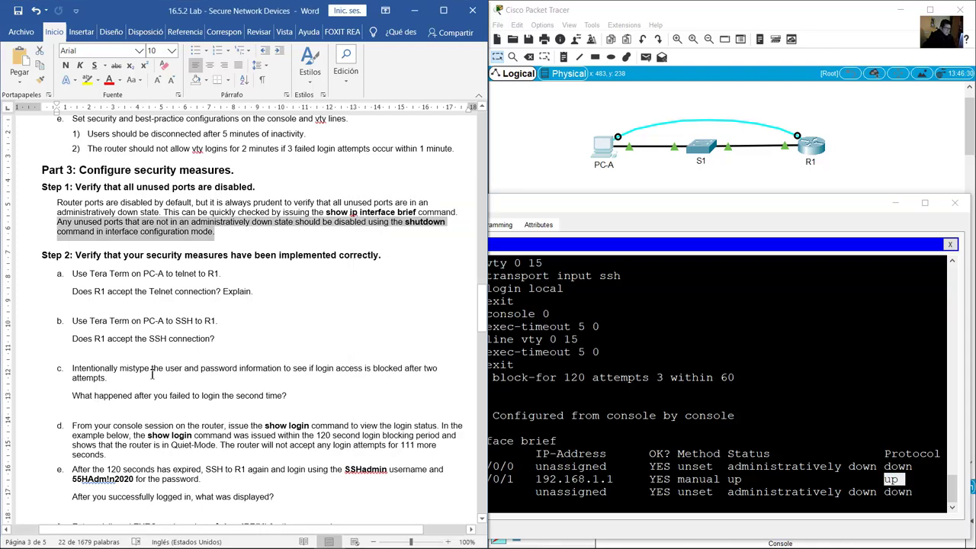
{"action": "left_click_drag", "start_coordinate": [84, 255], "coordinate": [386, 258]}
{"action": "scroll", "coordinate": [318, 292], "scroll_direction": "down", "scroll_amount": 3}
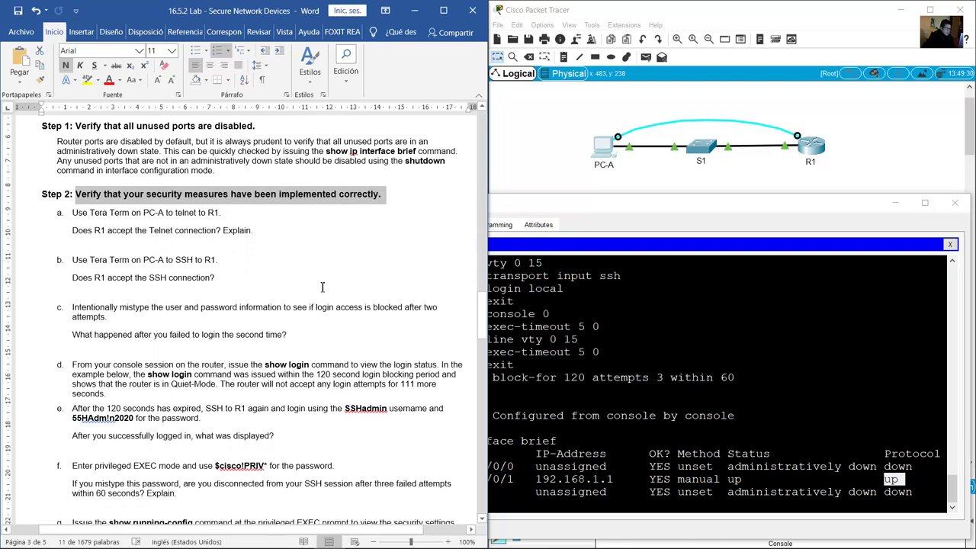
{"action": "left_click_drag", "start_coordinate": [74, 181], "coordinate": [222, 184]}
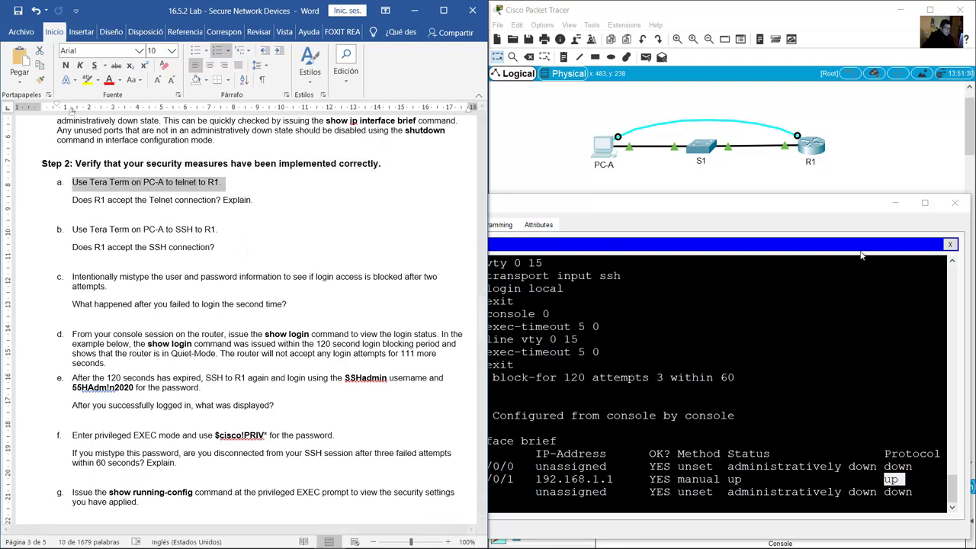
Close R1's console terminal on PC-A.
{"action": "left_click", "coordinate": [774, 208]}
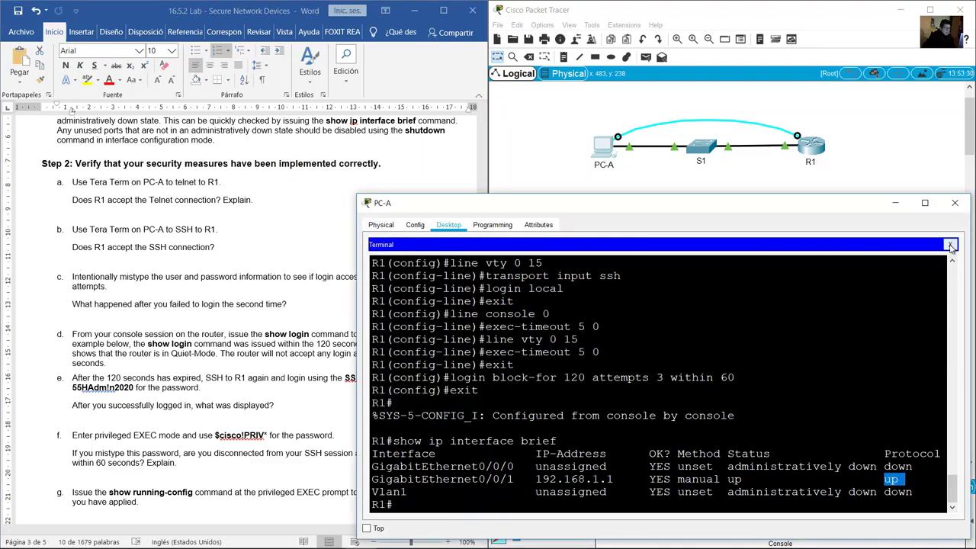
{"action": "left_click", "coordinate": [680, 159]}
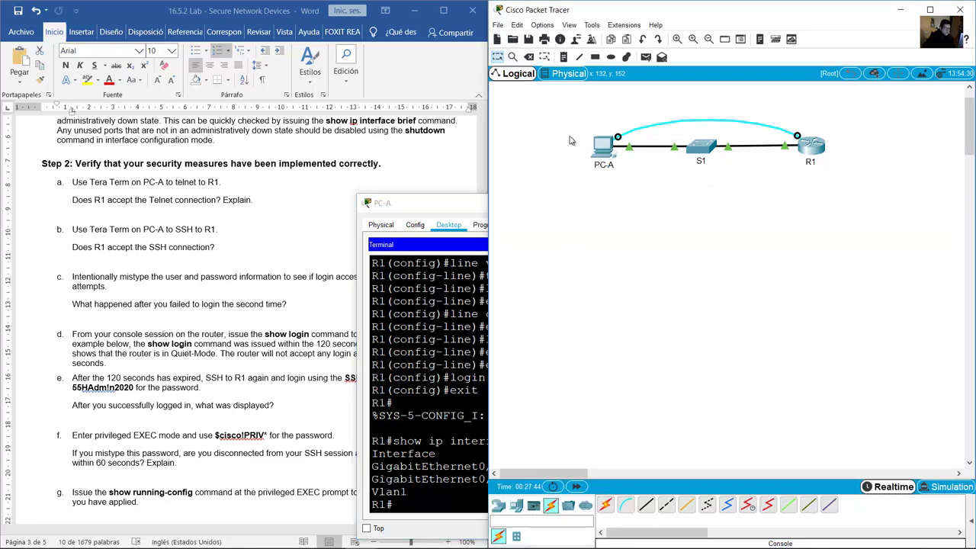
{"action": "left_click", "coordinate": [603, 145]}
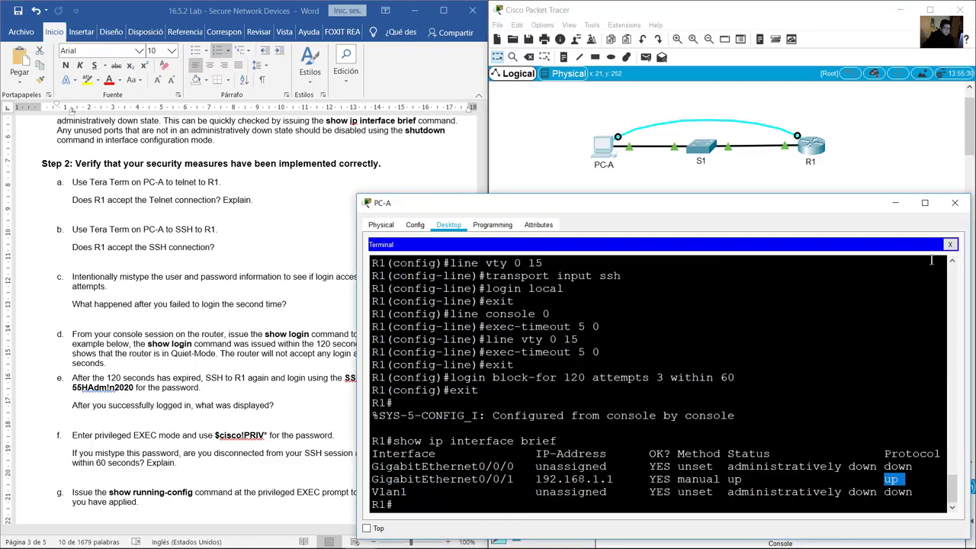
{"action": "left_click", "coordinate": [949, 244]}
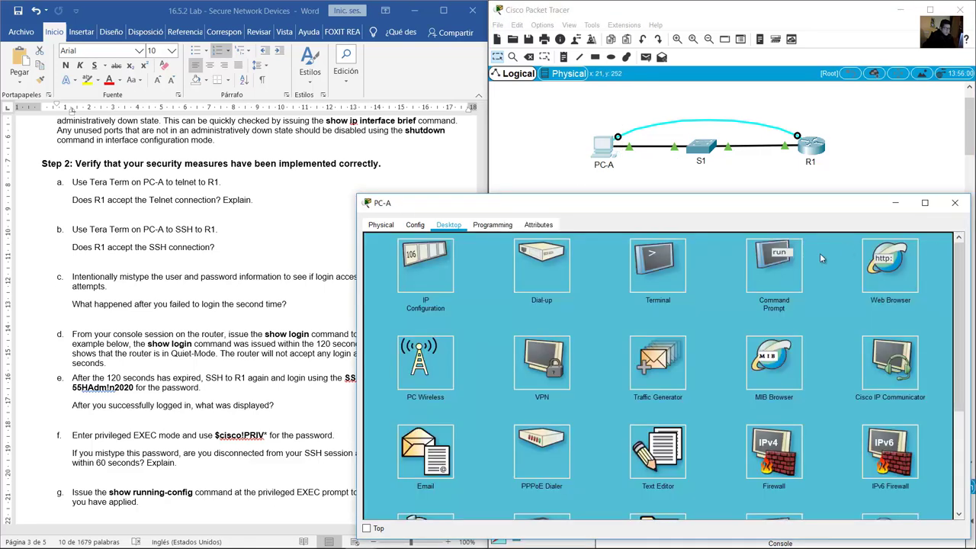
Run telnet 192.168.1.1 from PC-A's command prompt.
{"action": "left_click", "coordinate": [771, 284]}
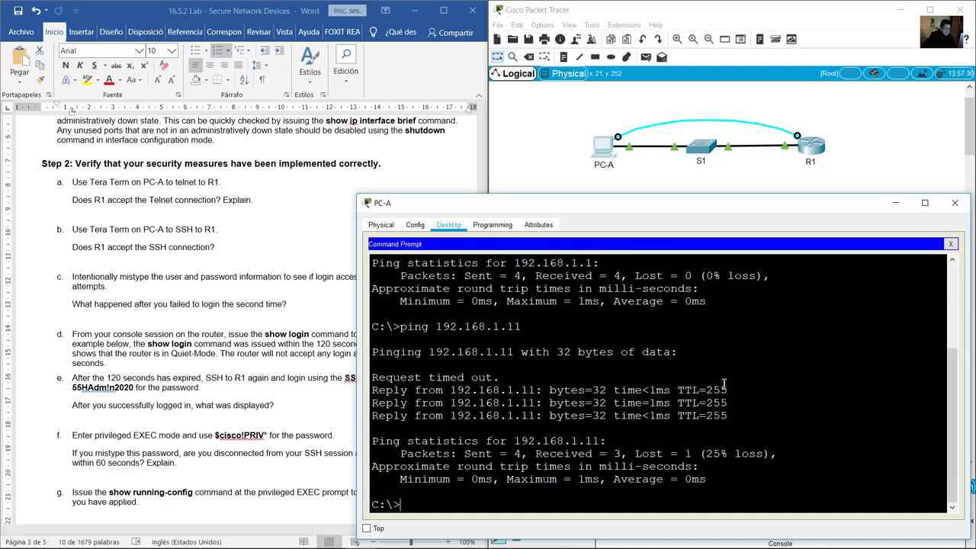
{"action": "left_click", "coordinate": [174, 243]}
{"action": "left_click", "coordinate": [122, 190]}
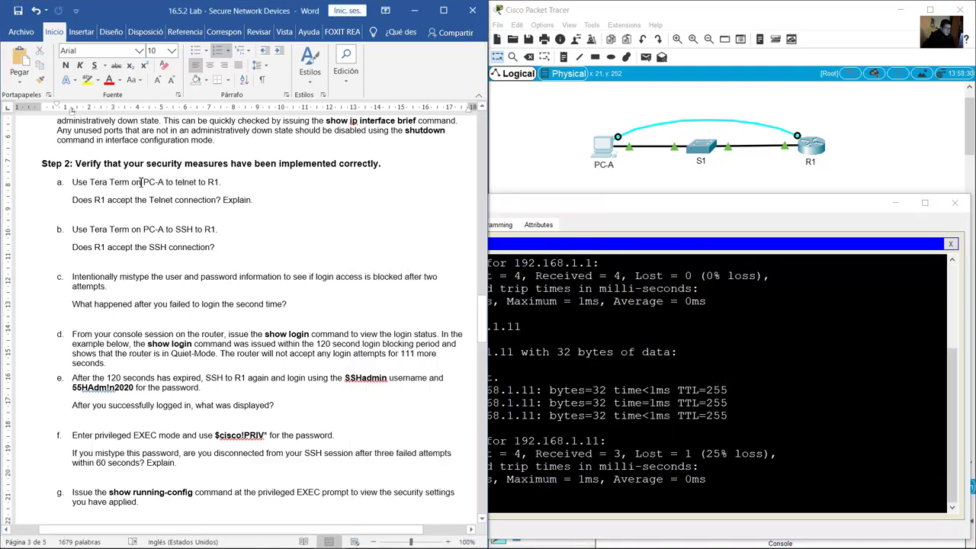
{"action": "left_click_drag", "start_coordinate": [222, 181], "coordinate": [133, 181]}
{"action": "left_click", "coordinate": [663, 496]}
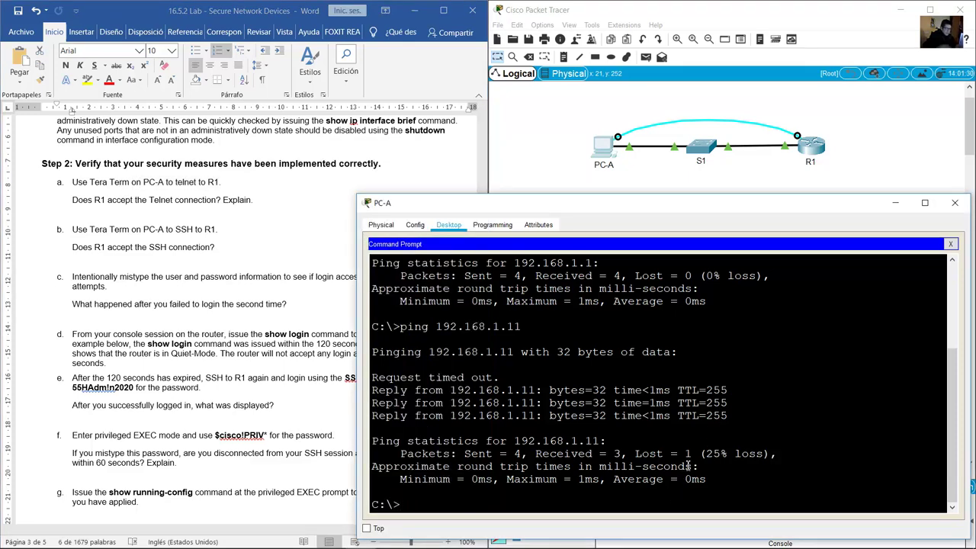
{"action": "type", "text": "telnet 192.168.1.1"}
{"action": "key", "text": "Return"}
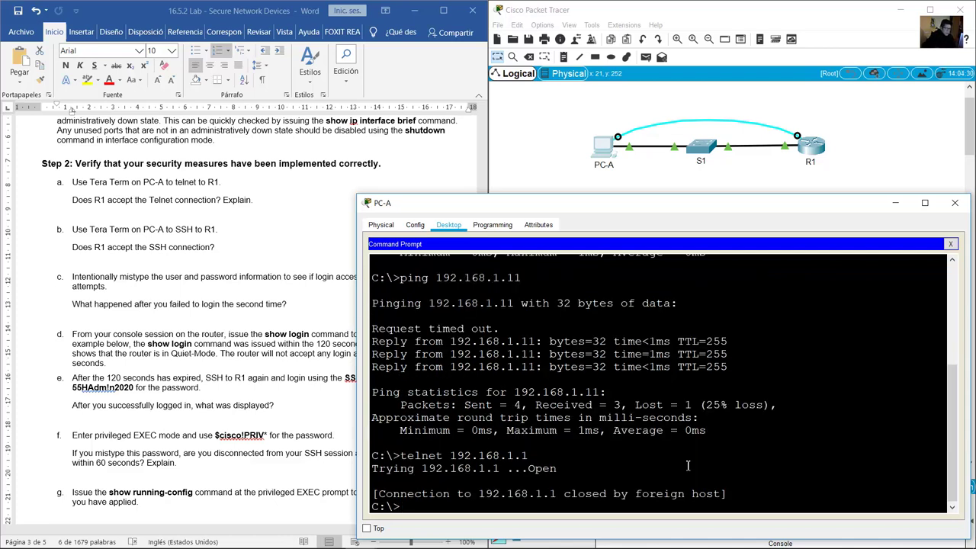
Confirm the connection was closed by the foreign host, then close the command prompt.
{"action": "left_click_drag", "start_coordinate": [381, 493], "coordinate": [715, 495]}
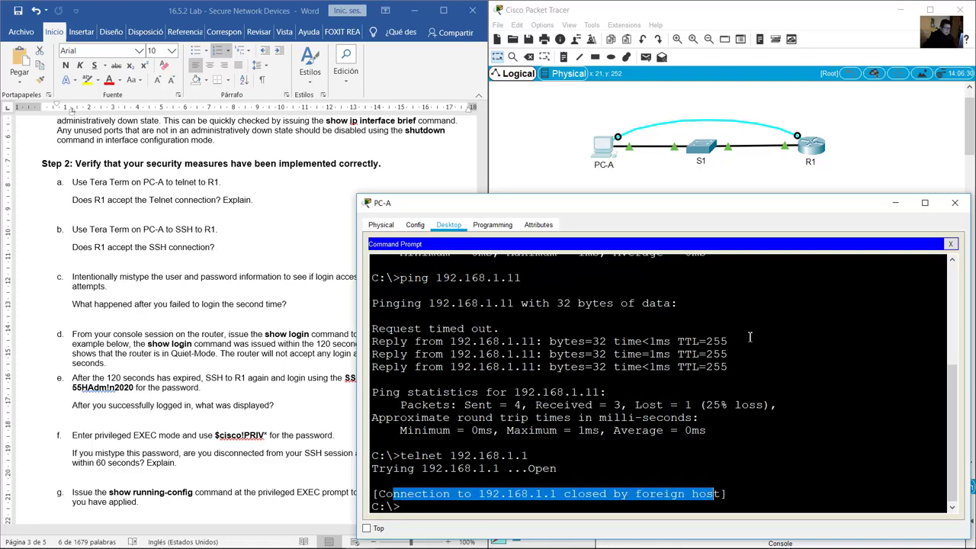
{"action": "left_click_drag", "start_coordinate": [220, 182], "coordinate": [130, 182]}
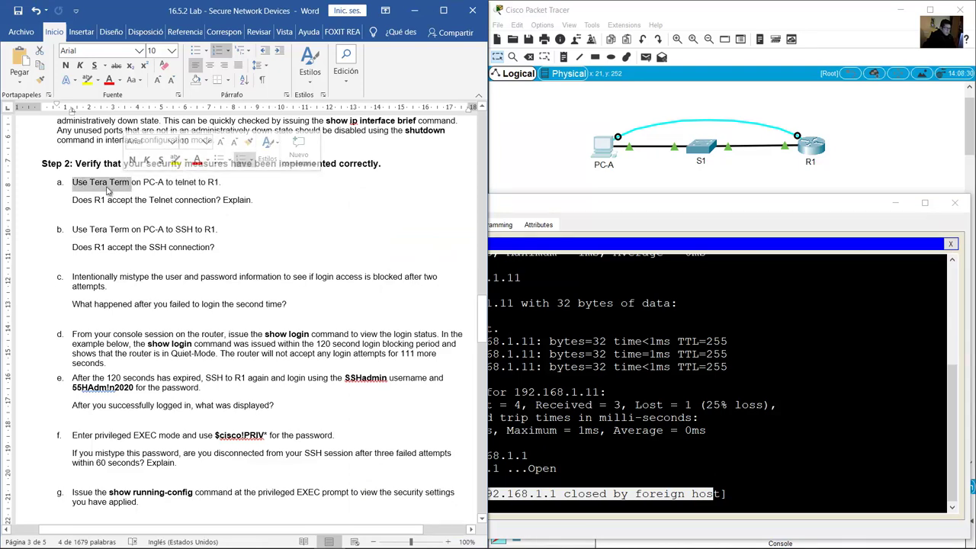
{"action": "left_click", "coordinate": [941, 248]}
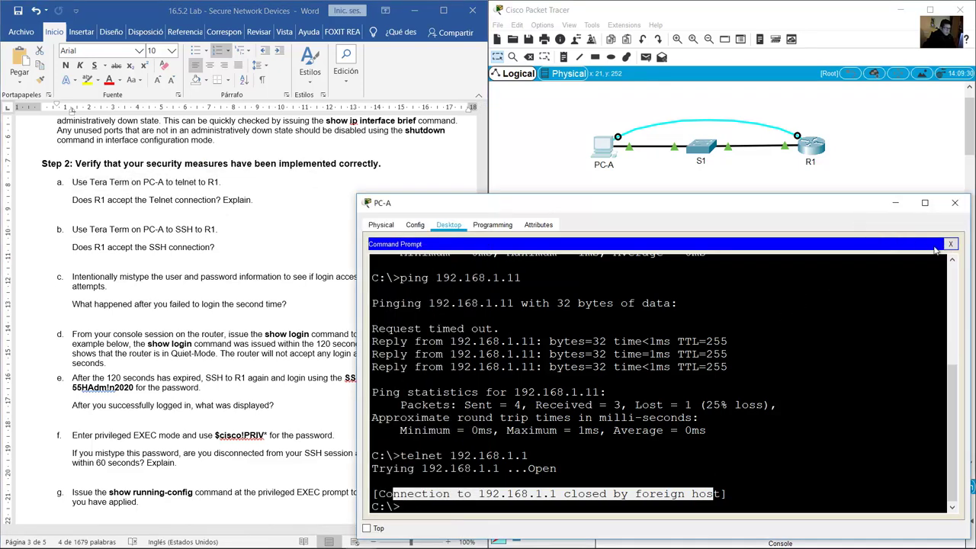
{"action": "left_click", "coordinate": [949, 244]}
{"action": "scroll", "coordinate": [766, 385], "scroll_direction": "down", "scroll_amount": 5}
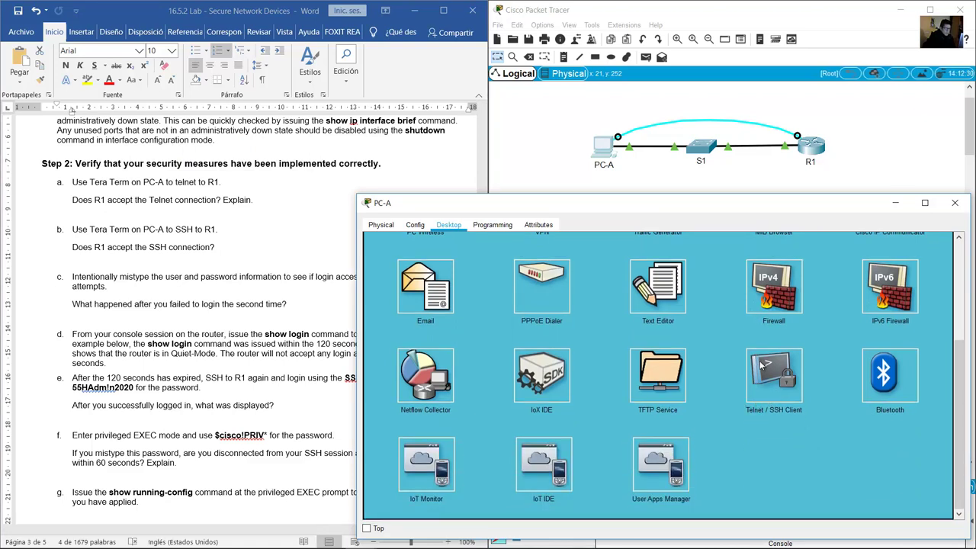
Try a Telnet connection to 192.168.1.1 in the Telnet / SSH Client and decline reconnecting.
{"action": "left_click", "coordinate": [761, 366]}
{"action": "left_click", "coordinate": [476, 275]}
{"action": "left_click", "coordinate": [482, 293]}
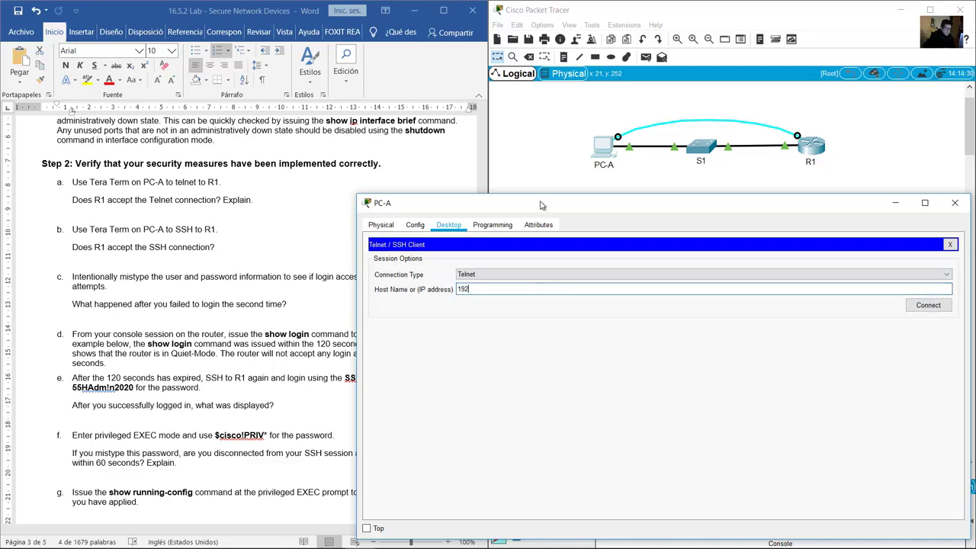
{"action": "type", "text": "192.168.1.1"}
{"action": "left_click", "coordinate": [945, 306]}
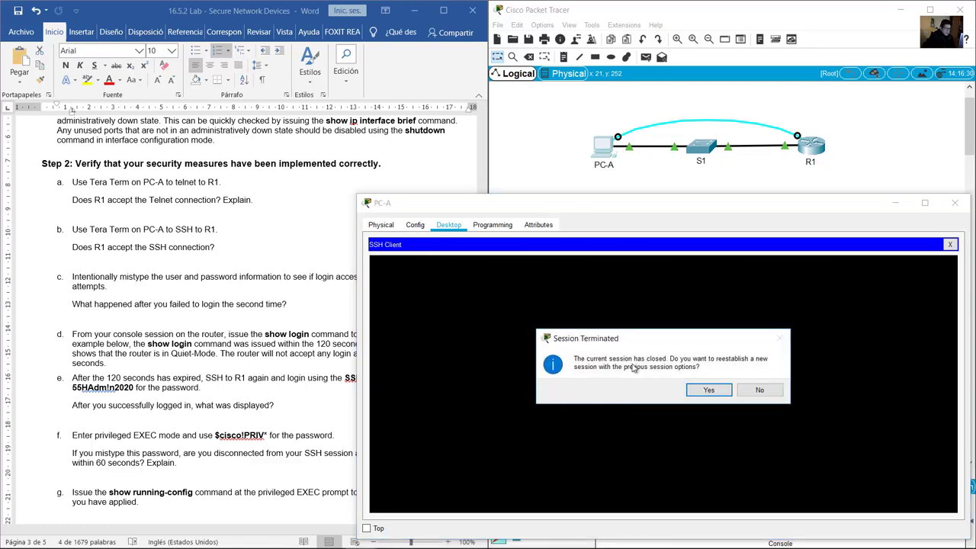
{"action": "left_click", "coordinate": [708, 392]}
{"action": "left_click", "coordinate": [755, 390]}
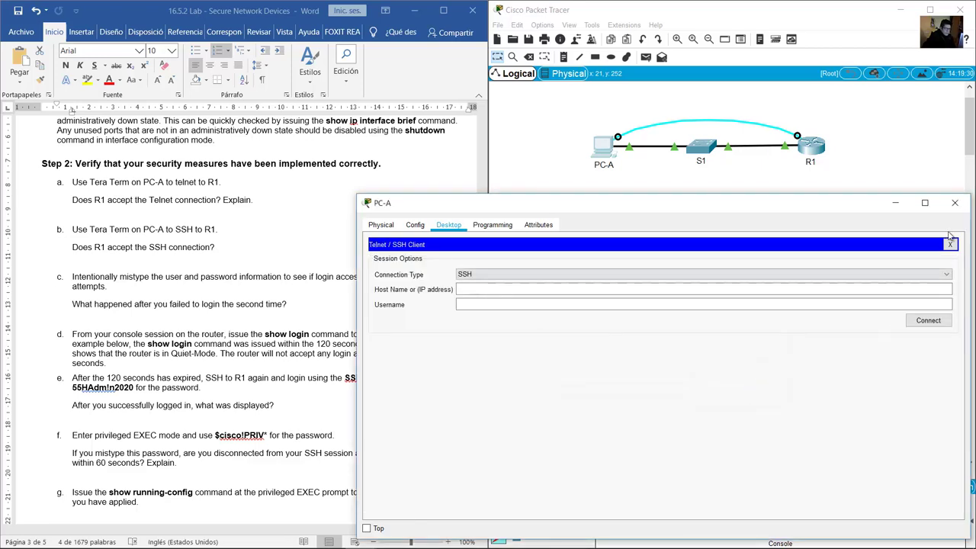
{"action": "left_click", "coordinate": [951, 244]}
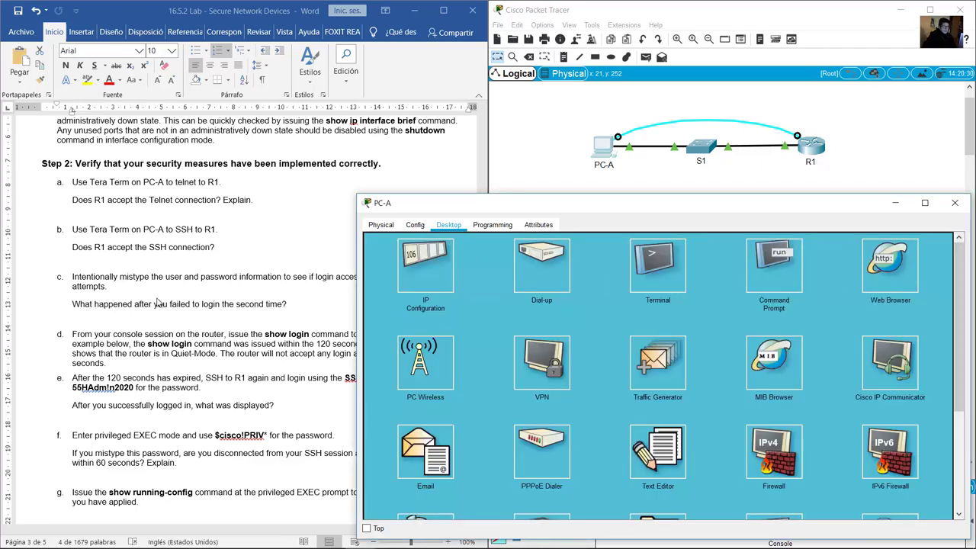
Review whether R1 accepts Telnet and step b's SSH-to-R1 task in the lab instructions.
{"action": "left_click_drag", "start_coordinate": [72, 182], "coordinate": [129, 183]}
{"action": "left_click_drag", "start_coordinate": [73, 200], "coordinate": [258, 203]}
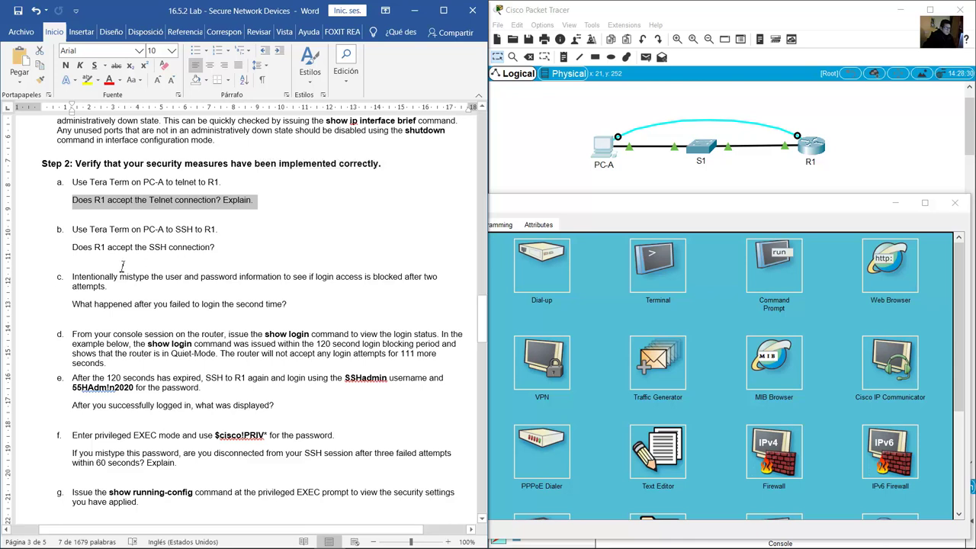
{"action": "left_click_drag", "start_coordinate": [72, 229], "coordinate": [229, 232]}
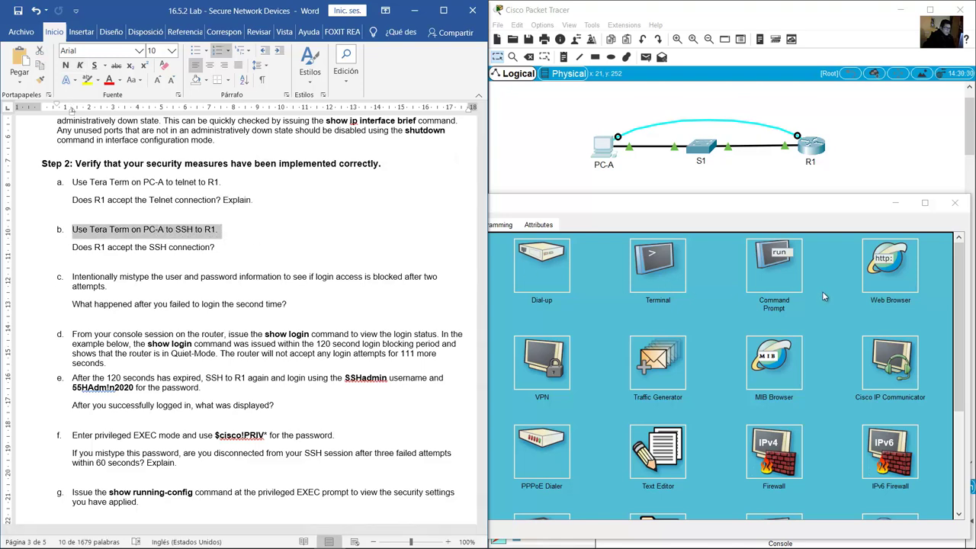
{"action": "left_click", "coordinate": [529, 272]}
{"action": "left_click", "coordinate": [774, 263]}
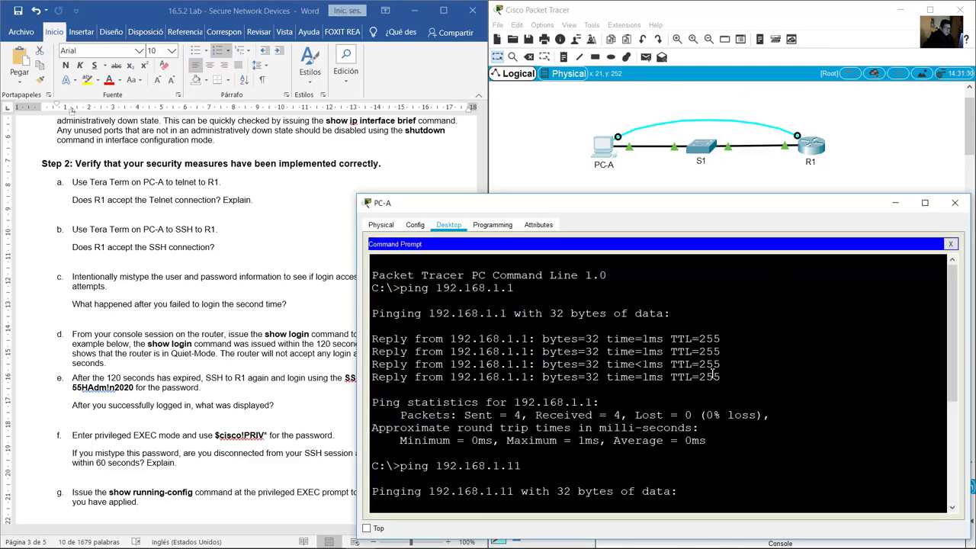
{"action": "scroll", "coordinate": [740, 358], "scroll_direction": "down", "scroll_amount": 5}
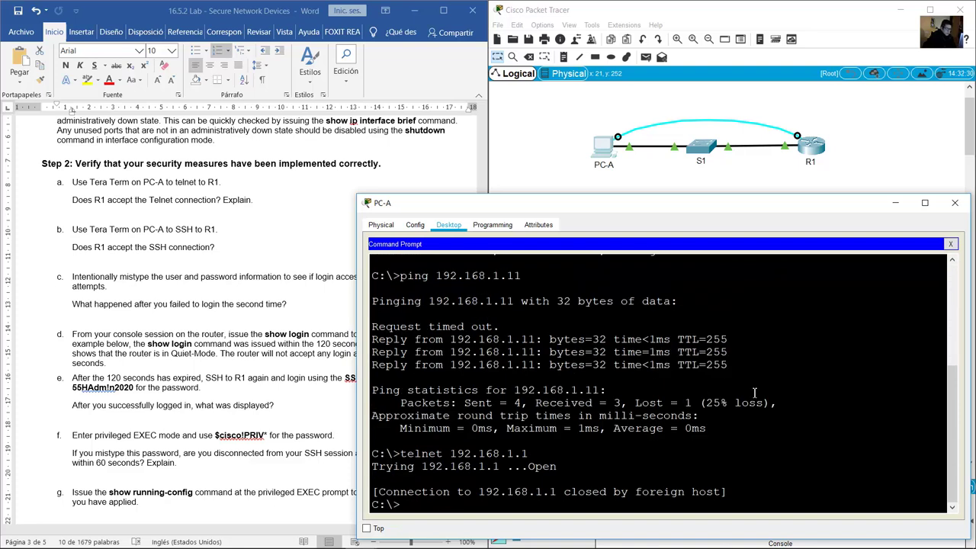
{"action": "left_click", "coordinate": [949, 243]}
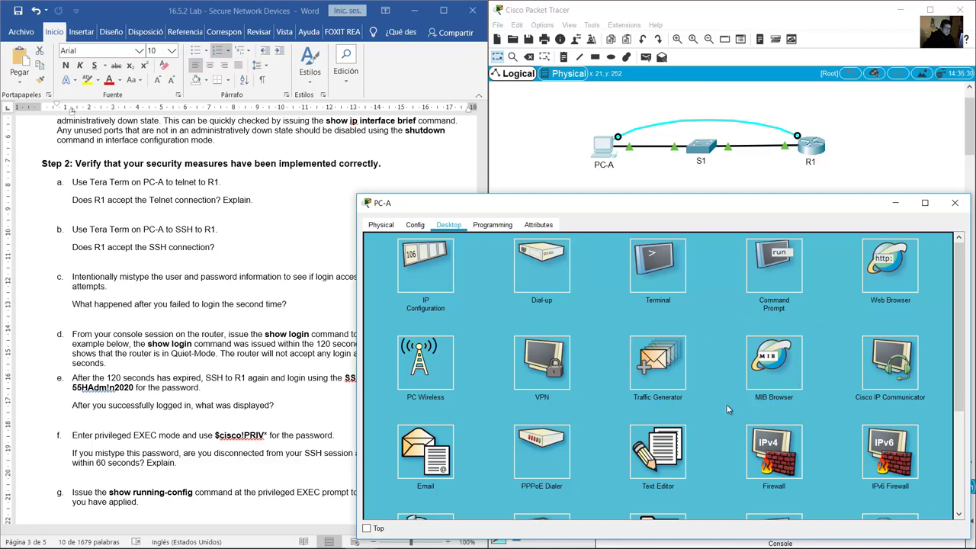
{"action": "scroll", "coordinate": [799, 427], "scroll_direction": "down", "scroll_amount": 3}
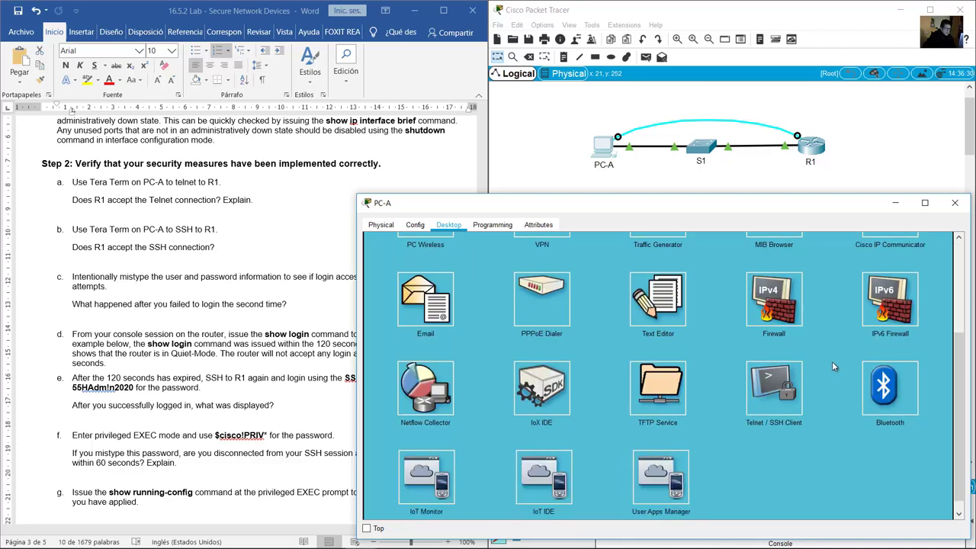
In the Telnet / SSH Client, choose SSH and enter host 192.168.1.1.
{"action": "left_click", "coordinate": [788, 391]}
{"action": "left_click", "coordinate": [481, 275]}
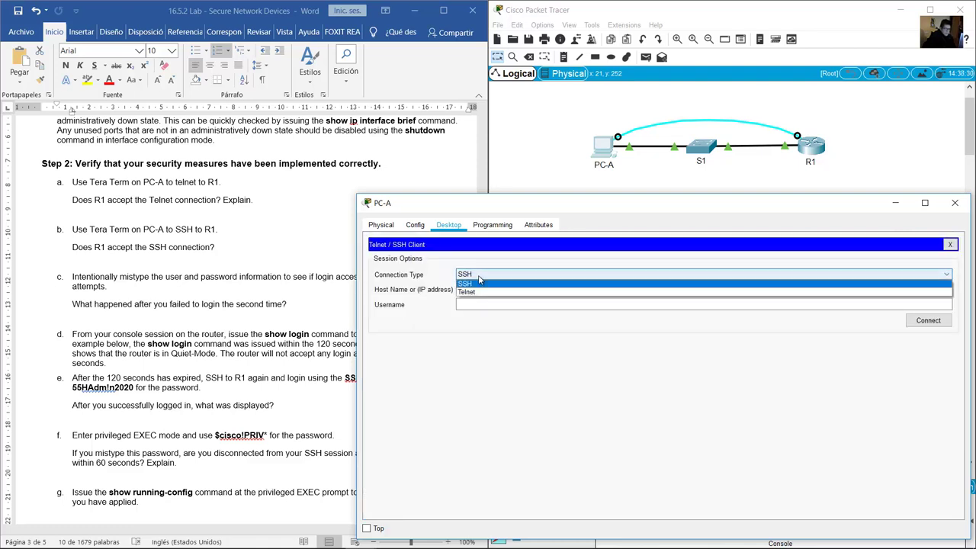
{"action": "left_click", "coordinate": [480, 280]}
{"action": "left_click", "coordinate": [483, 285]}
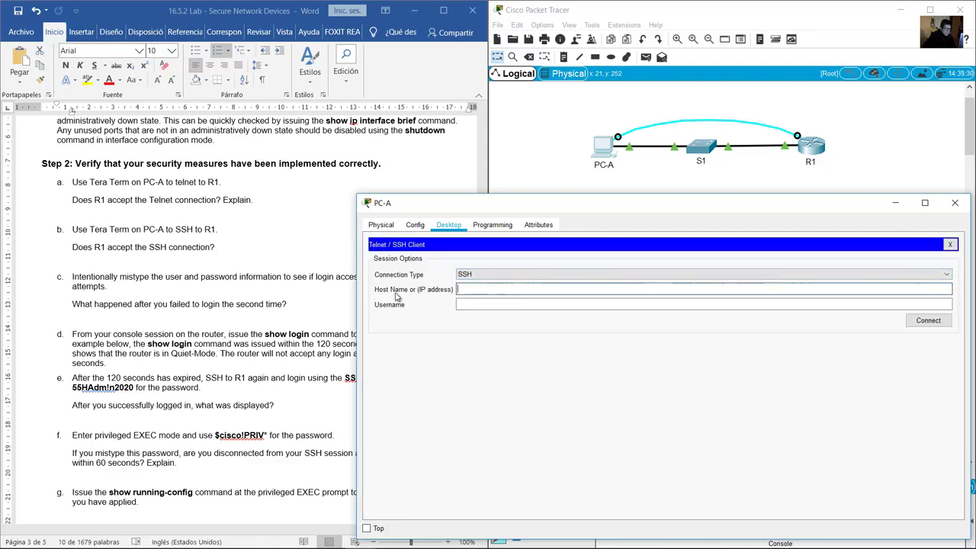
{"action": "type", "text": "192"}
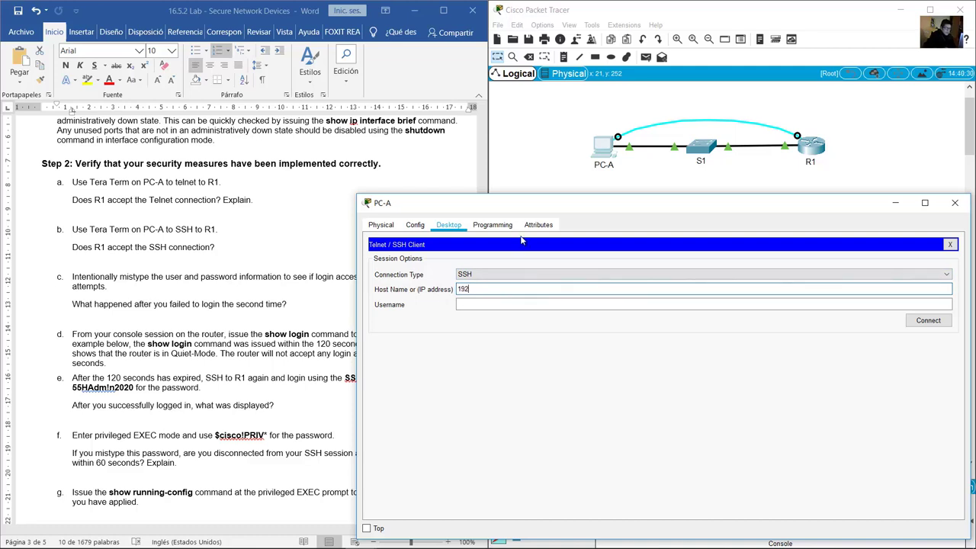
{"action": "type", "text": ".168.1.1"}
{"action": "left_click", "coordinate": [503, 304]}
Enter username SSHadmin from the lab instructions and connect to R1.
{"action": "left_click", "coordinate": [219, 272]}
{"action": "scroll", "coordinate": [219, 272], "scroll_direction": "up", "scroll_amount": 10}
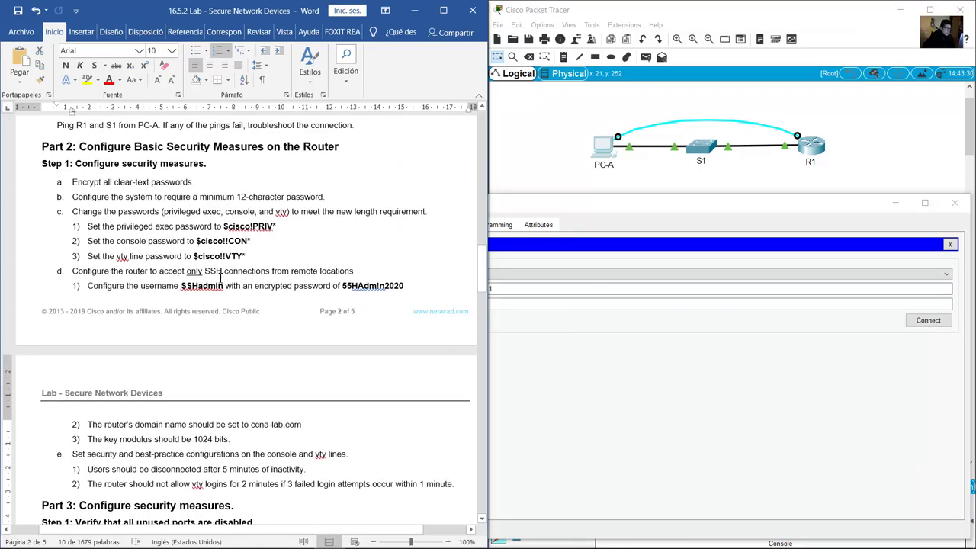
{"action": "double_click", "coordinate": [183, 286]}
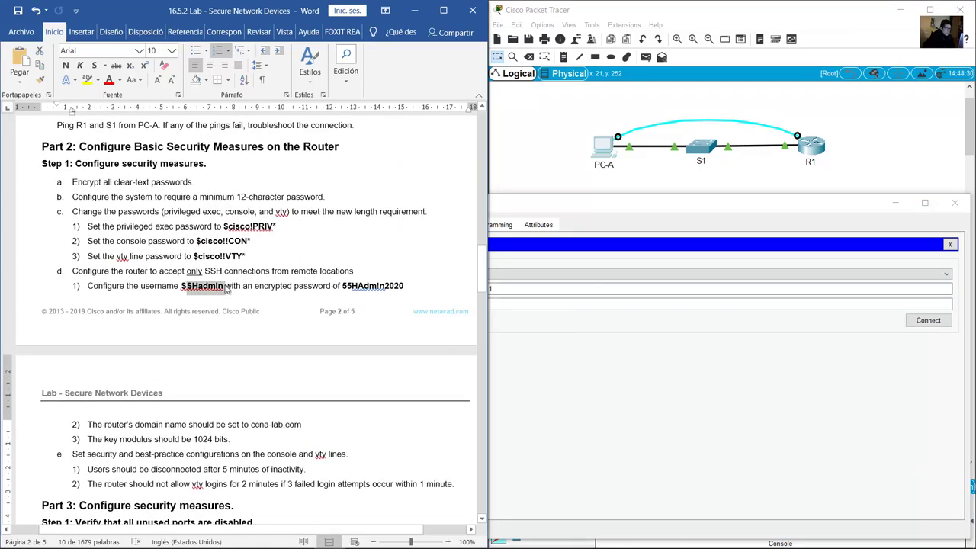
{"action": "left_click", "coordinate": [598, 290]}
{"action": "left_click", "coordinate": [590, 303]}
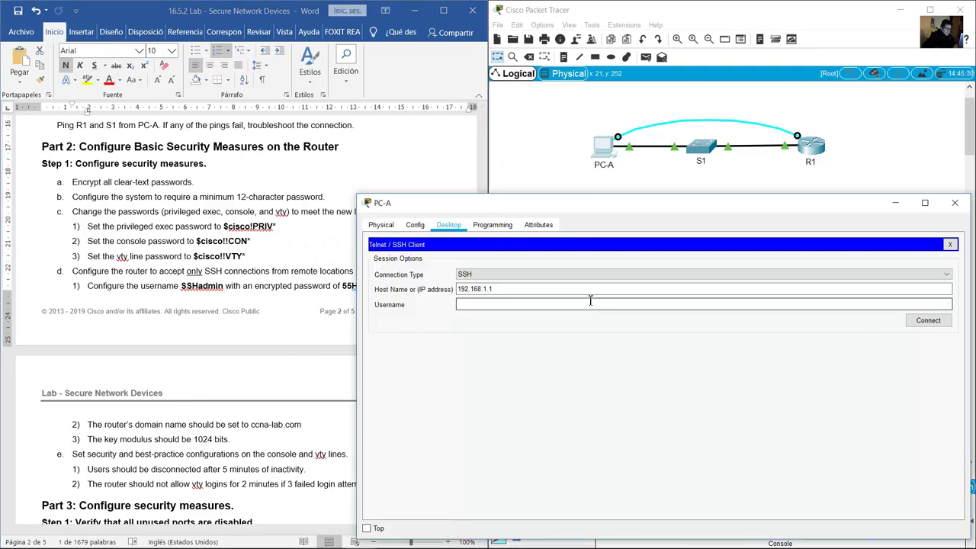
{"action": "type", "text": "sSHadmin"}
{"action": "left_click", "coordinate": [928, 321]}
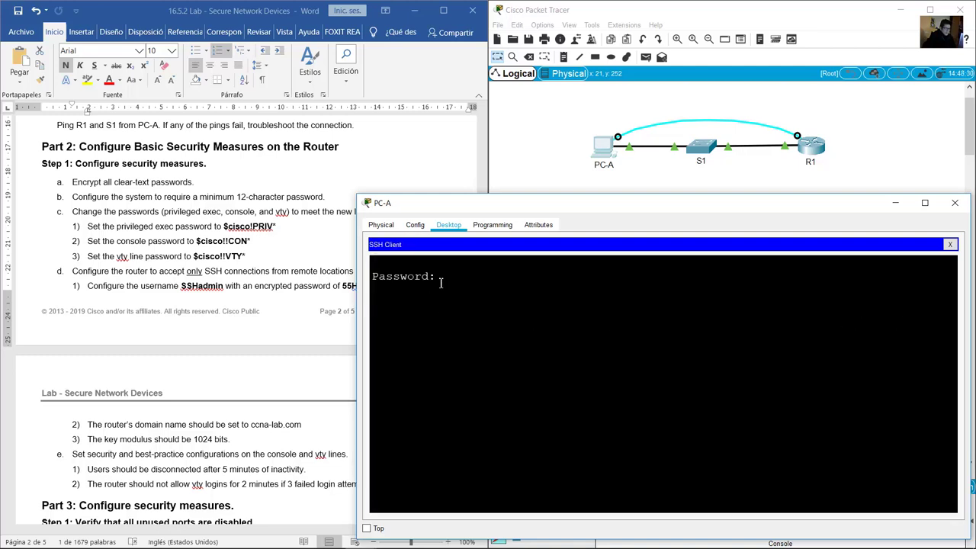
Copy the password from the lab instructions and return to the SSH session.
{"action": "left_click", "coordinate": [349, 287]}
{"action": "double_click", "coordinate": [402, 285]}
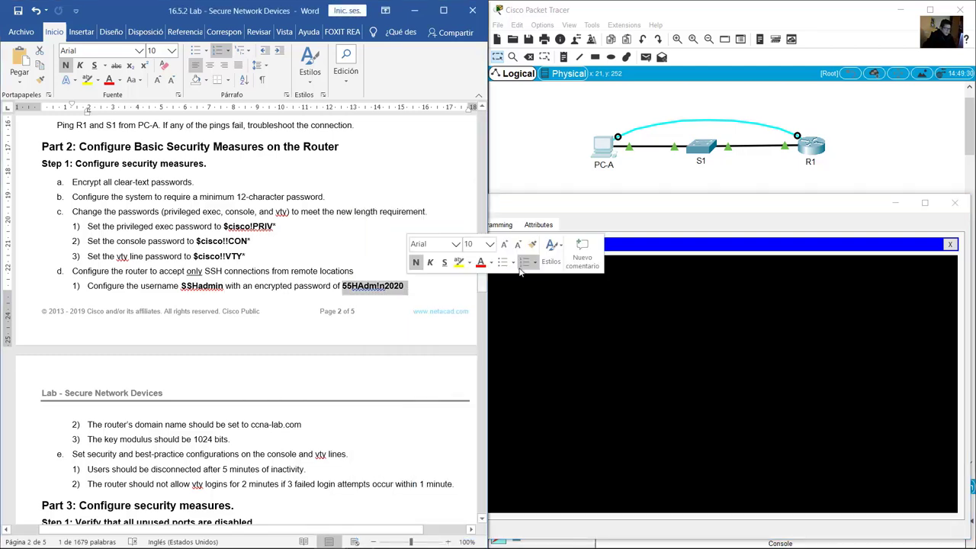
{"action": "left_click", "coordinate": [515, 204]}
{"action": "left_click_drag", "start_coordinate": [485, 205], "coordinate": [547, 211]}
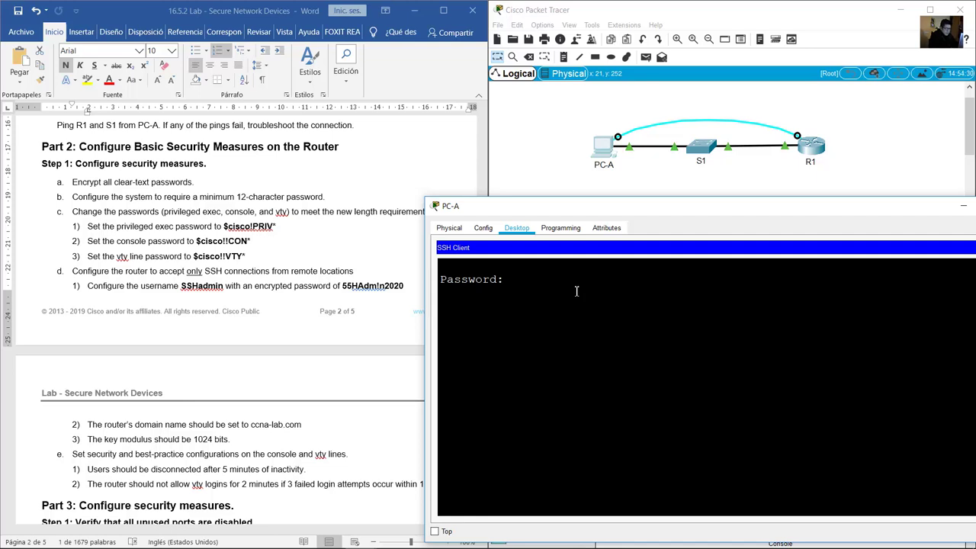
Submit the password, noting R1's access warning banner and the R1> prompt.
{"action": "key", "text": "Return"}
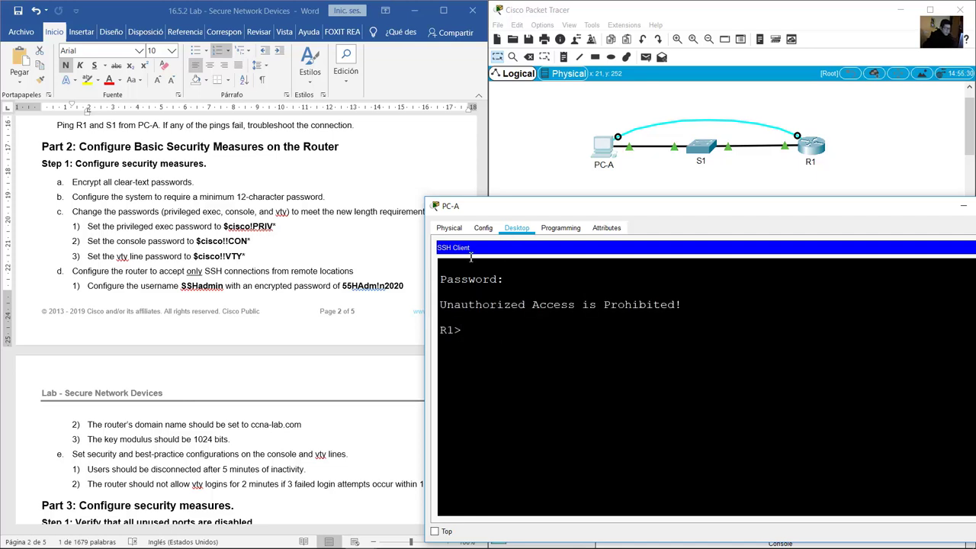
{"action": "left_click_drag", "start_coordinate": [446, 305], "coordinate": [697, 305]}
{"action": "left_click_drag", "start_coordinate": [759, 215], "coordinate": [694, 218]}
{"action": "left_click", "coordinate": [438, 335]}
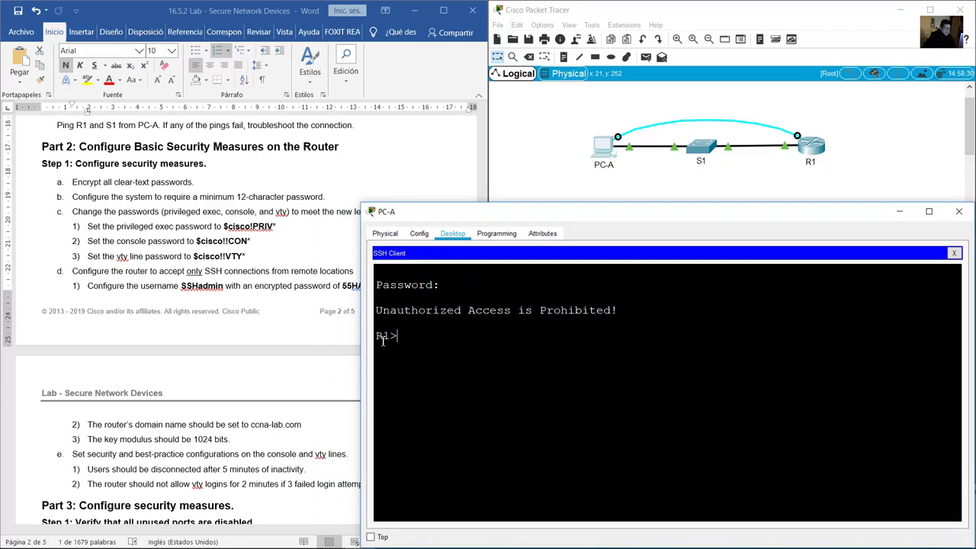
{"action": "left_click_drag", "start_coordinate": [378, 340], "coordinate": [419, 340]}
Review Step 2 question b on whether R1 accepts SSH connections.
{"action": "double_click", "coordinate": [351, 286]}
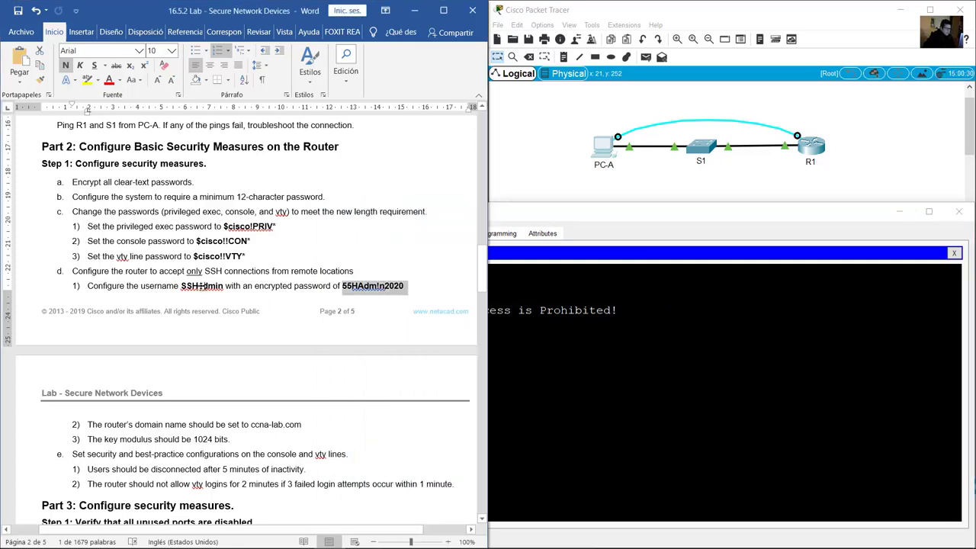
{"action": "scroll", "coordinate": [205, 288], "scroll_direction": "down", "scroll_amount": 8}
{"action": "scroll", "coordinate": [212, 288], "scroll_direction": "down", "scroll_amount": 2}
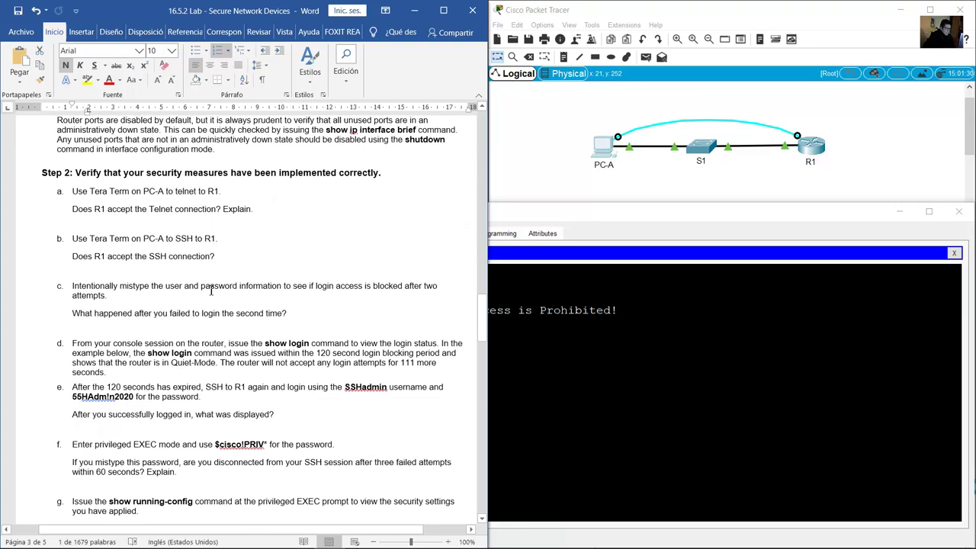
{"action": "left_click_drag", "start_coordinate": [83, 246], "coordinate": [216, 249]}
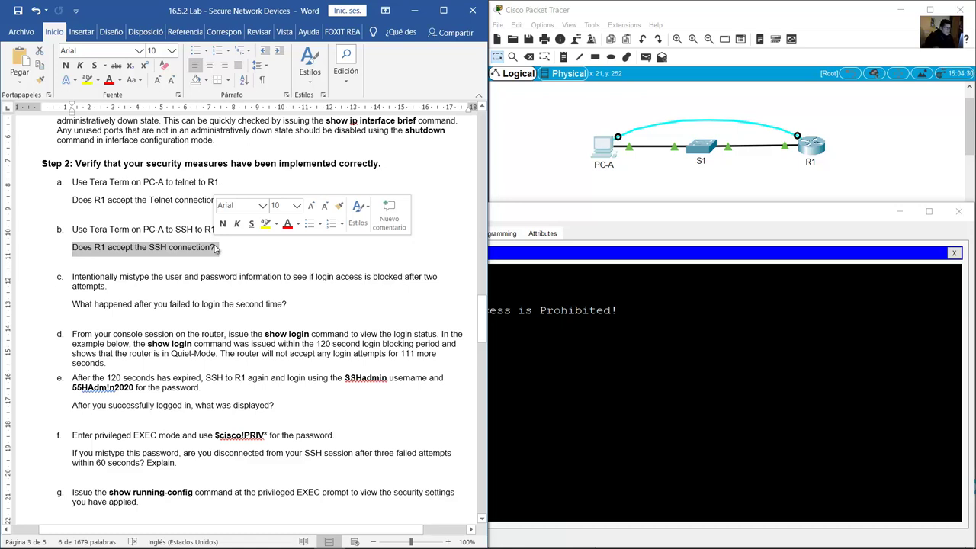
{"action": "left_click", "coordinate": [241, 251]}
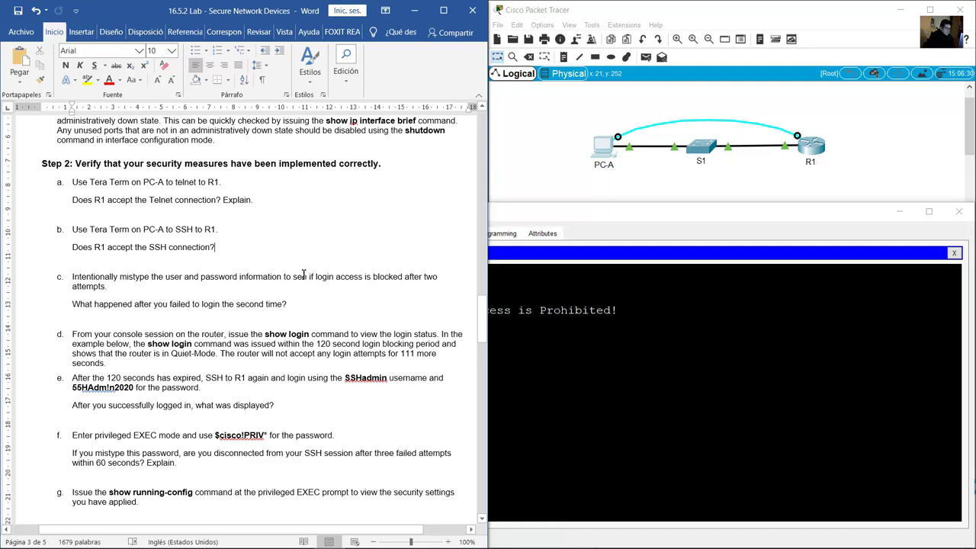
{"action": "left_click", "coordinate": [767, 283]}
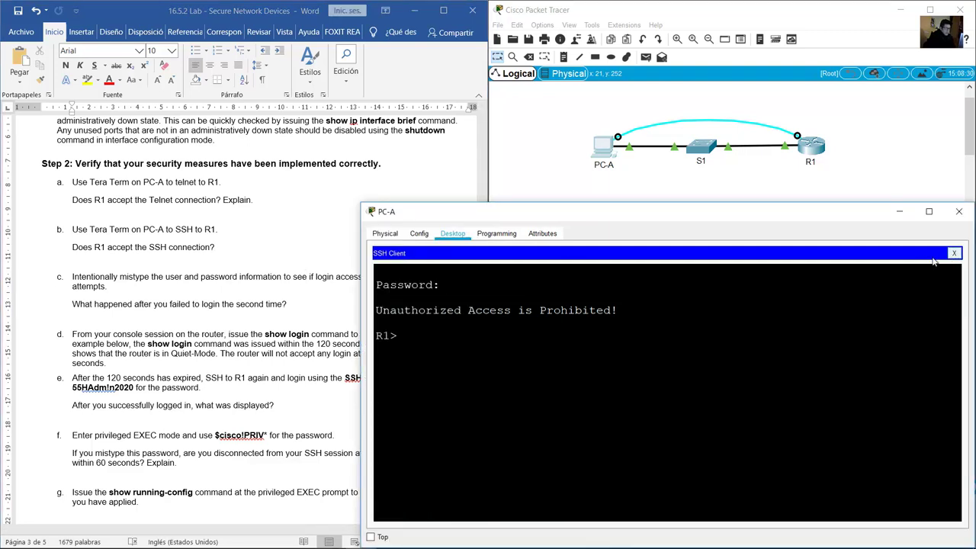
Terminate the SSH session to R1 and start typing ssh in PC-A's command prompt.
{"action": "left_click", "coordinate": [953, 253]}
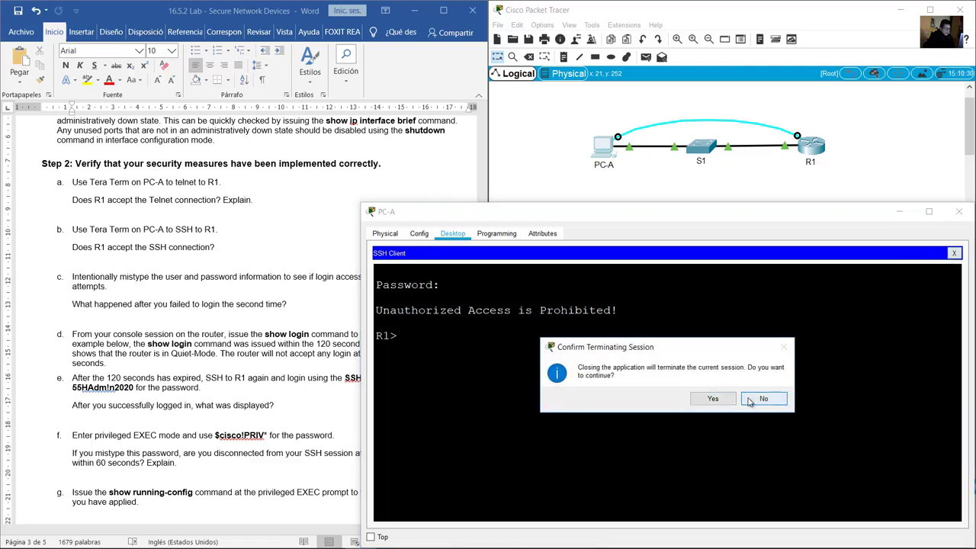
{"action": "left_click", "coordinate": [715, 400]}
{"action": "left_click", "coordinate": [953, 254]}
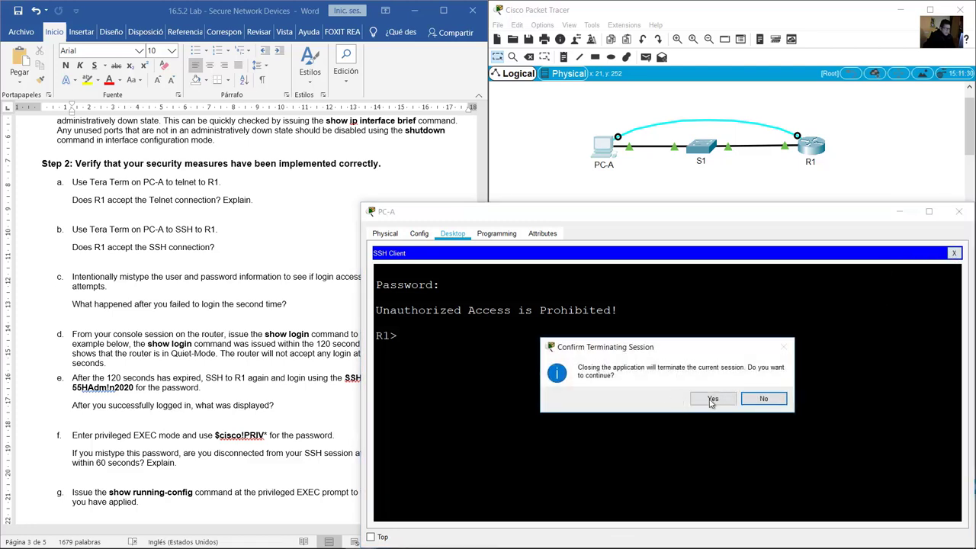
{"action": "left_click", "coordinate": [715, 400]}
{"action": "left_click", "coordinate": [758, 311]}
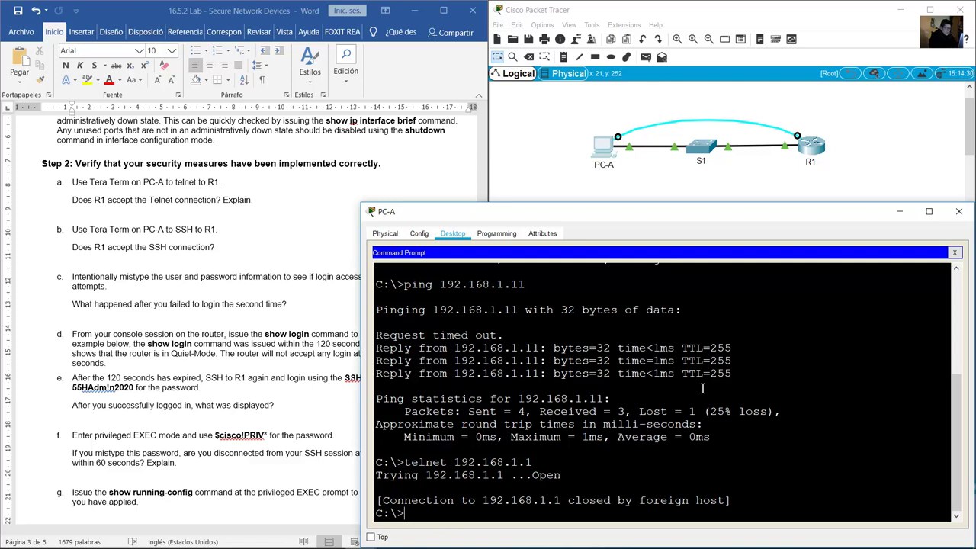
{"action": "type", "text": "ssh -l"}
Run ssh -l SSHadmin 192.168.1.1 from PC-A's command prompt.
{"action": "left_click", "coordinate": [293, 305]}
{"action": "scroll", "coordinate": [304, 303], "scroll_direction": "up", "scroll_amount": 8}
{"action": "scroll", "coordinate": [305, 303], "scroll_direction": "up", "scroll_amount": 3}
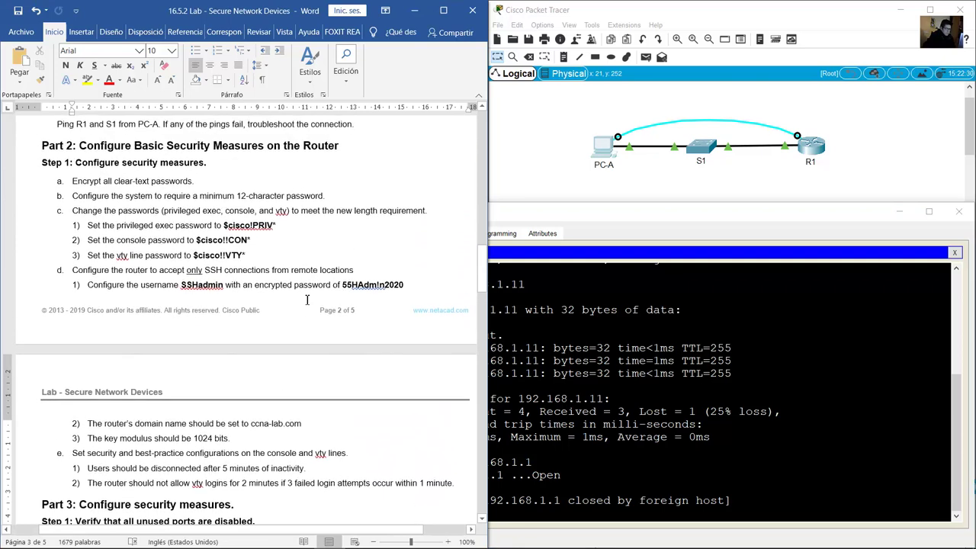
{"action": "left_click_drag", "start_coordinate": [181, 287], "coordinate": [224, 287]}
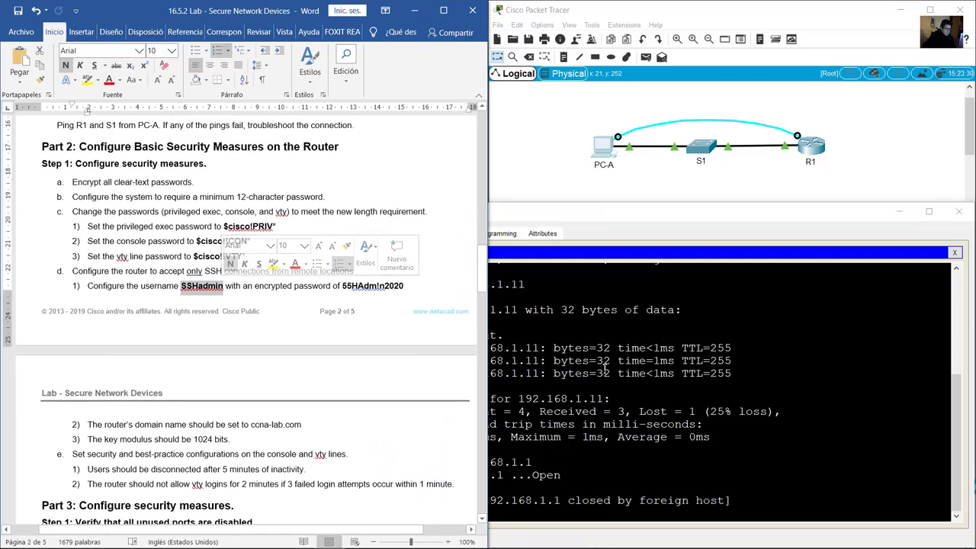
{"action": "left_click", "coordinate": [625, 374]}
{"action": "type", "text": "ssh -l SS"}
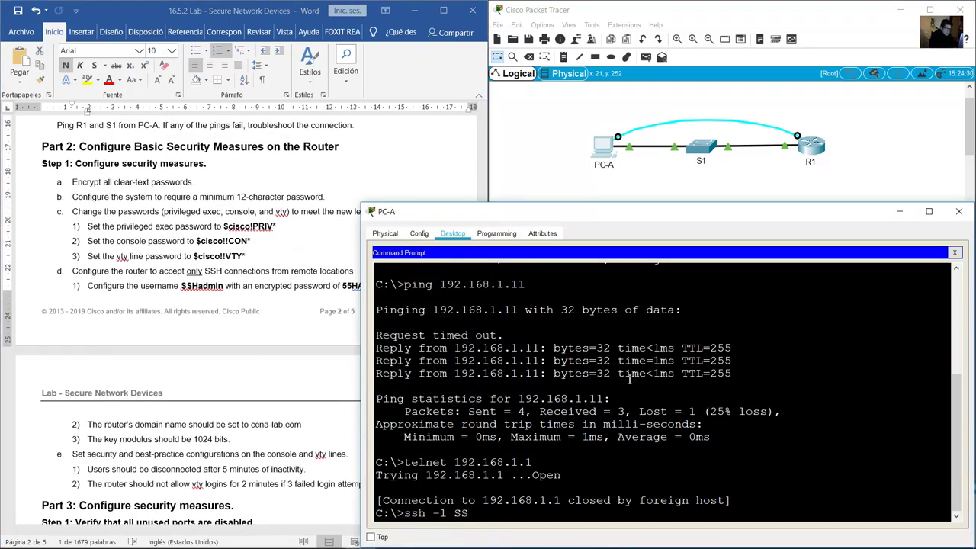
{"action": "type", "text": "Hadmin 192.168.1.1"}
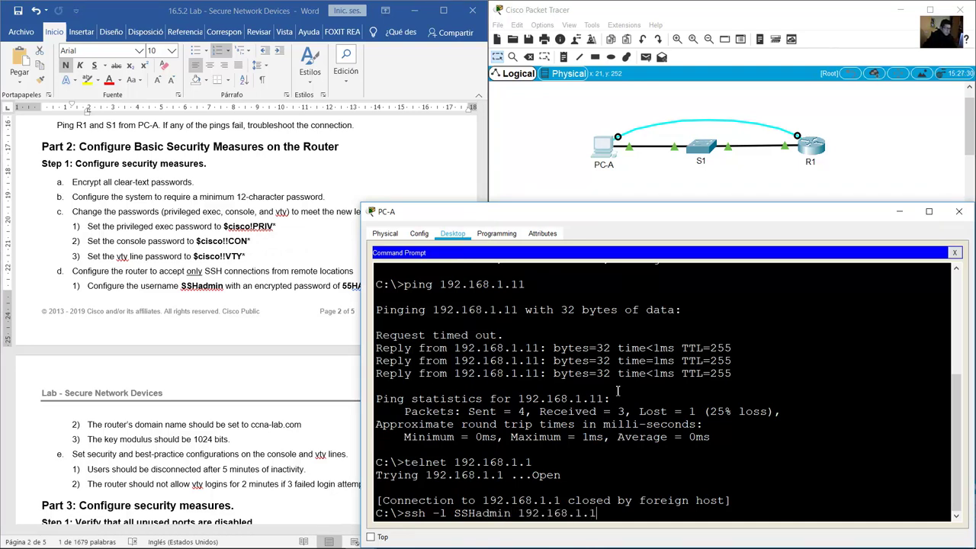
{"action": "double_click", "coordinate": [564, 514]}
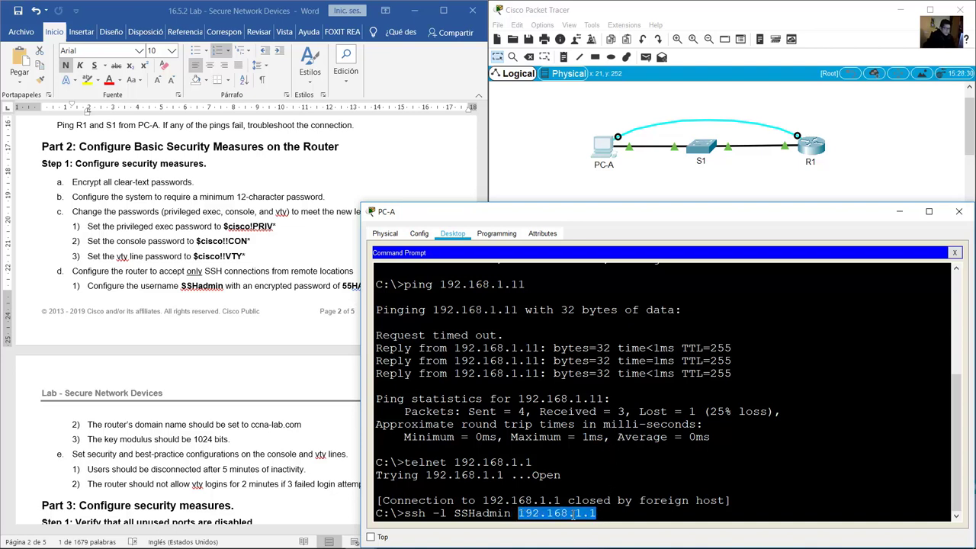
{"action": "left_click", "coordinate": [516, 514]}
{"action": "left_click_drag", "start_coordinate": [516, 514], "coordinate": [598, 515]}
{"action": "left_click", "coordinate": [614, 514]}
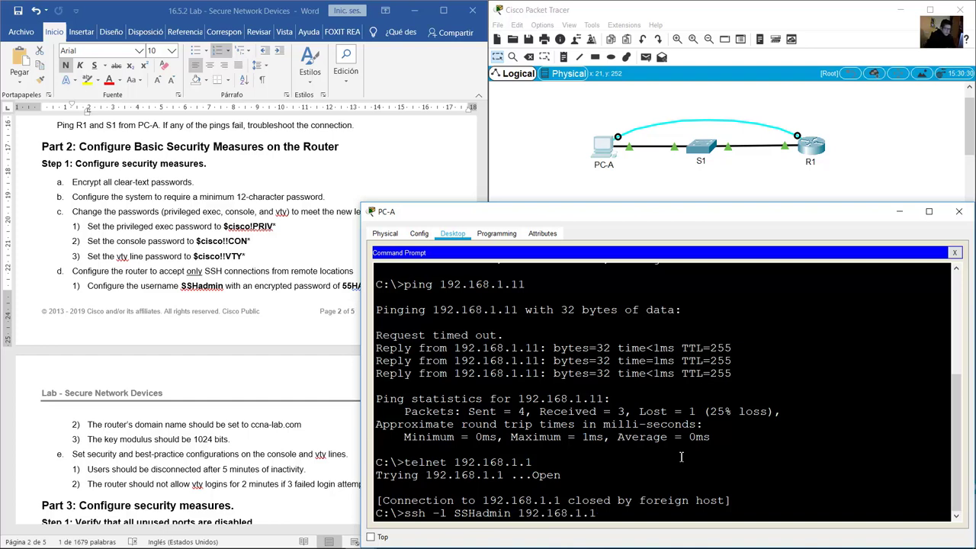
{"action": "key", "text": "Return"}
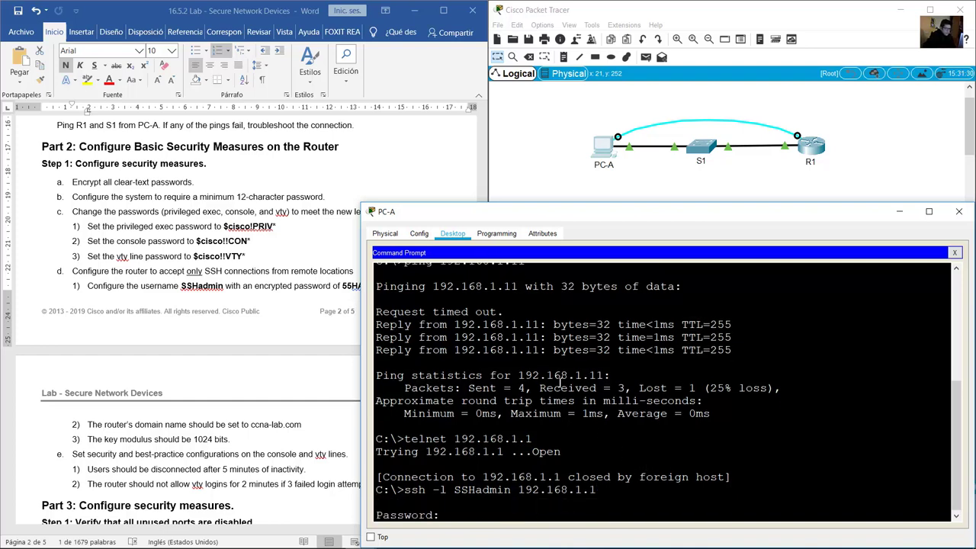
Enter the admin password to reach R1's R1> prompt.
{"action": "left_click_drag", "start_coordinate": [541, 221], "coordinate": [588, 209]}
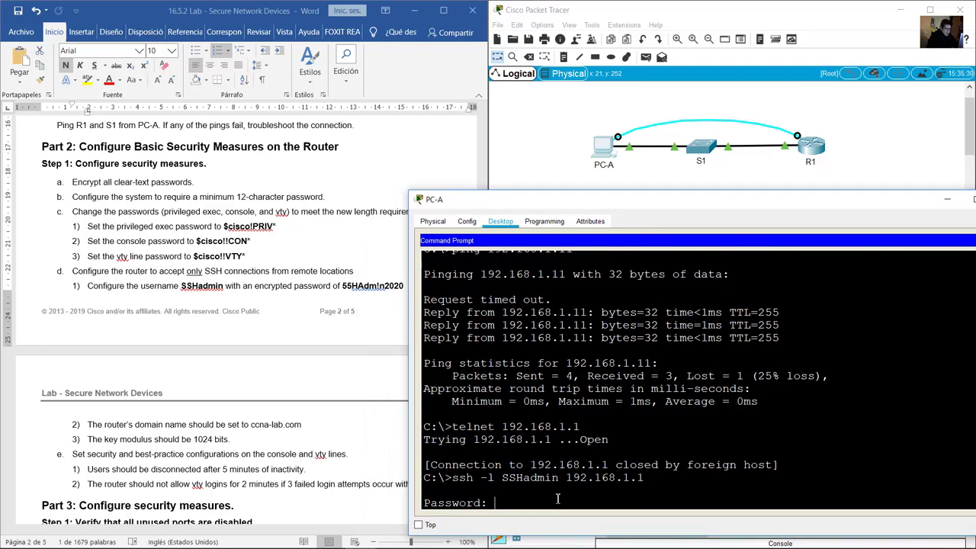
{"action": "key", "text": "Return"}
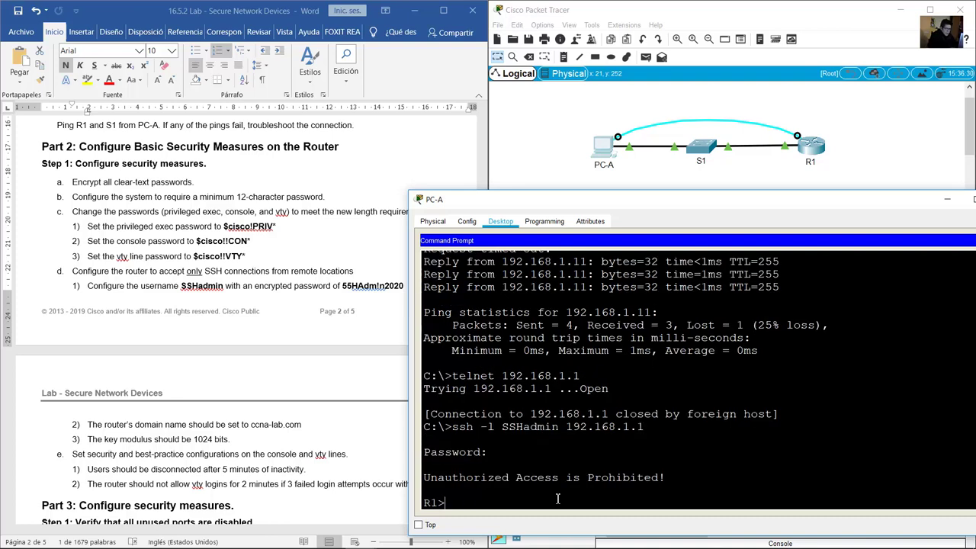
{"action": "left_click_drag", "start_coordinate": [457, 502], "coordinate": [400, 506]}
{"action": "left_click", "coordinate": [339, 416]}
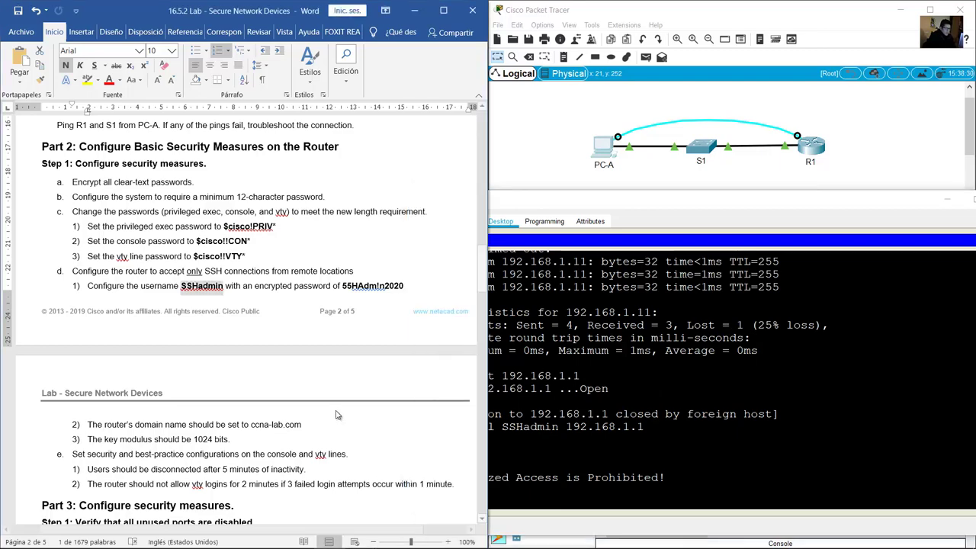
Review the handout's mistyped-credentials instruction, then end the R1 session with exit.
{"action": "scroll", "coordinate": [358, 423], "scroll_direction": "down", "scroll_amount": 8}
{"action": "scroll", "coordinate": [369, 421], "scroll_direction": "down", "scroll_amount": 5}
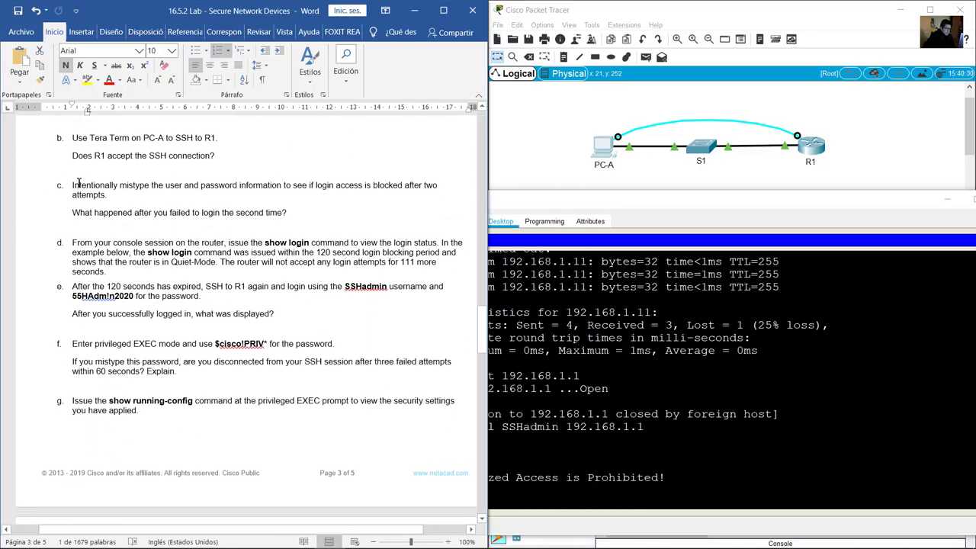
{"action": "left_click_drag", "start_coordinate": [79, 184], "coordinate": [108, 201]}
{"action": "left_click", "coordinate": [709, 461]}
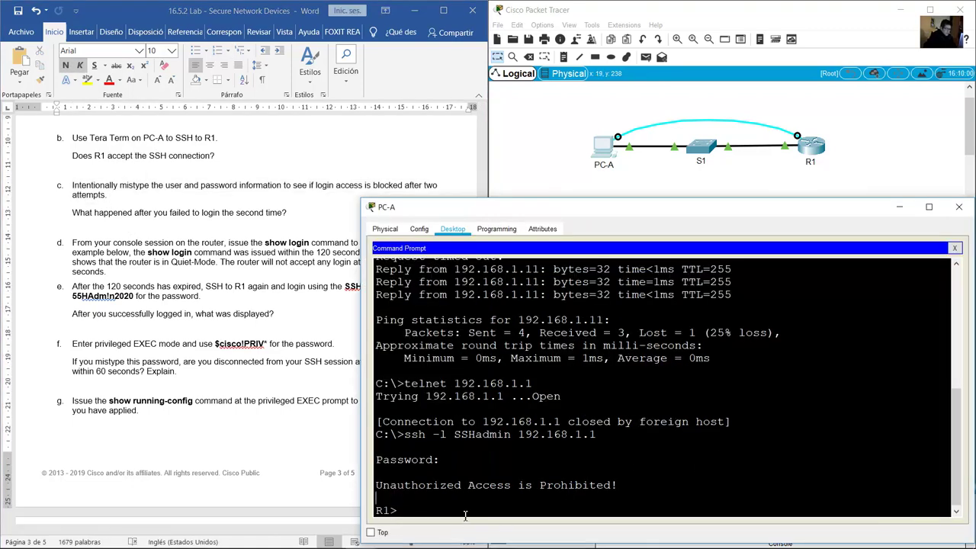
{"action": "type", "text": "exit"}
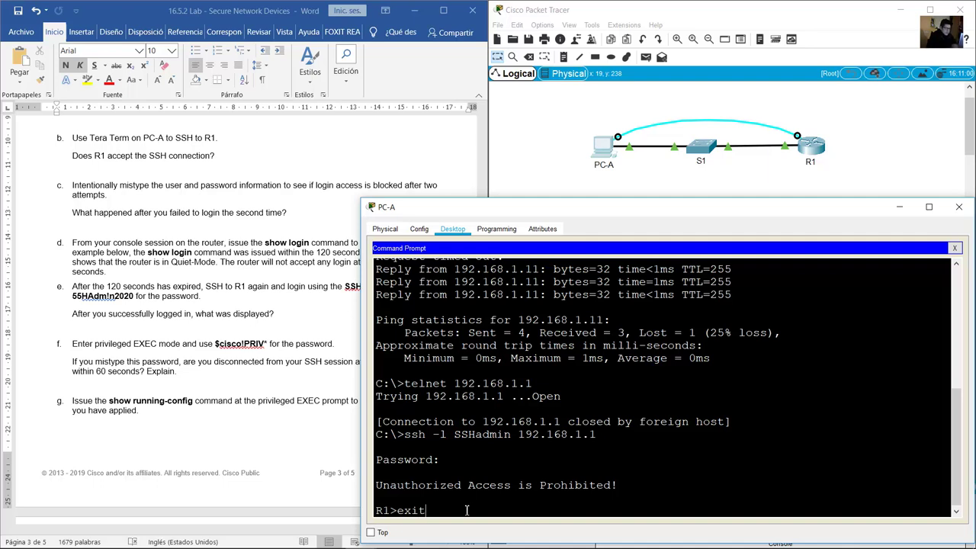
{"action": "key", "text": "Return"}
Rerun the ssh command to R1 and submit two wrong passwords, getting '% Login invalid' twice.
{"action": "key", "text": "Up"}
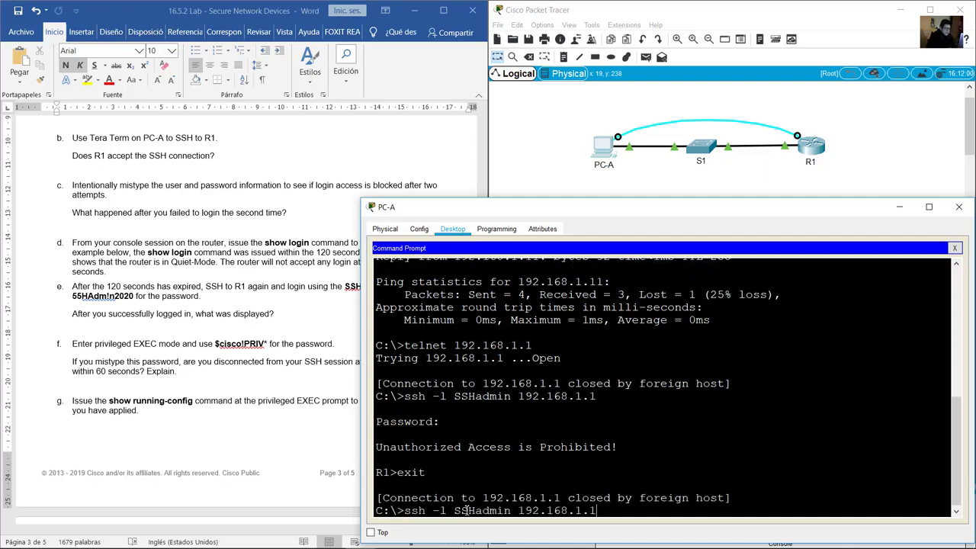
{"action": "left_click_drag", "start_coordinate": [404, 510], "coordinate": [509, 512]}
{"action": "key", "text": "Return"}
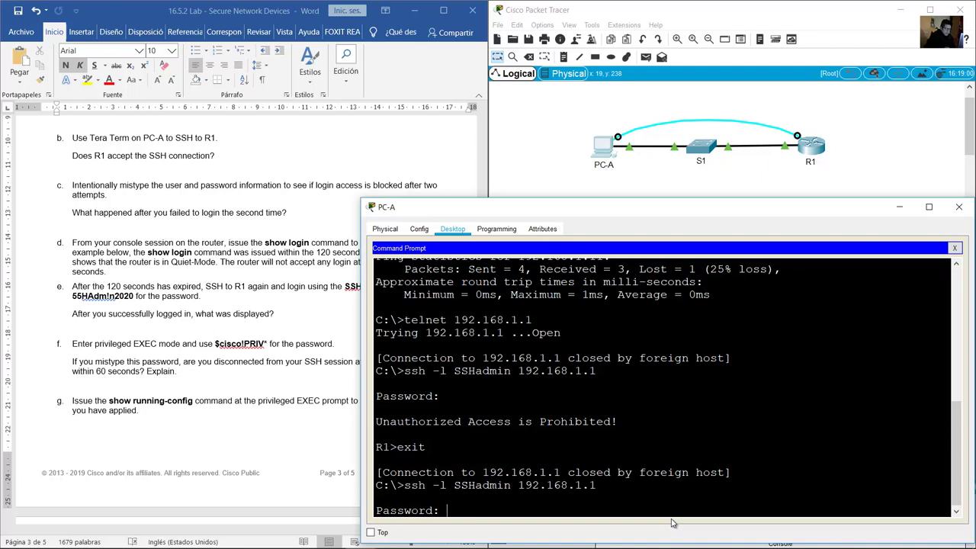
{"action": "key", "text": "Return"}
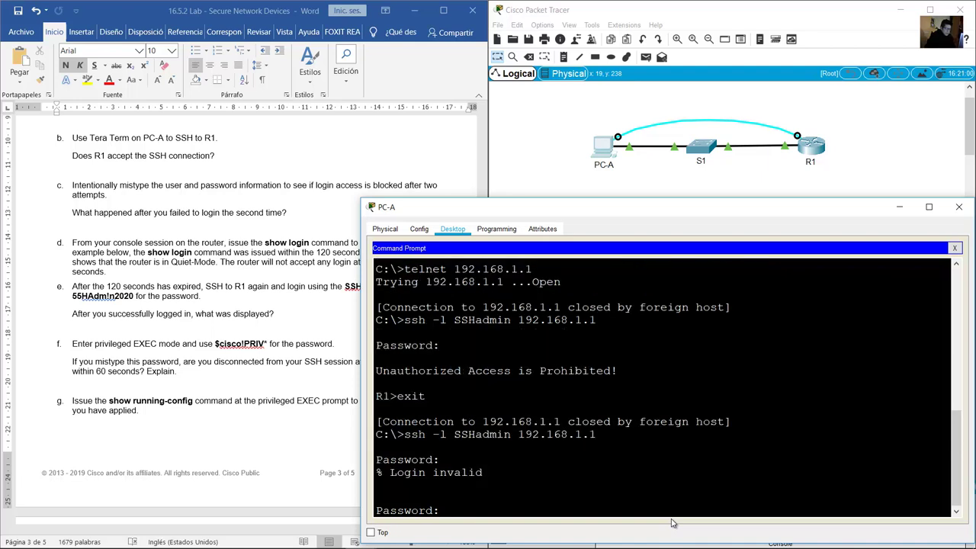
{"action": "key", "text": "Return"}
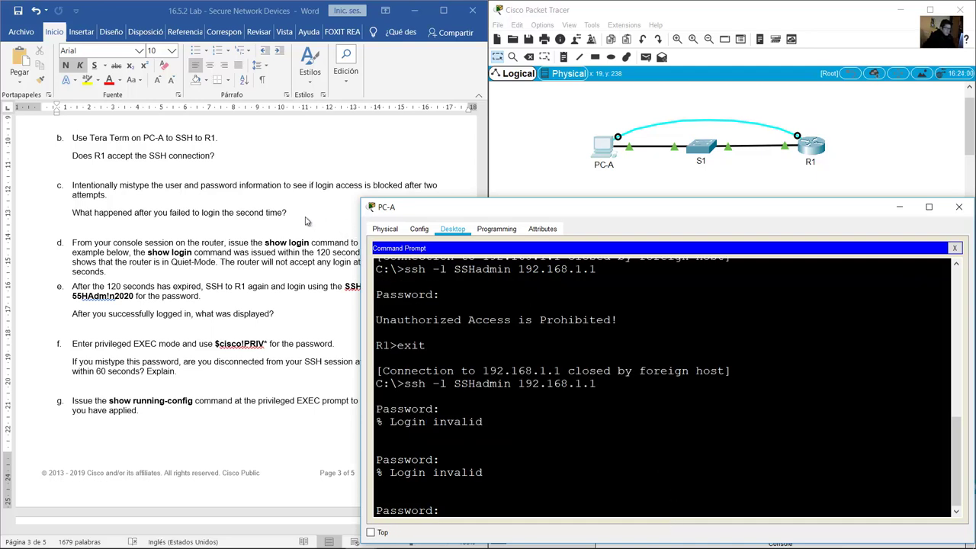
Highlight the handout's mistyped-credentials instruction and the question about the second failed login.
{"action": "left_click", "coordinate": [305, 221]}
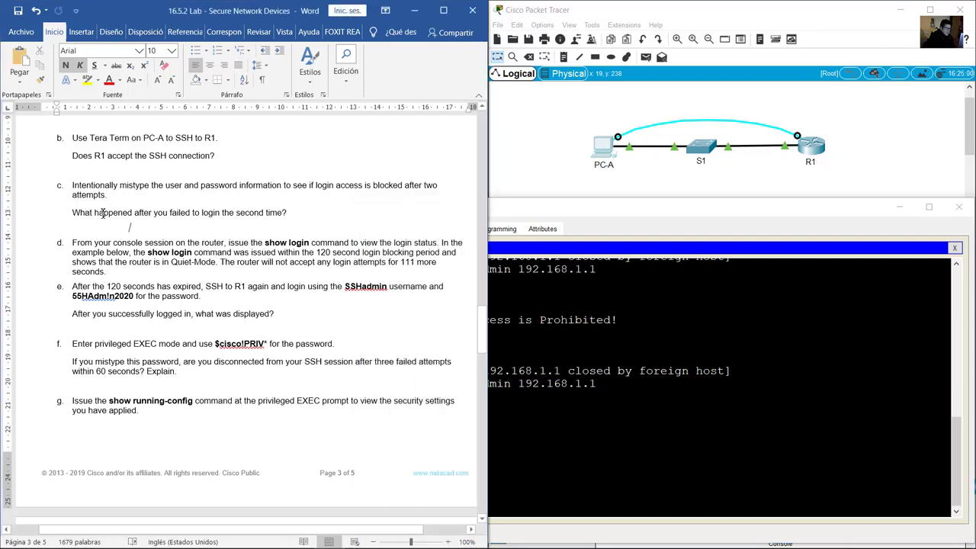
{"action": "left_click_drag", "start_coordinate": [73, 214], "coordinate": [289, 217]}
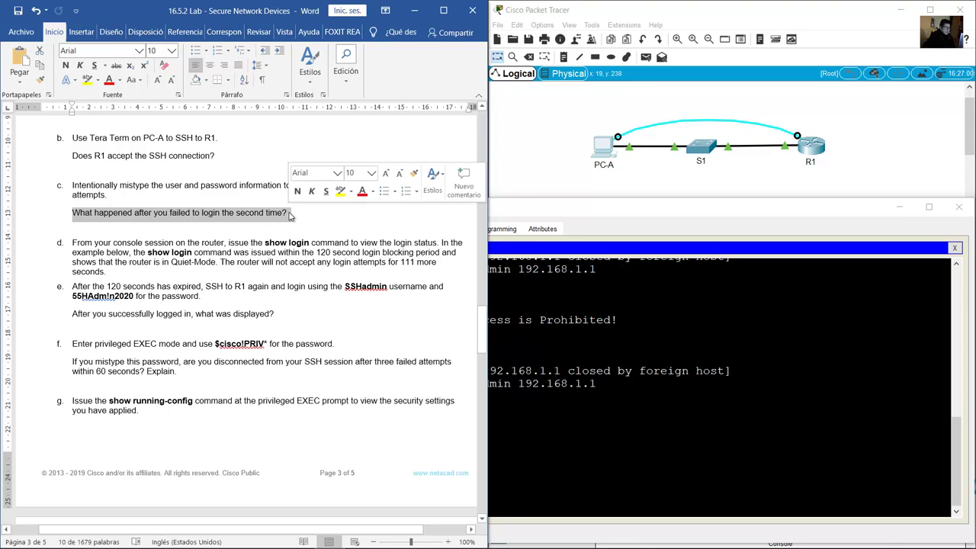
{"action": "scroll", "coordinate": [324, 365], "scroll_direction": "up", "scroll_amount": 4}
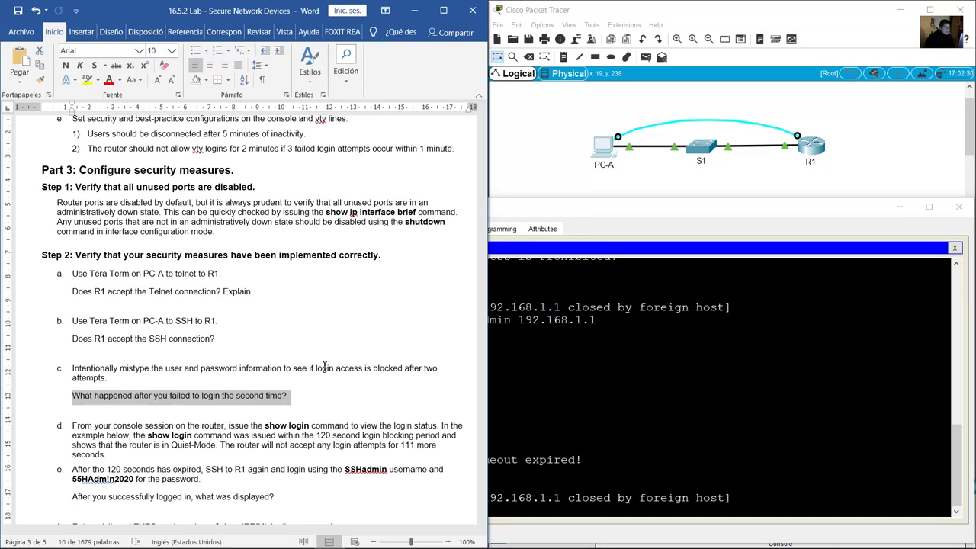
{"action": "left_click", "coordinate": [325, 367]}
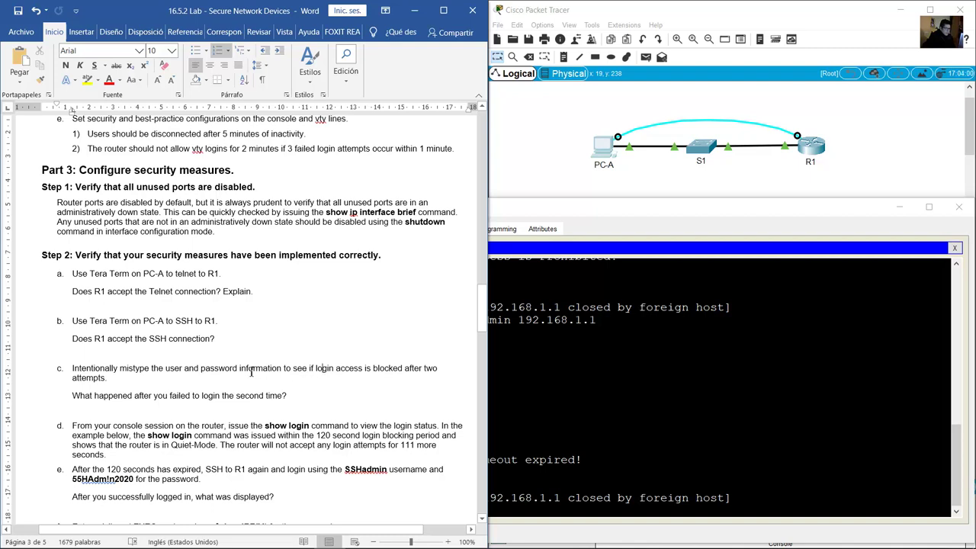
{"action": "left_click_drag", "start_coordinate": [74, 368], "coordinate": [191, 383]}
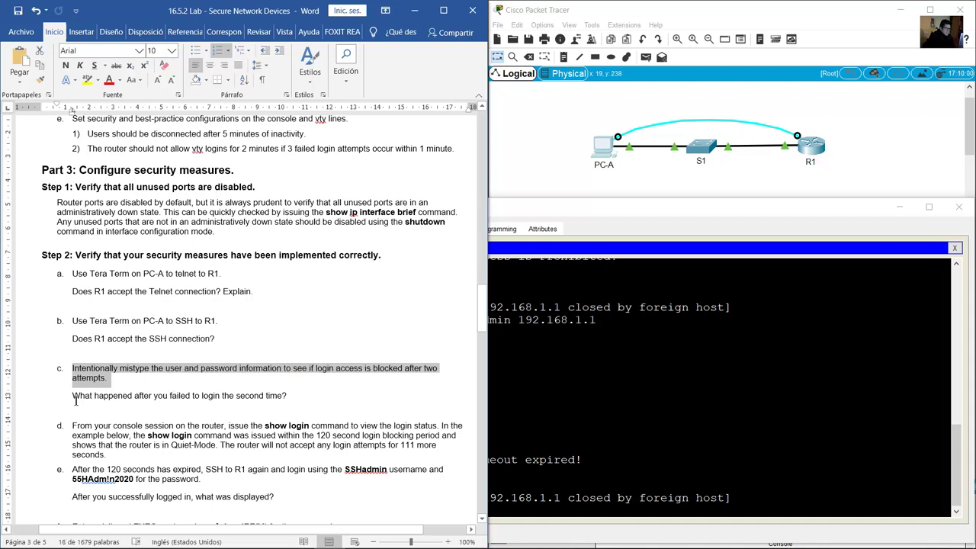
{"action": "left_click_drag", "start_coordinate": [74, 397], "coordinate": [297, 399]}
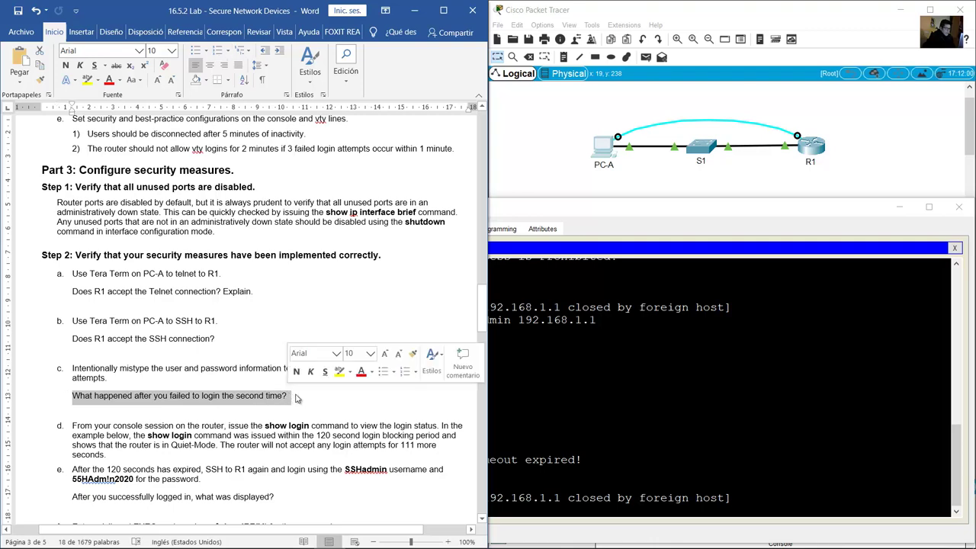
{"action": "left_click", "coordinate": [236, 170]}
Highlight the two-minute vty login block rule after 3 failed attempts and item c.
{"action": "scroll", "coordinate": [236, 183], "scroll_direction": "up", "scroll_amount": 1}
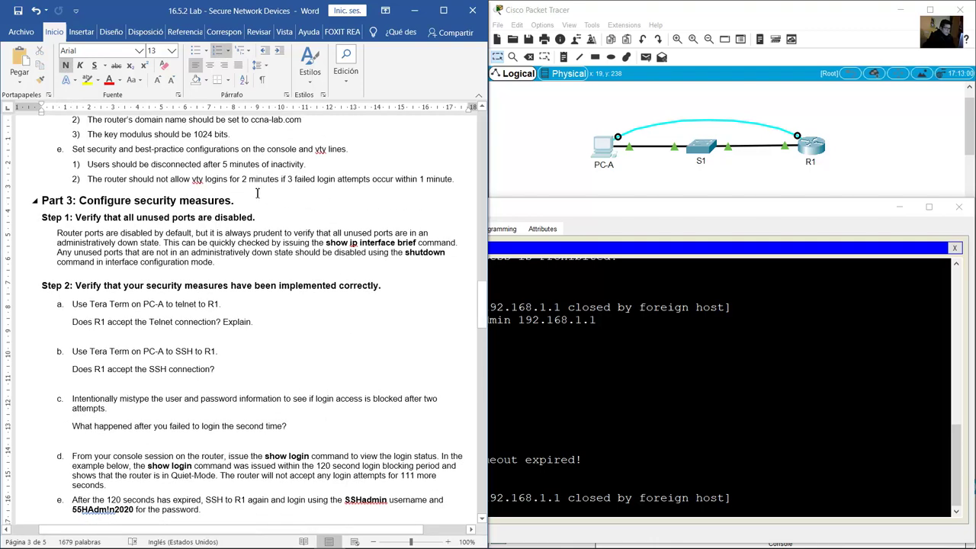
{"action": "left_click_drag", "start_coordinate": [170, 181], "coordinate": [456, 180]}
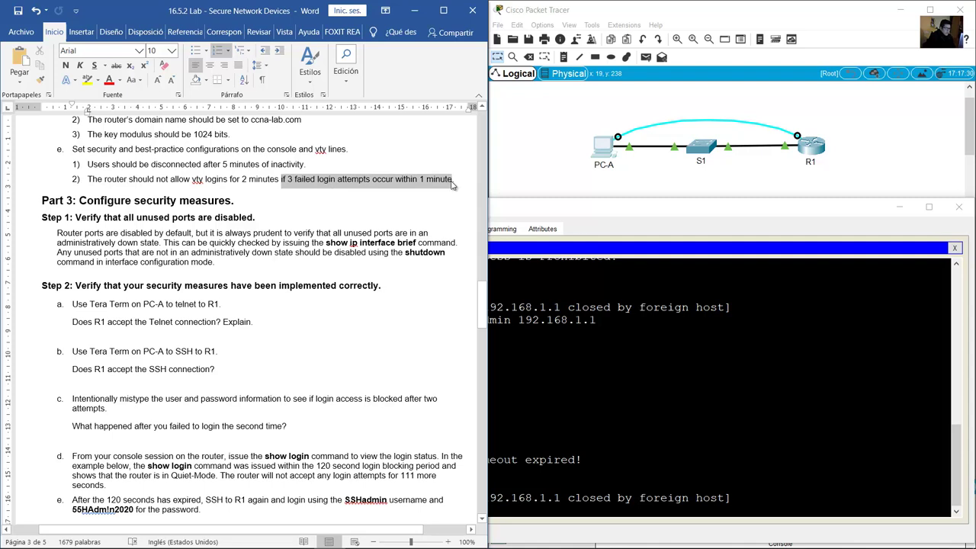
{"action": "left_click", "coordinate": [369, 180]}
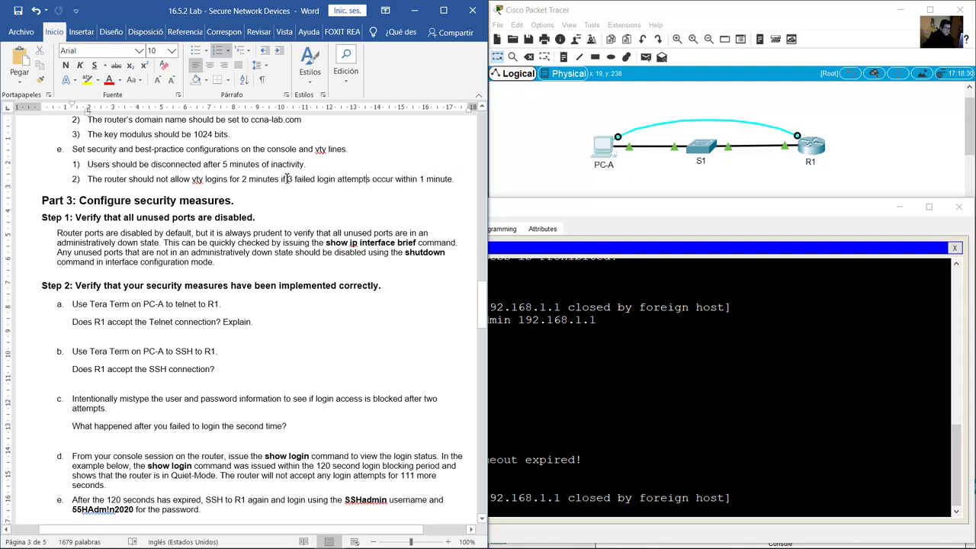
{"action": "left_click_drag", "start_coordinate": [286, 179], "coordinate": [359, 178]}
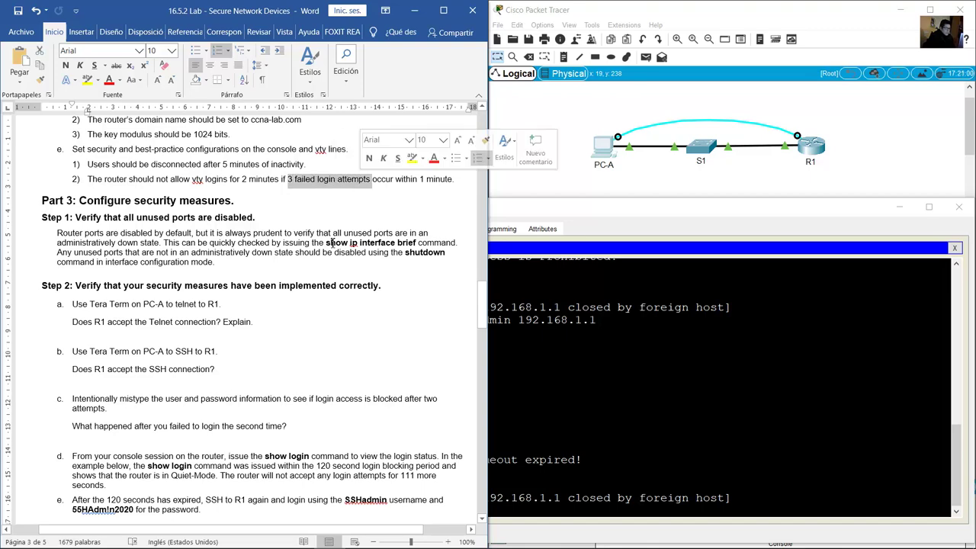
{"action": "scroll", "coordinate": [315, 282], "scroll_direction": "down", "scroll_amount": 5}
{"action": "scroll", "coordinate": [315, 282], "scroll_direction": "up", "scroll_amount": 1}
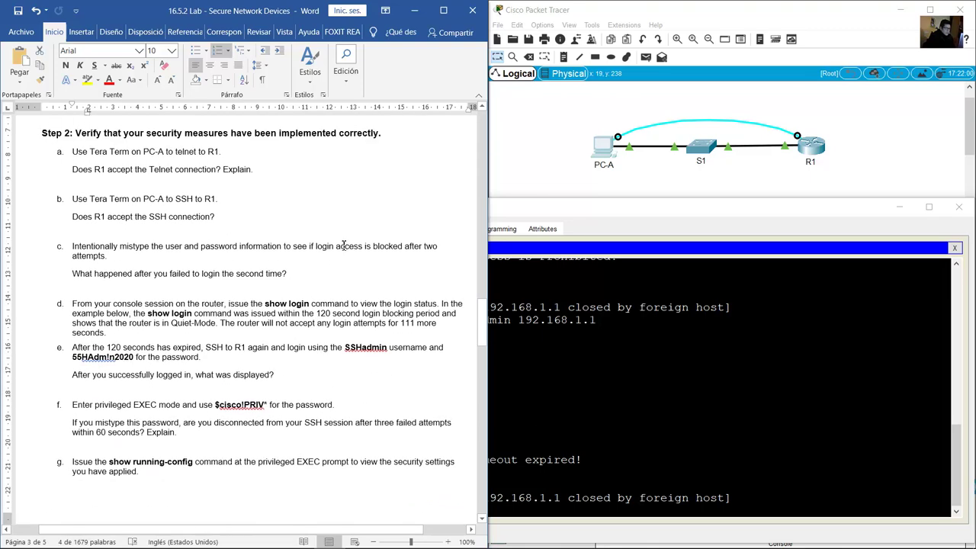
{"action": "left_click", "coordinate": [402, 250]}
{"action": "left_click_drag", "start_coordinate": [373, 246], "coordinate": [121, 261]}
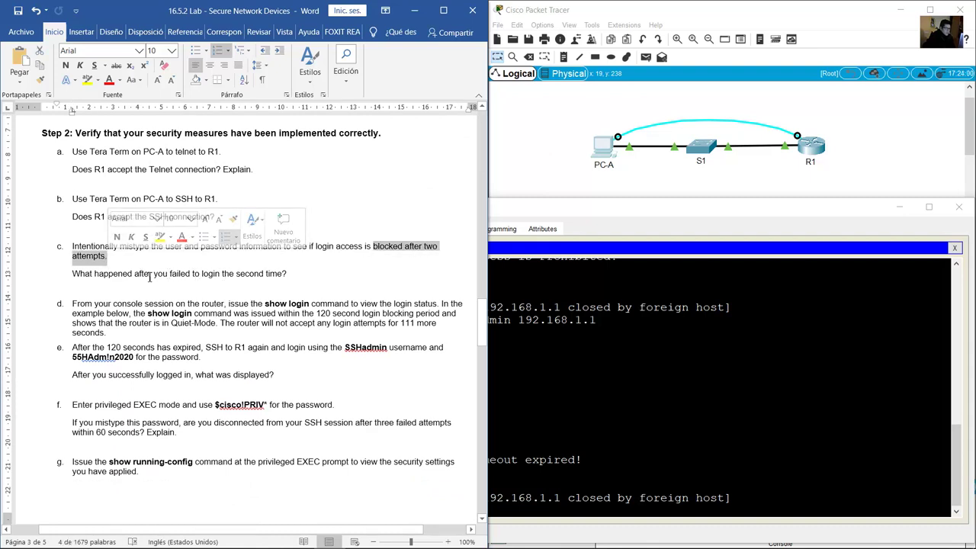
Rerun ssh -l SSHadmin 192.168.1.1 from PC-A, ending in 'closed by foreign host'.
{"action": "left_click", "coordinate": [600, 468]}
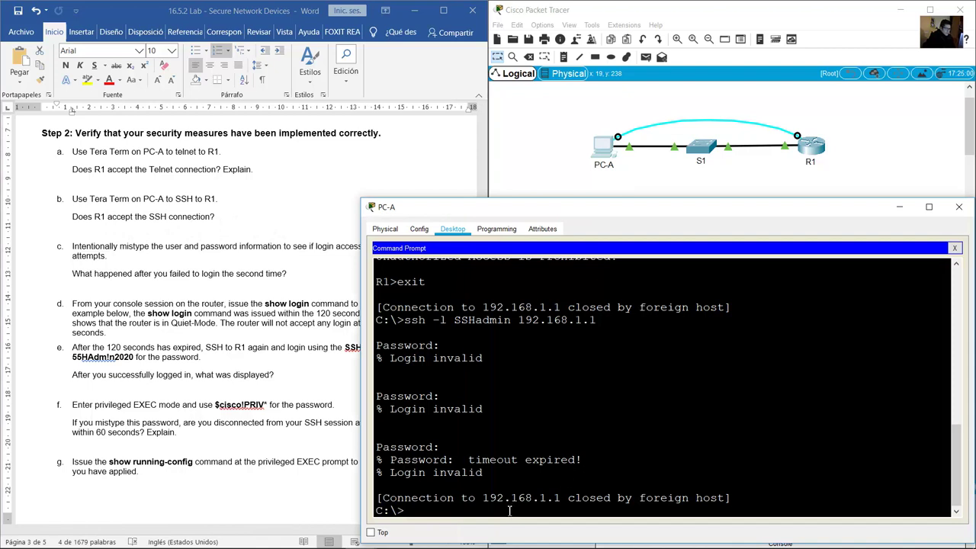
{"action": "key", "text": "Up"}
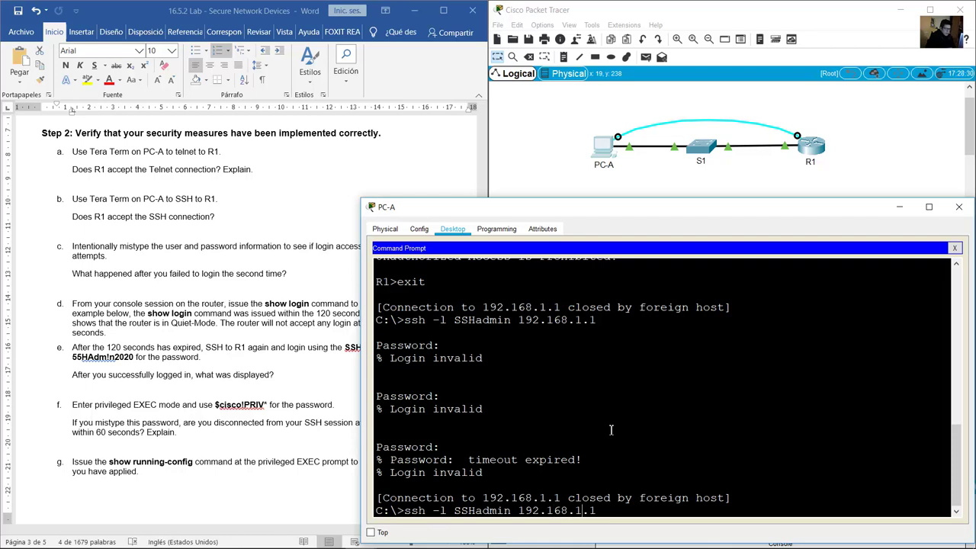
{"action": "key", "text": "Return"}
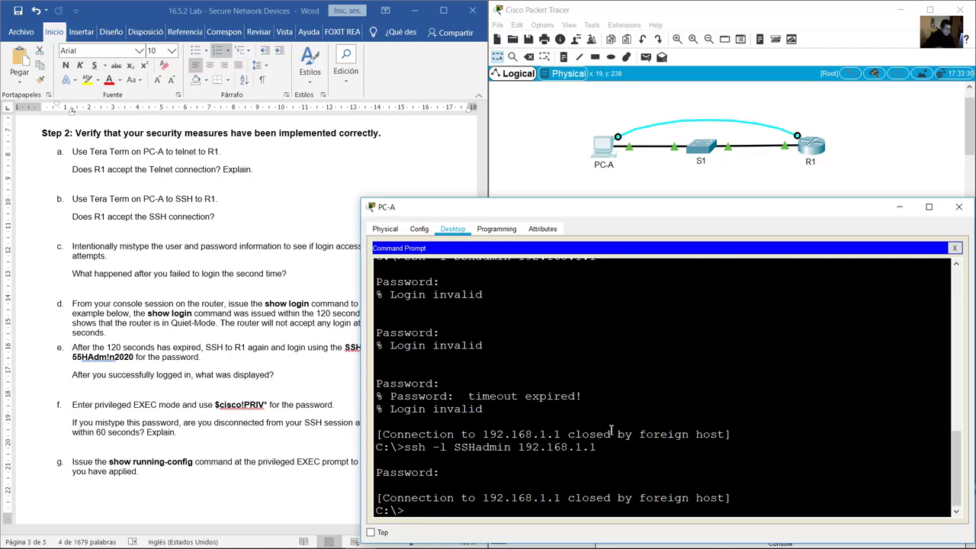
{"action": "left_click_drag", "start_coordinate": [567, 498], "coordinate": [720, 496]}
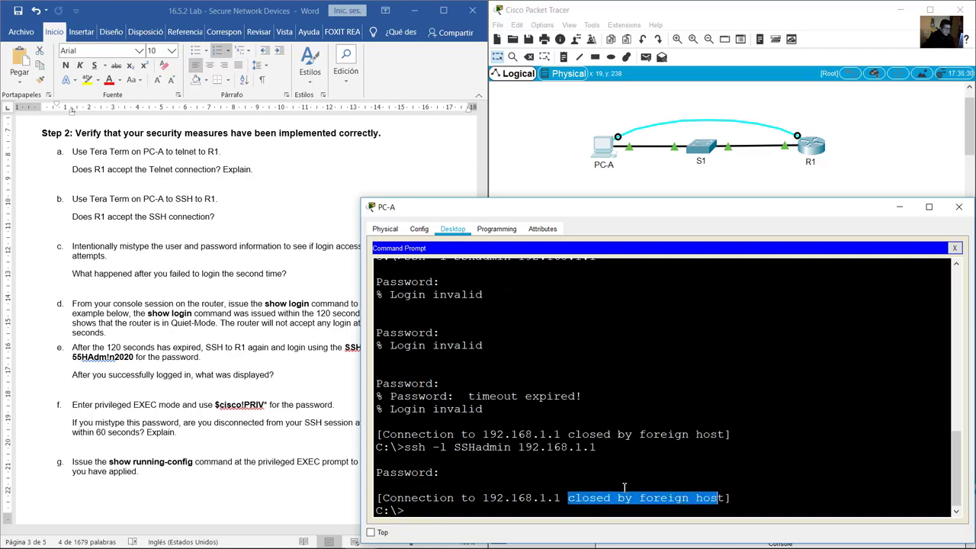
{"action": "left_click", "coordinate": [585, 478]}
Retry the SSH connection once more, getting '% Connection refused by remote host'.
{"action": "key", "text": "Up"}
{"action": "key", "text": "Return"}
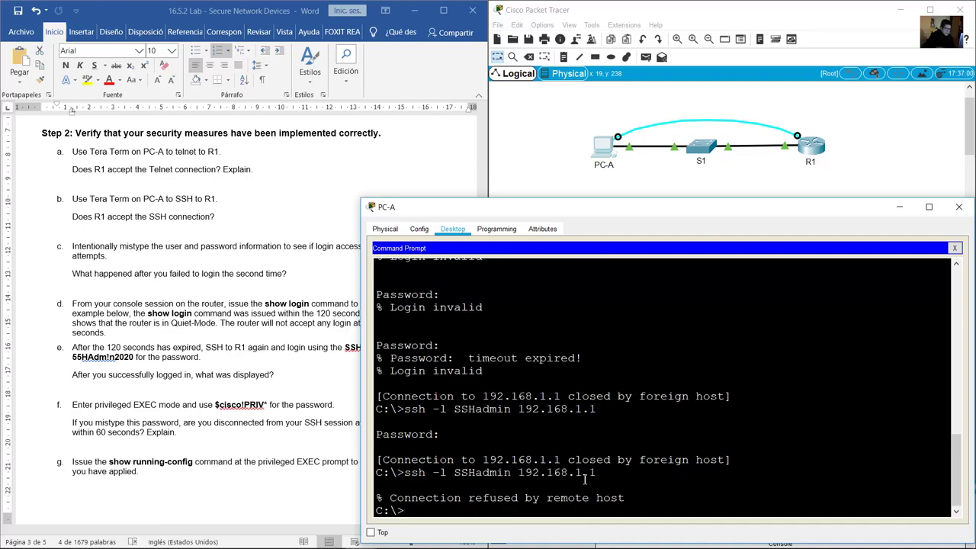
{"action": "left_click_drag", "start_coordinate": [440, 498], "coordinate": [638, 502]}
Highlight the handout question about what happened after the second failed login, then scroll to Part 3.
{"action": "left_click", "coordinate": [200, 302]}
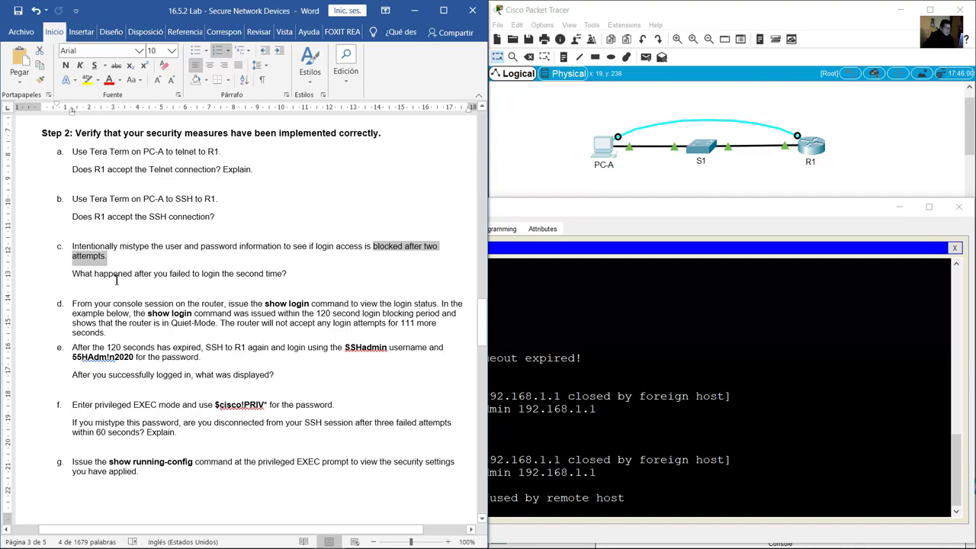
{"action": "left_click_drag", "start_coordinate": [72, 276], "coordinate": [294, 279]}
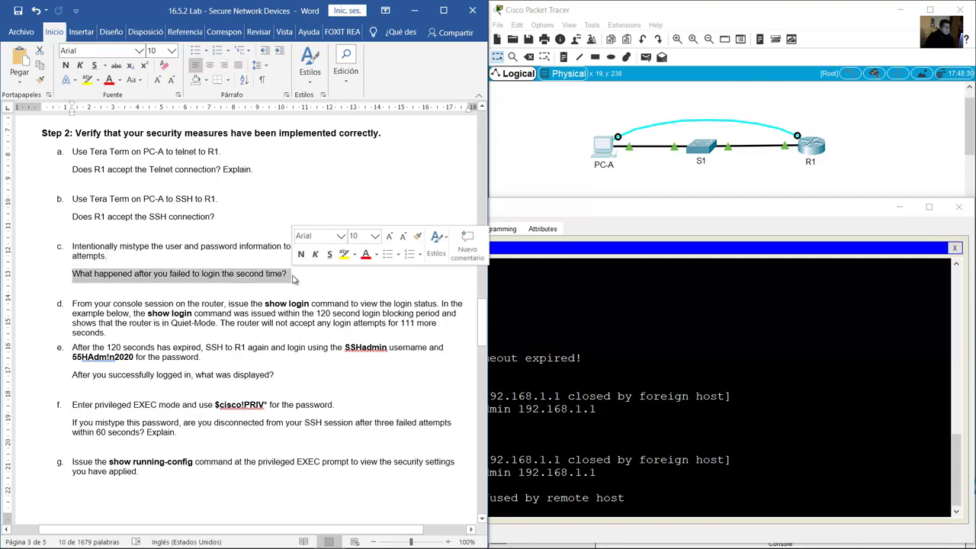
{"action": "scroll", "coordinate": [325, 321], "scroll_direction": "up", "scroll_amount": 3}
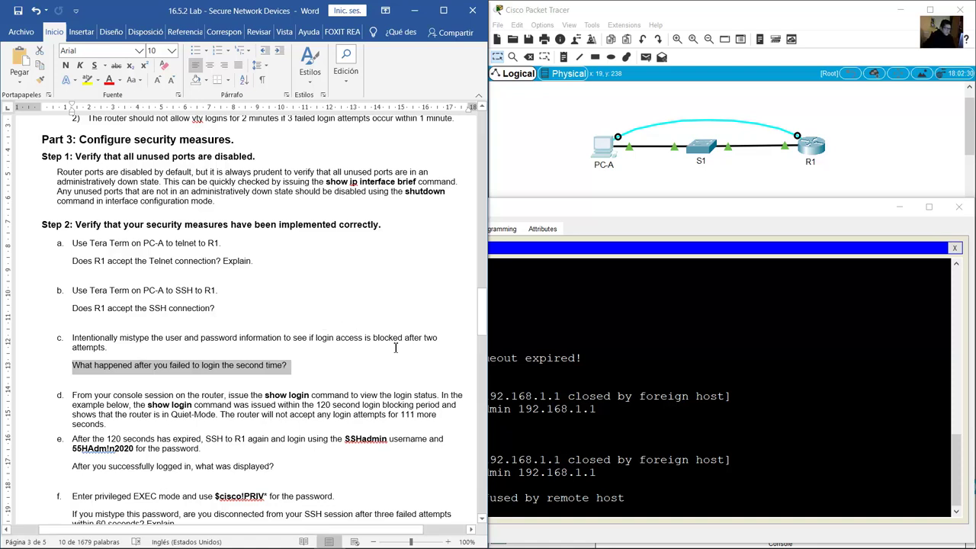
Rerun PC-A's ssh command to R1 and confirm the connection is still refused.
{"action": "left_click", "coordinate": [535, 431]}
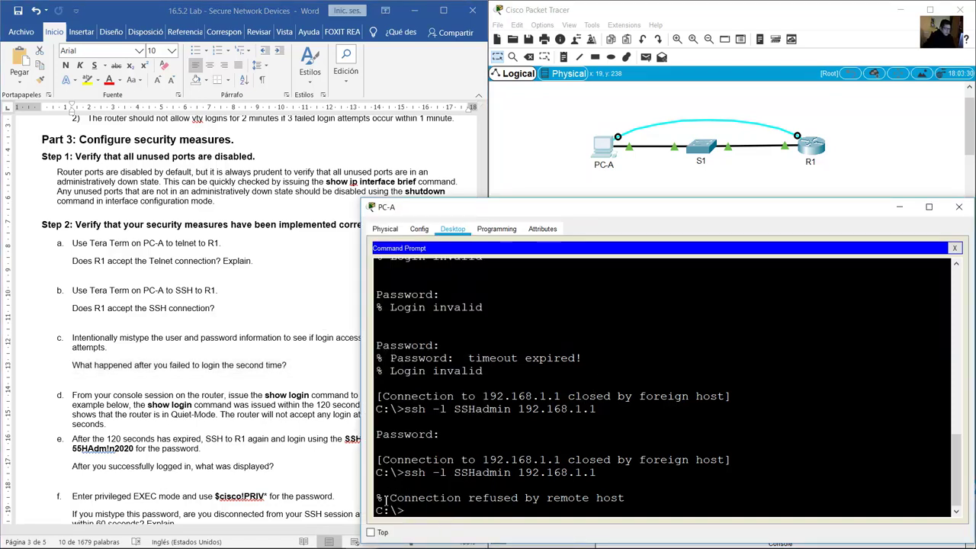
{"action": "left_click_drag", "start_coordinate": [384, 501], "coordinate": [627, 501]}
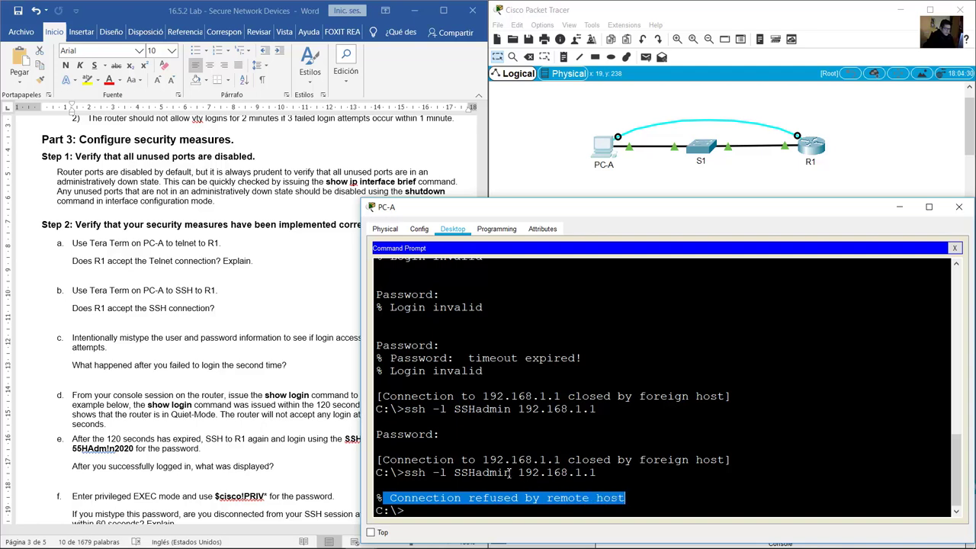
{"action": "left_click", "coordinate": [419, 473]}
{"action": "left_click_drag", "start_coordinate": [419, 472], "coordinate": [623, 509]}
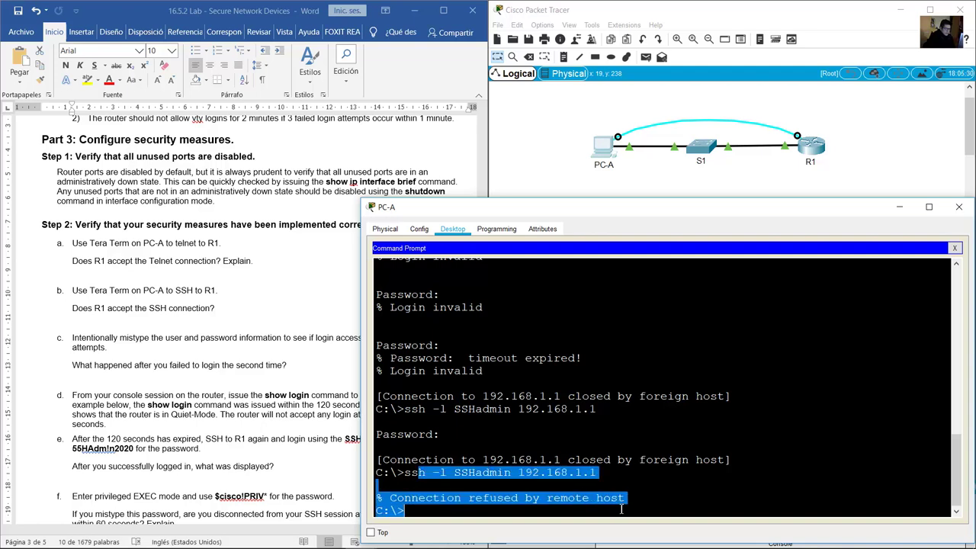
{"action": "left_click", "coordinate": [623, 509]}
{"action": "key", "text": "Up"}
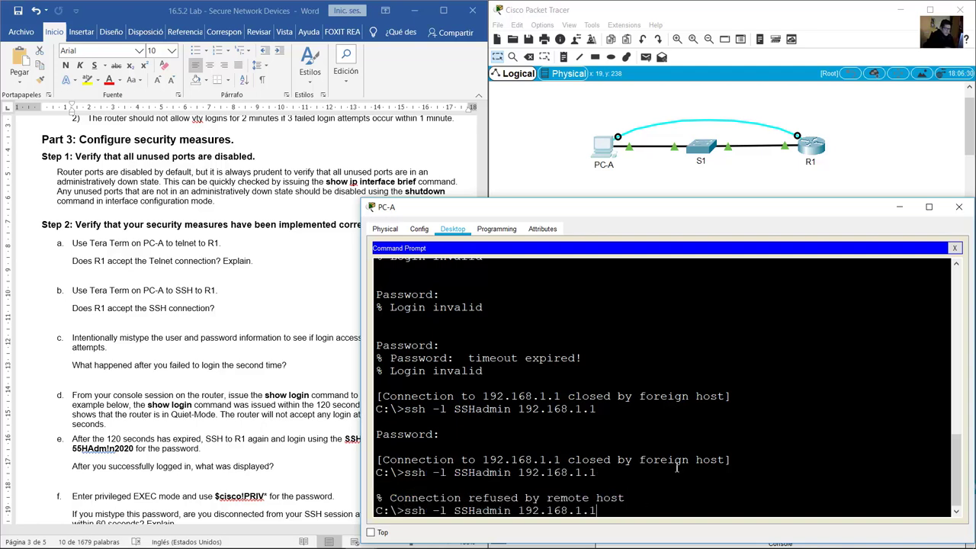
{"action": "key", "text": "Return"}
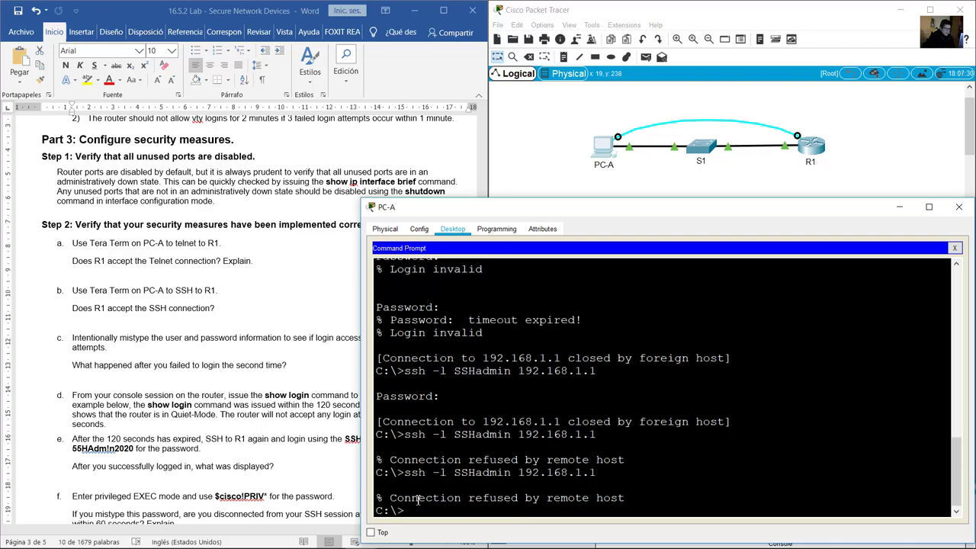
{"action": "left_click_drag", "start_coordinate": [419, 499], "coordinate": [625, 500]}
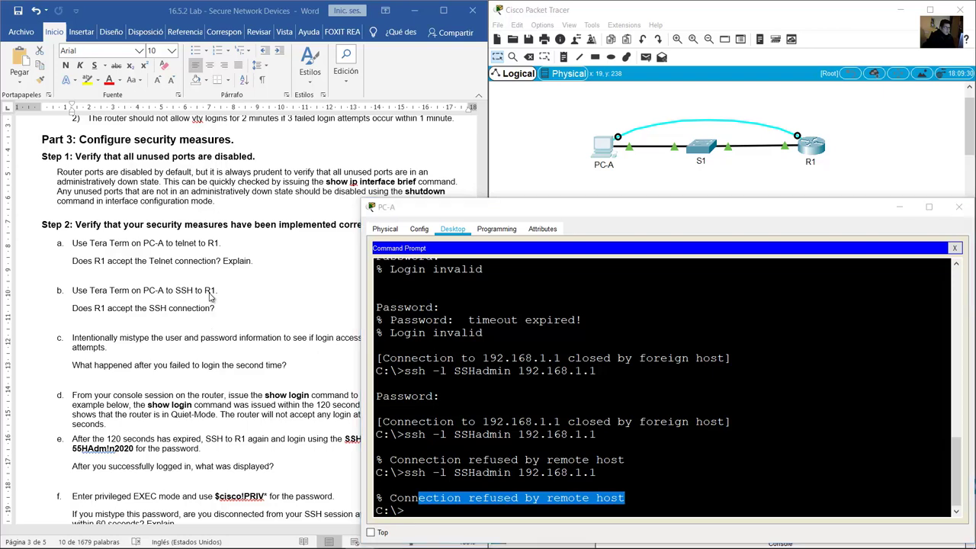
Read the next step in the lab instructions, then close PC-A's command prompt.
{"action": "key", "text": "alt+Tab"}
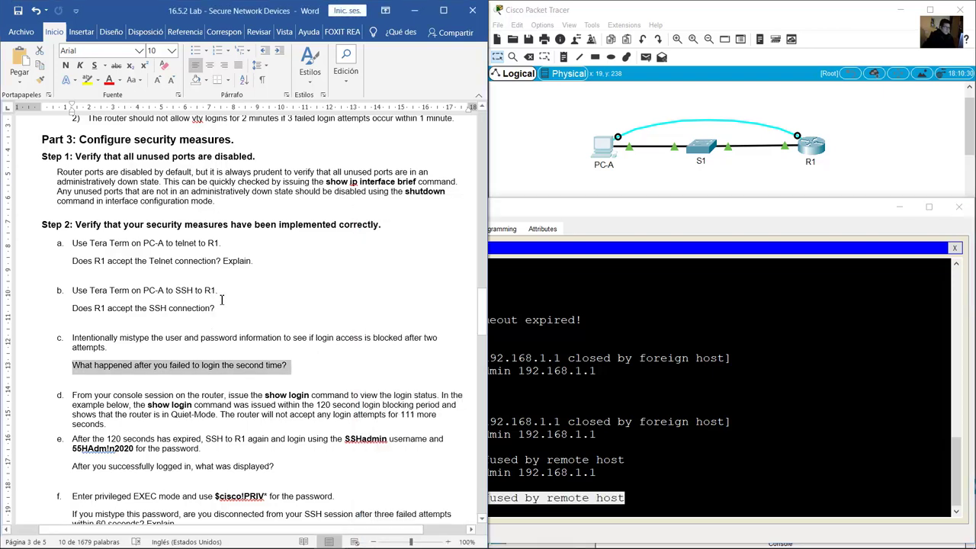
{"action": "left_click", "coordinate": [231, 319]}
{"action": "scroll", "coordinate": [229, 320], "scroll_direction": "down", "scroll_amount": 2}
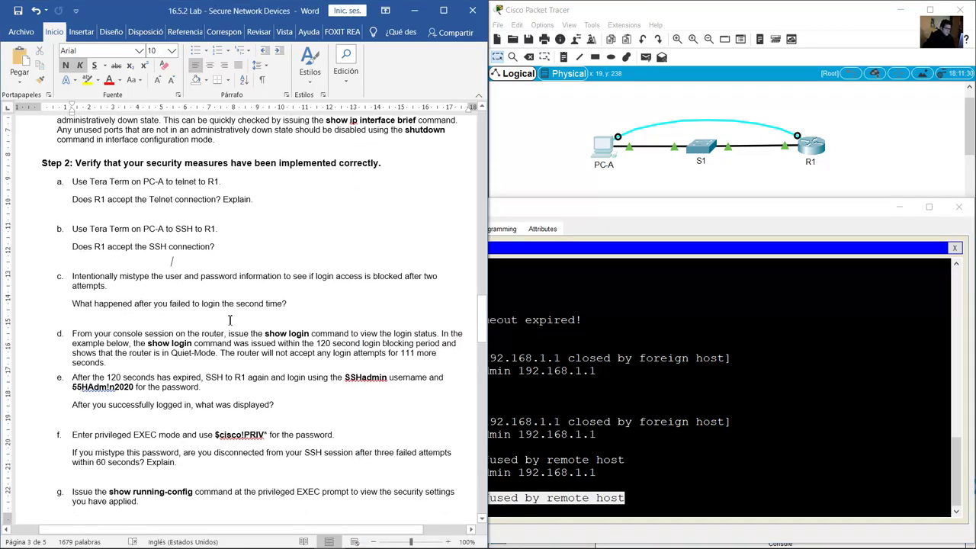
{"action": "scroll", "coordinate": [229, 320], "scroll_direction": "down", "scroll_amount": 2}
{"action": "left_click_drag", "start_coordinate": [75, 274], "coordinate": [438, 273]}
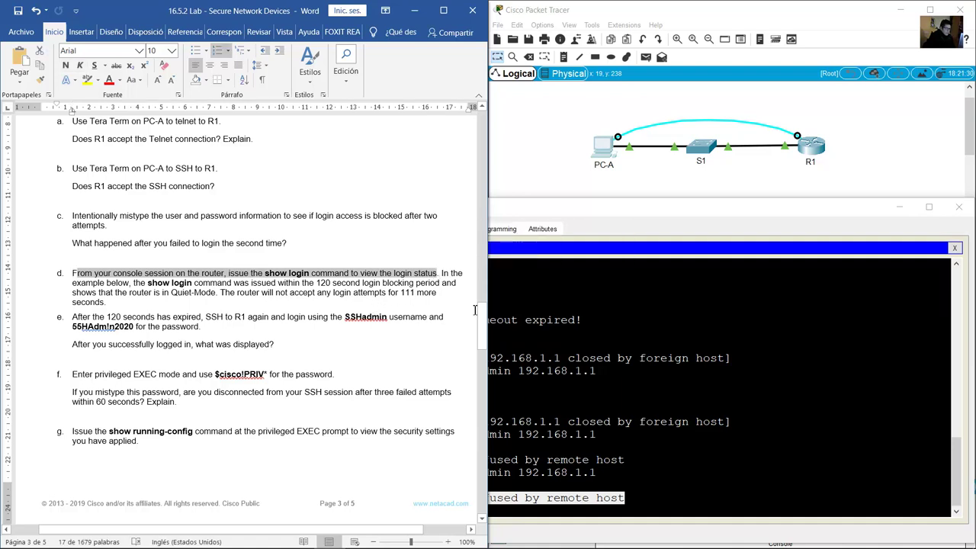
{"action": "left_click", "coordinate": [709, 227]}
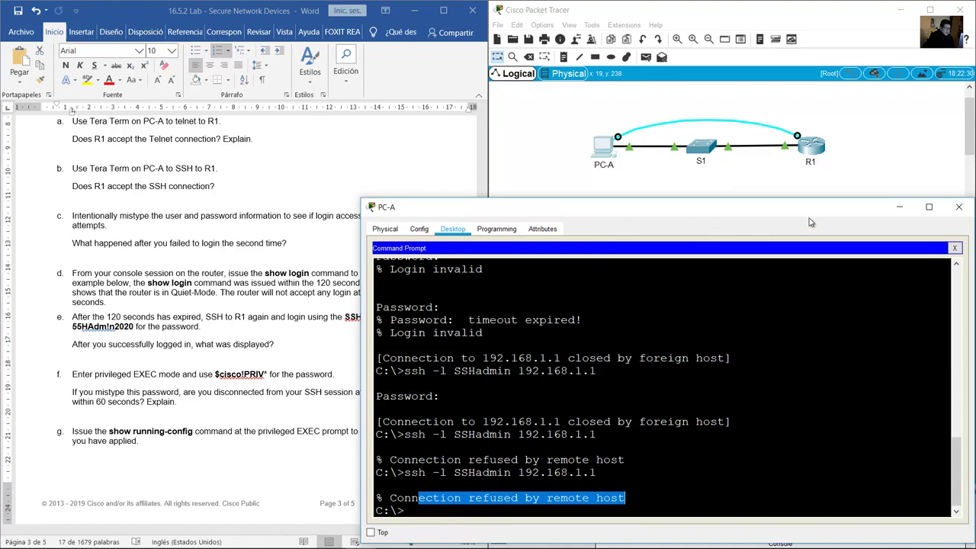
{"action": "left_click", "coordinate": [952, 249]}
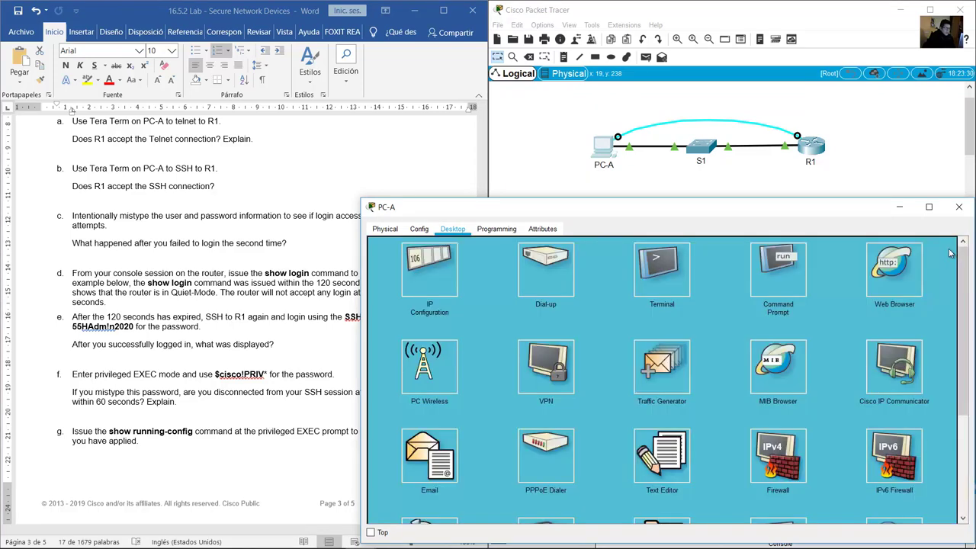
Open PC-A's console terminal with default settings and scroll to R1's log messages.
{"action": "left_click", "coordinate": [648, 268]}
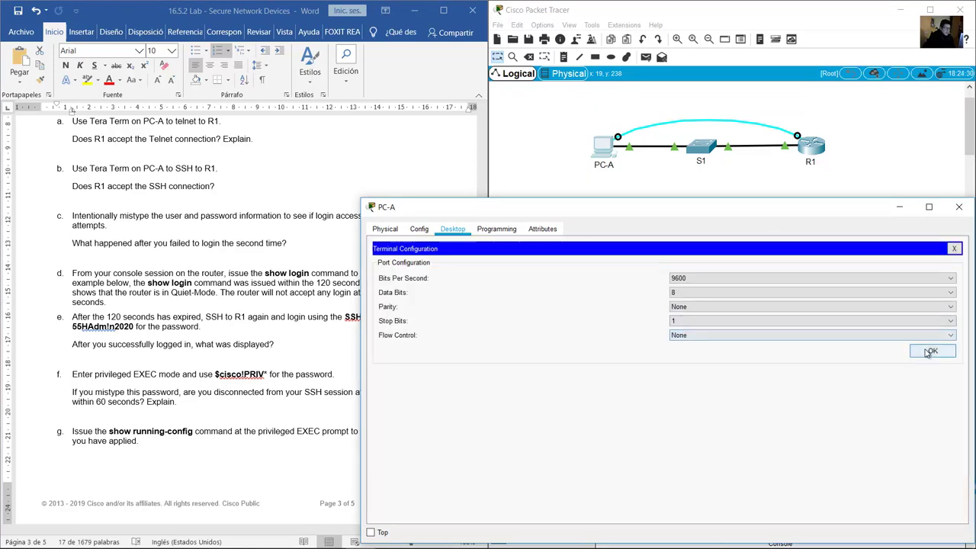
{"action": "left_click", "coordinate": [930, 351]}
{"action": "left_click", "coordinate": [867, 148]}
{"action": "left_click_drag", "start_coordinate": [591, 99], "coordinate": [826, 174]}
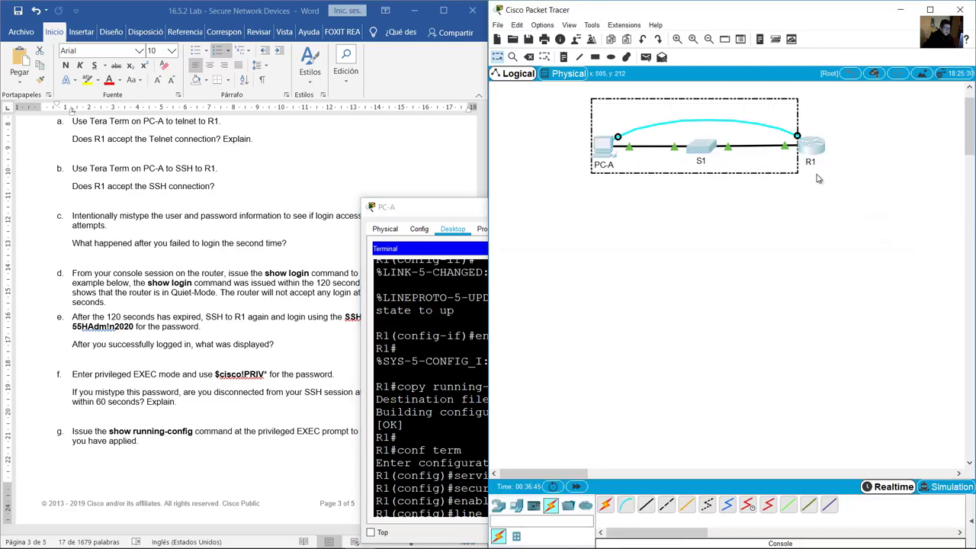
{"action": "left_click", "coordinate": [823, 144]}
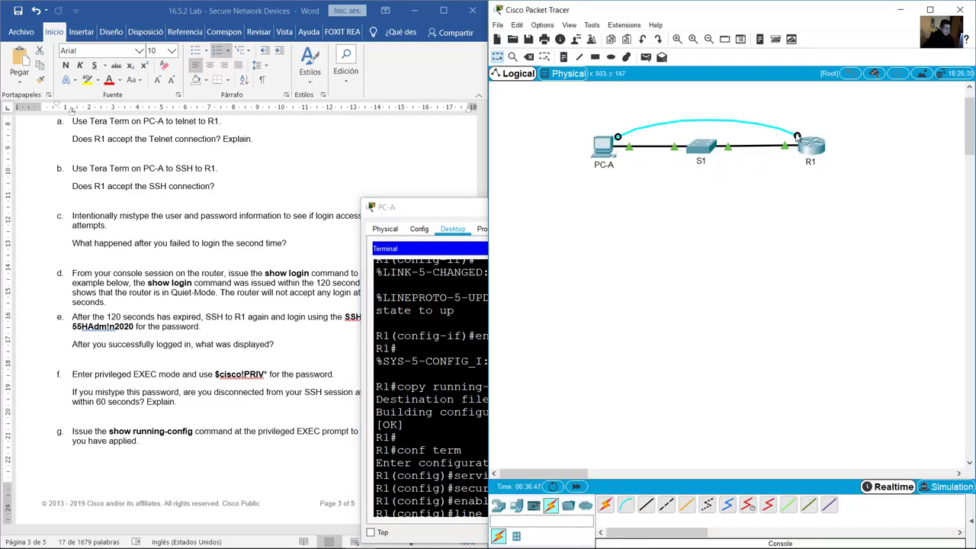
{"action": "left_click", "coordinate": [603, 146]}
{"action": "scroll", "coordinate": [624, 478], "scroll_direction": "down", "scroll_amount": 5}
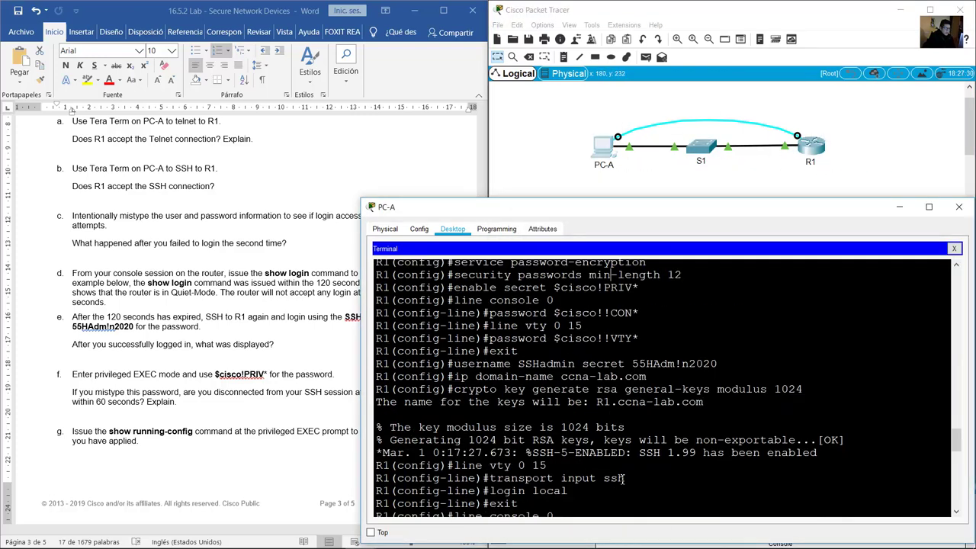
{"action": "scroll", "coordinate": [623, 478], "scroll_direction": "down", "scroll_amount": 15}
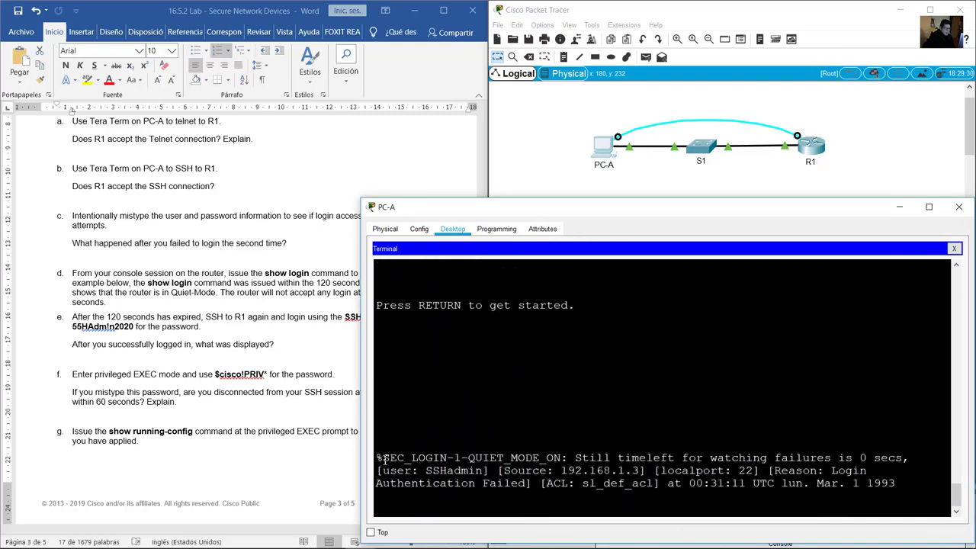
Review the QUIET_MODE_ON and login-failure messages: source 192.168.1.3, port 22, ACL sl_def_acl.
{"action": "left_click_drag", "start_coordinate": [382, 457], "coordinate": [435, 456]}
{"action": "left_click_drag", "start_coordinate": [457, 457], "coordinate": [522, 458]}
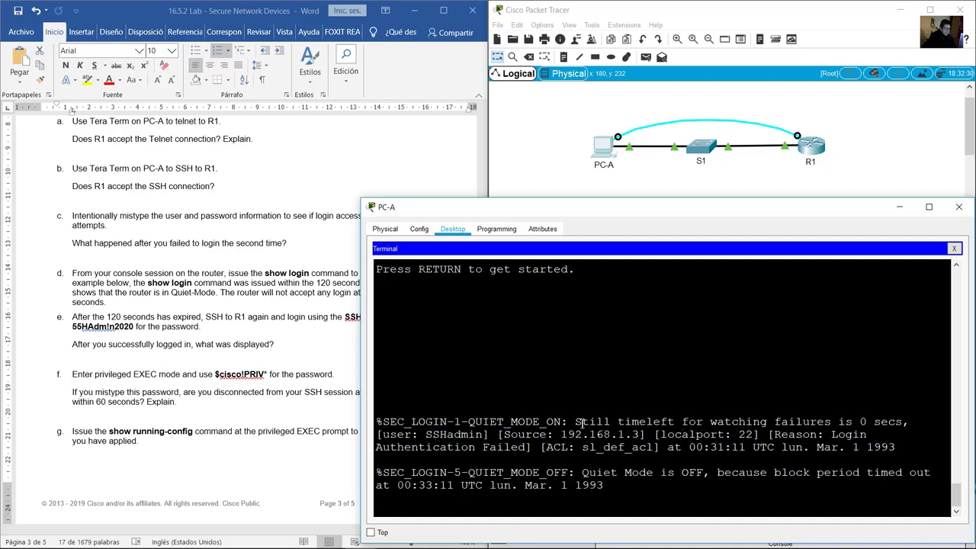
{"action": "left_click_drag", "start_coordinate": [583, 422], "coordinate": [680, 422]}
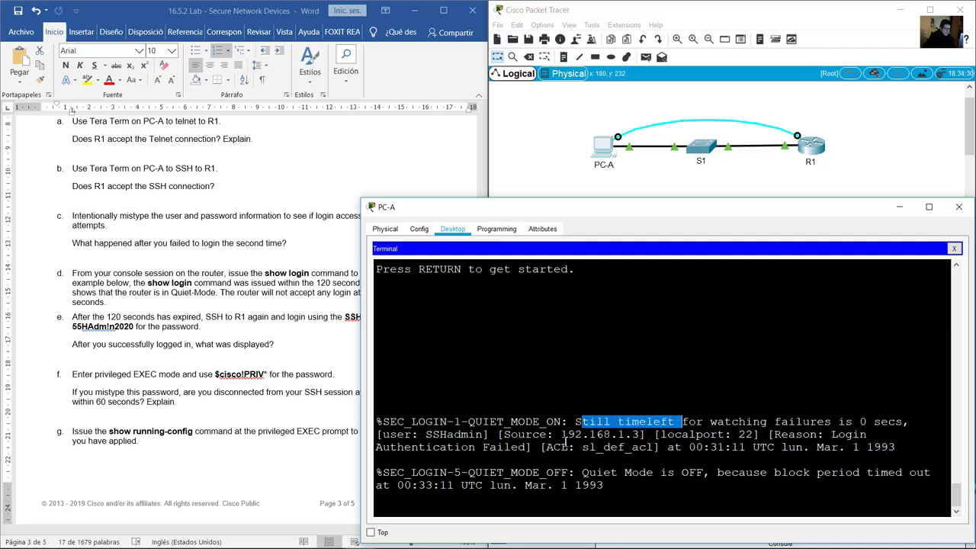
{"action": "left_click_drag", "start_coordinate": [384, 434], "coordinate": [482, 433]}
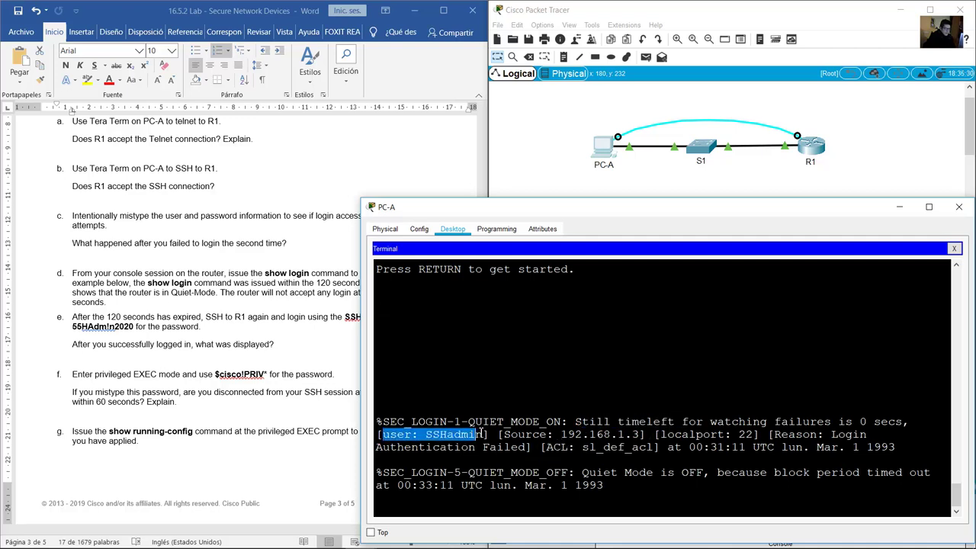
{"action": "left_click_drag", "start_coordinate": [559, 434], "coordinate": [642, 433]}
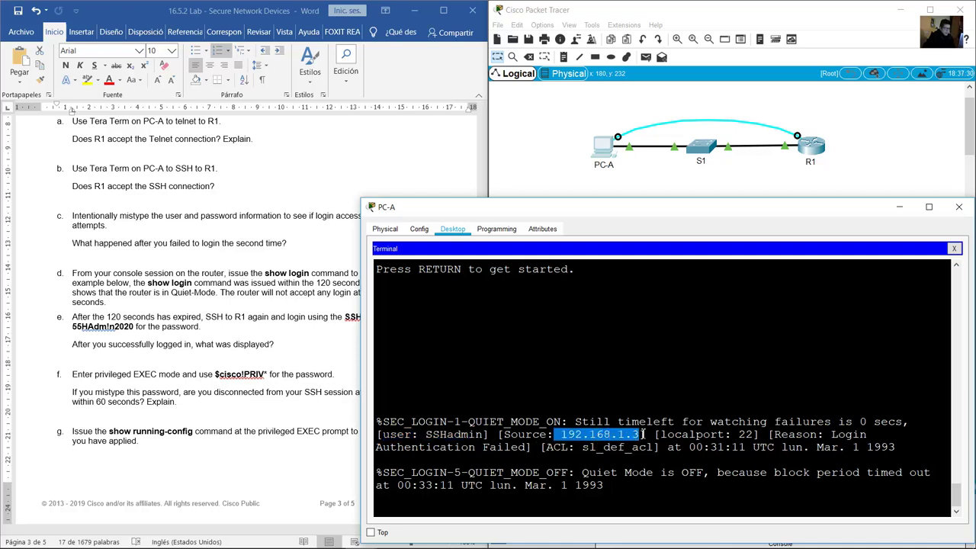
{"action": "left_click_drag", "start_coordinate": [732, 434], "coordinate": [755, 434]}
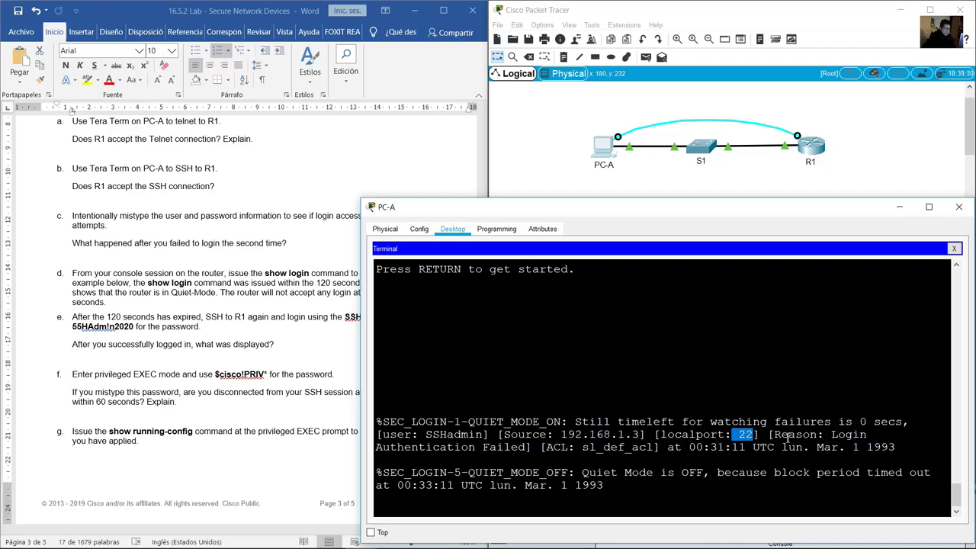
{"action": "left_click_drag", "start_coordinate": [787, 435], "coordinate": [527, 448]}
{"action": "left_click", "coordinate": [529, 448]}
{"action": "left_click_drag", "start_coordinate": [582, 448], "coordinate": [632, 446]}
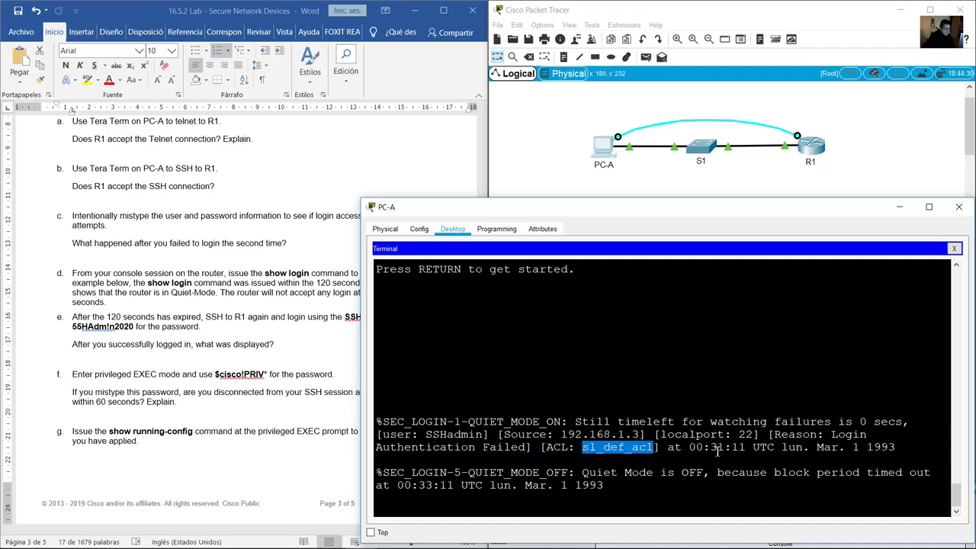
{"action": "left_click", "coordinate": [613, 391]}
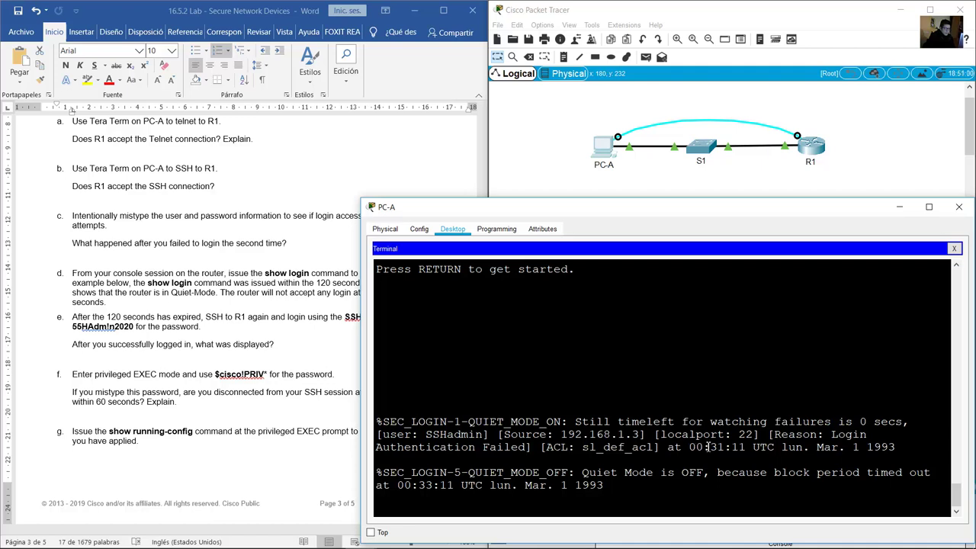
Check the quiet-mode period 00:31:11 to 00:33:11 and QUIET_MODE_OFF line, then close the terminal.
{"action": "left_click_drag", "start_coordinate": [707, 446], "coordinate": [726, 448]}
{"action": "left_click_drag", "start_coordinate": [418, 485], "coordinate": [436, 484]}
{"action": "left_click", "coordinate": [419, 470]}
{"action": "left_click_drag", "start_coordinate": [383, 471], "coordinate": [607, 485]}
{"action": "left_click", "coordinate": [669, 487]}
{"action": "left_click", "coordinate": [953, 250]}
{"action": "left_click_drag", "start_coordinate": [72, 273], "coordinate": [437, 272]}
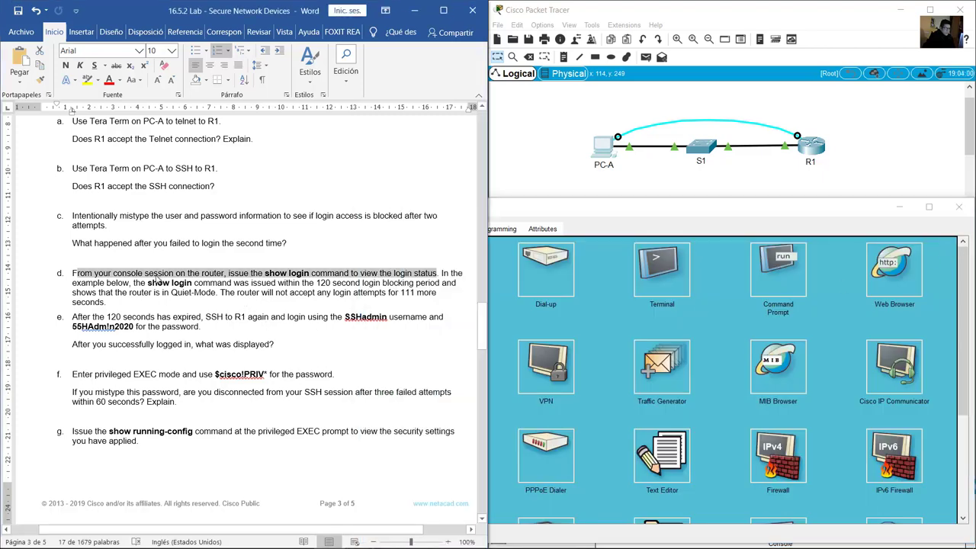
Rerun the ssh to 192.168.1.1 from PC-A and enter the password, reaching the banner and R1>.
{"action": "scroll", "coordinate": [94, 288], "scroll_direction": "down", "scroll_amount": 3}
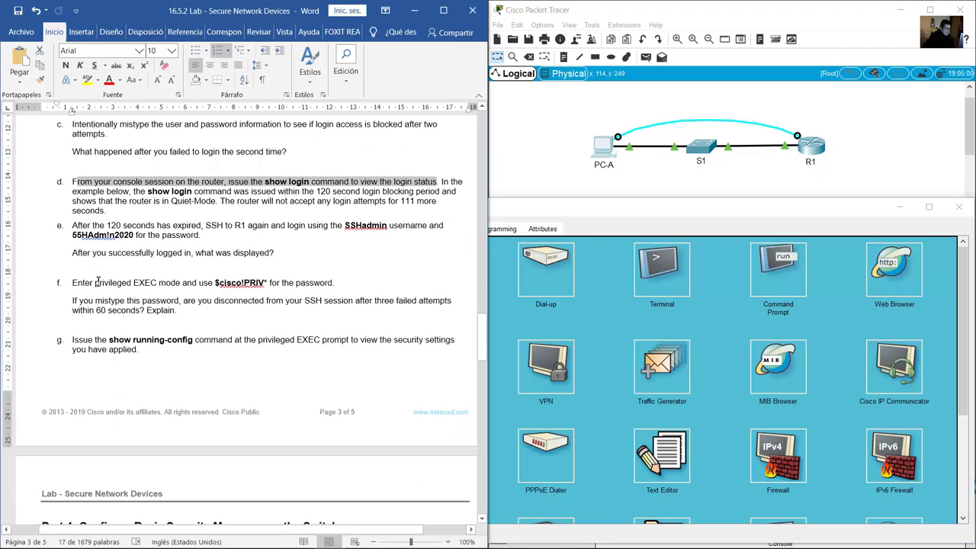
{"action": "left_click_drag", "start_coordinate": [74, 226], "coordinate": [204, 236]}
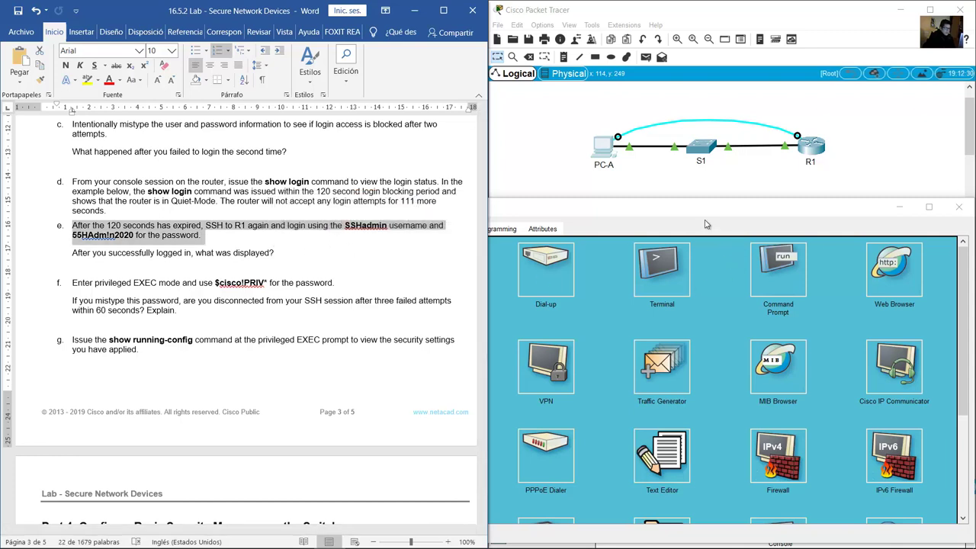
{"action": "left_click", "coordinate": [705, 222]}
{"action": "left_click", "coordinate": [759, 290]}
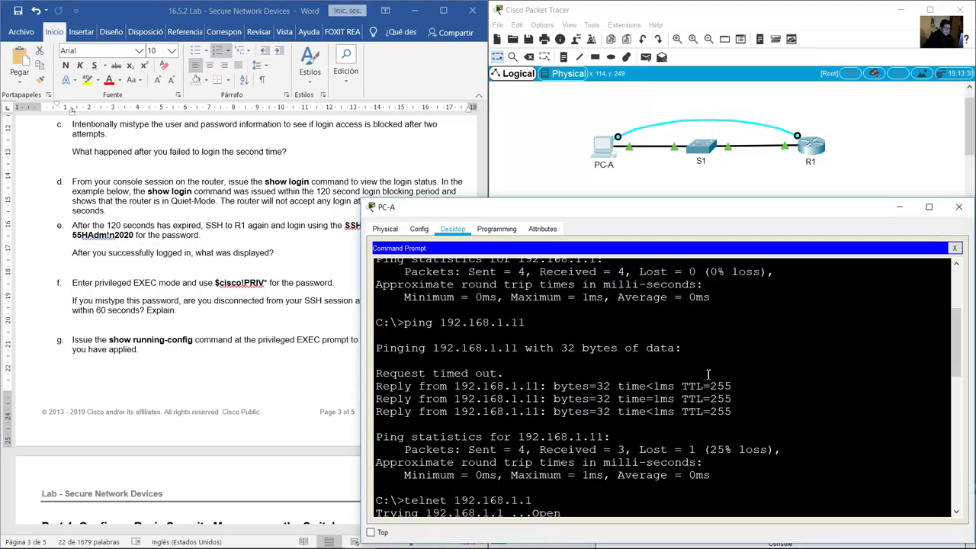
{"action": "scroll", "coordinate": [717, 377], "scroll_direction": "down", "scroll_amount": 10}
{"action": "scroll", "coordinate": [730, 383], "scroll_direction": "down", "scroll_amount": 2}
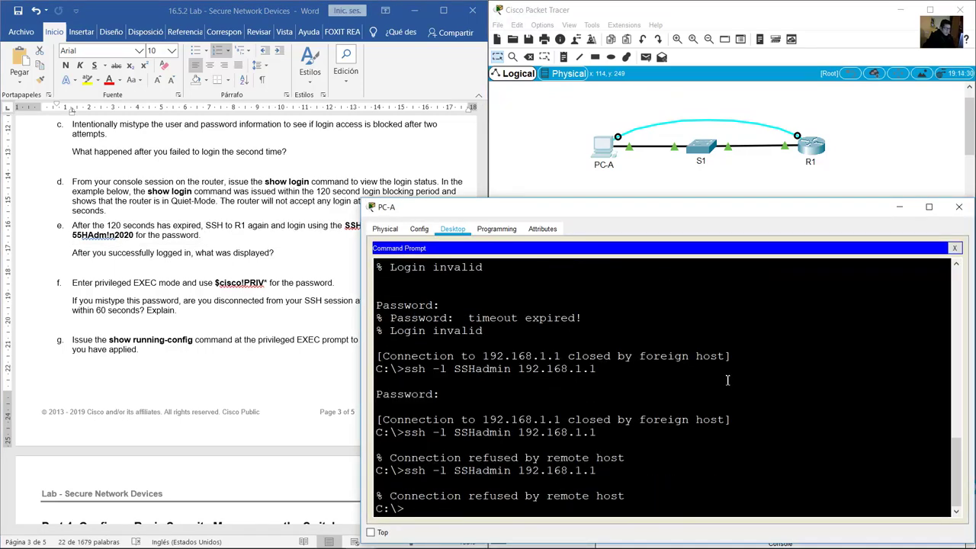
{"action": "key", "text": "Up"}
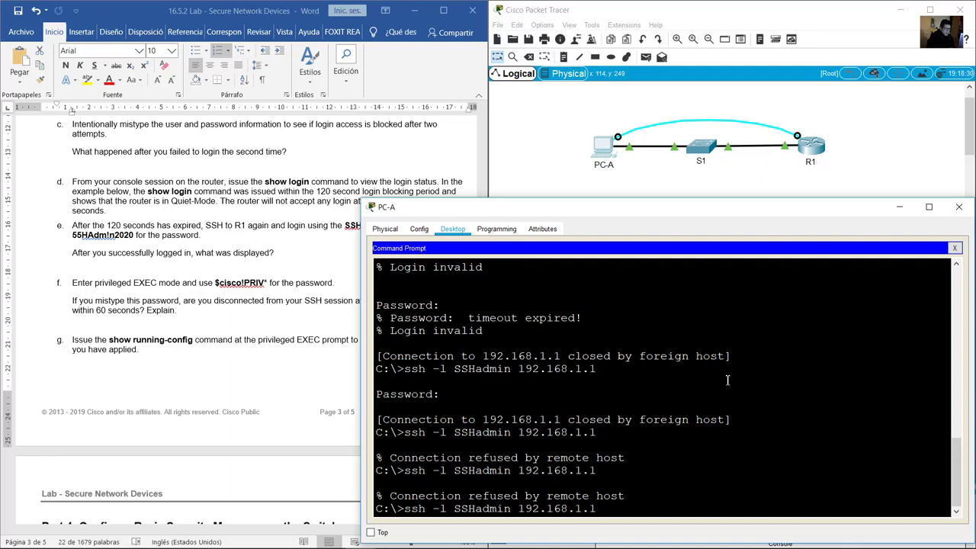
{"action": "key", "text": "Return"}
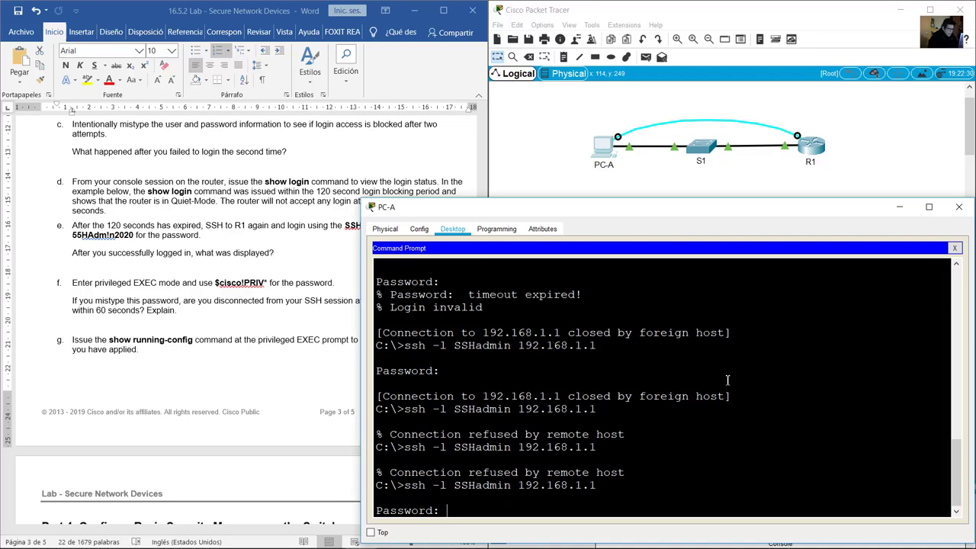
{"action": "key", "text": "Return"}
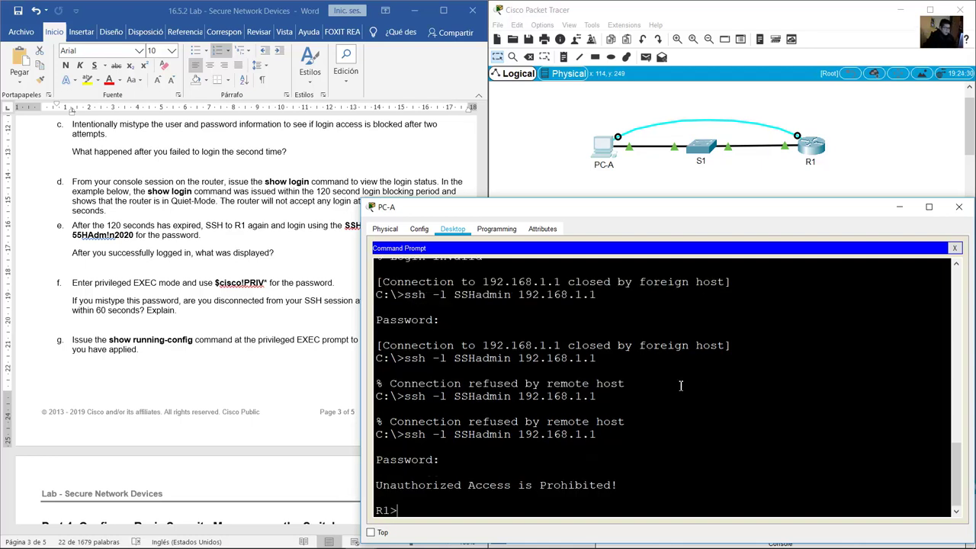
{"action": "left_click", "coordinate": [135, 280]}
{"action": "triple_click", "coordinate": [84, 229]}
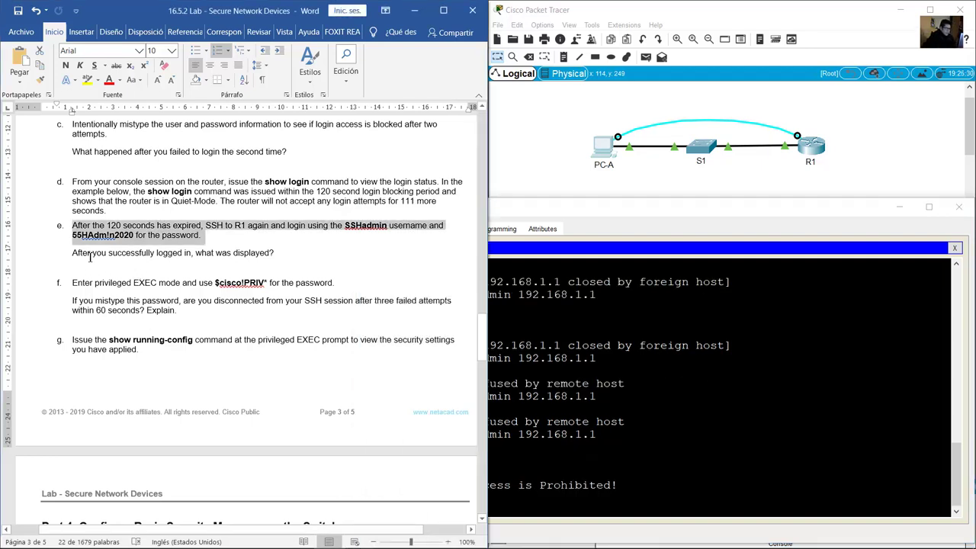
Note the 'Unauthorized Access is Prohibited!' banner and read step f on privileged EXEC mode.
{"action": "left_click_drag", "start_coordinate": [72, 253], "coordinate": [277, 252]}
{"action": "left_click", "coordinate": [279, 255]}
{"action": "left_click", "coordinate": [503, 336]}
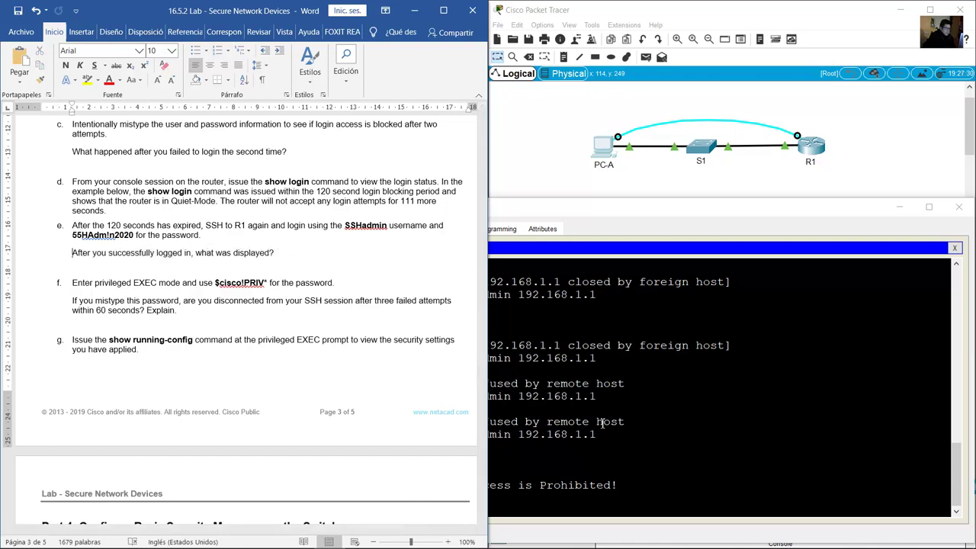
{"action": "left_click_drag", "start_coordinate": [375, 485], "coordinate": [623, 485]}
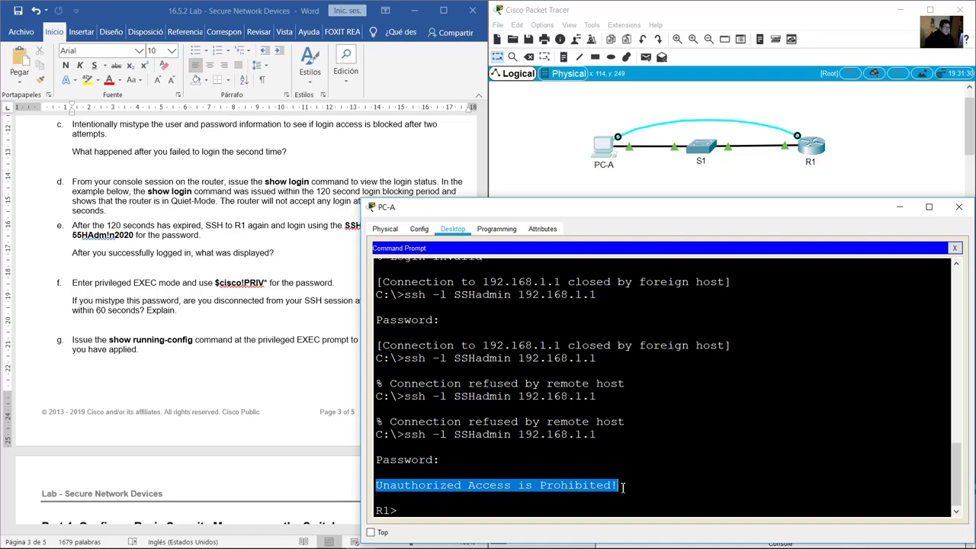
{"action": "left_click", "coordinate": [153, 293]}
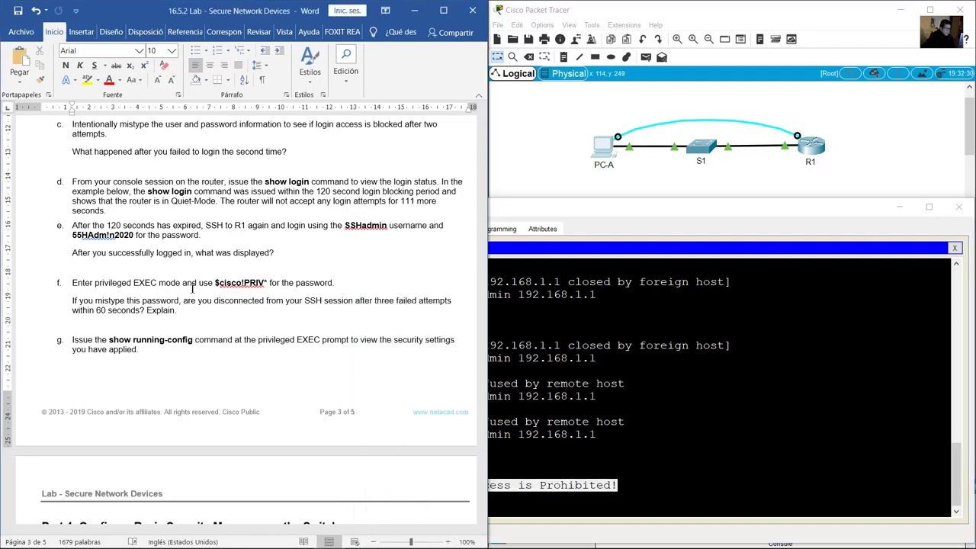
{"action": "left_click_drag", "start_coordinate": [75, 283], "coordinate": [196, 282]}
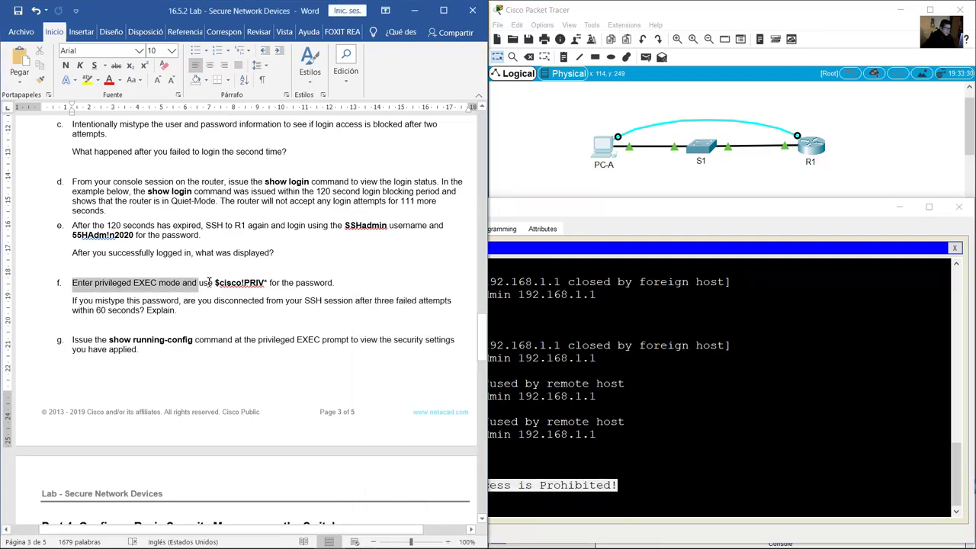
Run enable at R1> and enter the enable secret password to reach R1#.
{"action": "left_click", "coordinate": [640, 435]}
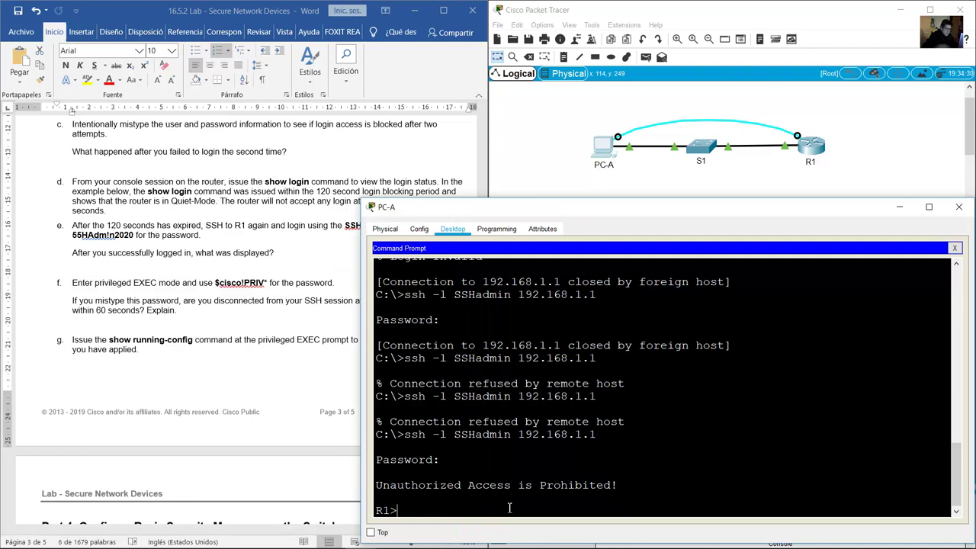
{"action": "type", "text": "enable"}
{"action": "left_click_drag", "start_coordinate": [399, 510], "coordinate": [371, 510]}
{"action": "left_click", "coordinate": [471, 516]}
{"action": "key", "text": "Return"}
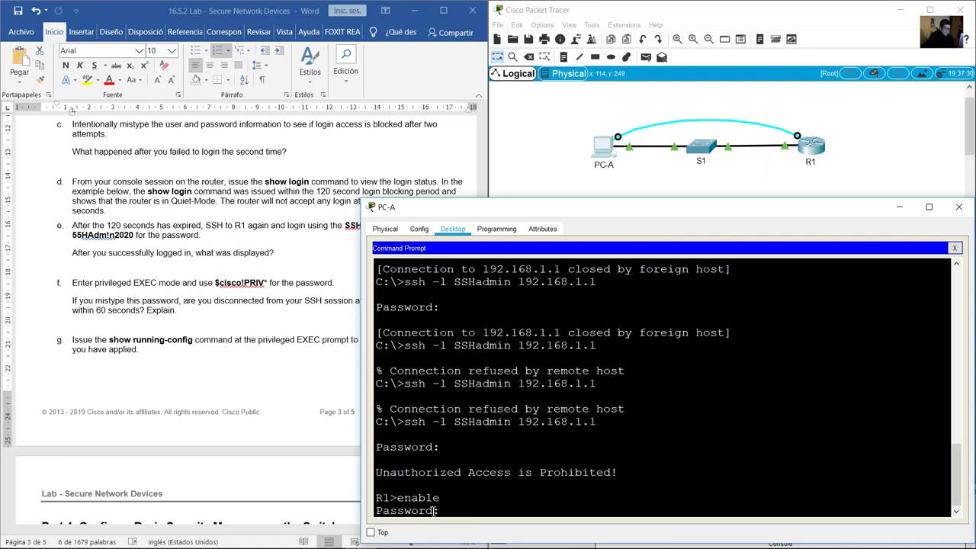
{"action": "left_click_drag", "start_coordinate": [440, 510], "coordinate": [376, 510]}
{"action": "left_click", "coordinate": [249, 293]}
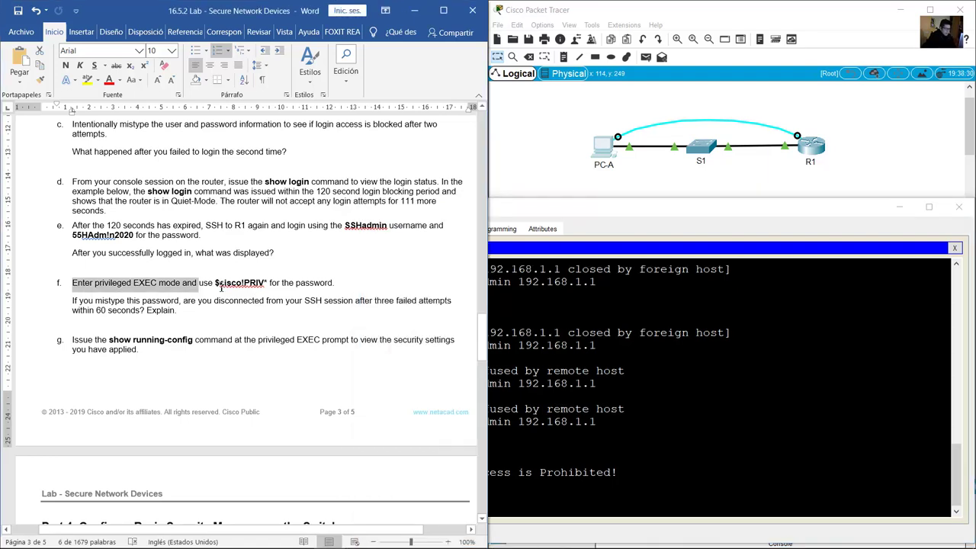
{"action": "left_click_drag", "start_coordinate": [215, 283], "coordinate": [268, 284]}
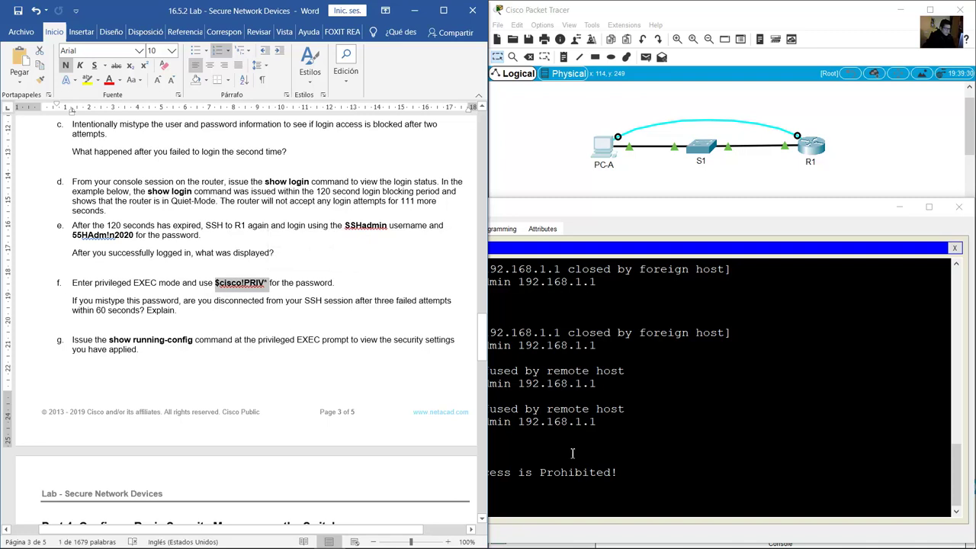
{"action": "left_click", "coordinate": [572, 452]}
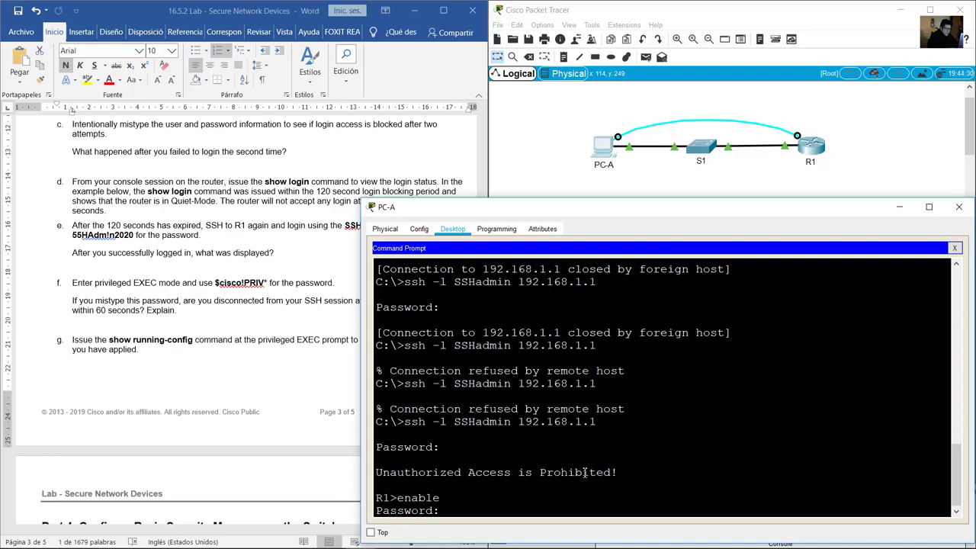
{"action": "key", "text": "Return"}
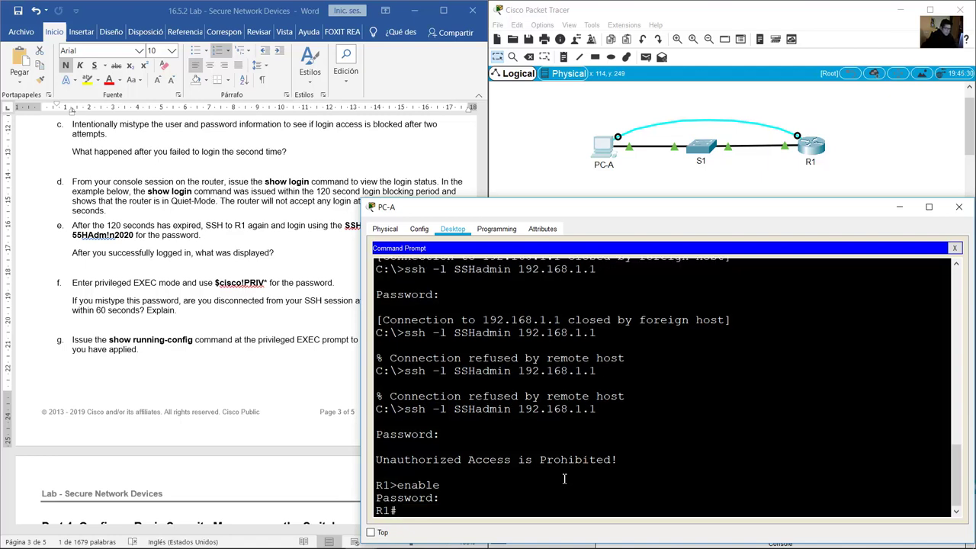
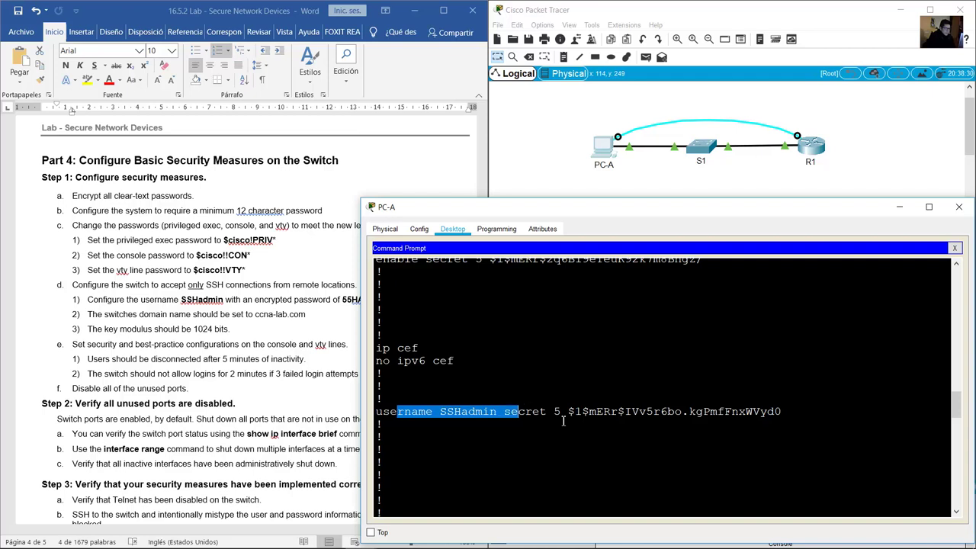
{"action": "scroll", "coordinate": [651, 395], "scroll_direction": "up", "scroll_amount": 3}
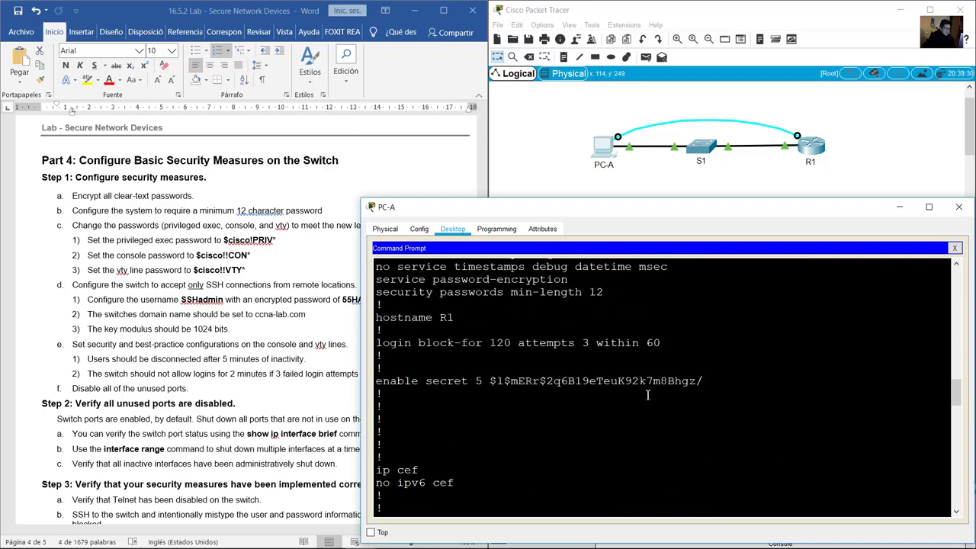
{"action": "left_click_drag", "start_coordinate": [391, 383], "coordinate": [702, 381]}
{"action": "left_click_drag", "start_coordinate": [379, 344], "coordinate": [657, 344]}
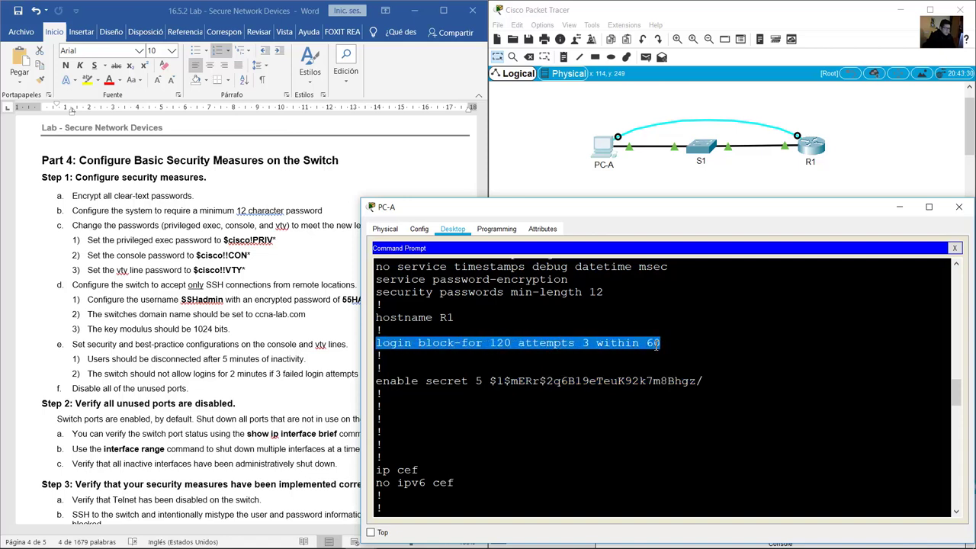
{"action": "left_click", "coordinate": [456, 344]}
{"action": "scroll", "coordinate": [456, 351], "scroll_direction": "up", "scroll_amount": 1}
{"action": "scroll", "coordinate": [456, 354], "scroll_direction": "down", "scroll_amount": 1}
{"action": "left_click_drag", "start_coordinate": [445, 344], "coordinate": [511, 345]}
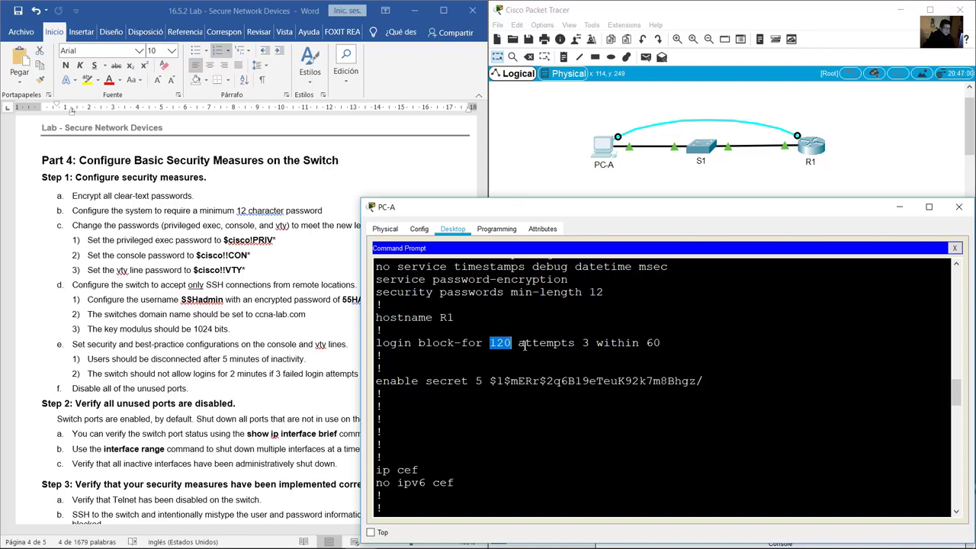
{"action": "left_click_drag", "start_coordinate": [542, 344], "coordinate": [661, 344]}
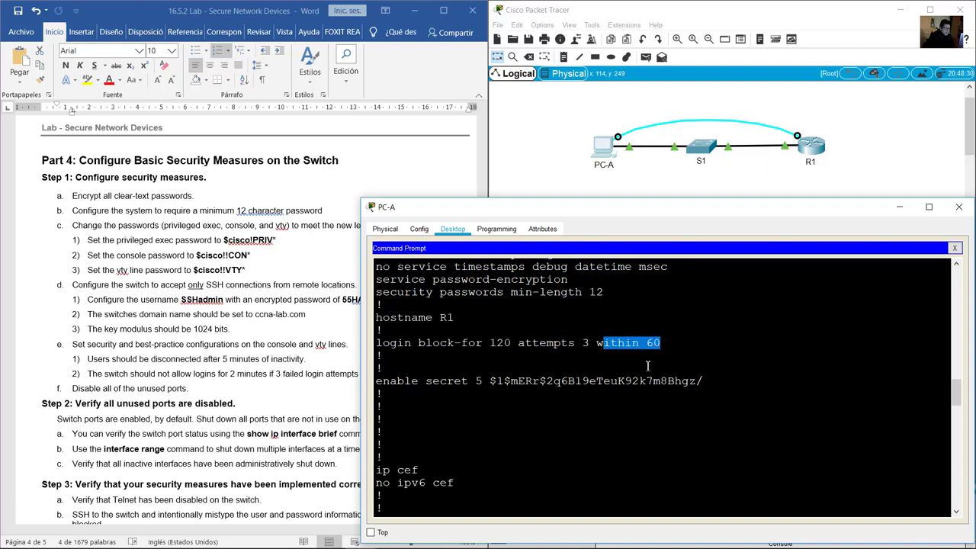
{"action": "scroll", "coordinate": [649, 365], "scroll_direction": "up", "scroll_amount": 2}
{"action": "left_click_drag", "start_coordinate": [376, 353], "coordinate": [602, 352]}
{"action": "left_click", "coordinate": [599, 353]}
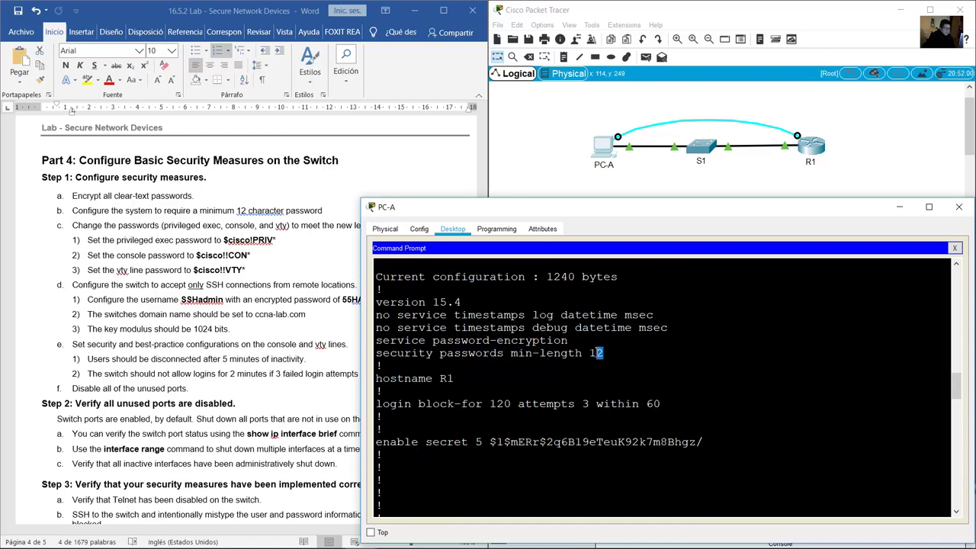
{"action": "double_click", "coordinate": [597, 353]}
{"action": "left_click_drag", "start_coordinate": [388, 339], "coordinate": [582, 346]}
{"action": "left_click_drag", "start_coordinate": [492, 442], "coordinate": [695, 442]}
{"action": "scroll", "coordinate": [663, 418], "scroll_direction": "down", "scroll_amount": 6}
{"action": "left_click_drag", "start_coordinate": [574, 338], "coordinate": [760, 370]}
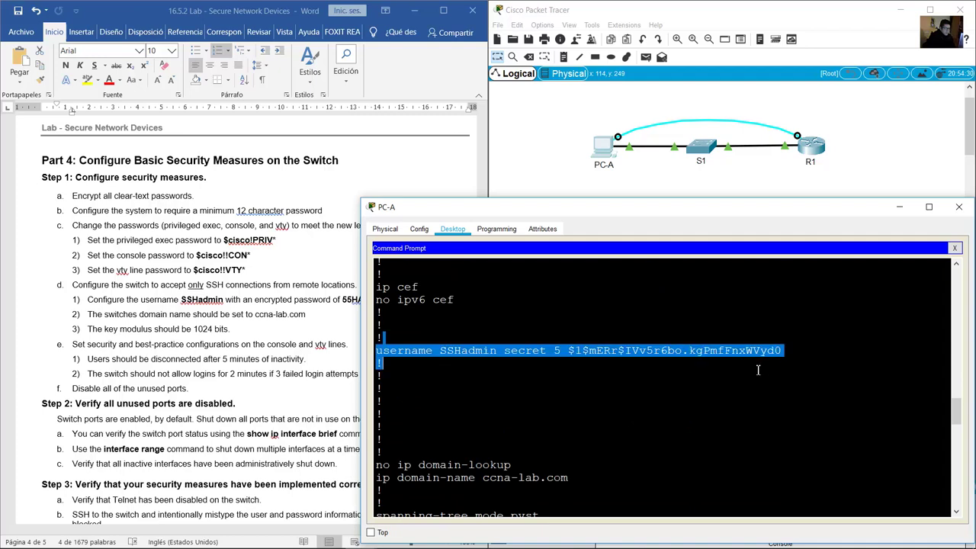
{"action": "scroll", "coordinate": [760, 371], "scroll_direction": "down", "scroll_amount": 20}
{"action": "scroll", "coordinate": [663, 391], "scroll_direction": "down", "scroll_amount": 2}
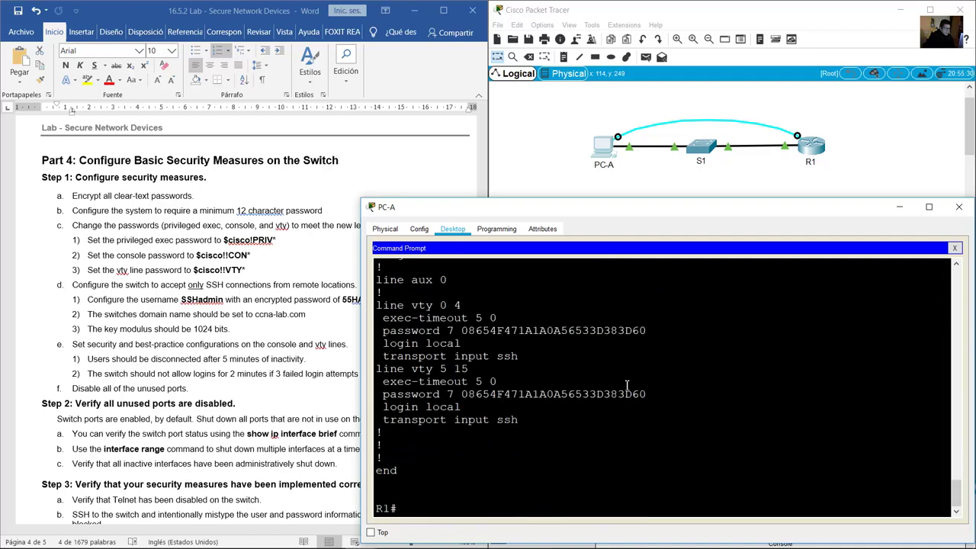
{"action": "scroll", "coordinate": [635, 388], "scroll_direction": "up", "scroll_amount": 1}
{"action": "left_click_drag", "start_coordinate": [462, 374], "coordinate": [483, 349]}
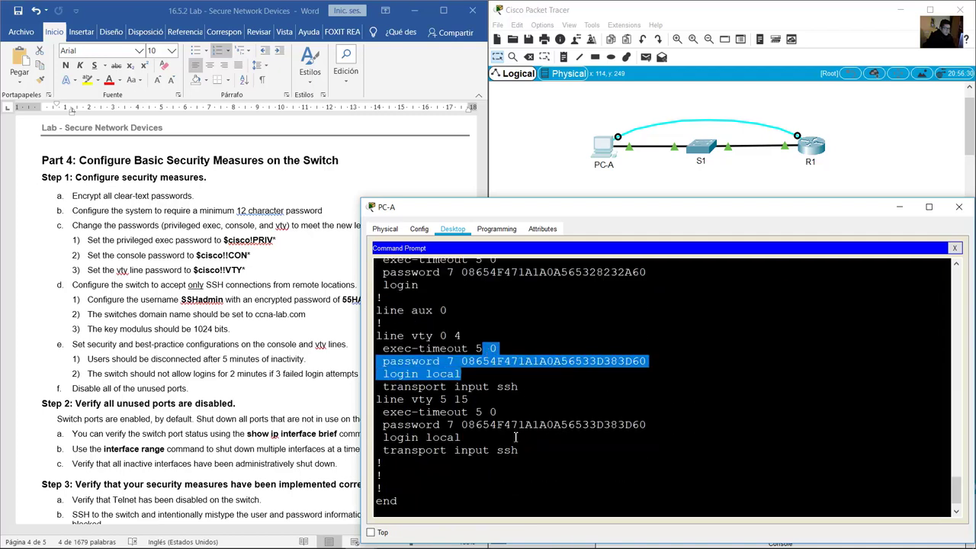
{"action": "left_click_drag", "start_coordinate": [478, 425], "coordinate": [664, 421]}
{"action": "scroll", "coordinate": [661, 415], "scroll_direction": "up", "scroll_amount": 2}
{"action": "left_click_drag", "start_coordinate": [467, 337], "coordinate": [650, 335]}
{"action": "scroll", "coordinate": [636, 349], "scroll_direction": "down", "scroll_amount": 3}
{"action": "scroll", "coordinate": [533, 328], "scroll_direction": "up", "scroll_amount": 2}
{"action": "left_click_drag", "start_coordinate": [397, 278], "coordinate": [534, 307]}
{"action": "left_click_drag", "start_coordinate": [407, 367], "coordinate": [635, 472]}
{"action": "scroll", "coordinate": [635, 472], "scroll_direction": "up", "scroll_amount": 8}
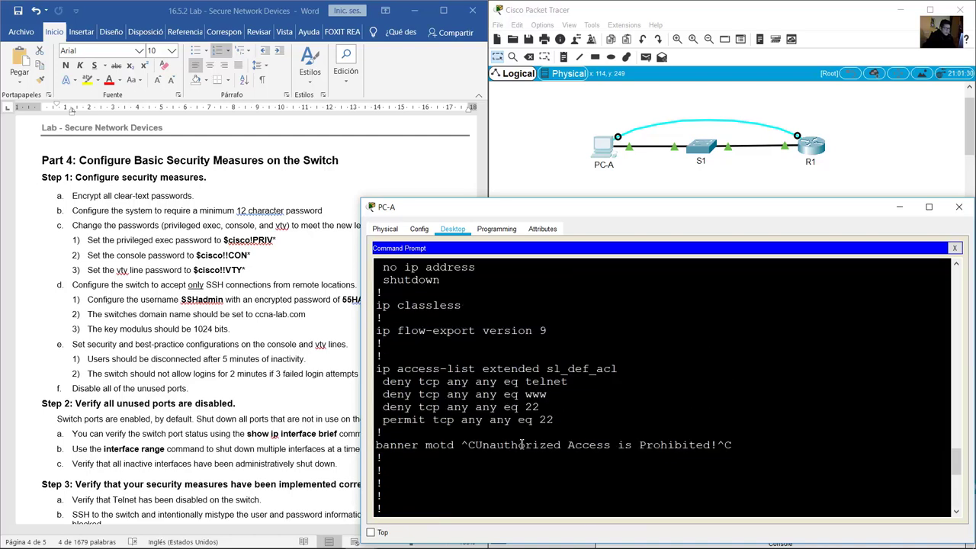
{"action": "left_click_drag", "start_coordinate": [404, 450], "coordinate": [762, 447]}
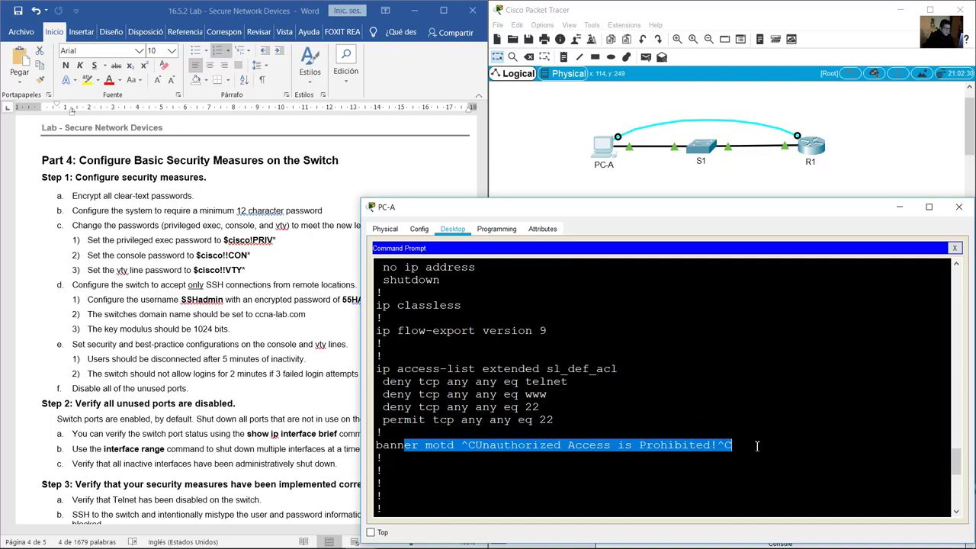
{"action": "scroll", "coordinate": [638, 429], "scroll_direction": "up", "scroll_amount": 4}
{"action": "scroll", "coordinate": [632, 426], "scroll_direction": "up", "scroll_amount": 2}
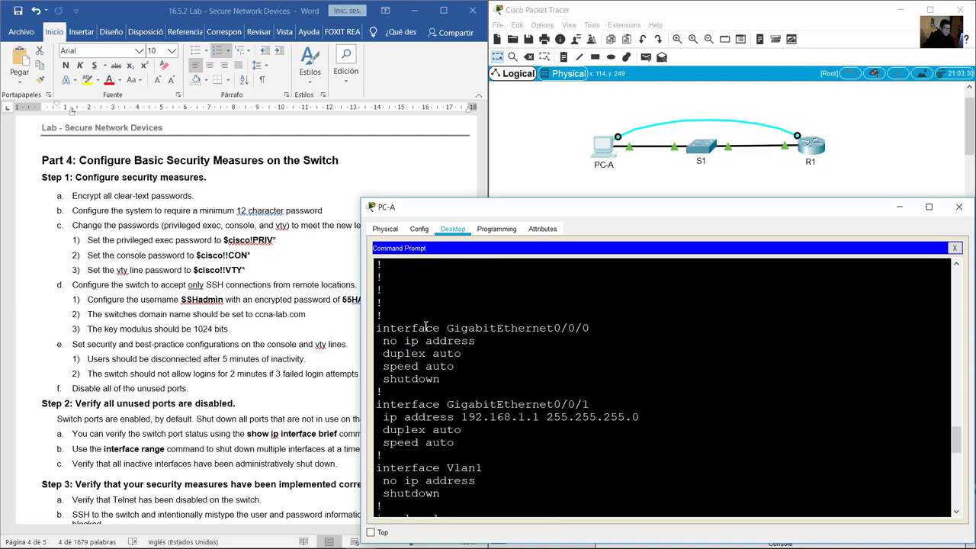
{"action": "left_click_drag", "start_coordinate": [402, 403], "coordinate": [467, 456]}
{"action": "scroll", "coordinate": [486, 440], "scroll_direction": "down", "scroll_amount": 3}
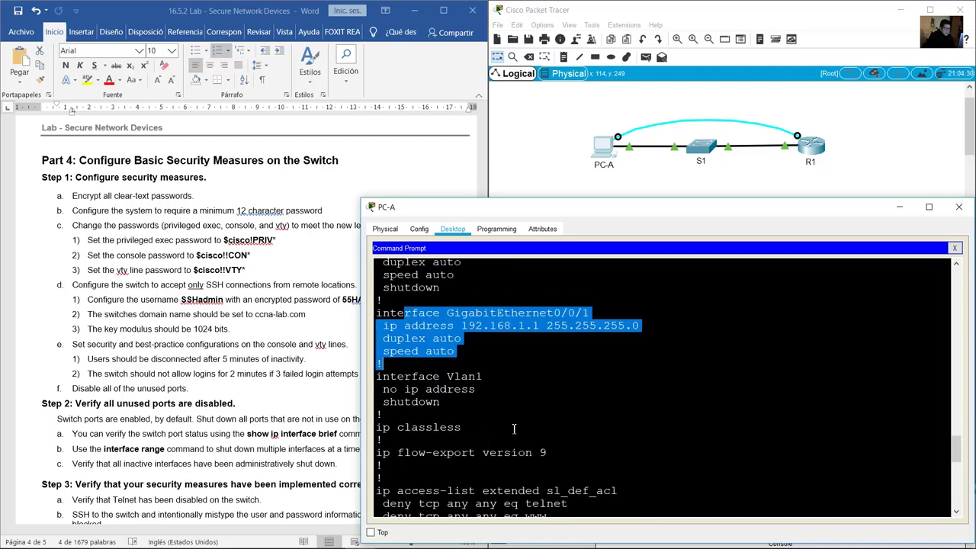
{"action": "scroll", "coordinate": [513, 429], "scroll_direction": "up", "scroll_amount": 11}
{"action": "scroll", "coordinate": [514, 427], "scroll_direction": "down", "scroll_amount": 2}
{"action": "left_click_drag", "start_coordinate": [378, 371], "coordinate": [534, 379]}
{"action": "left_click_drag", "start_coordinate": [391, 390], "coordinate": [542, 392]}
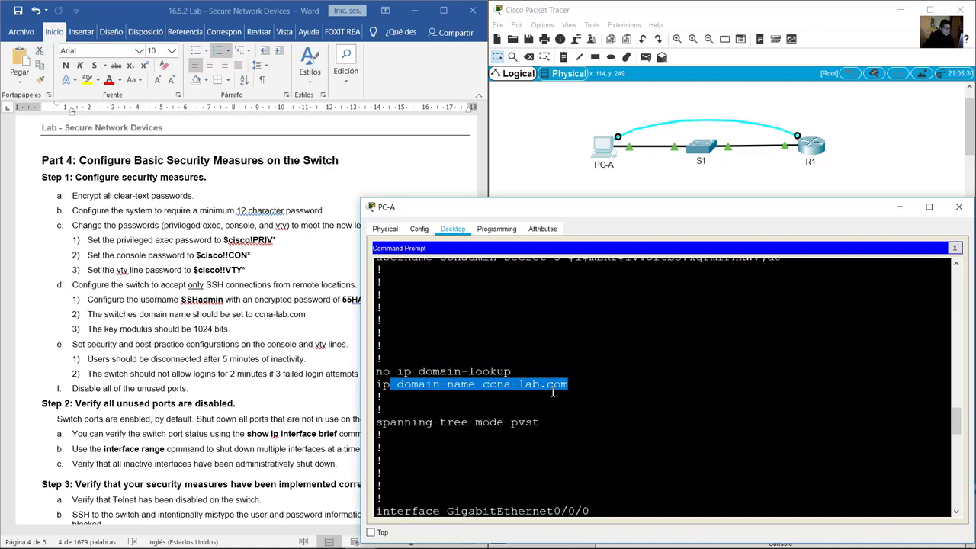
{"action": "scroll", "coordinate": [541, 392], "scroll_direction": "up", "scroll_amount": 5}
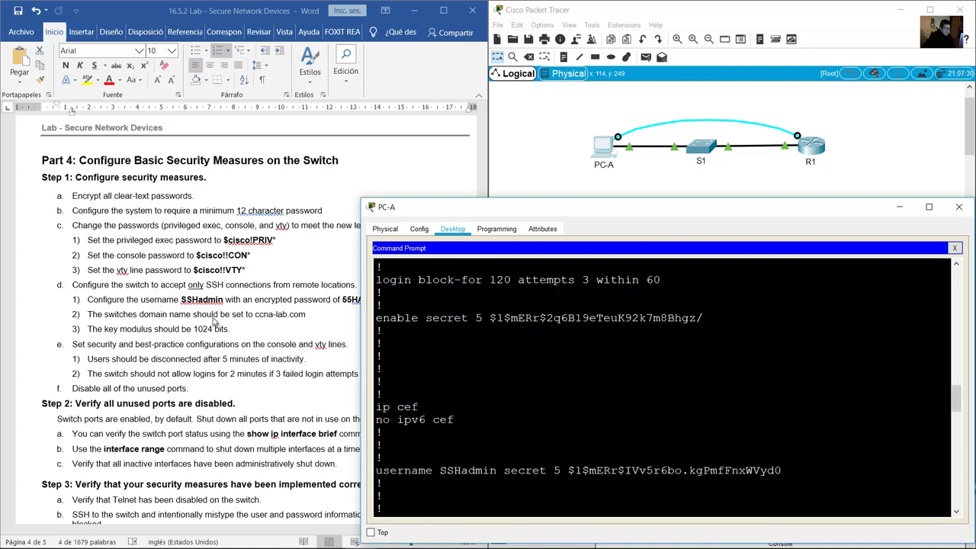
{"action": "left_click", "coordinate": [216, 329]}
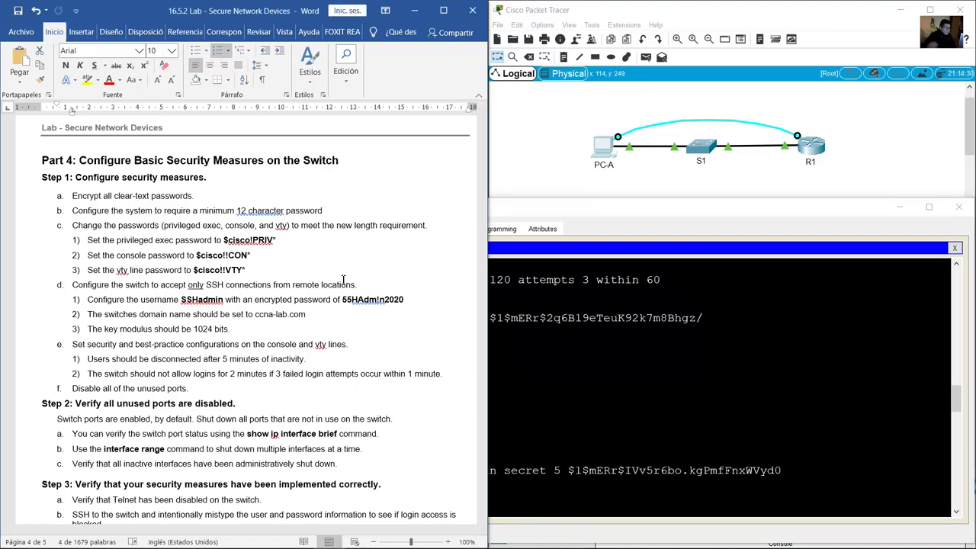
{"action": "left_click_drag", "start_coordinate": [79, 160], "coordinate": [344, 160]}
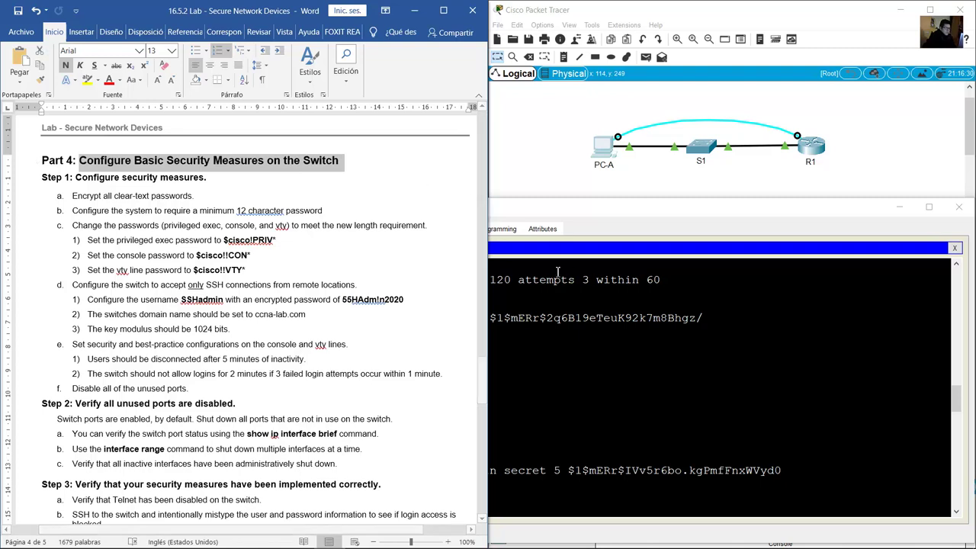
{"action": "left_click", "coordinate": [557, 272]}
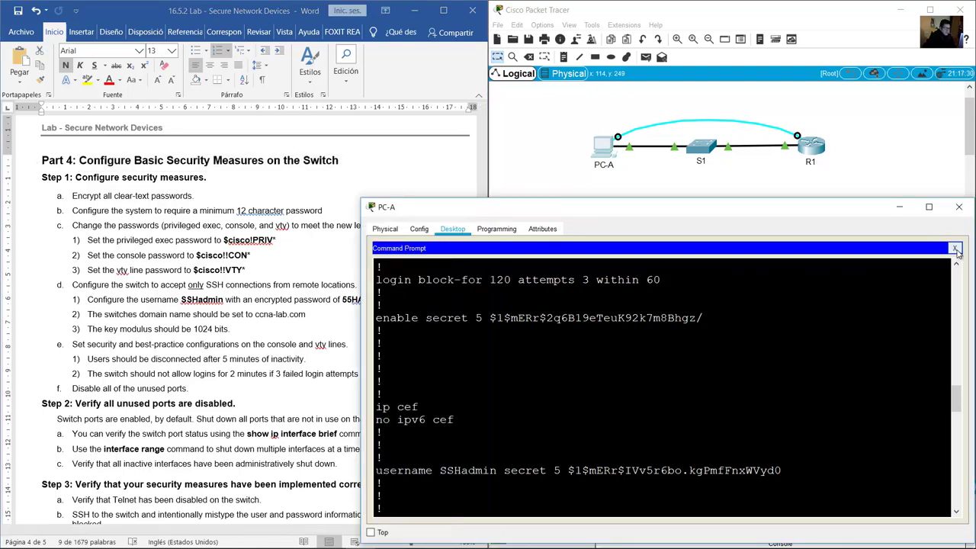
Connect PC-A's console cable to S1's Console port and start a Terminal session to S1.
{"action": "left_click", "coordinate": [901, 191]}
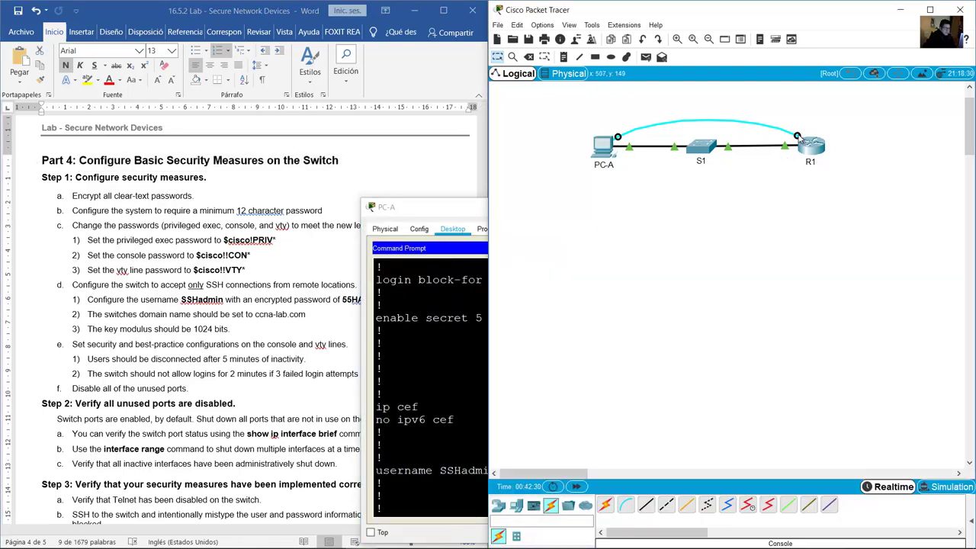
{"action": "left_click", "coordinate": [702, 147]}
{"action": "left_click", "coordinate": [722, 152]}
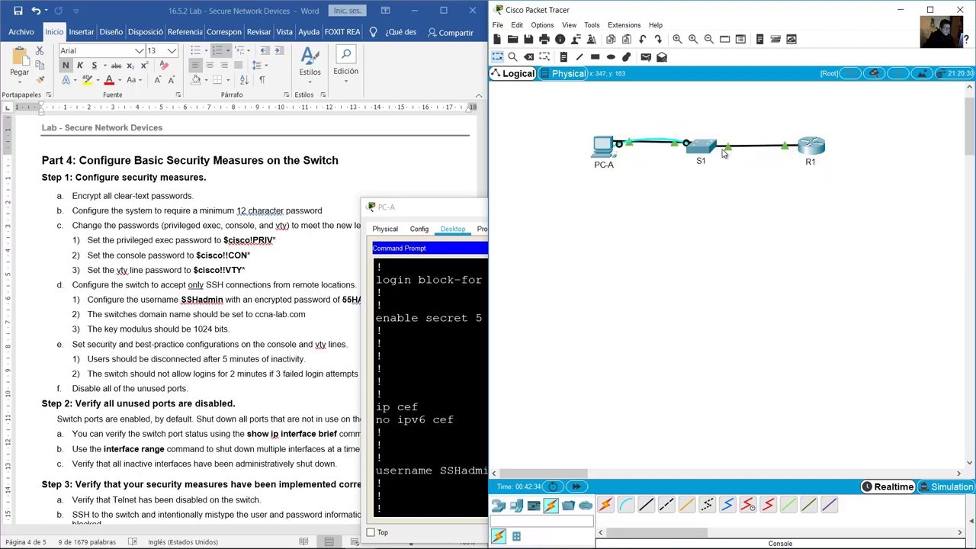
{"action": "left_click", "coordinate": [602, 148]}
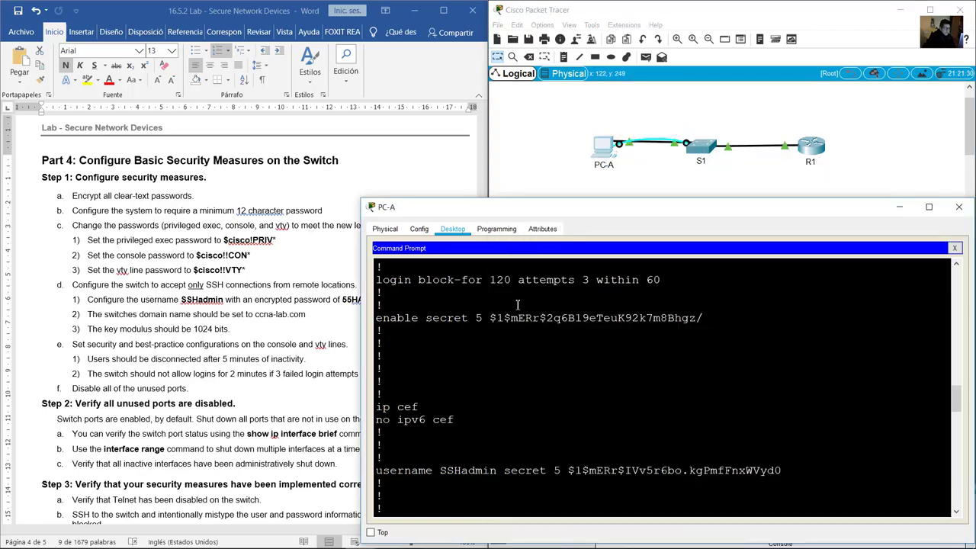
{"action": "left_click", "coordinate": [953, 248]}
{"action": "left_click", "coordinate": [681, 284]}
{"action": "left_click", "coordinate": [935, 351]}
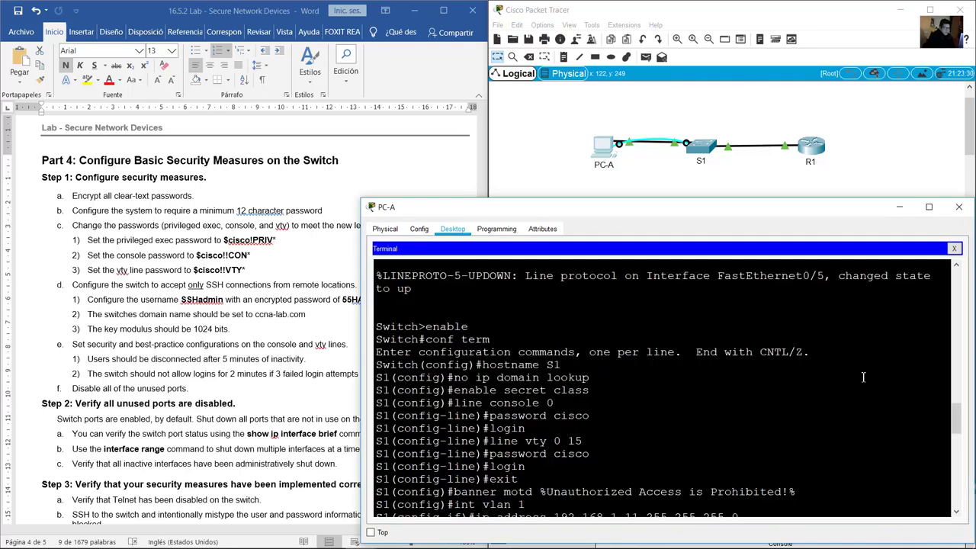
{"action": "key", "text": "Return"}
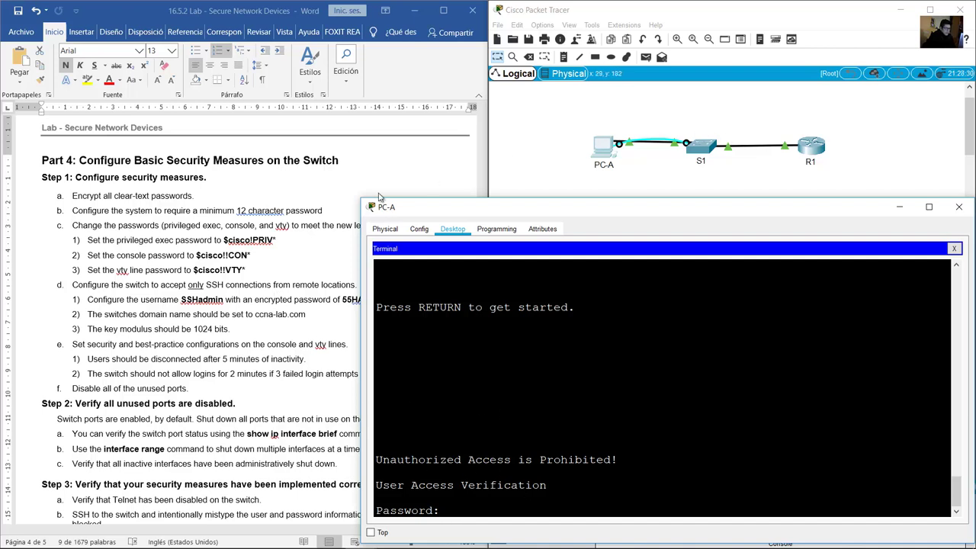
Log in to S1's console with the console password from the lab sheet.
{"action": "left_click", "coordinate": [301, 258]}
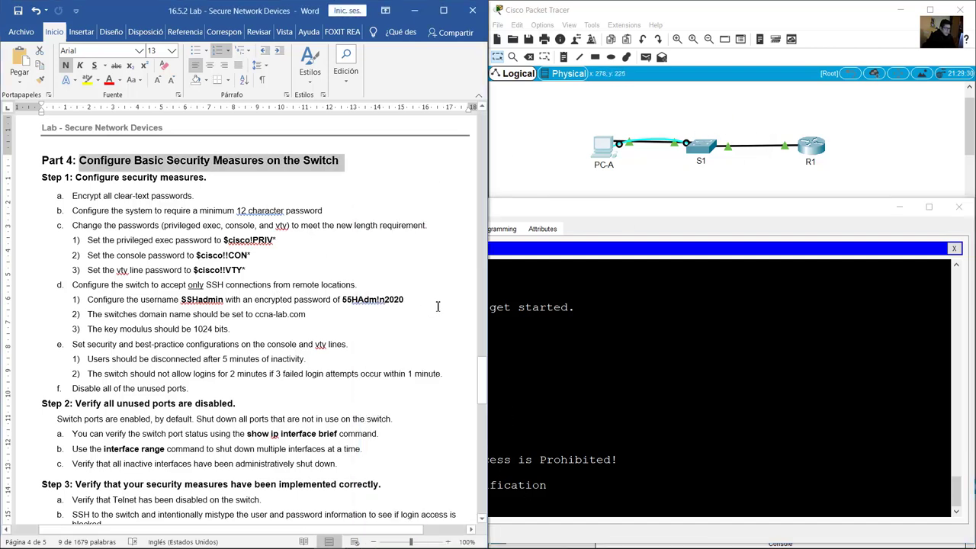
{"action": "left_click_drag", "start_coordinate": [483, 394], "coordinate": [504, 237]}
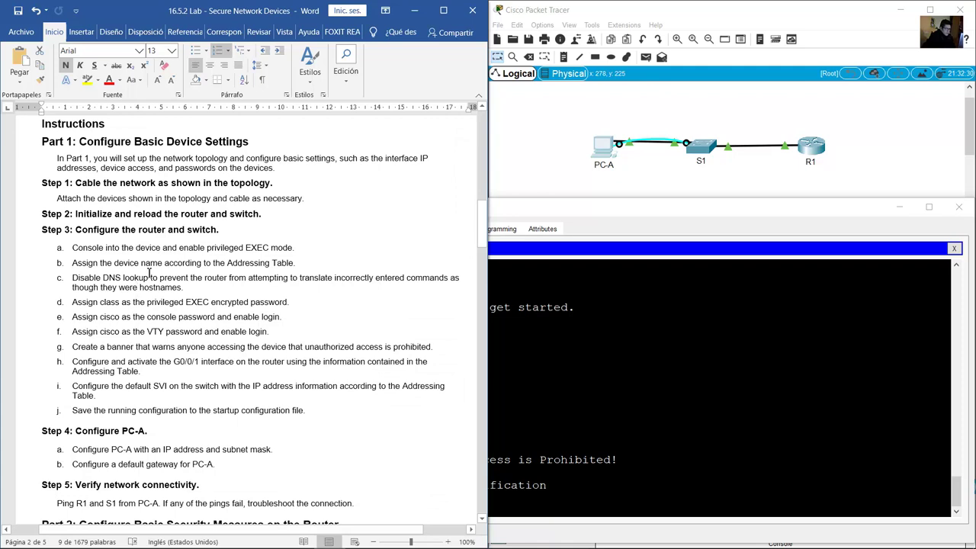
{"action": "left_click_drag", "start_coordinate": [252, 312], "coordinate": [233, 318]}
{"action": "left_click_drag", "start_coordinate": [149, 317], "coordinate": [76, 317]}
{"action": "left_click", "coordinate": [573, 490]}
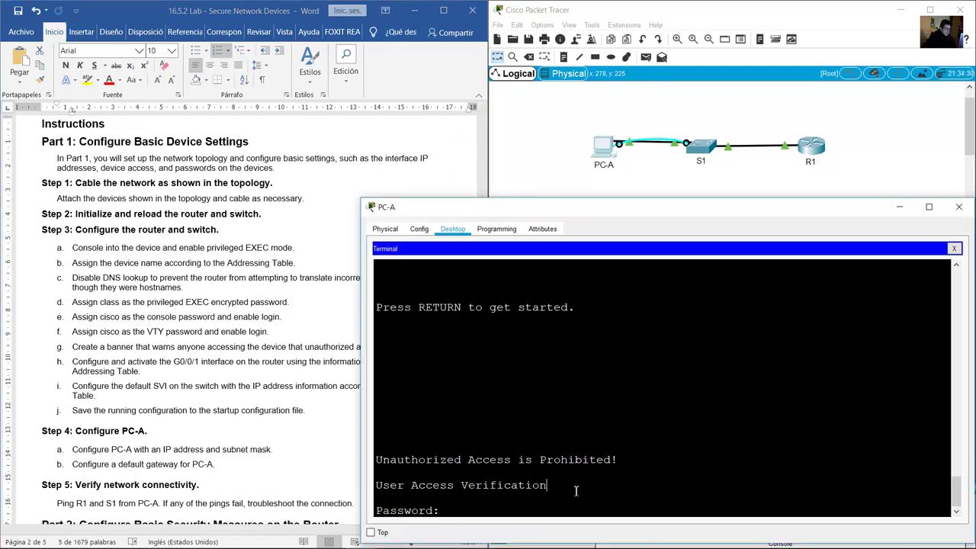
{"action": "type", "text": "cisco"}
{"action": "key", "text": "Return"}
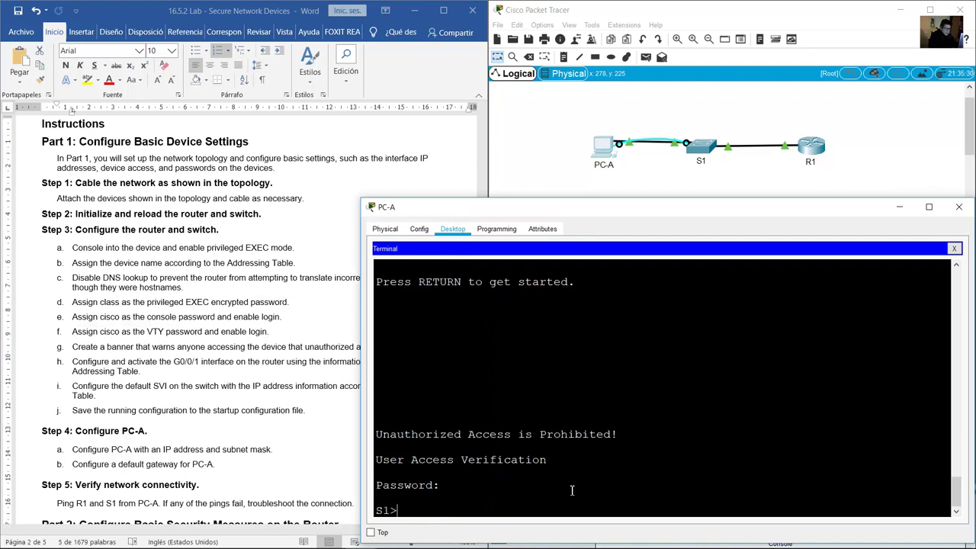
Enter enable with the step d privileged password, then scroll the lab sheet to Part 4.
{"action": "type", "text": "enable"}
{"action": "key", "text": "Return"}
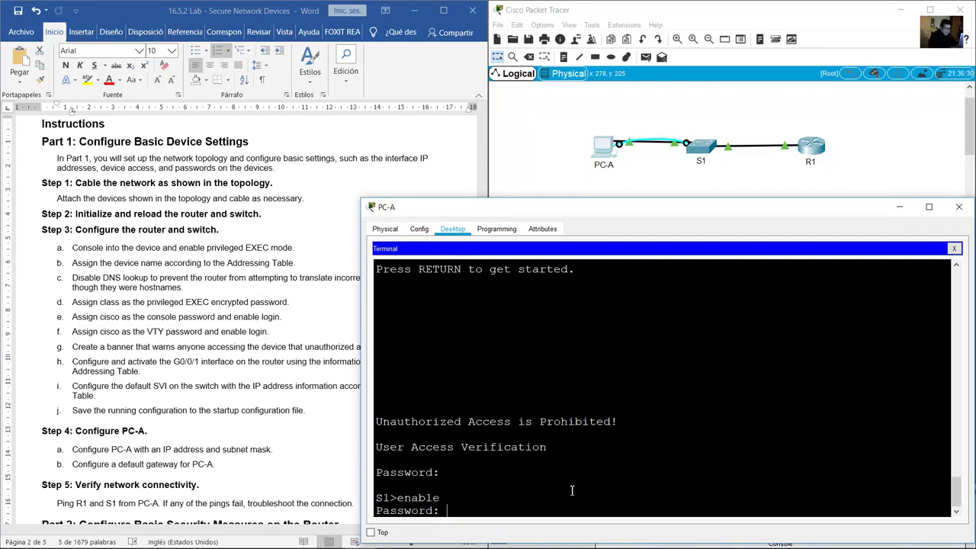
{"action": "key", "text": "alt+Tab"}
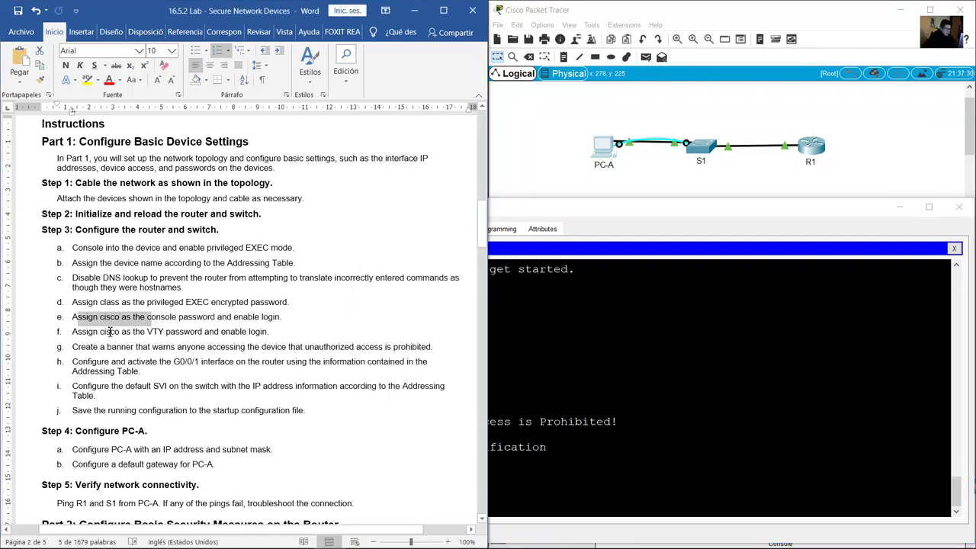
{"action": "left_click_drag", "start_coordinate": [100, 302], "coordinate": [185, 303]}
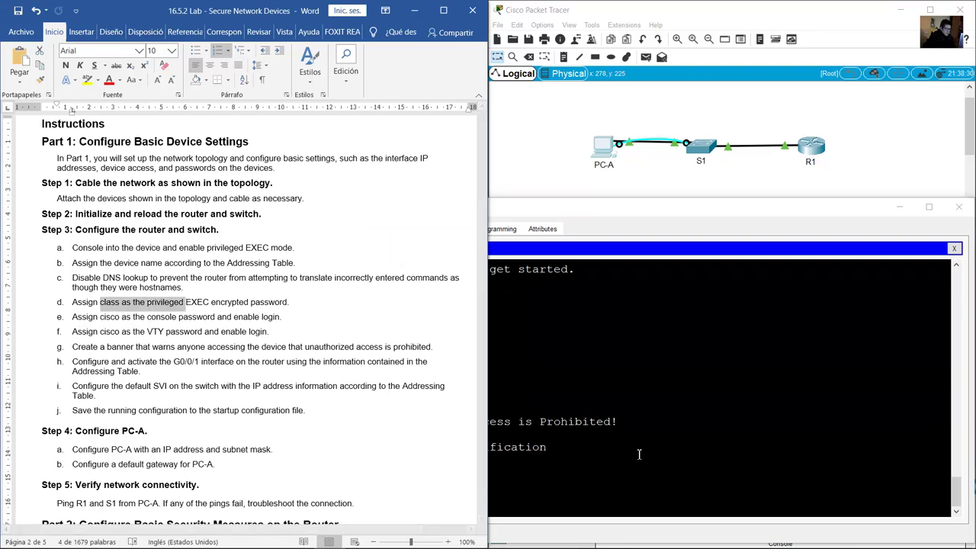
{"action": "left_click", "coordinate": [639, 455]}
{"action": "type", "text": "class"}
{"action": "key", "text": "Return"}
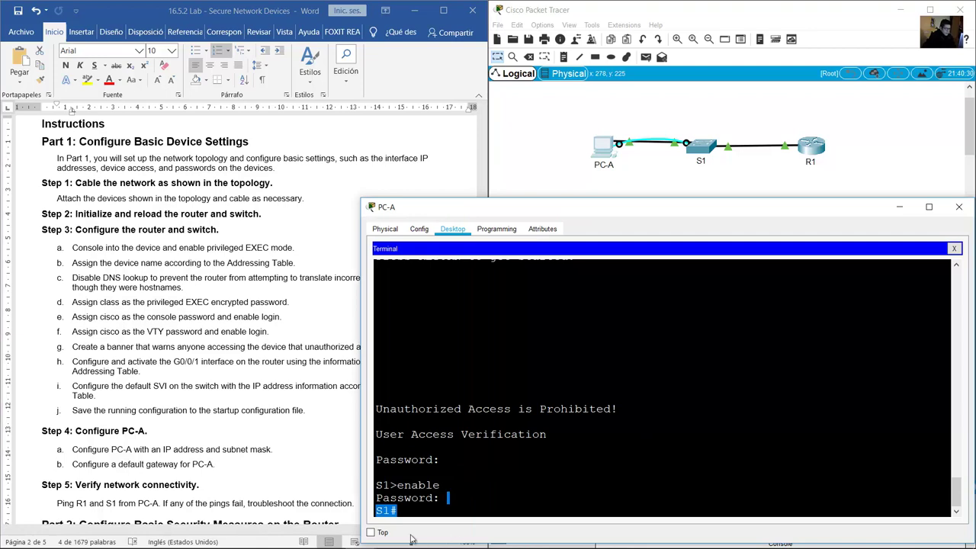
{"action": "key", "text": "alt+Tab"}
{"action": "left_click_drag", "start_coordinate": [484, 229], "coordinate": [459, 381]}
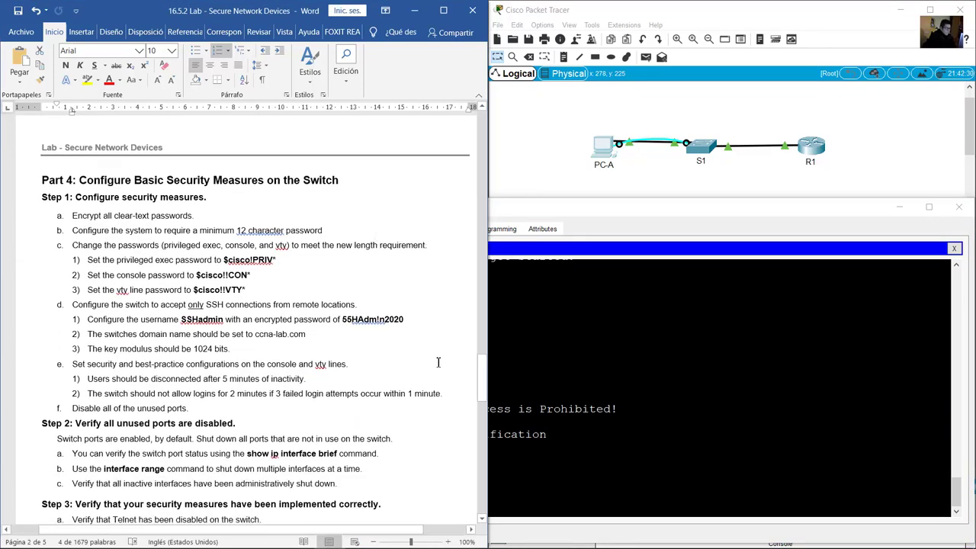
Submit the privileged password, enter conf term, and enable service password-encryption on S1.
{"action": "left_click_drag", "start_coordinate": [72, 216], "coordinate": [197, 217]}
{"action": "left_click", "coordinate": [669, 543]}
{"action": "type", "text": "$cisco!PRIV*"}
{"action": "key", "text": "Return"}
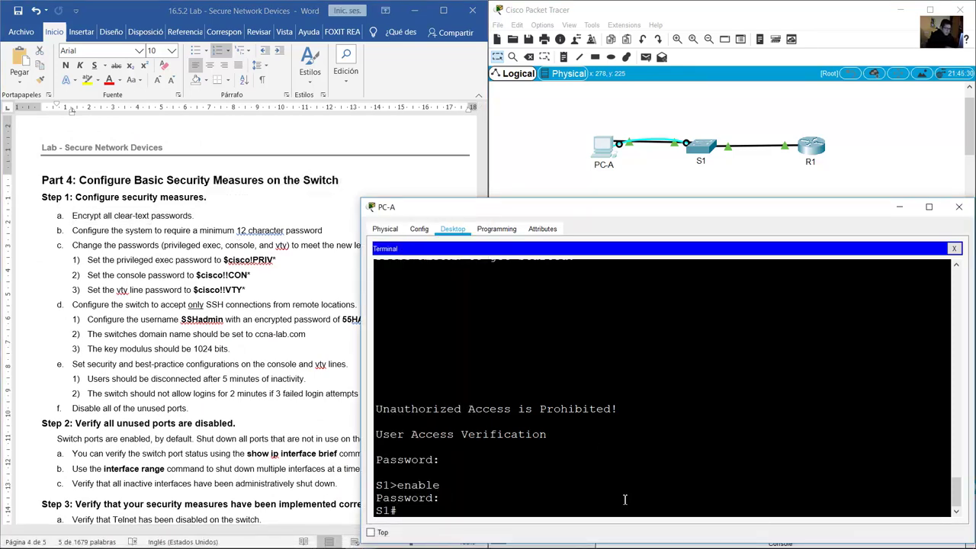
{"action": "type", "text": "conf term"}
{"action": "key", "text": "Return"}
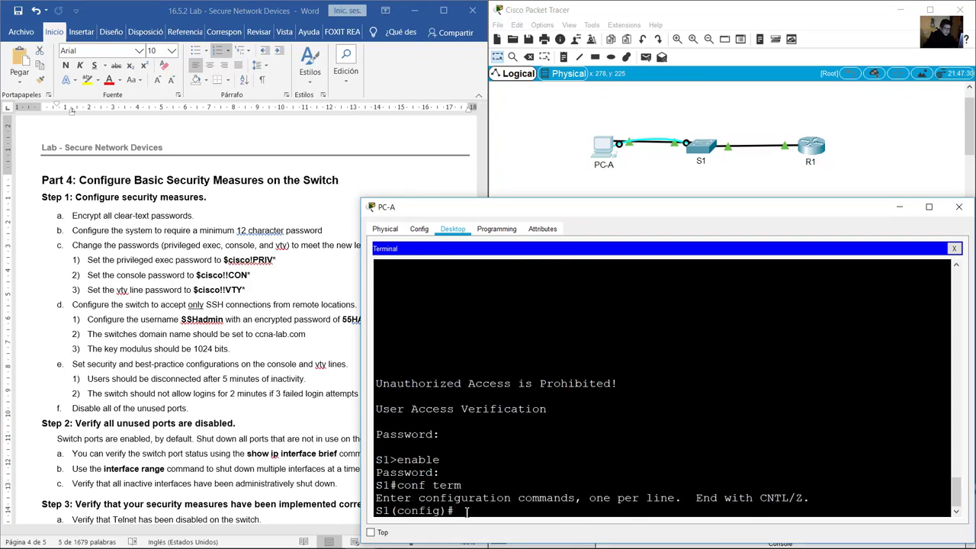
{"action": "type", "text": "service password-encryptio"}
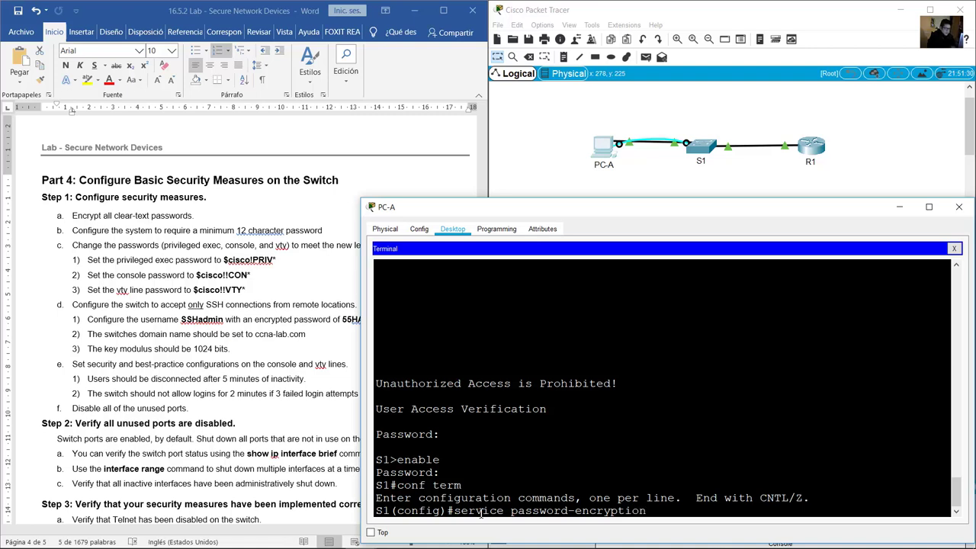
{"action": "type", "text": "n"}
{"action": "key", "text": "Return"}
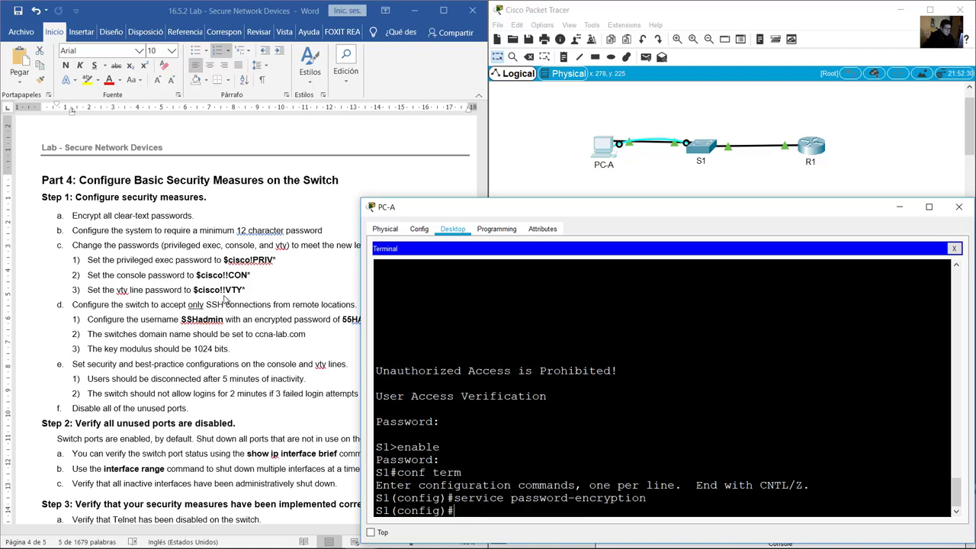
Attempt a 12-character minimum password length on S1, which is rejected as invalid input.
{"action": "triple_click", "coordinate": [130, 216]}
{"action": "left_click_drag", "start_coordinate": [91, 230], "coordinate": [326, 230]}
{"action": "left_click", "coordinate": [756, 468]}
{"action": "type", "text": "security pas"}
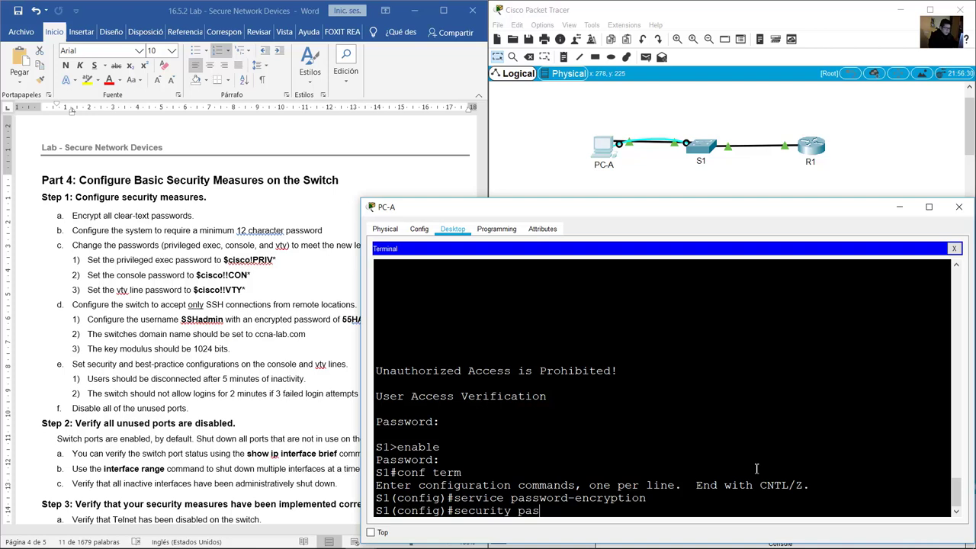
{"action": "type", "text": "swords ming"}
{"action": "type", "text": "lengt"}
{"action": "type", "text": "h 12"}
{"action": "key", "text": "Return"}
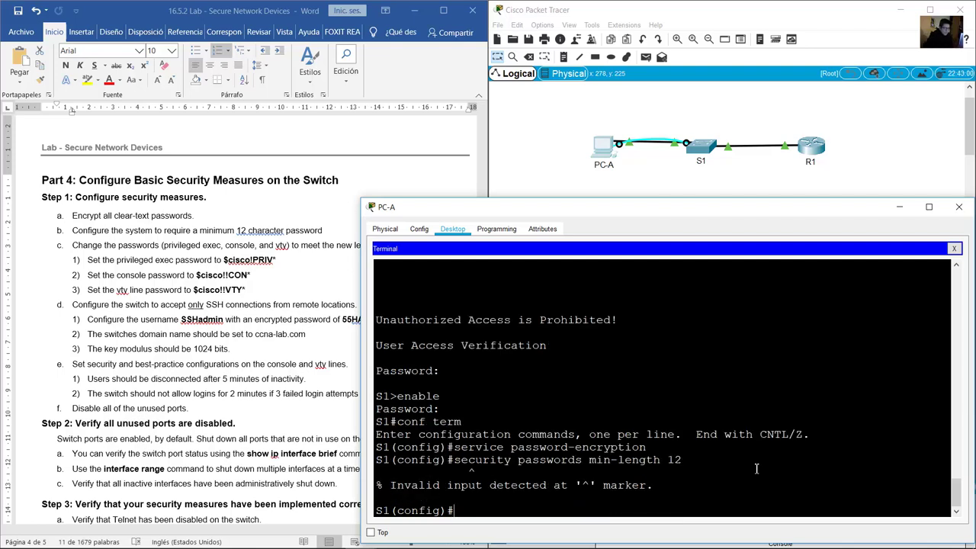
{"action": "left_click", "coordinate": [632, 460]}
{"action": "left_click_drag", "start_coordinate": [689, 462], "coordinate": [455, 462]}
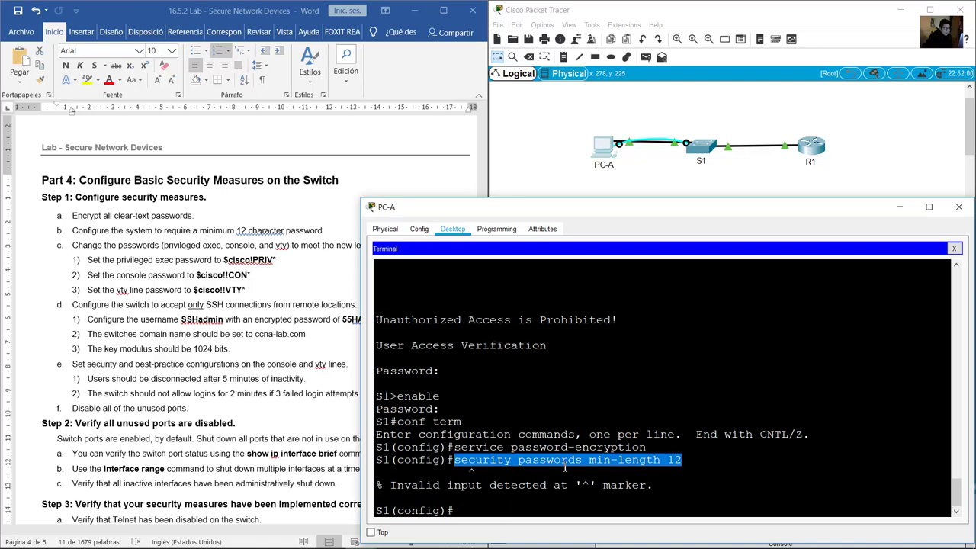
{"action": "left_click", "coordinate": [197, 284]}
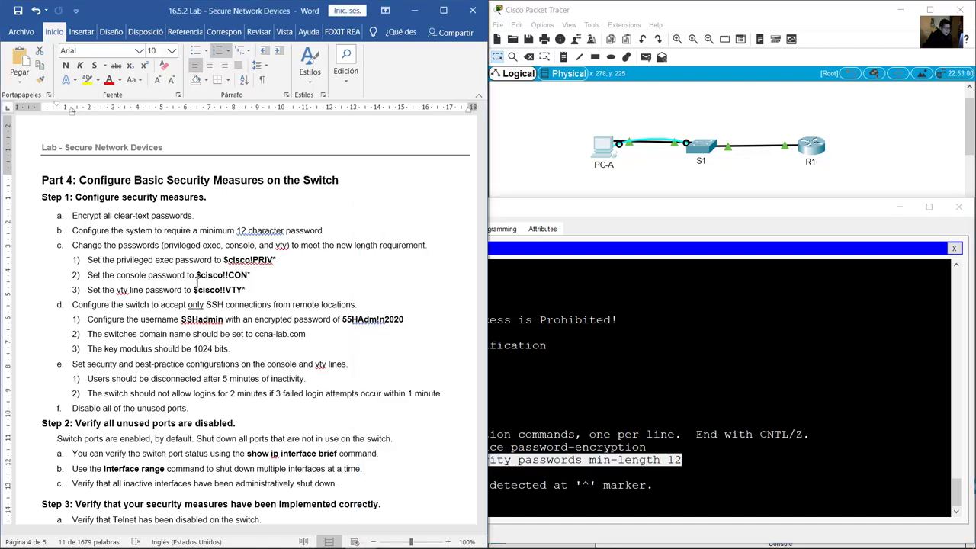
{"action": "left_click_drag", "start_coordinate": [93, 244], "coordinate": [248, 295]}
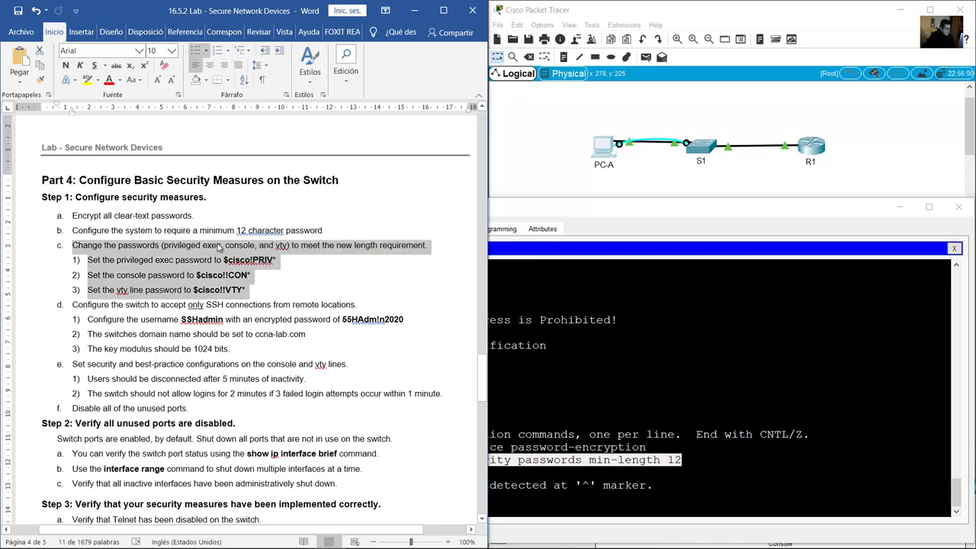
{"action": "left_click", "coordinate": [556, 500]}
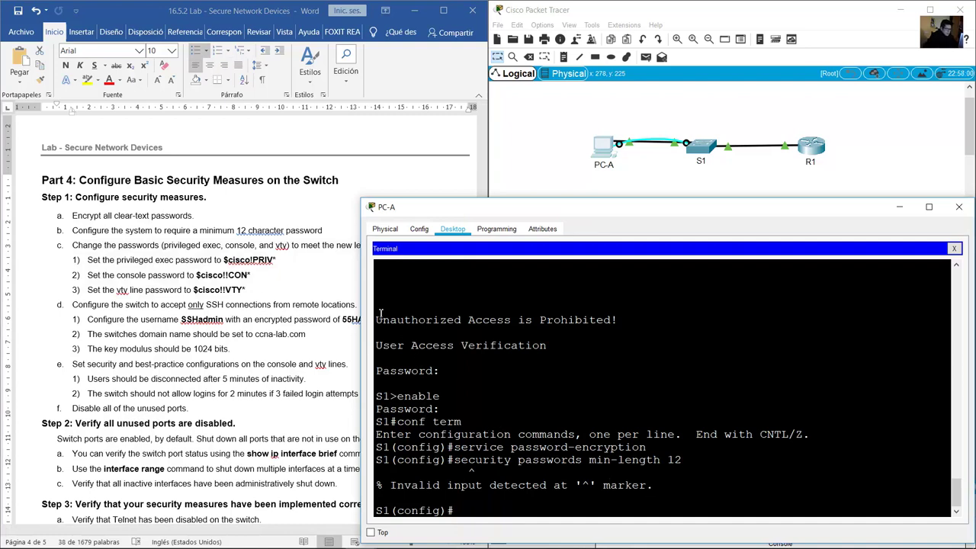
{"action": "left_click", "coordinate": [143, 257]}
{"action": "left_click_drag", "start_coordinate": [117, 260], "coordinate": [276, 260]}
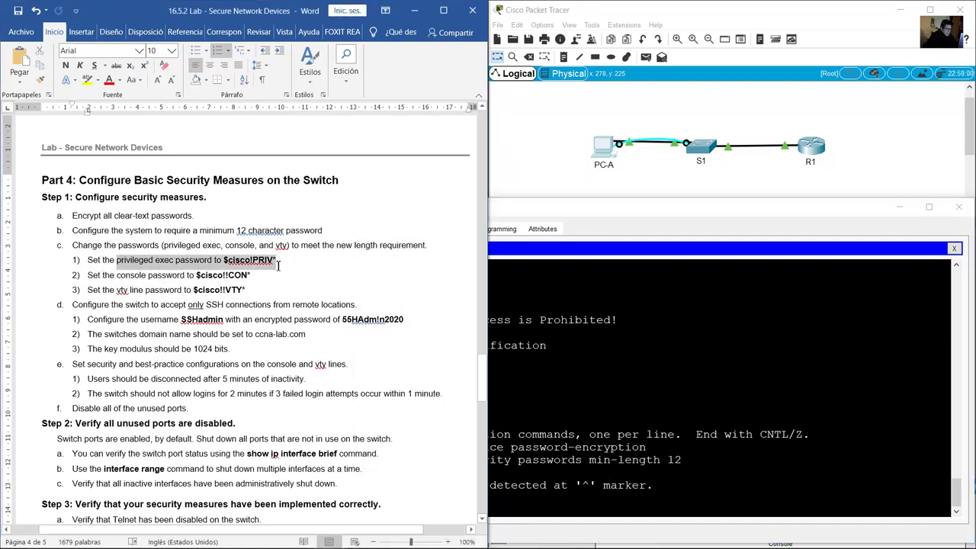
{"action": "left_click", "coordinate": [644, 486]}
Set S1's new enable secret and the line console 0 password from the lab sheet.
{"action": "type", "text": "ena"}
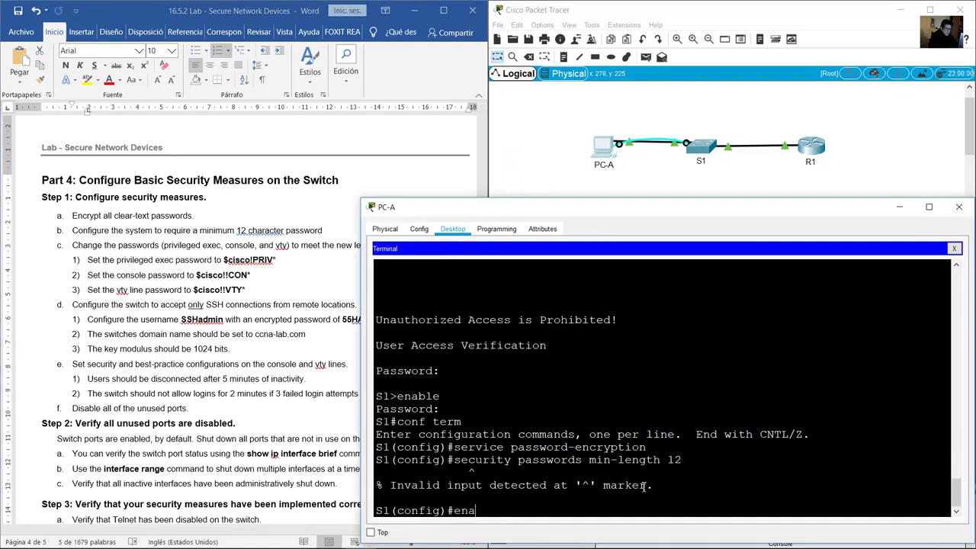
{"action": "type", "text": "ble secret $cisco!PRIV*"}
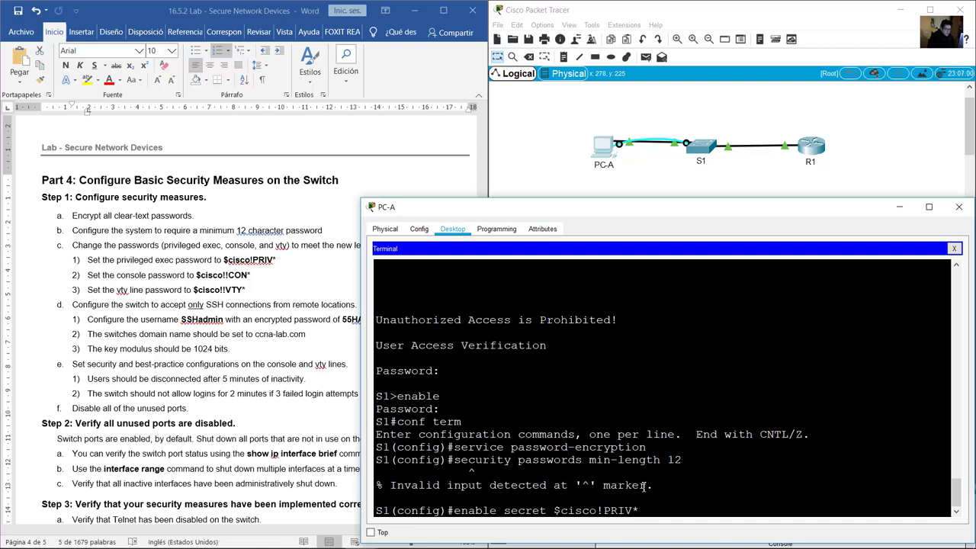
{"action": "key", "text": "Return"}
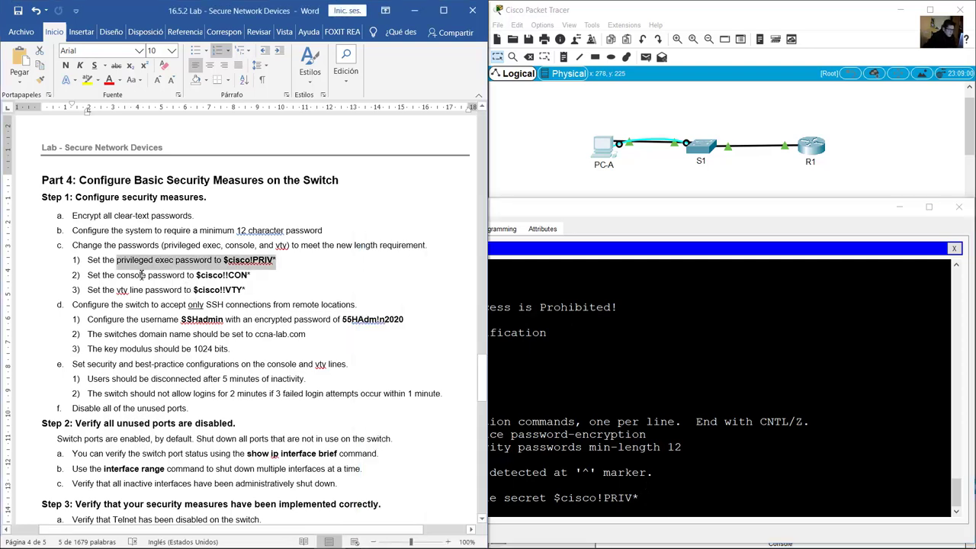
{"action": "left_click_drag", "start_coordinate": [116, 275], "coordinate": [251, 275]}
{"action": "left_click", "coordinate": [667, 394]}
{"action": "type", "text": "line console 0"}
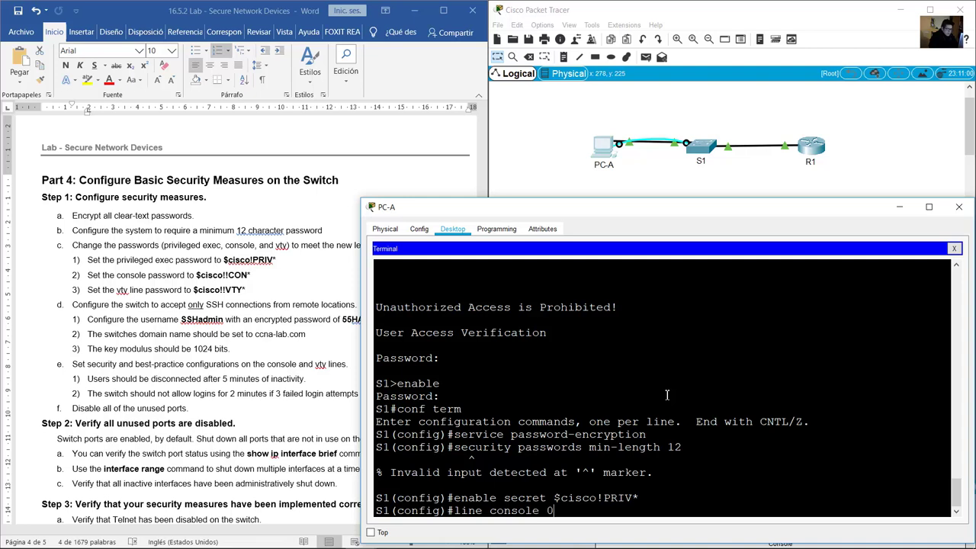
{"action": "key", "text": "Return"}
{"action": "type", "text": "password"}
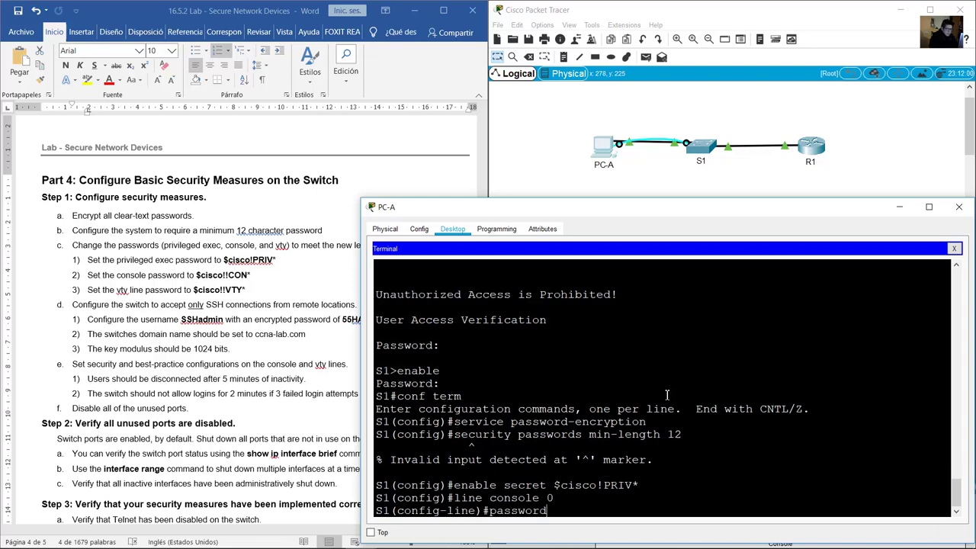
{"action": "type", "text": " $cisco!!CON*"}
{"action": "key", "text": "Return"}
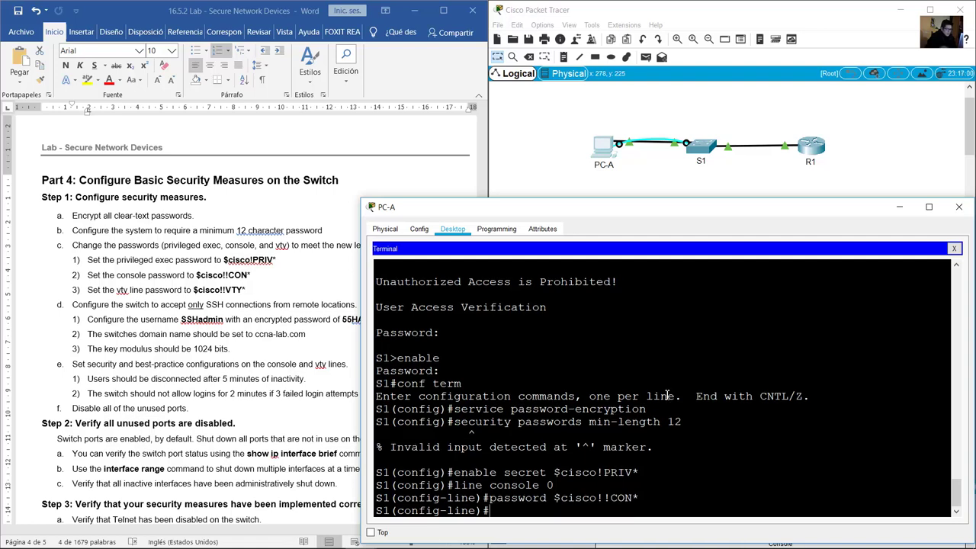
Set the new password on S1's VTY lines 0 15, adapted from the console password.
{"action": "left_click", "coordinate": [112, 290]}
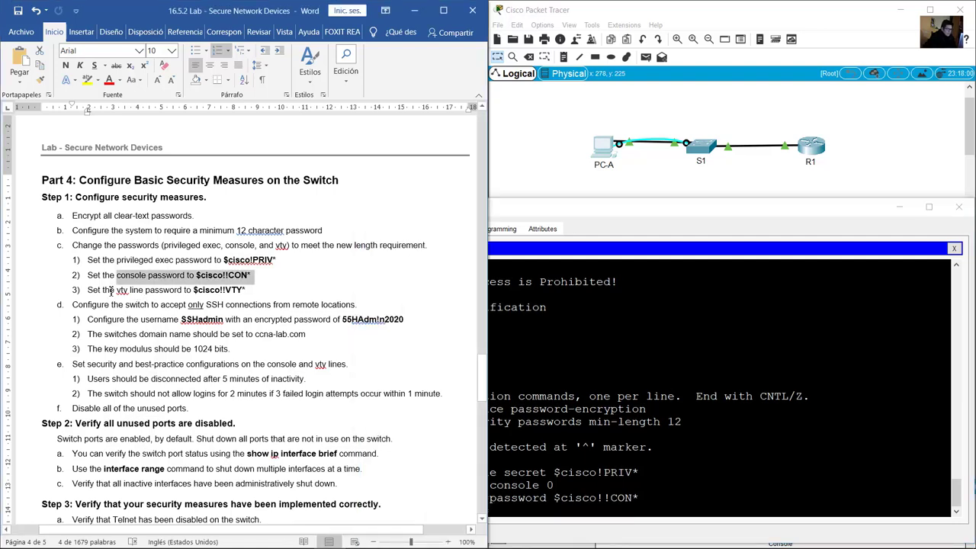
{"action": "left_click_drag", "start_coordinate": [116, 290], "coordinate": [245, 291]}
{"action": "left_click", "coordinate": [732, 490]}
{"action": "type", "text": "line vty"}
{"action": "key", "text": "BackSpace"}
{"action": "key", "text": "BackSpace"}
{"action": "type", "text": "ty 0 15"}
{"action": "key", "text": "Return"}
{"action": "key", "text": "Up"}
{"action": "key", "text": "Up"}
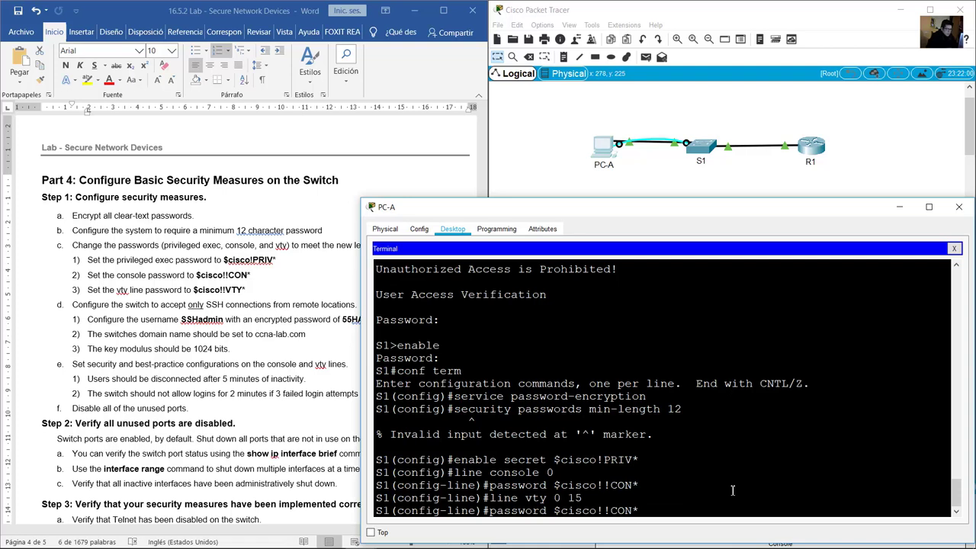
{"action": "key", "text": "BackSpace"}
{"action": "key", "text": "BackSpace"}
{"action": "key", "text": "BackSpace"}
{"action": "type", "text": "VTY"}
{"action": "key", "text": "Left"}
{"action": "key", "text": "Left"}
{"action": "key", "text": "Left"}
{"action": "key", "text": "Left"}
{"action": "key", "text": "Return"}
Exit line configuration back to S1's global configuration prompt.
{"action": "type", "text": "exit"}
{"action": "key", "text": "Return"}
{"action": "scroll", "coordinate": [734, 492], "scroll_direction": "up", "scroll_amount": 1}
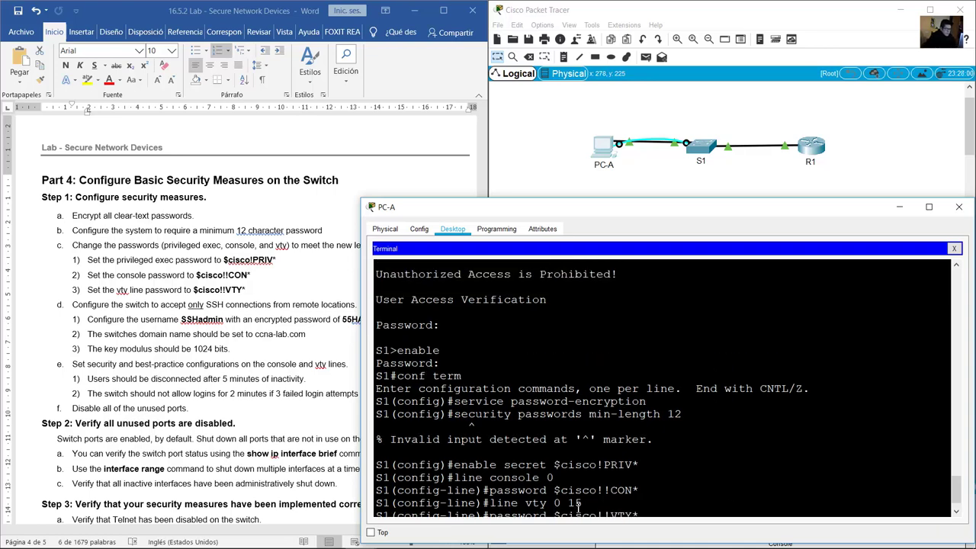
{"action": "scroll", "coordinate": [736, 492], "scroll_direction": "down", "scroll_amount": 1}
{"action": "left_click_drag", "start_coordinate": [453, 510], "coordinate": [399, 513]}
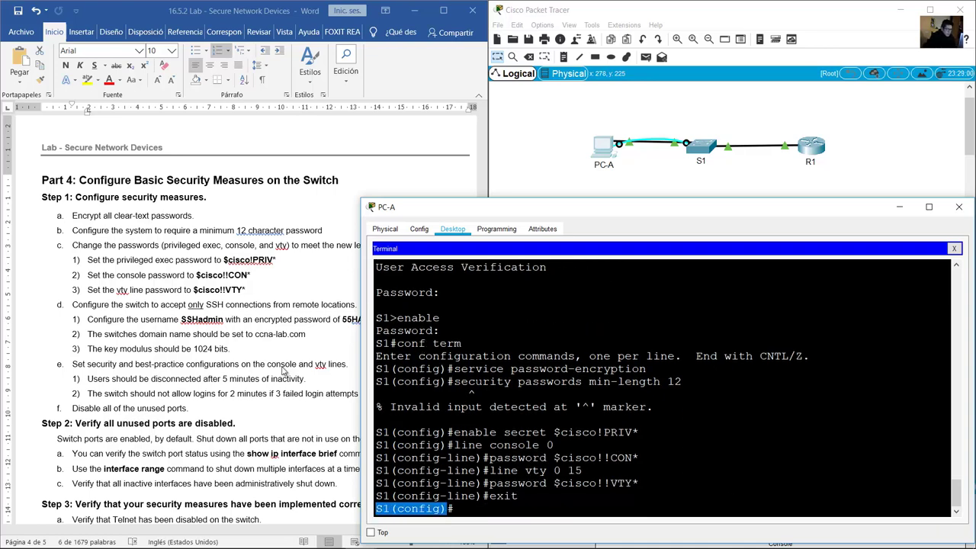
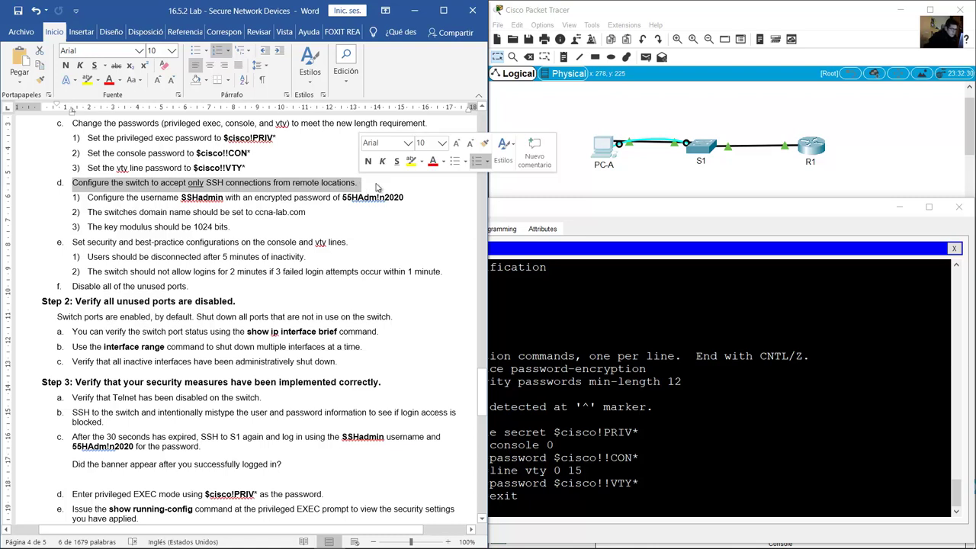
Begin the local account command 'username SSHadmin secret' following the lab's username requirement.
{"action": "left_click_drag", "start_coordinate": [89, 197], "coordinate": [409, 199]}
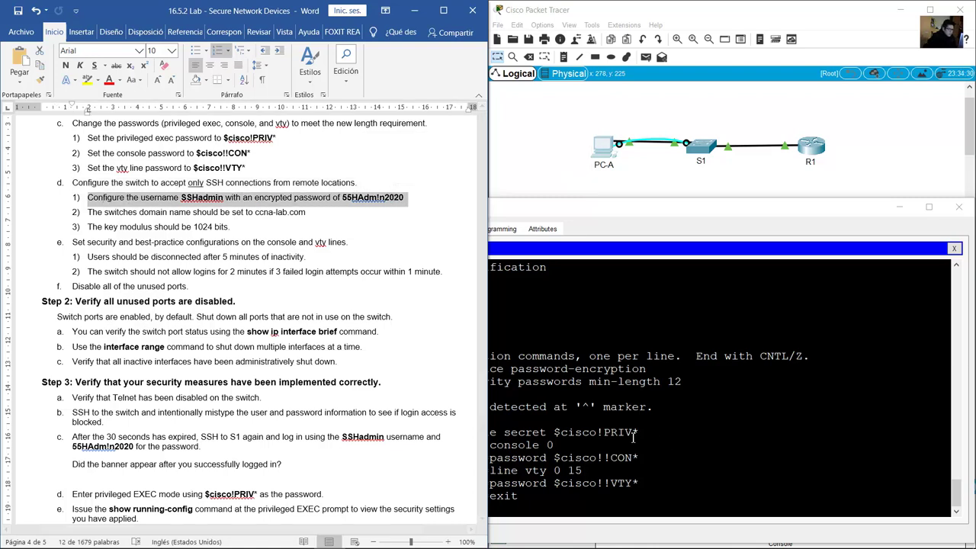
{"action": "left_click", "coordinate": [633, 436]}
{"action": "type", "text": "username SSHadmin"}
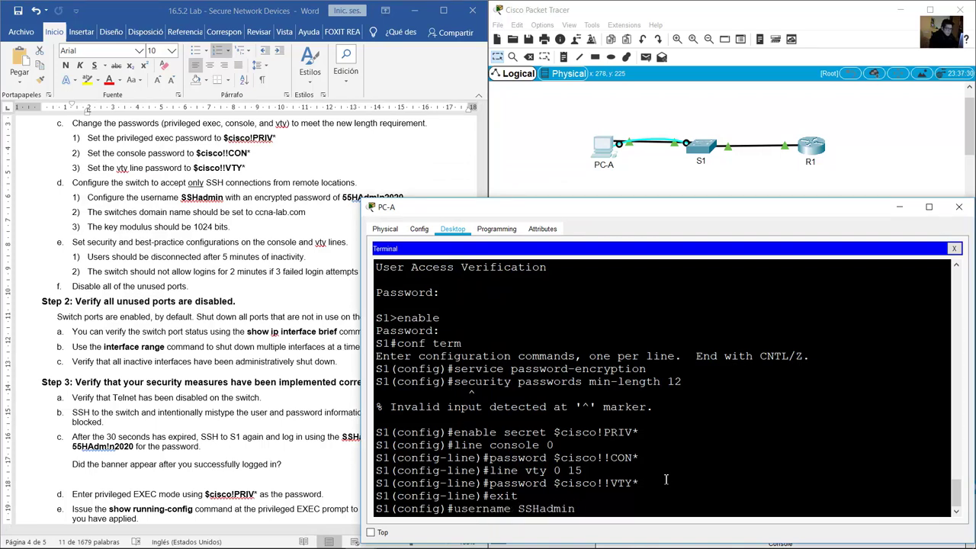
{"action": "left_click", "coordinate": [229, 211]}
{"action": "triple_click", "coordinate": [262, 197]}
{"action": "left_click", "coordinate": [262, 197]}
{"action": "left_click", "coordinate": [341, 198], "text": "shift"}
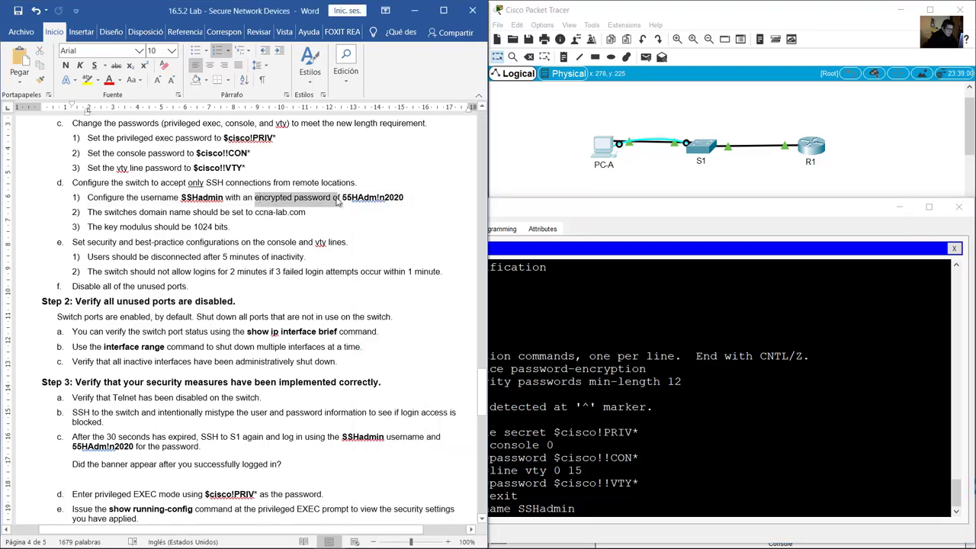
{"action": "left_click", "coordinate": [648, 488]}
{"action": "type", "text": "secret"}
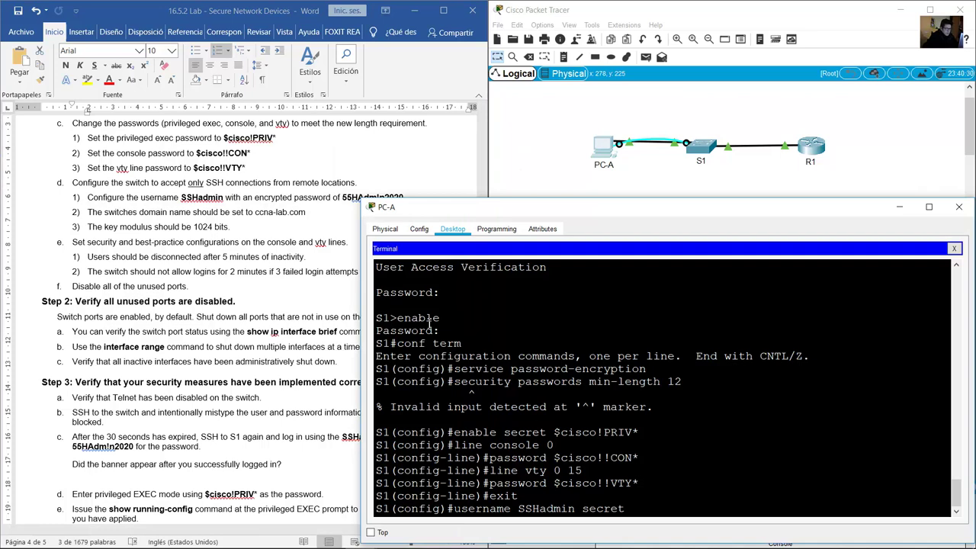
Enter the required secret password, submit the account, then check the domain-name requirement.
{"action": "key", "text": "alt+Tab"}
{"action": "double_click", "coordinate": [373, 197]}
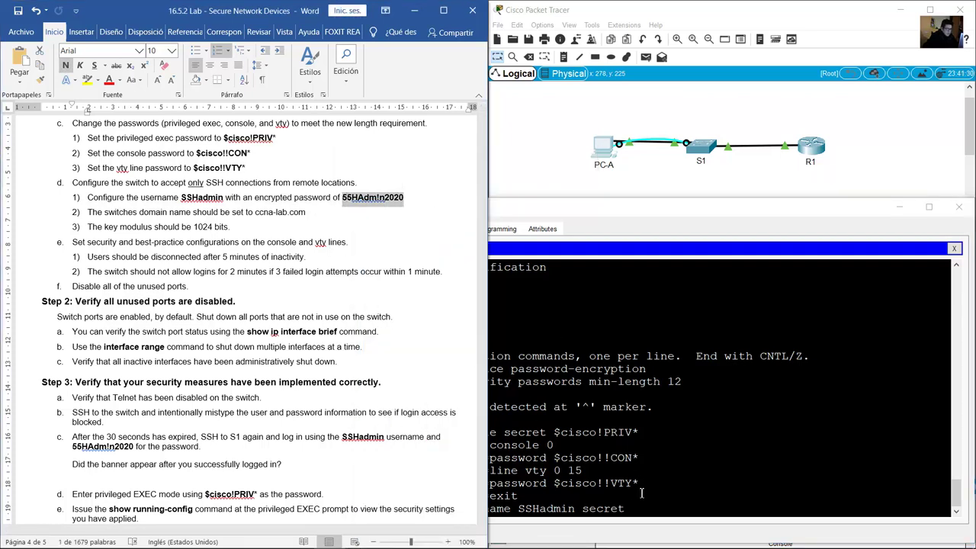
{"action": "left_click", "coordinate": [645, 503]}
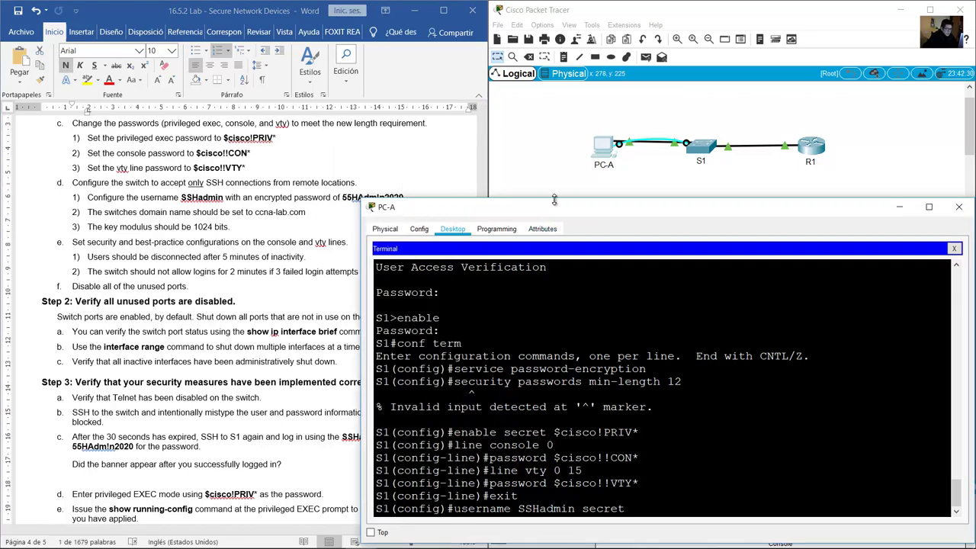
{"action": "left_click_drag", "start_coordinate": [555, 199], "coordinate": [555, 204]}
{"action": "scroll", "coordinate": [709, 491], "scroll_direction": "down", "scroll_amount": 1}
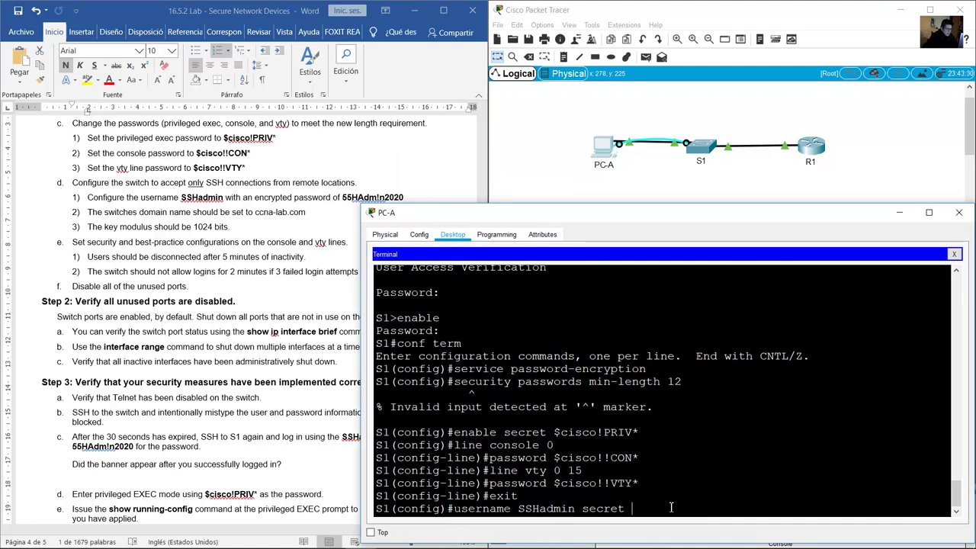
{"action": "type", "text": "55HAdm"}
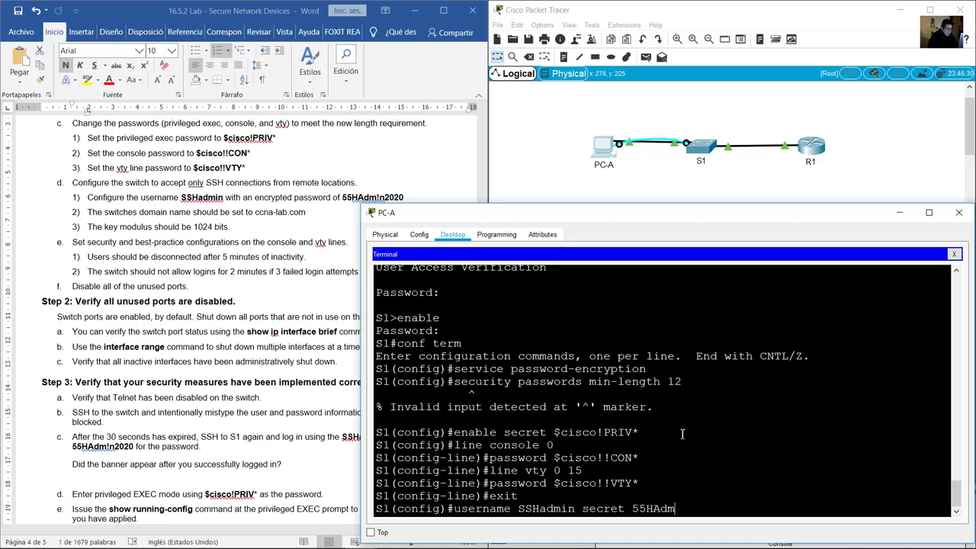
{"action": "type", "text": "!n2020"}
{"action": "key", "text": "Right"}
{"action": "key", "text": "Right"}
{"action": "key", "text": "Return"}
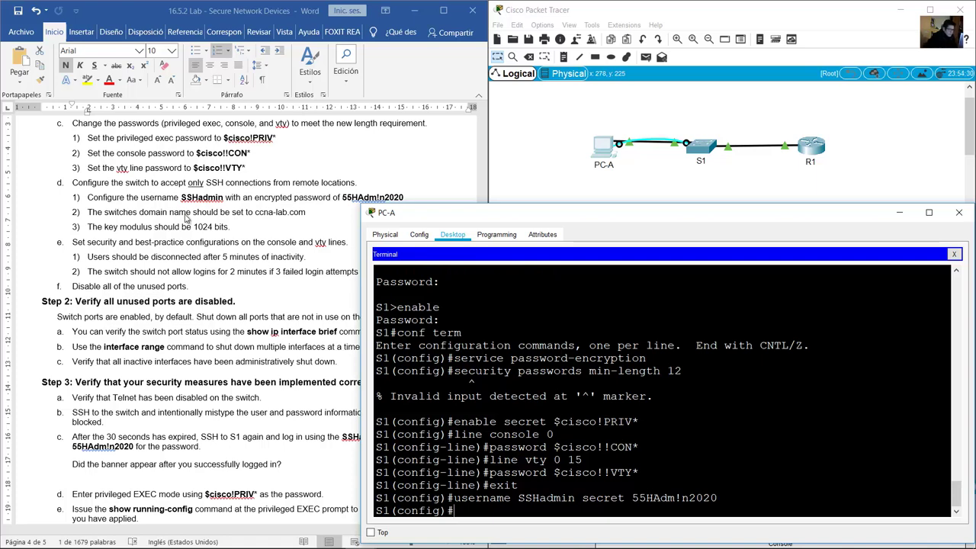
{"action": "left_click", "coordinate": [117, 219]}
{"action": "left_click_drag", "start_coordinate": [127, 211], "coordinate": [306, 214]}
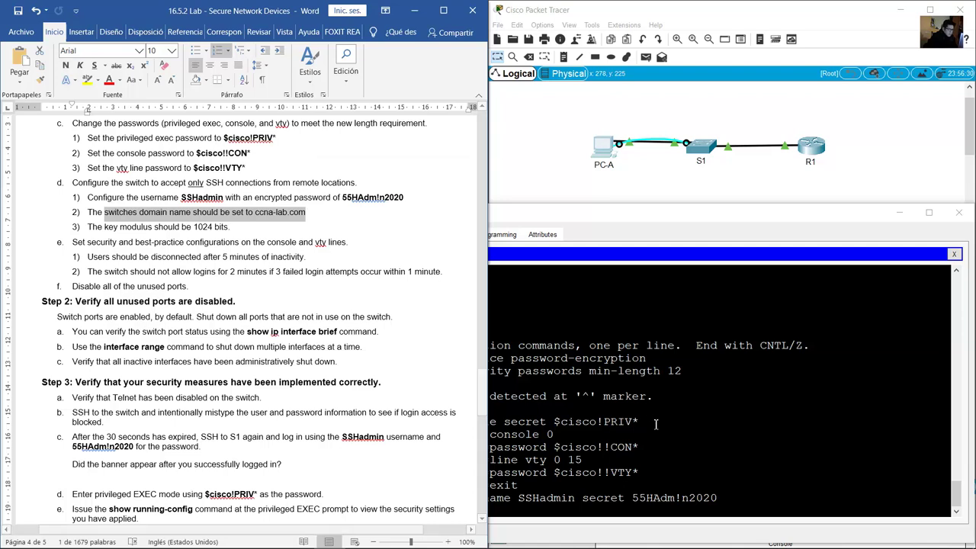
Set S1's domain name to ccna-lab.com.
{"action": "left_click", "coordinate": [644, 450]}
{"action": "type", "text": "ip donain"}
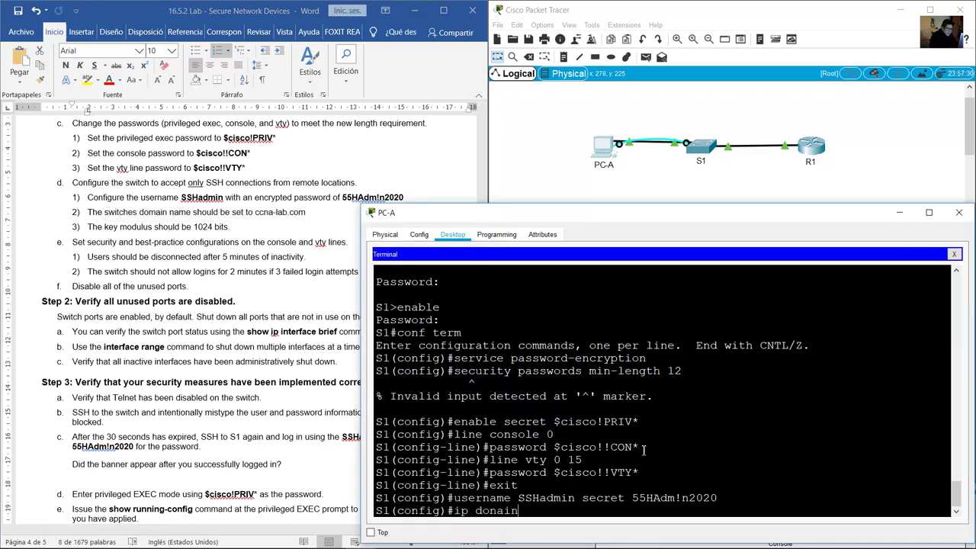
{"action": "key", "text": "BackSpace"}
{"action": "key", "text": "BackSpace"}
{"action": "key", "text": "BackSpace"}
{"action": "key", "text": "BackSpace"}
{"action": "key", "text": "BackSpace"}
{"action": "type", "text": "omain-name ccna-lab.com"}
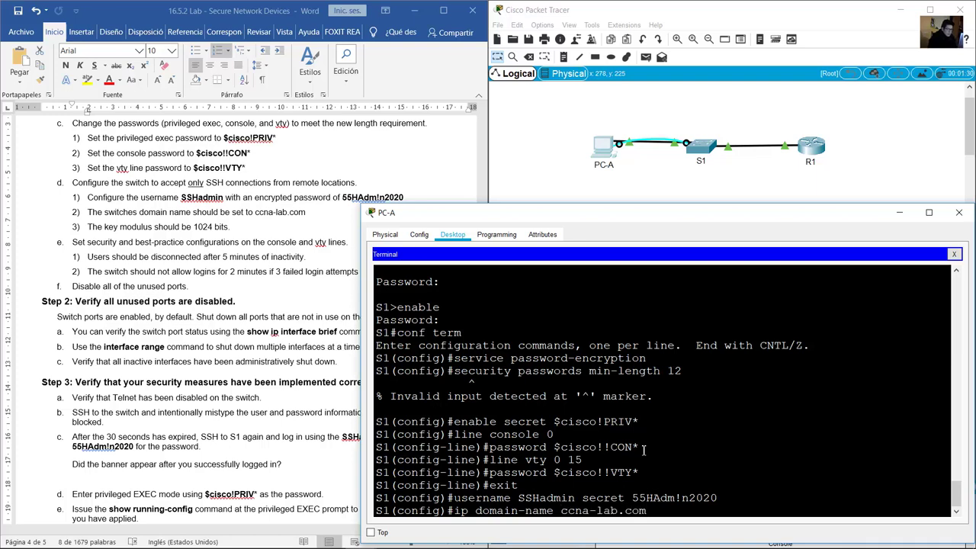
{"action": "key", "text": "Return"}
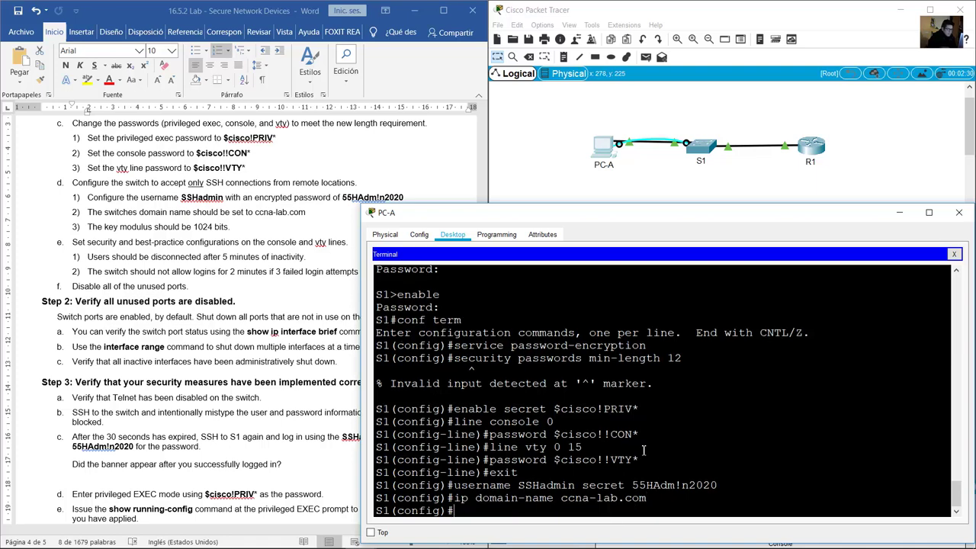
Generate 1024-bit RSA general-purpose keys, enabling SSH 1.99.
{"action": "left_click", "coordinate": [116, 241]}
{"action": "left_click_drag", "start_coordinate": [88, 227], "coordinate": [230, 227]}
{"action": "left_click", "coordinate": [632, 488]}
{"action": "type", "text": "crypto key genera"}
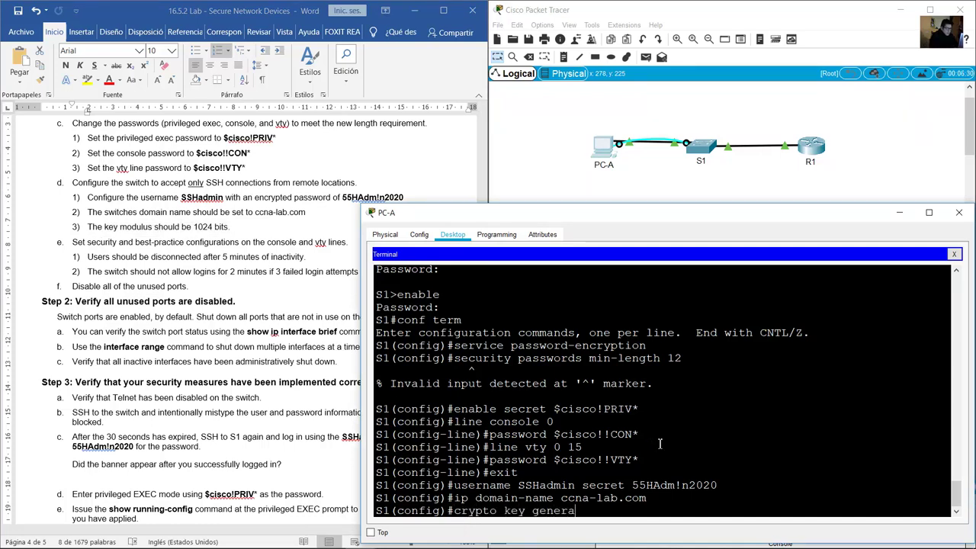
{"action": "type", "text": "te rsa "}
{"action": "type", "text": "general"}
{"action": "type", "text": "-keys mosulus"}
{"action": "key", "text": "BackSpace"}
{"action": "key", "text": "BackSpace"}
{"action": "key", "text": "BackSpace"}
{"action": "key", "text": "BackSpace"}
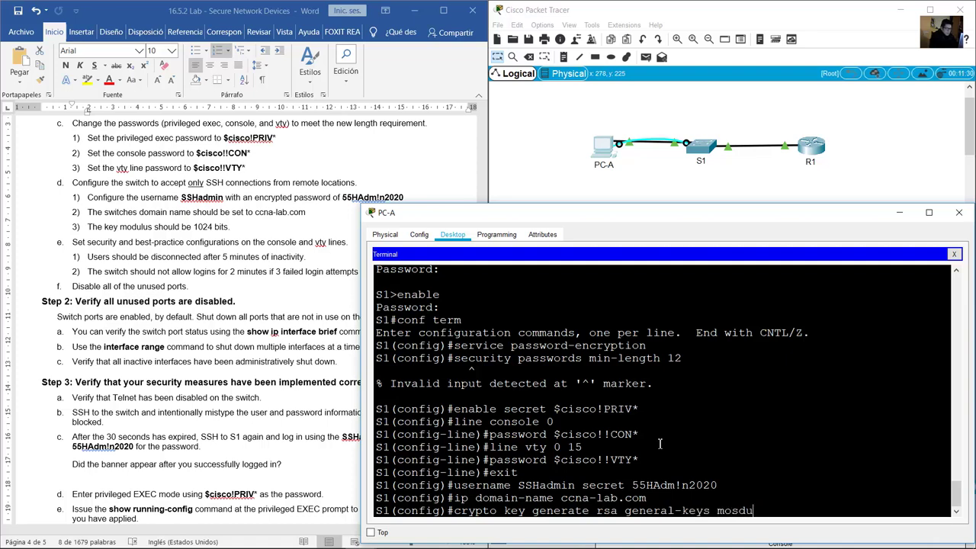
{"action": "key", "text": "BackSpace"}
{"action": "type", "text": "dulus 1024"}
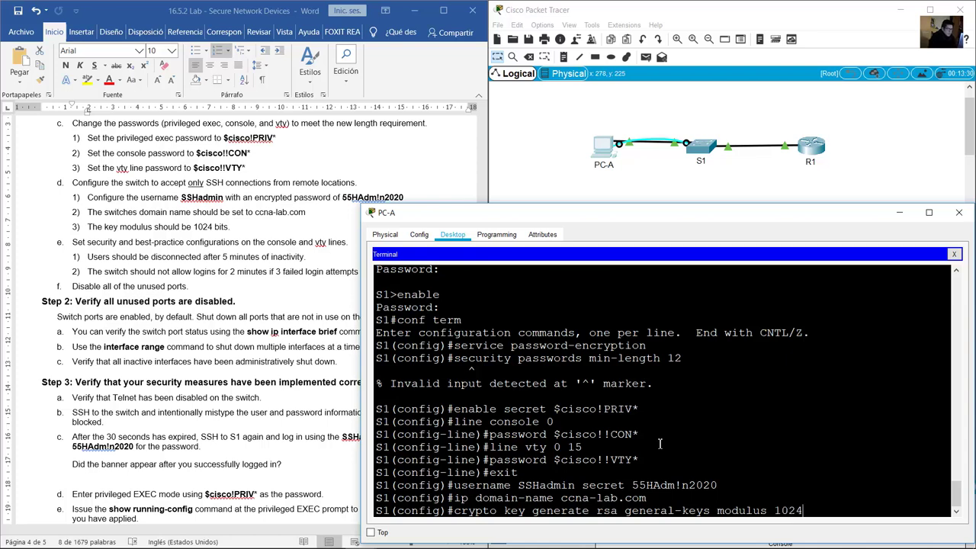
{"action": "key", "text": "Return"}
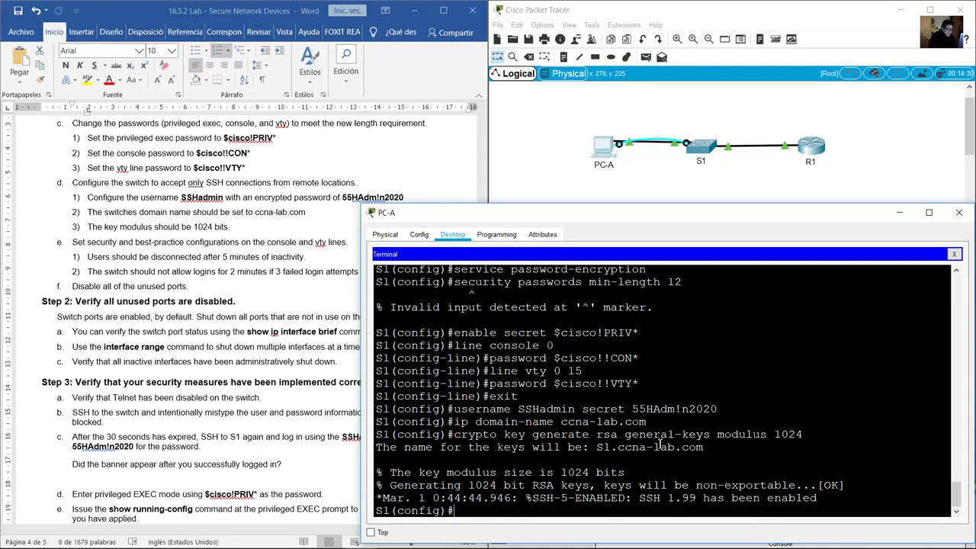
{"action": "left_click", "coordinate": [214, 275]}
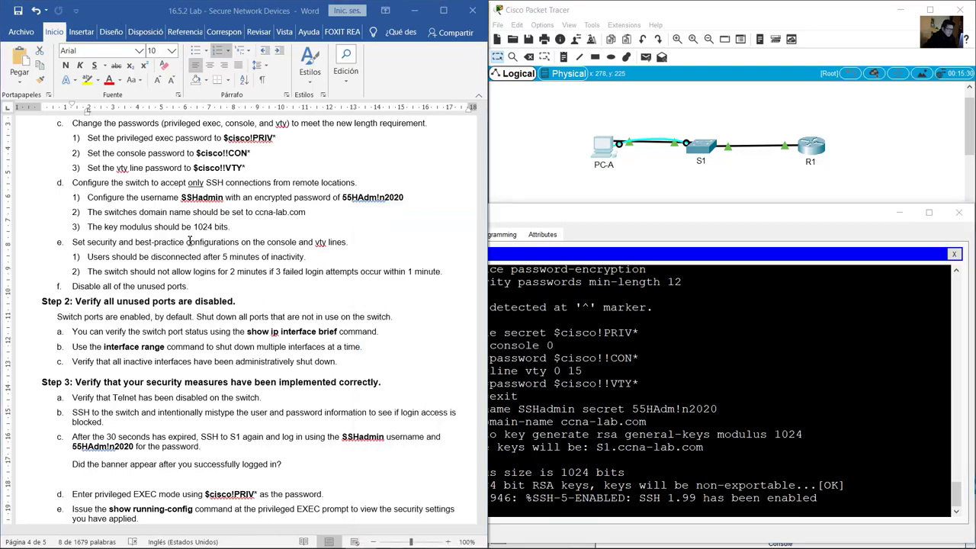
Enter configuration mode for vty lines 0 15.
{"action": "left_click", "coordinate": [571, 507]}
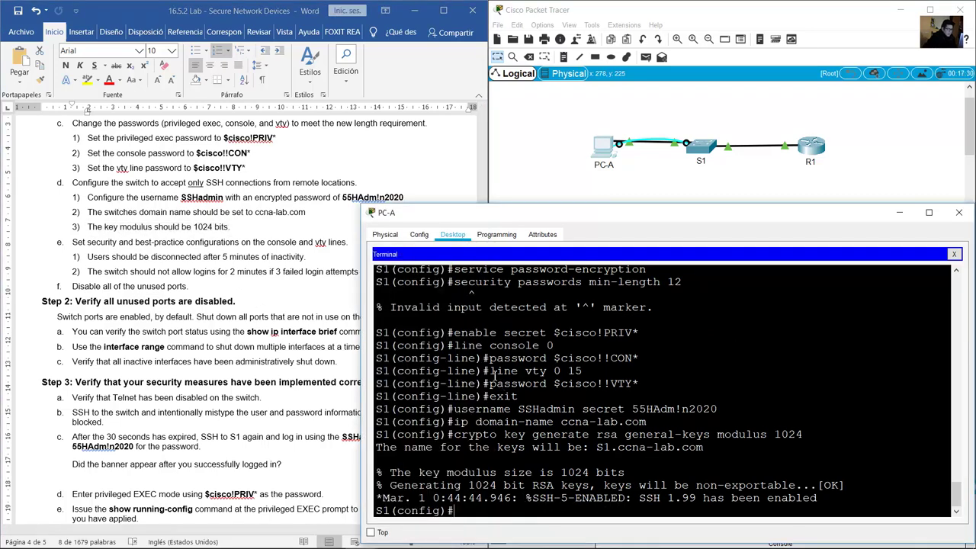
{"action": "left_click_drag", "start_coordinate": [493, 371], "coordinate": [605, 372]}
{"action": "left_click", "coordinate": [515, 508]}
{"action": "type", "text": "line cty 0"}
{"action": "key", "text": "BackSpace"}
{"action": "key", "text": "BackSpace"}
{"action": "key", "text": "BackSpace"}
{"action": "key", "text": "BackSpace"}
{"action": "key", "text": "BackSpace"}
{"action": "key", "text": "BackSpace"}
{"action": "type", "text": "vty 0"}
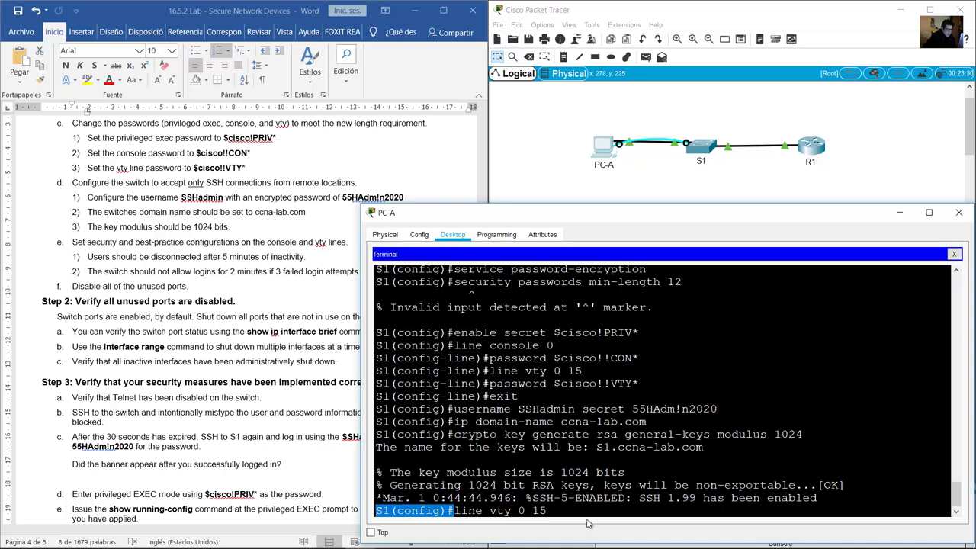
{"action": "left_click_drag", "start_coordinate": [461, 512], "coordinate": [552, 512]}
{"action": "left_click", "coordinate": [556, 511]}
{"action": "key", "text": "Return"}
Restrict the vty lines to SSH-only transport input.
{"action": "left_click_drag", "start_coordinate": [490, 510], "coordinate": [368, 515]}
{"action": "left_click", "coordinate": [536, 512]}
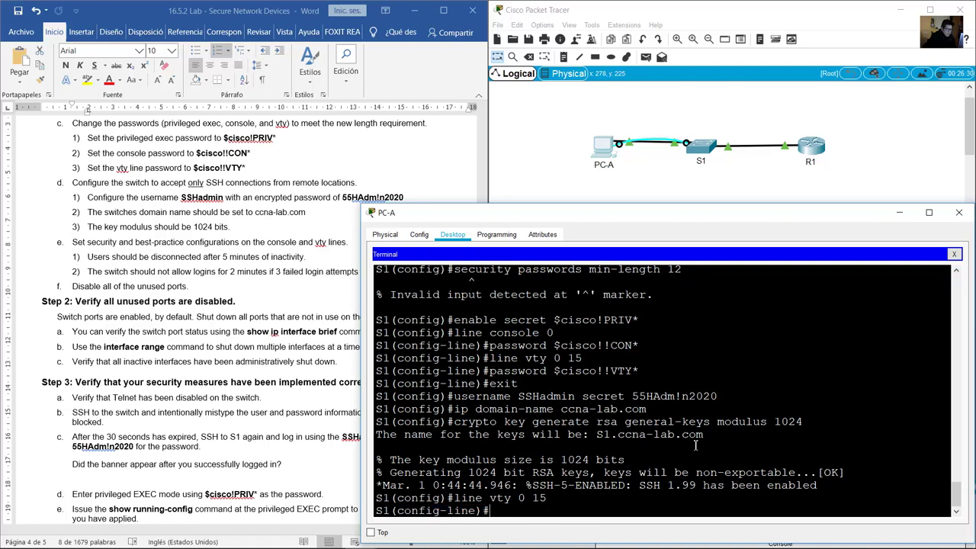
{"action": "type", "text": "transport input ssh"}
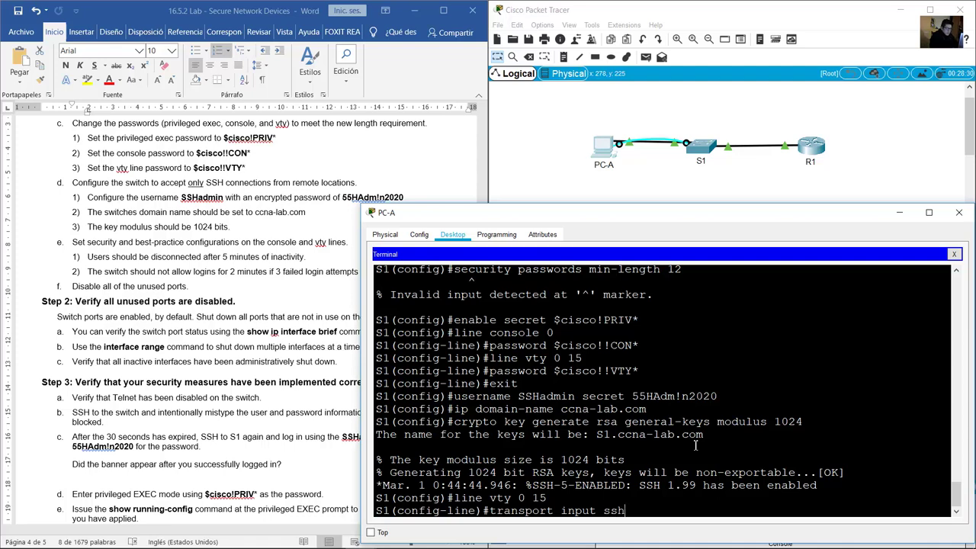
{"action": "key", "text": "Return"}
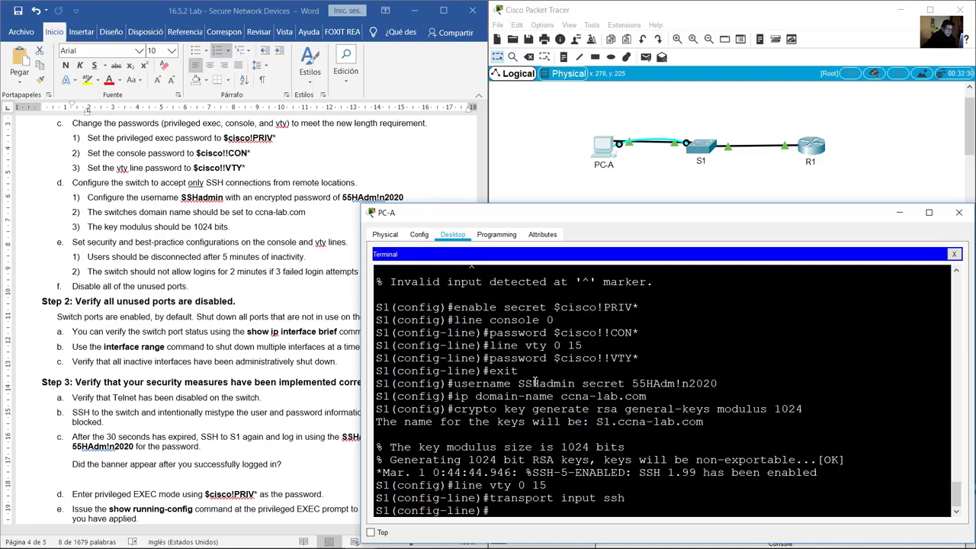
Require local login on the vty lines and exit to global configuration.
{"action": "left_click_drag", "start_coordinate": [454, 383], "coordinate": [726, 382]}
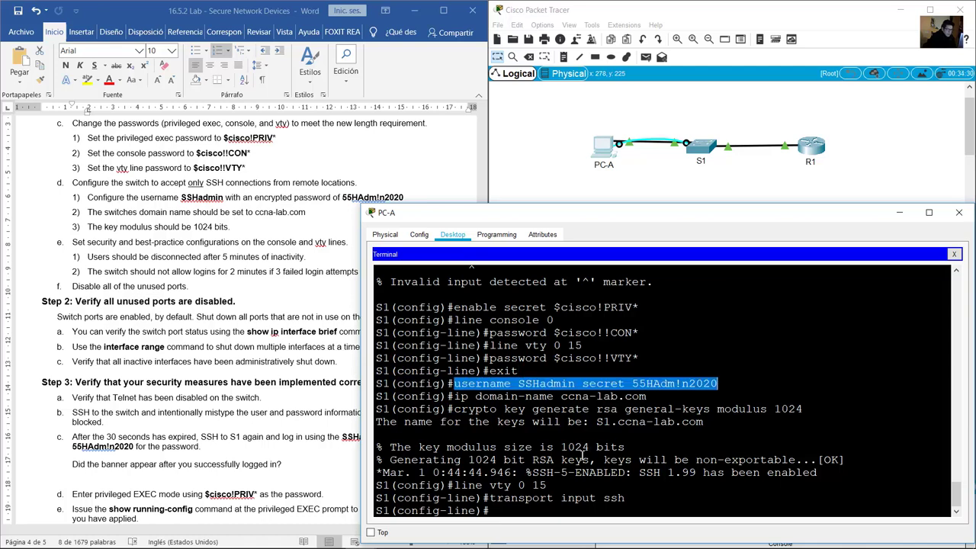
{"action": "left_click", "coordinate": [550, 510]}
{"action": "type", "text": "login local"}
{"action": "key", "text": "Return"}
{"action": "type", "text": "ex"}
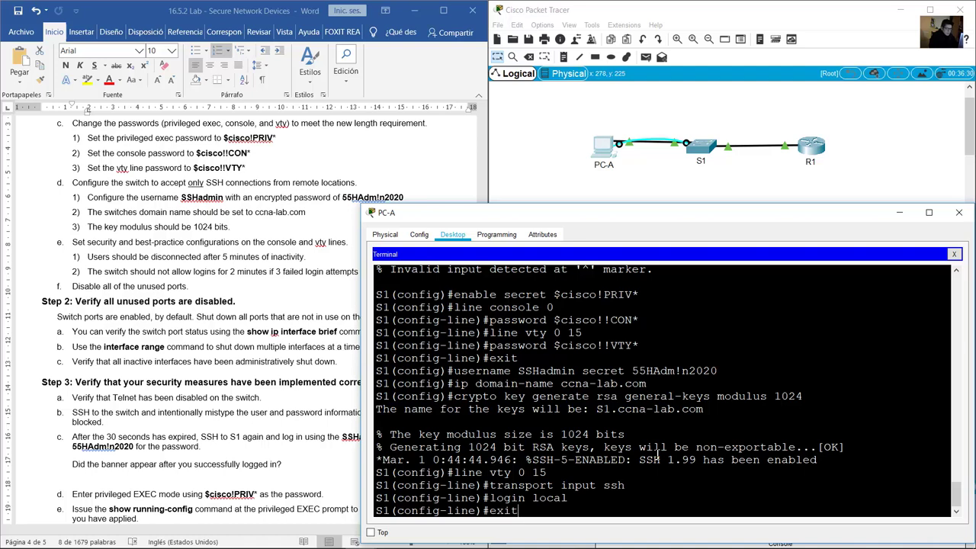
{"action": "type", "text": "it"}
{"action": "key", "text": "Return"}
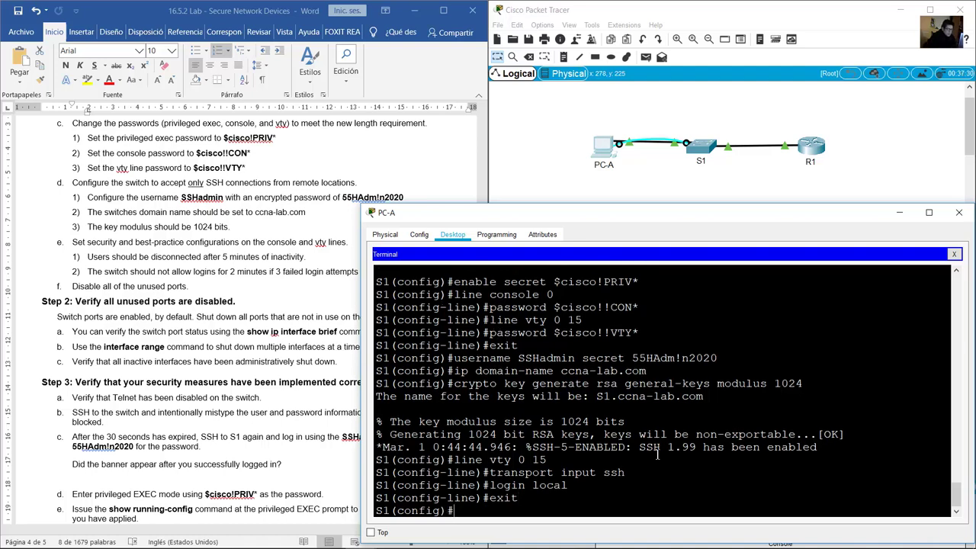
{"action": "left_click", "coordinate": [147, 183]}
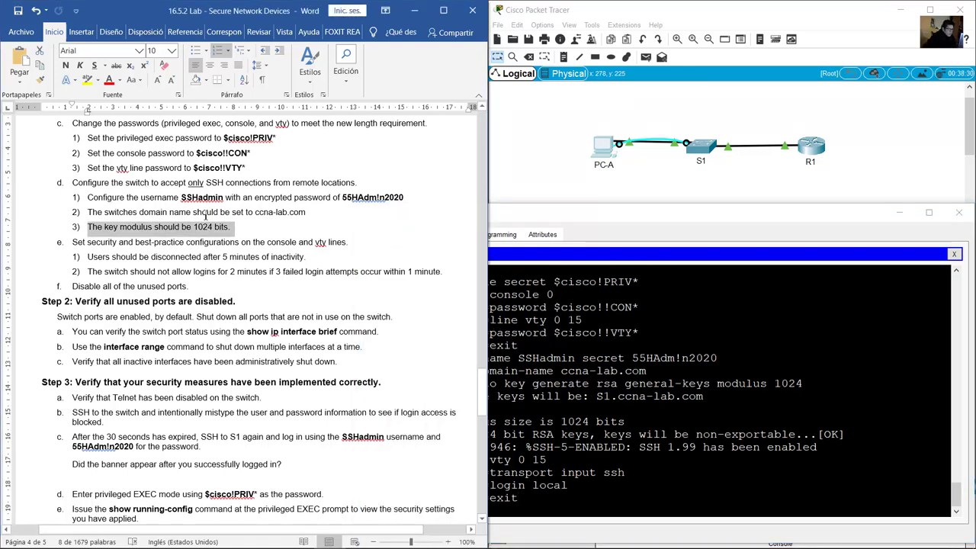
Set a 5-minute idle timeout (exec-timeout 5 0) on console line 0.
{"action": "scroll", "coordinate": [257, 251], "scroll_direction": "down", "scroll_amount": 2}
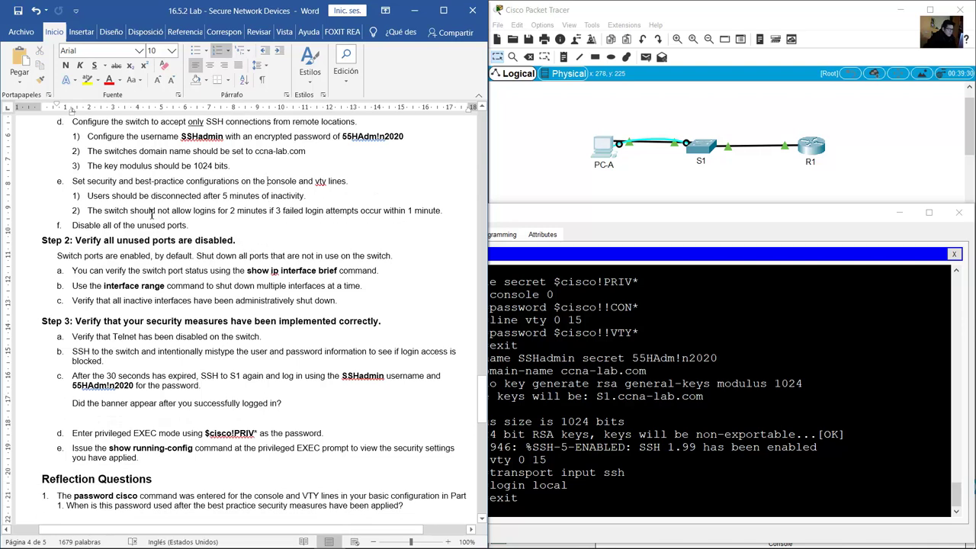
{"action": "left_click_drag", "start_coordinate": [85, 183], "coordinate": [349, 183]}
{"action": "left_click", "coordinate": [670, 500]}
{"action": "type", "text": "line console"}
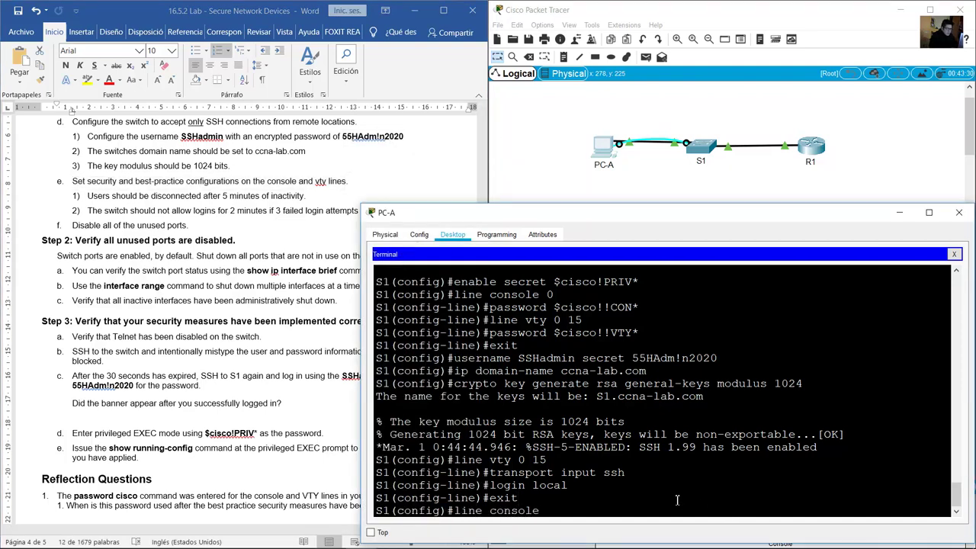
{"action": "type", "text": " 0"}
{"action": "key", "text": "Return"}
{"action": "type", "text": "exec"}
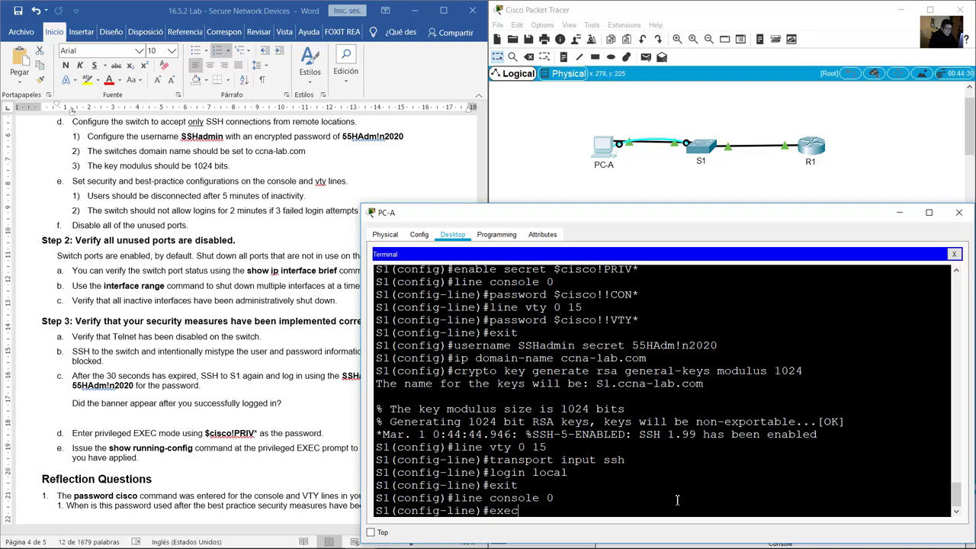
{"action": "type", "text": "-timeout 5 0"}
{"action": "left_click", "coordinate": [107, 200]}
{"action": "left_click_drag", "start_coordinate": [99, 197], "coordinate": [323, 203]}
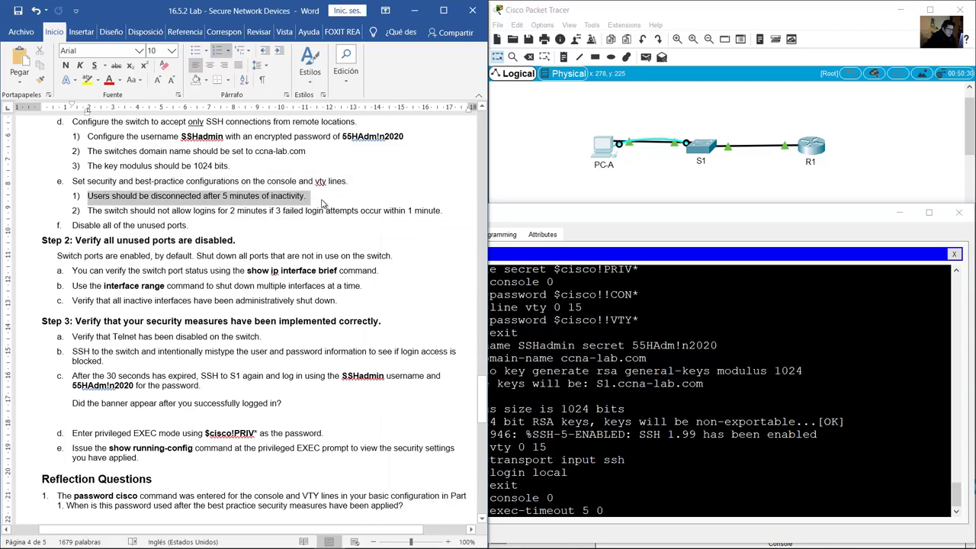
{"action": "left_click", "coordinate": [526, 508]}
{"action": "left_click_drag", "start_coordinate": [517, 510], "coordinate": [606, 510]}
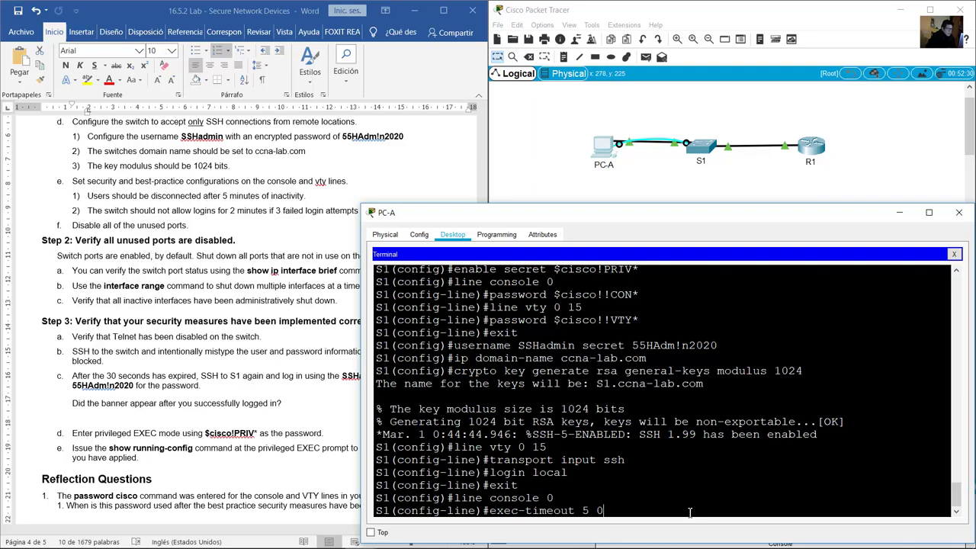
{"action": "key", "text": "Return"}
Apply the same exec-timeout 5 0 to vty lines 0 15 and return to global configuration.
{"action": "key", "text": "Up"}
{"action": "key", "text": "Up"}
{"action": "key", "text": "Up"}
{"action": "key", "text": "Up"}
{"action": "key", "text": "Up"}
{"action": "key", "text": "Up"}
{"action": "key", "text": "Return"}
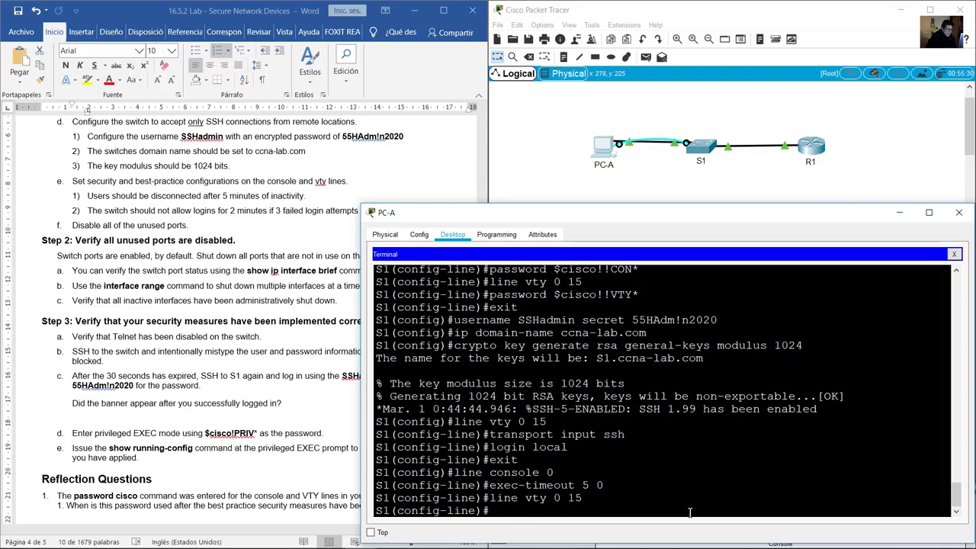
{"action": "key", "text": "Up"}
{"action": "key", "text": "Up"}
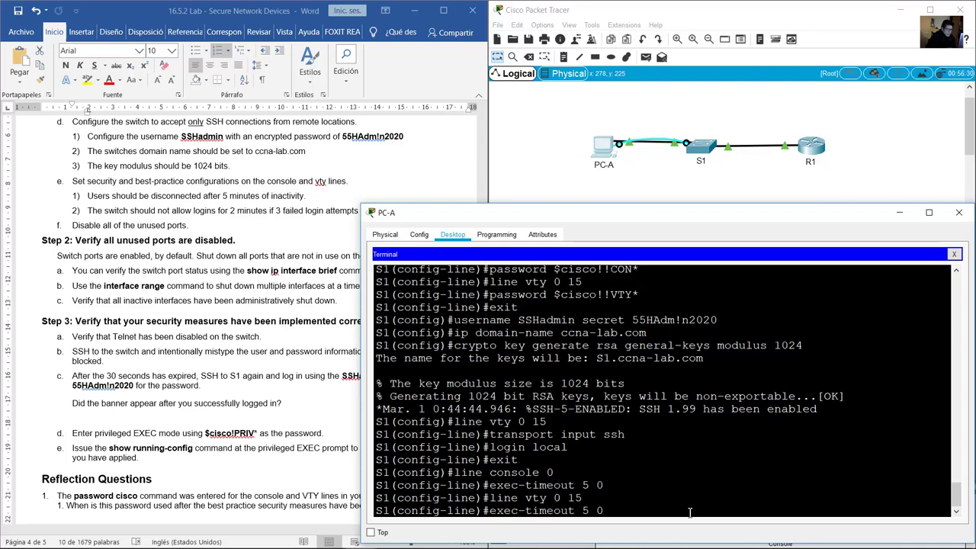
{"action": "key", "text": "Return"}
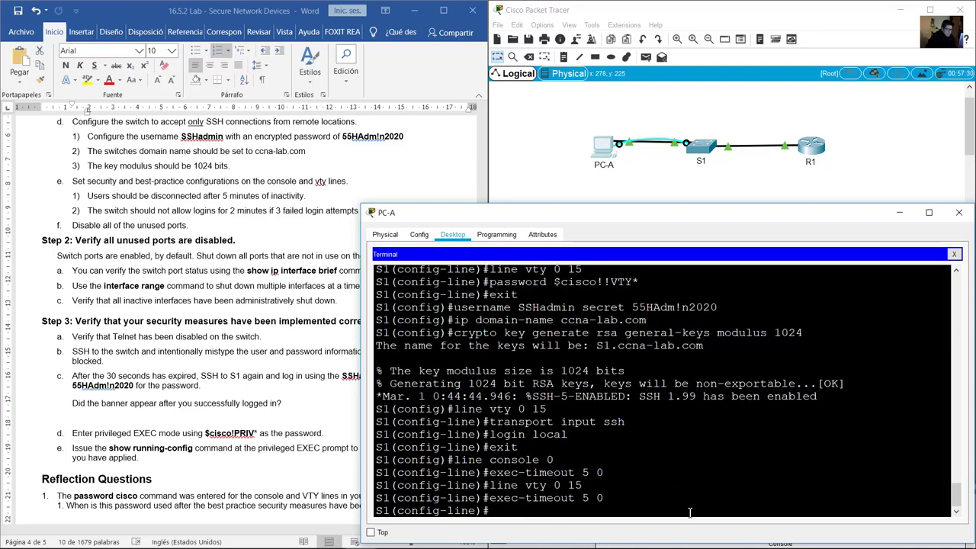
{"action": "type", "text": "exit"}
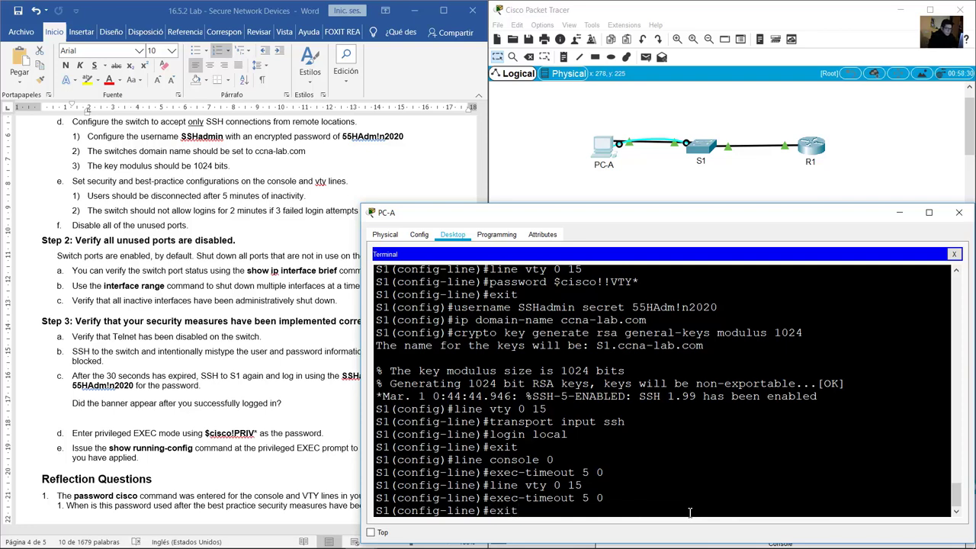
{"action": "key", "text": "Return"}
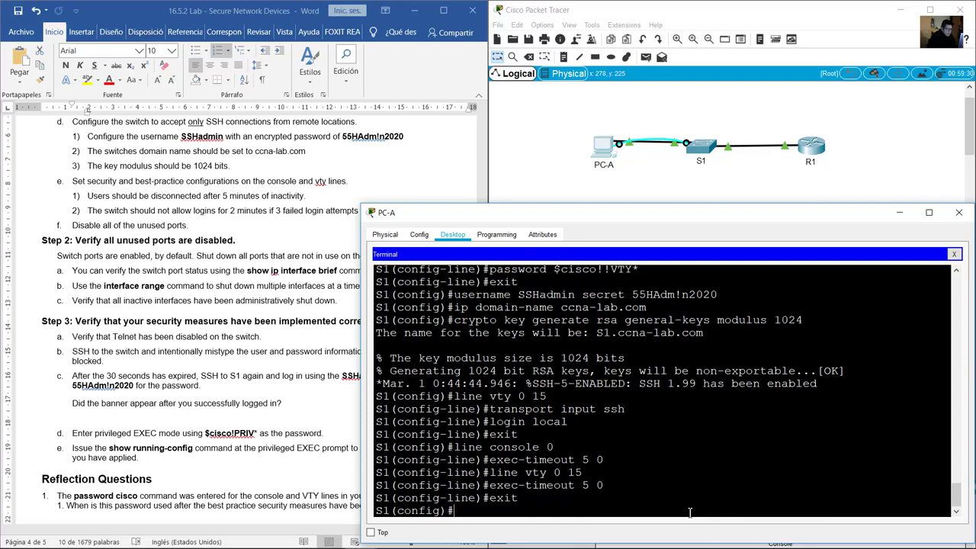
{"action": "left_click", "coordinate": [251, 213]}
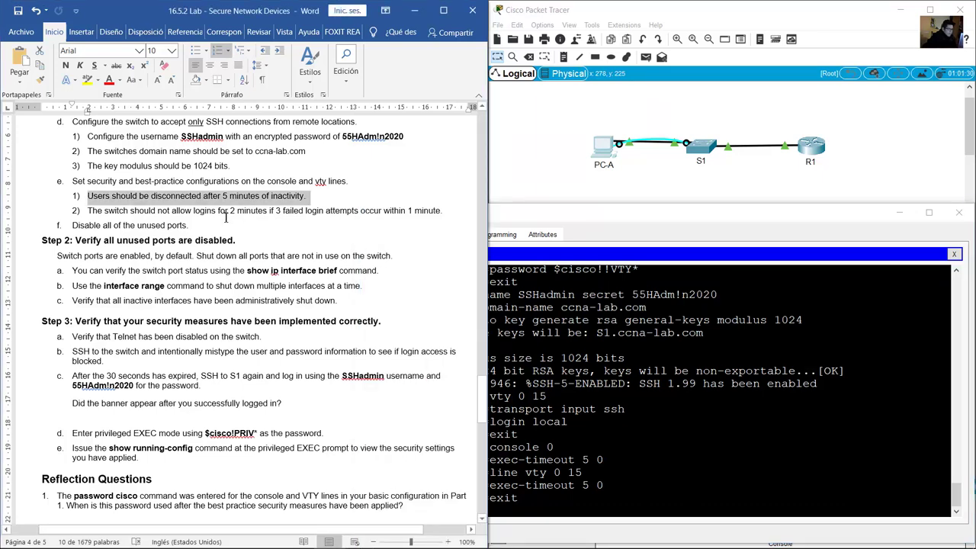
Try 'login block-for 120 attempts 3 within 60', which S1 rejects as invalid input.
{"action": "left_click", "coordinate": [129, 211]}
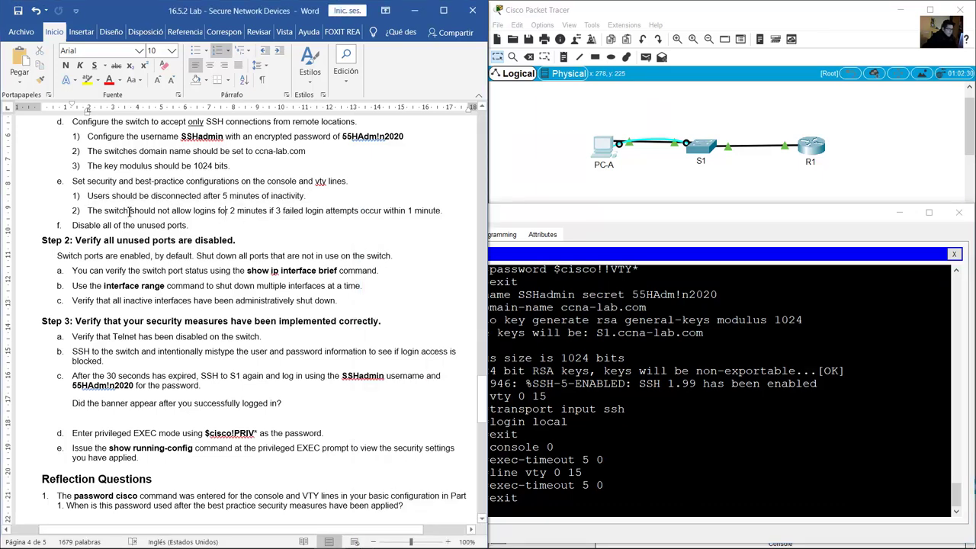
{"action": "left_click_drag", "start_coordinate": [108, 213], "coordinate": [438, 213]}
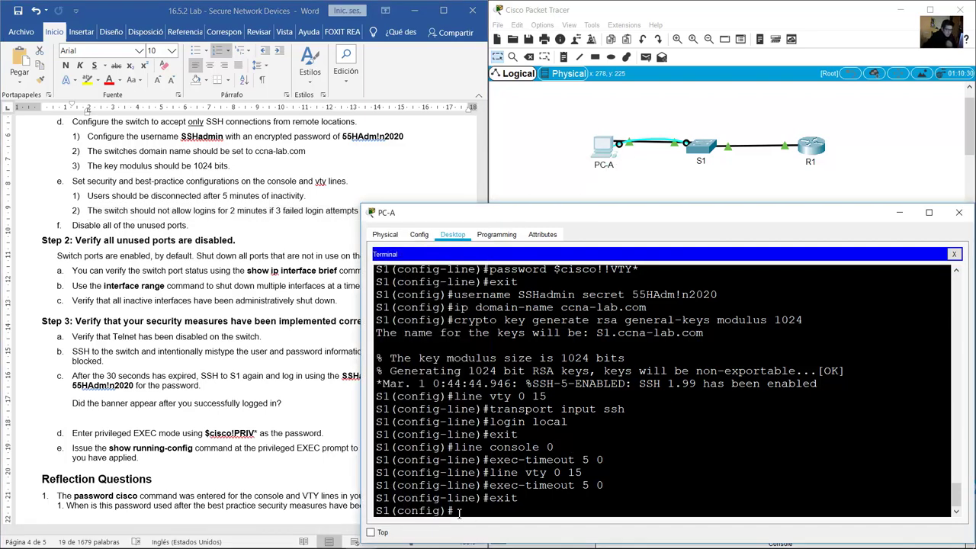
{"action": "left_click_drag", "start_coordinate": [454, 510], "coordinate": [375, 509]}
{"action": "left_click", "coordinate": [616, 364]}
{"action": "type", "text": "login block-for"}
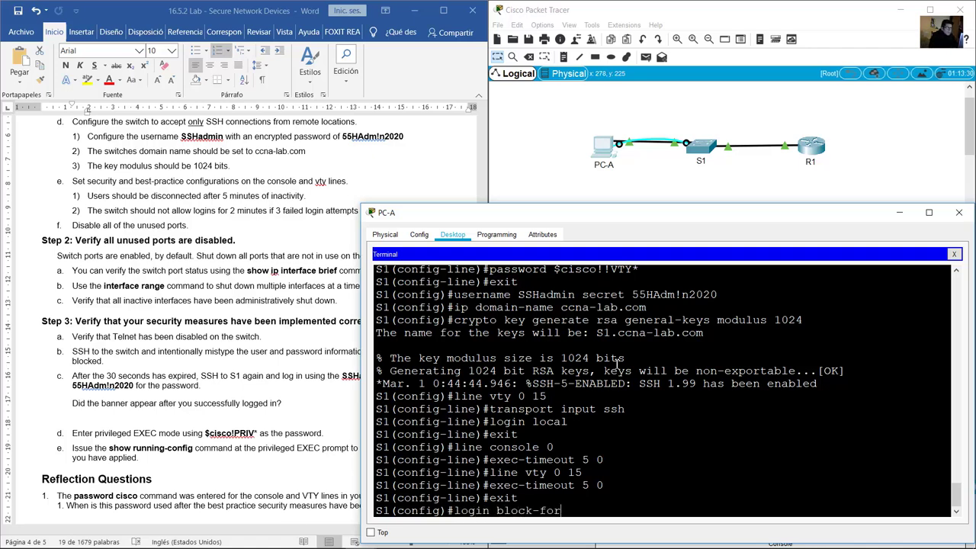
{"action": "type", "text": " 120 attemp"}
{"action": "type", "text": "ts 3 within 6"}
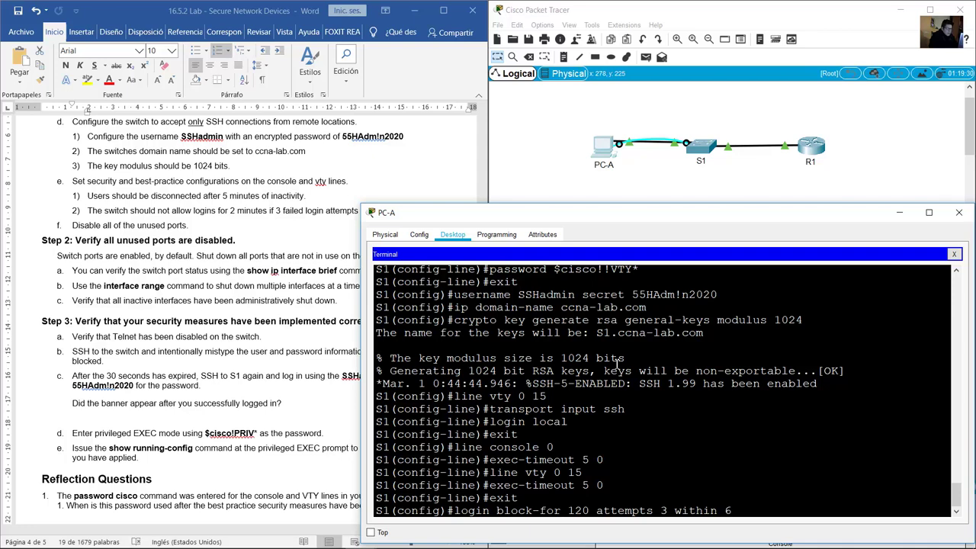
{"action": "type", "text": "0"}
{"action": "key", "text": "Return"}
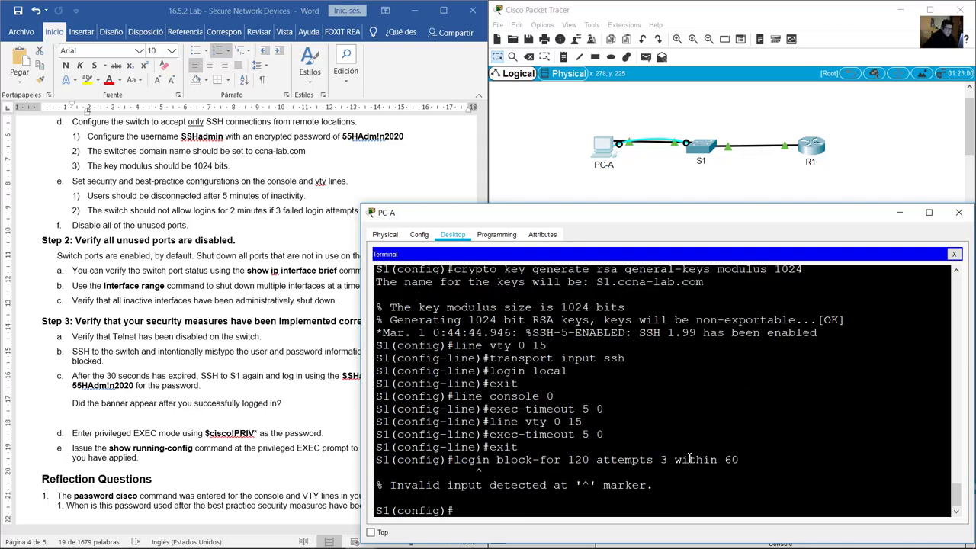
{"action": "left_click_drag", "start_coordinate": [450, 460], "coordinate": [743, 463]}
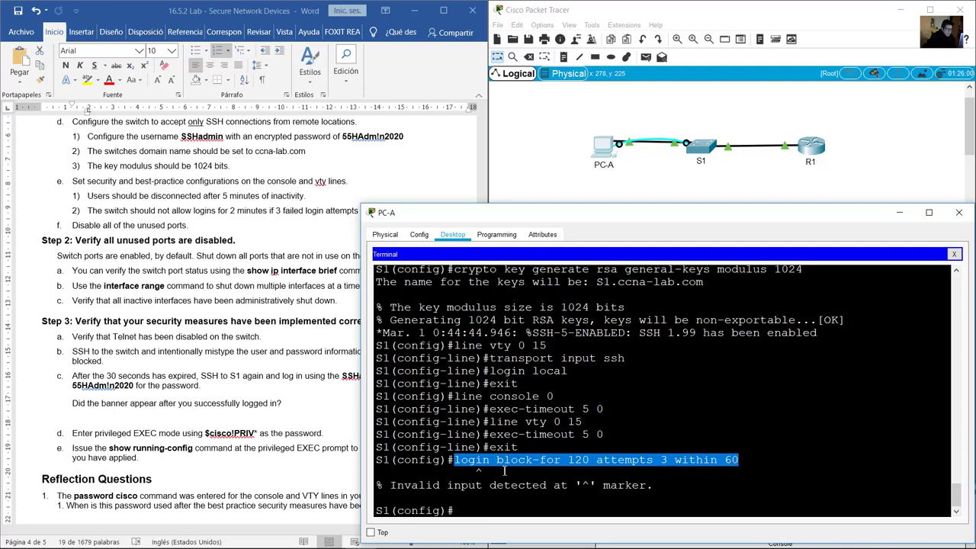
{"action": "left_click", "coordinate": [468, 461]}
{"action": "left_click_drag", "start_coordinate": [455, 460], "coordinate": [772, 461]}
{"action": "left_click", "coordinate": [541, 468]}
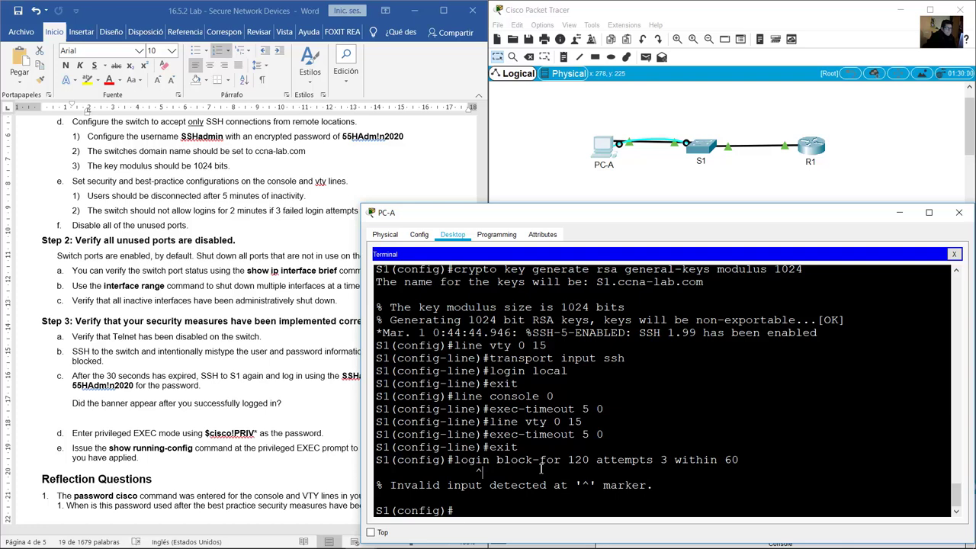
{"action": "key", "text": "alt+Tab"}
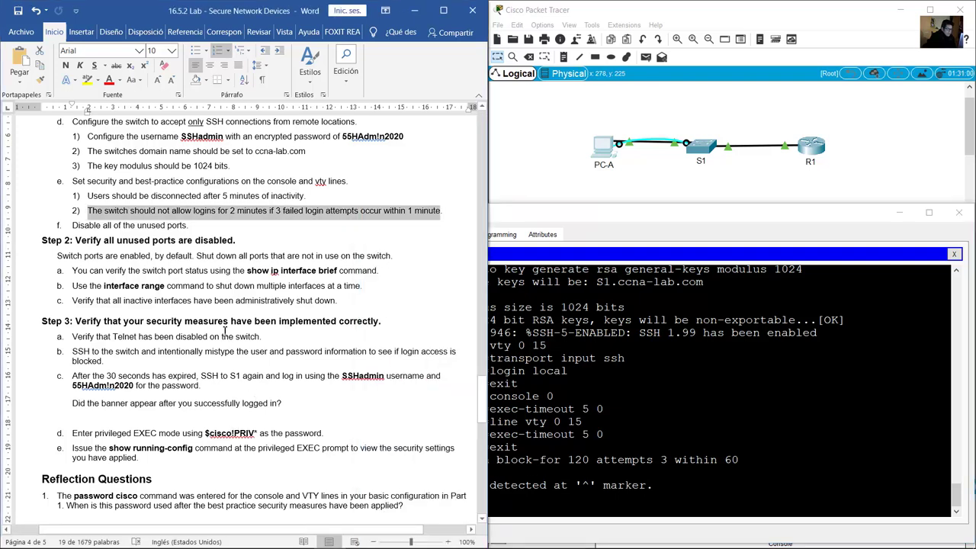
Review the disable-unused-ports instruction, check S1 in the topology, and reopen PC-A's terminal.
{"action": "scroll", "coordinate": [198, 290], "scroll_direction": "down", "scroll_amount": 1}
{"action": "left_click_drag", "start_coordinate": [96, 195], "coordinate": [204, 196]}
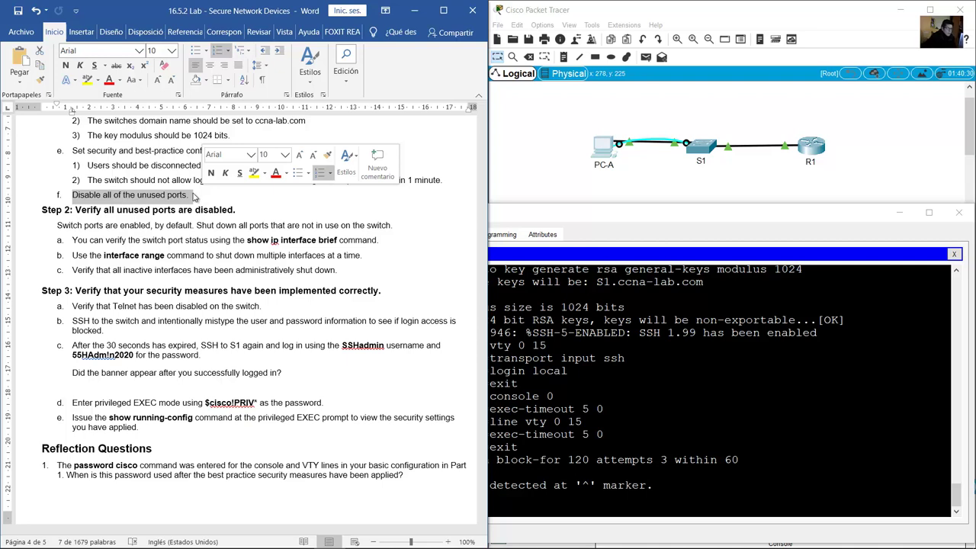
{"action": "left_click", "coordinate": [714, 124]}
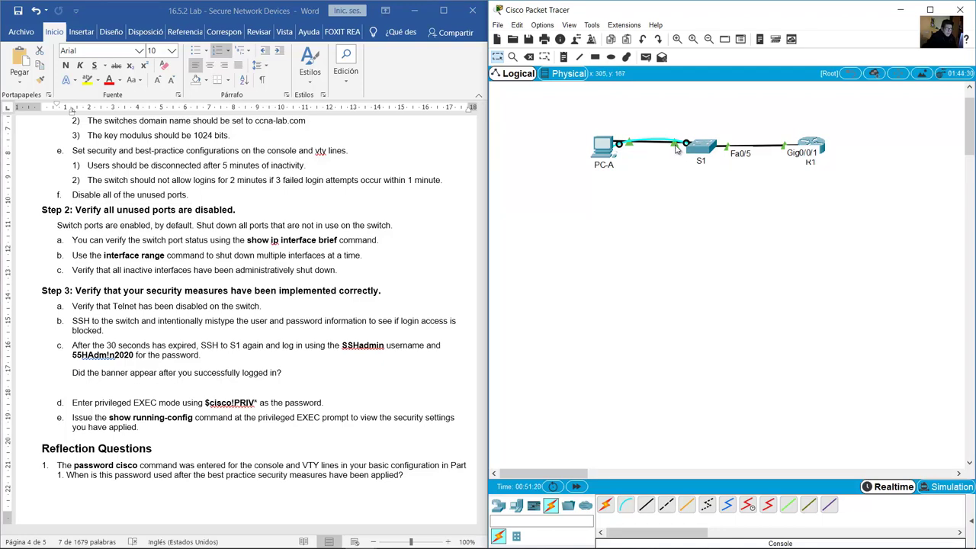
{"action": "left_click", "coordinate": [705, 149]}
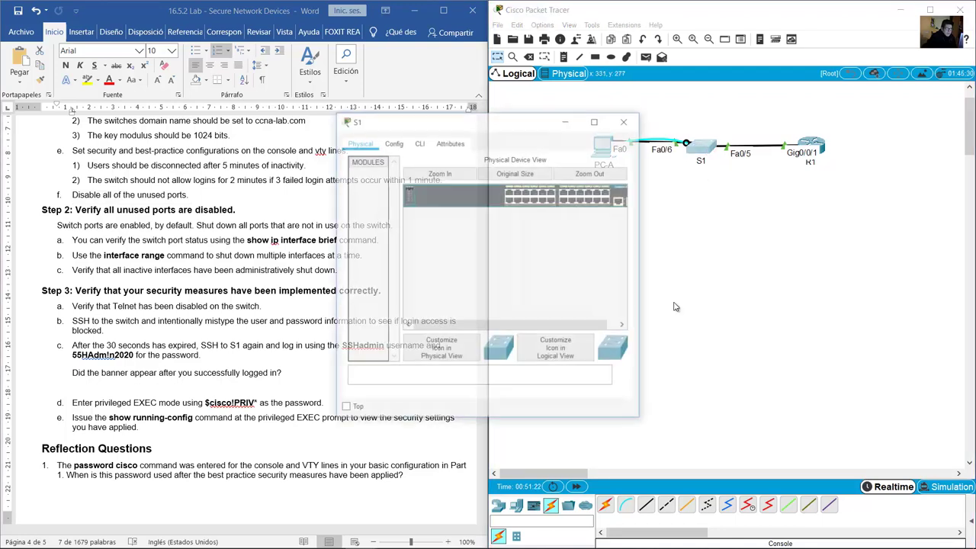
{"action": "left_click", "coordinate": [626, 120]}
{"action": "left_click", "coordinate": [602, 146]}
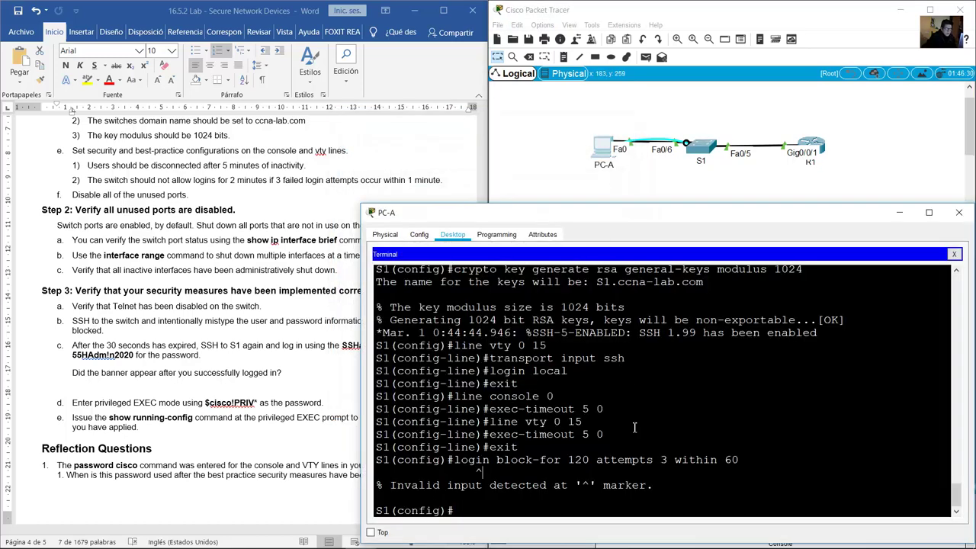
Shut down the unused port range f0/1-4, f0/7-24 and g0/1-2.
{"action": "type", "text": "int range f0"}
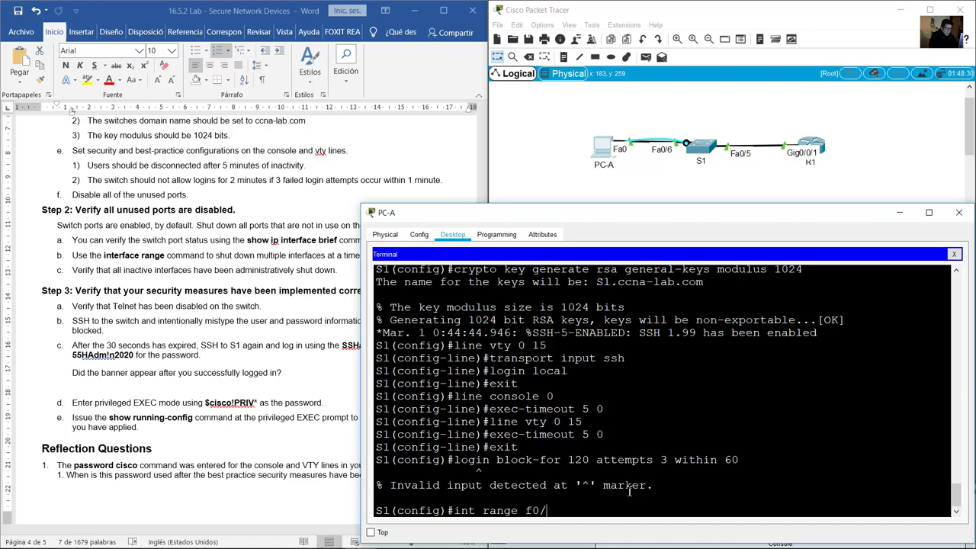
{"action": "type", "text": "/1-4,f0/7-24,g0/1-2"}
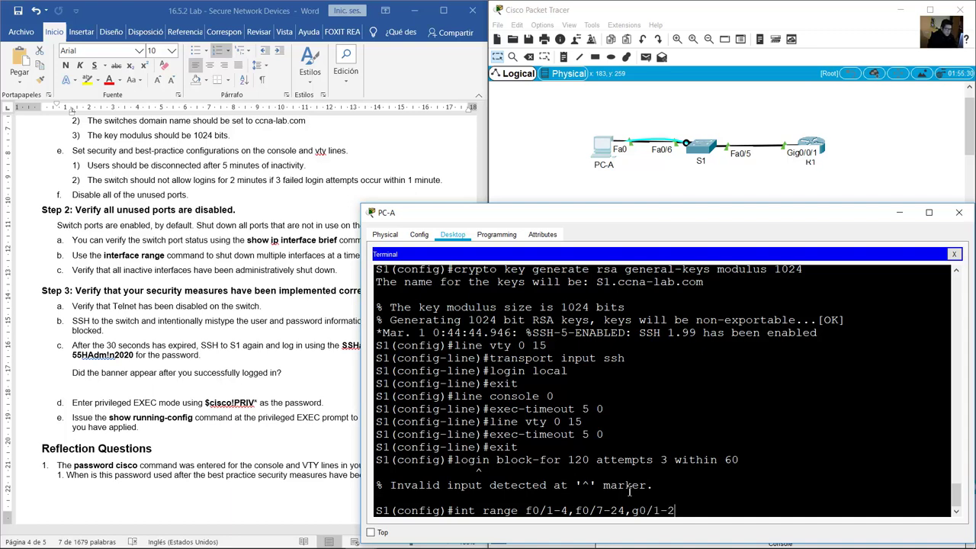
{"action": "left_click_drag", "start_coordinate": [519, 510], "coordinate": [570, 511]}
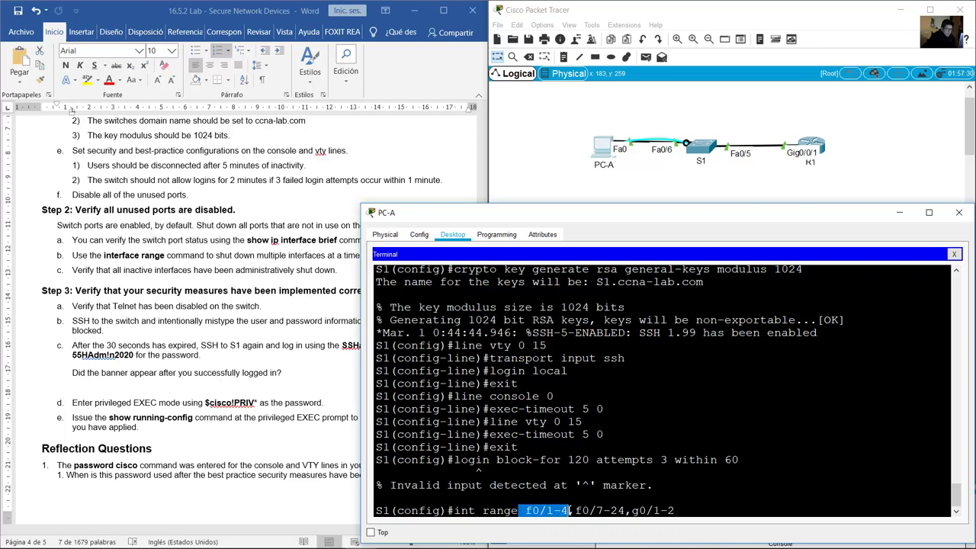
{"action": "left_click_drag", "start_coordinate": [573, 510], "coordinate": [690, 510]}
{"action": "key", "text": "Return"}
{"action": "type", "text": "shutdown"}
{"action": "key", "text": "Return"}
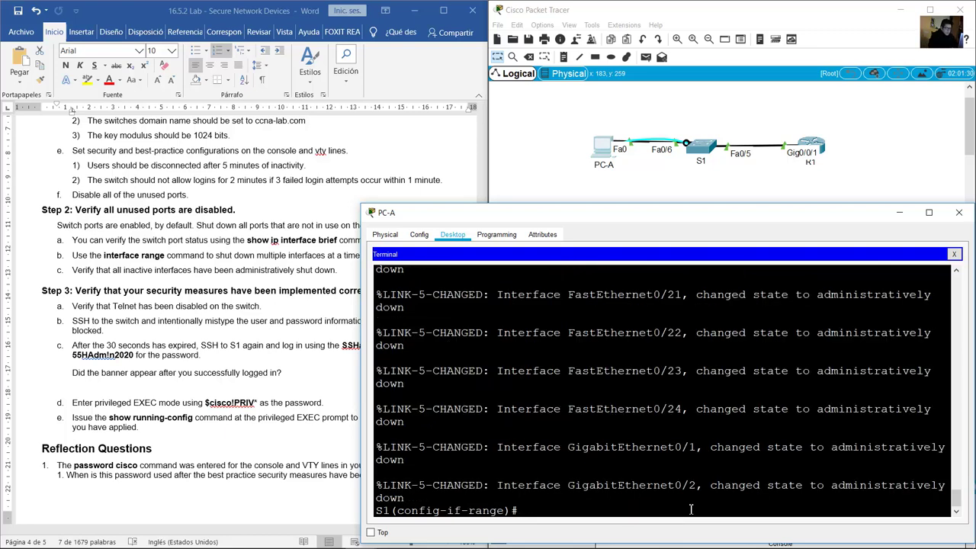
{"action": "key", "text": "Return"}
Exit interface range configuration back to the global configuration prompt.
{"action": "type", "text": "exit"}
{"action": "key", "text": "Return"}
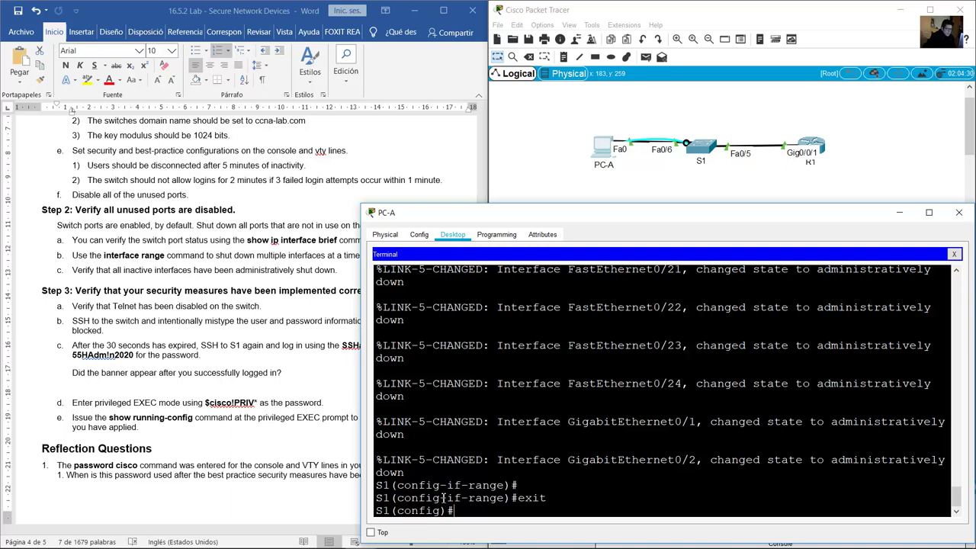
{"action": "left_click_drag", "start_coordinate": [432, 497], "coordinate": [550, 499]}
{"action": "left_click", "coordinate": [518, 497]}
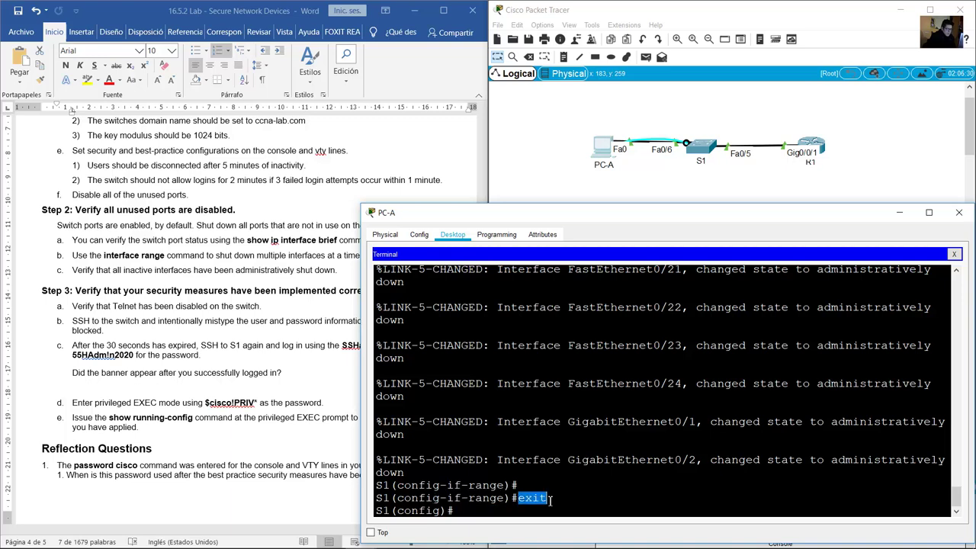
{"action": "left_click_drag", "start_coordinate": [460, 510], "coordinate": [372, 511]}
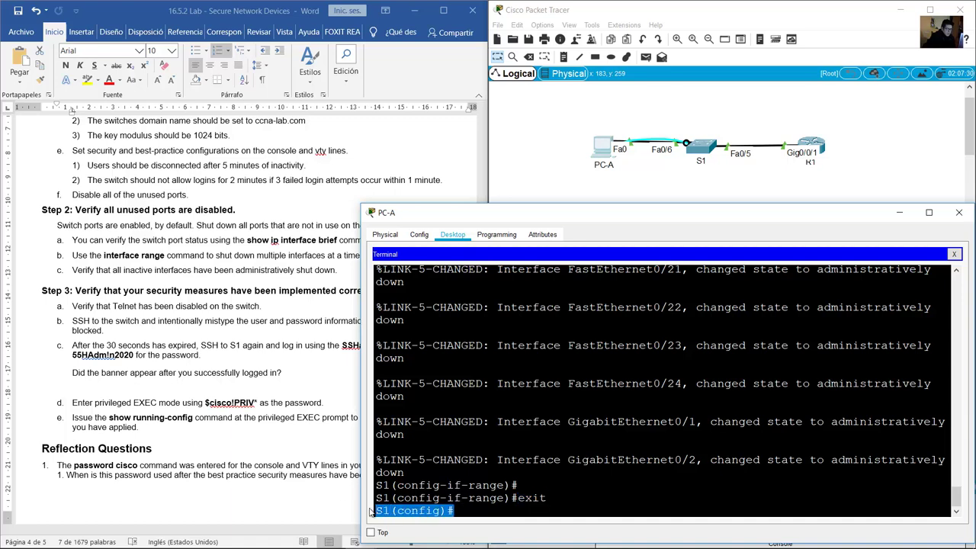
{"action": "left_click", "coordinate": [187, 307]}
{"action": "scroll", "coordinate": [91, 179], "scroll_direction": "down", "scroll_amount": 2}
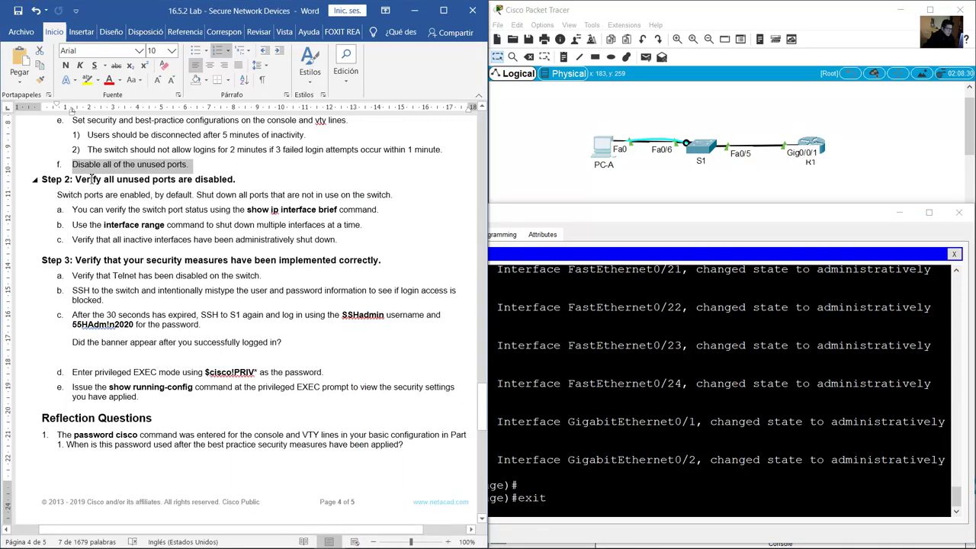
Review the Step 2 'Verify all unused ports are disabled' heading and return to PC-A's terminal.
{"action": "left_click_drag", "start_coordinate": [89, 179], "coordinate": [336, 210]}
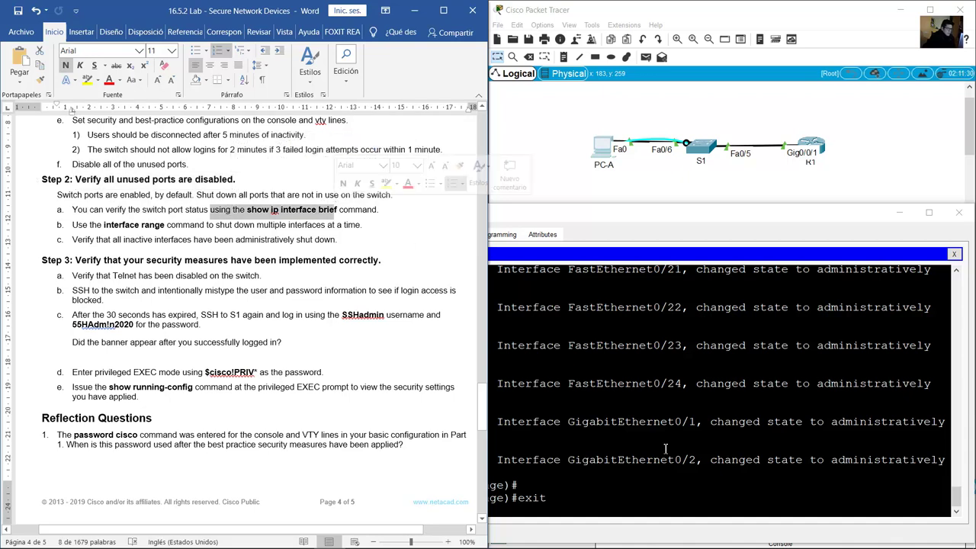
{"action": "left_click", "coordinate": [664, 449]}
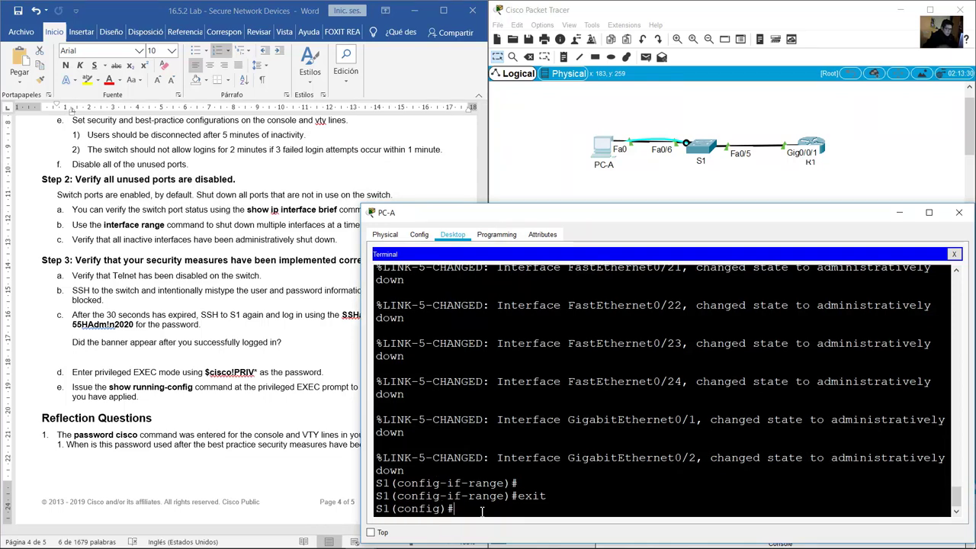
Exit to privileged EXEC and run show ip interface brief.
{"action": "type", "text": "exit"}
{"action": "key", "text": "Return"}
{"action": "key", "text": "Return"}
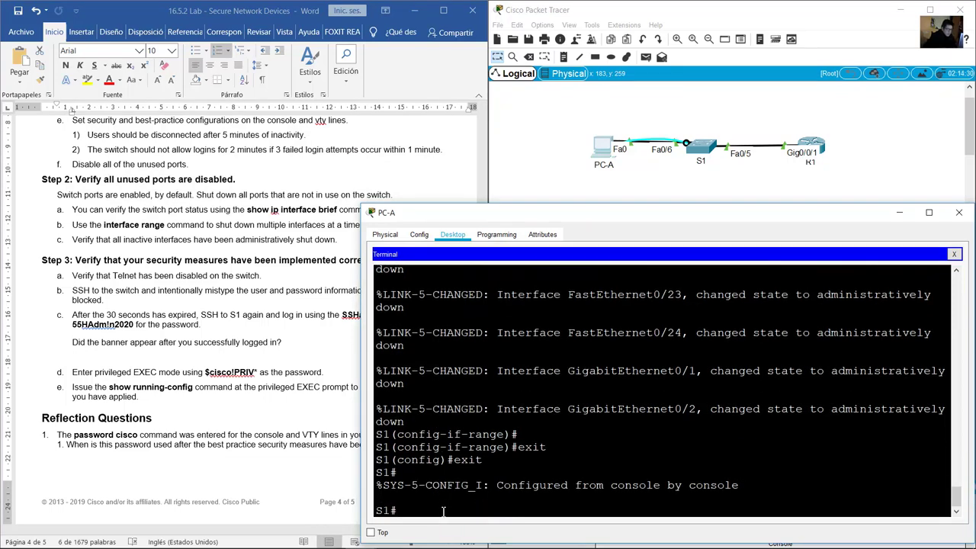
{"action": "type", "text": "show ip interface"}
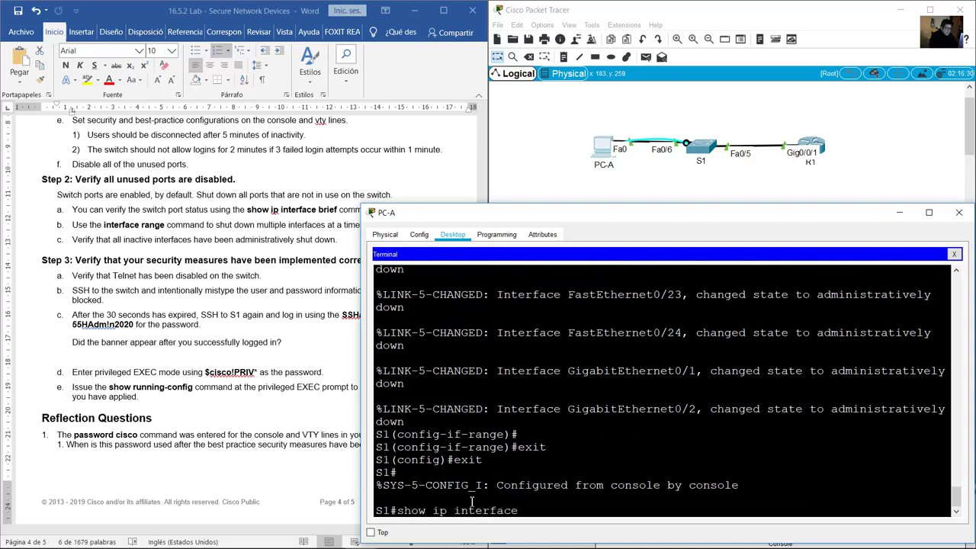
{"action": "type", "text": " brief"}
{"action": "key", "text": "Return"}
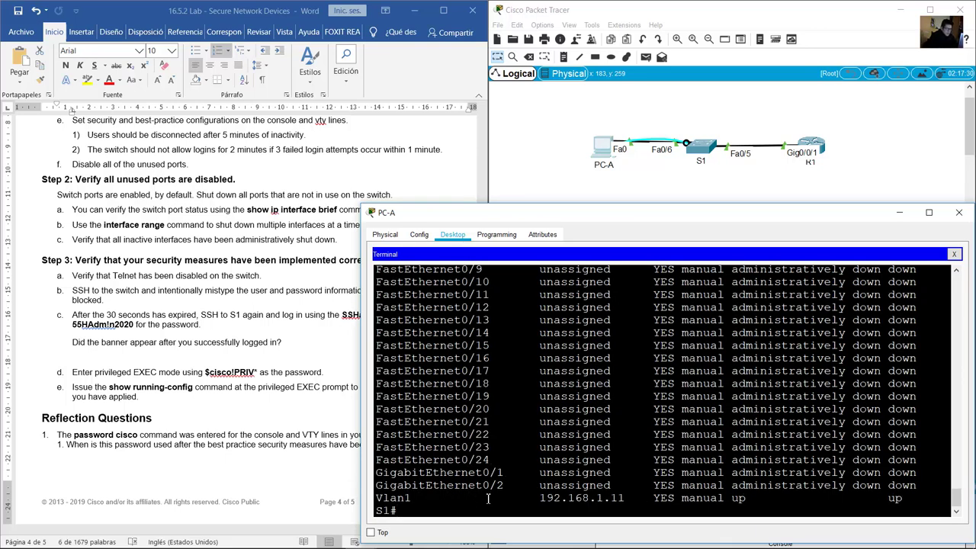
{"action": "scroll", "coordinate": [605, 452], "scroll_direction": "up", "scroll_amount": 3}
{"action": "scroll", "coordinate": [606, 451], "scroll_direction": "up", "scroll_amount": 1}
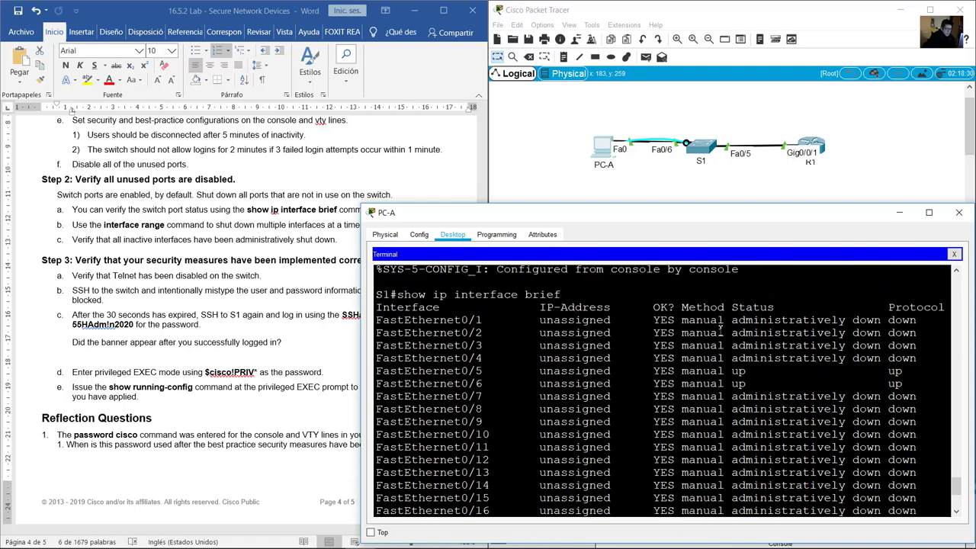
Confirm unused ports are administratively down while Fa0/5, Fa0/6 and Vlan1 (192.168.1.11) are up.
{"action": "left_click_drag", "start_coordinate": [738, 320], "coordinate": [878, 321]}
{"action": "left_click_drag", "start_coordinate": [753, 339], "coordinate": [831, 375]}
{"action": "scroll", "coordinate": [754, 323], "scroll_direction": "down", "scroll_amount": 3}
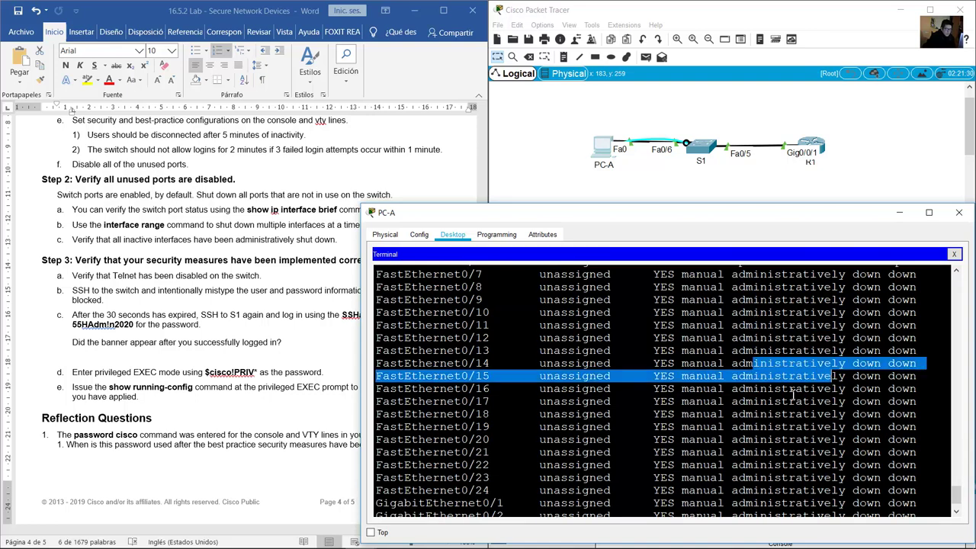
{"action": "scroll", "coordinate": [793, 391], "scroll_direction": "up", "scroll_amount": 4}
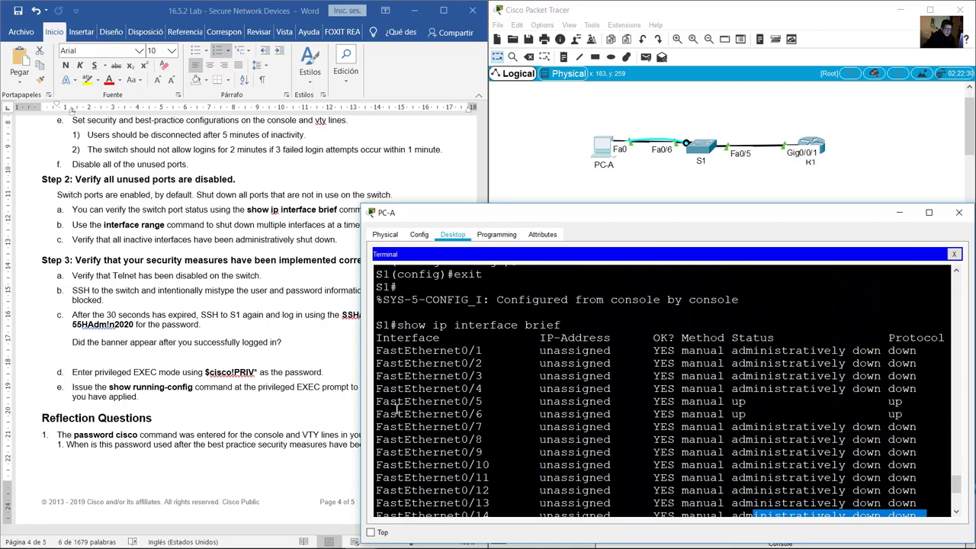
{"action": "left_click_drag", "start_coordinate": [396, 408], "coordinate": [486, 419]}
{"action": "left_click_drag", "start_coordinate": [734, 403], "coordinate": [798, 415]}
{"action": "left_click_drag", "start_coordinate": [888, 401], "coordinate": [903, 415]}
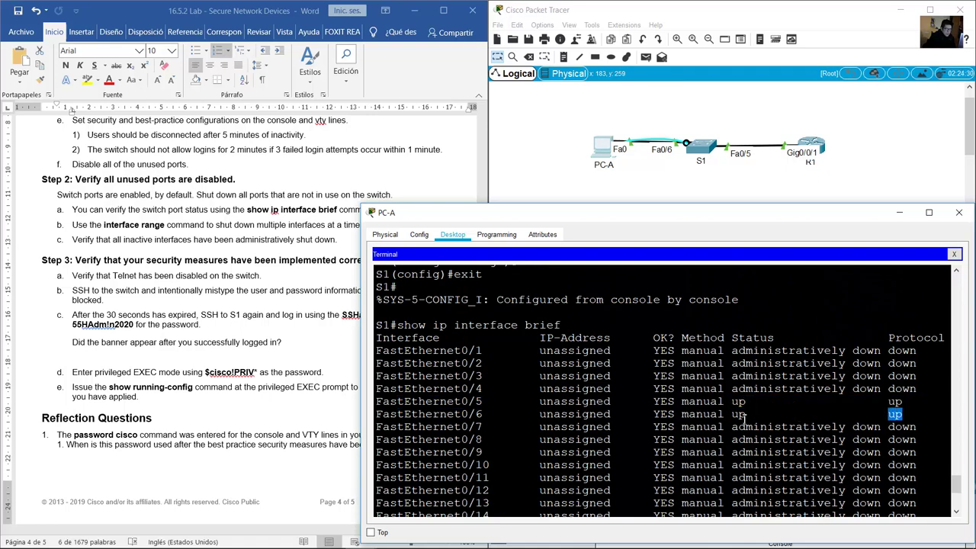
{"action": "scroll", "coordinate": [743, 415], "scroll_direction": "down", "scroll_amount": 5}
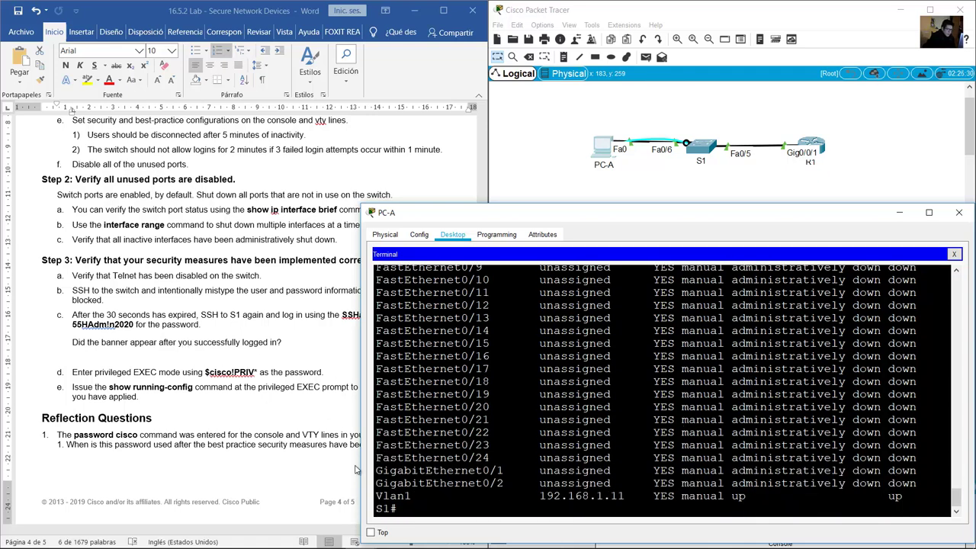
{"action": "left_click_drag", "start_coordinate": [384, 496], "coordinate": [889, 499]}
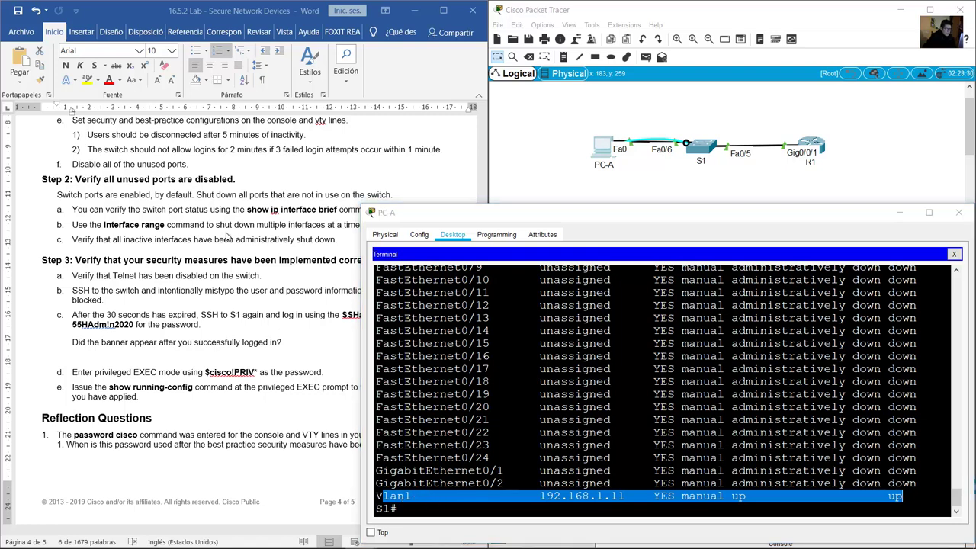
{"action": "left_click_drag", "start_coordinate": [336, 210], "coordinate": [211, 211]}
{"action": "left_click", "coordinate": [76, 215]}
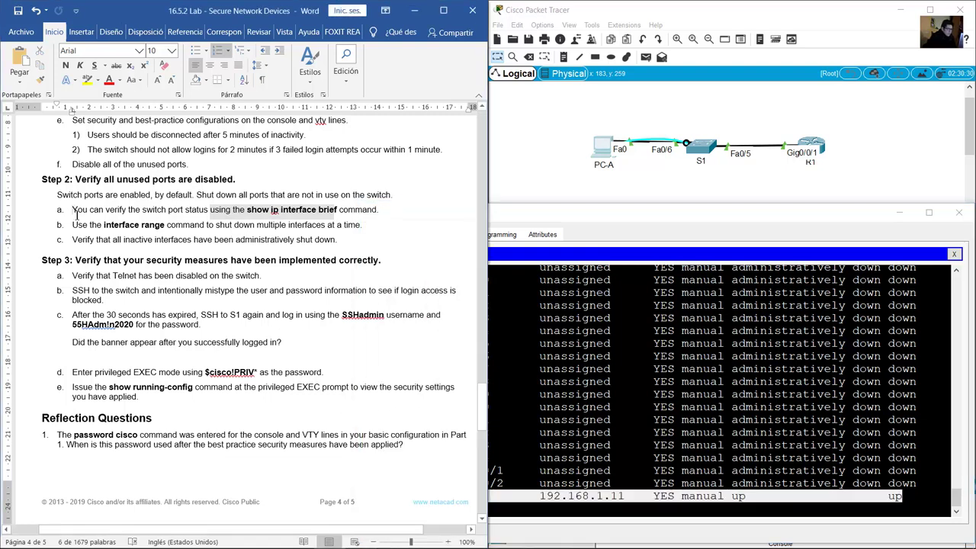
{"action": "left_click_drag", "start_coordinate": [90, 226], "coordinate": [366, 225]}
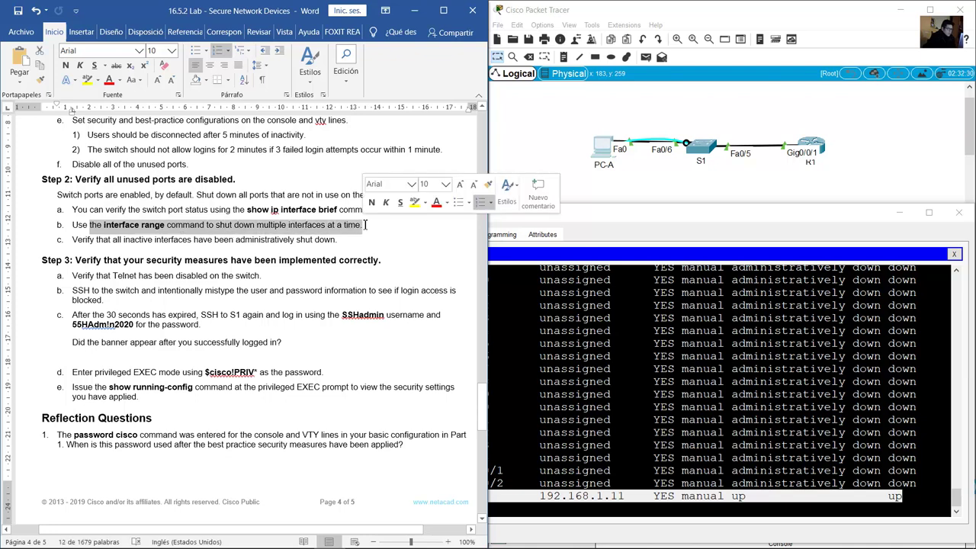
{"action": "scroll", "coordinate": [594, 385], "scroll_direction": "up", "scroll_amount": 4}
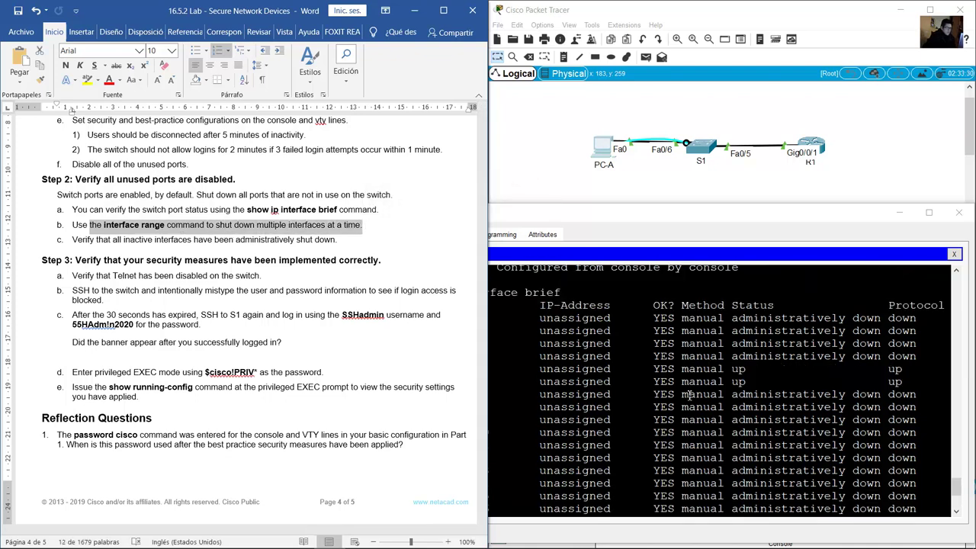
{"action": "left_click", "coordinate": [584, 381]}
{"action": "scroll", "coordinate": [584, 381], "scroll_direction": "up", "scroll_amount": 7}
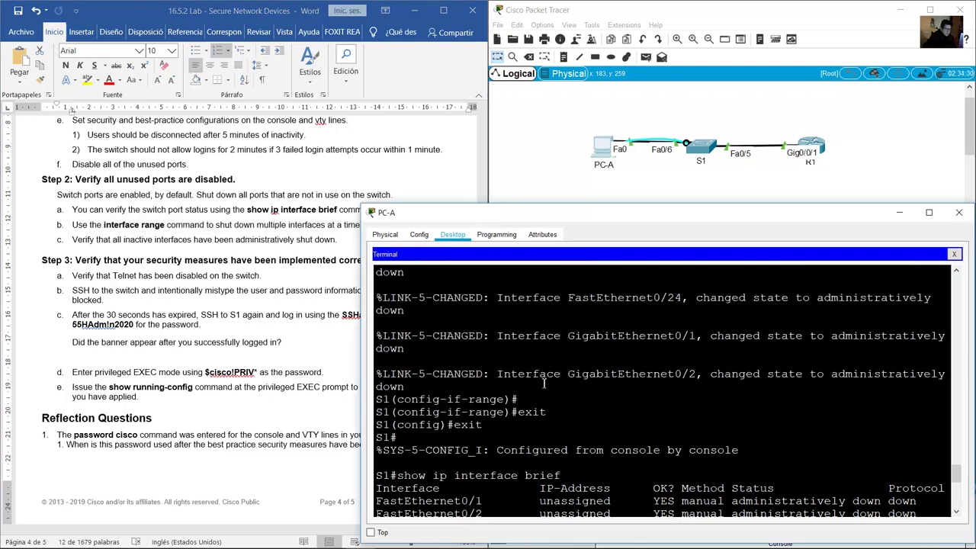
Scroll back to the int range f0/1-4,f0/7-24,g0/1-2 shutdown commands and compare them with step b.
{"action": "scroll", "coordinate": [545, 381], "scroll_direction": "up", "scroll_amount": 10}
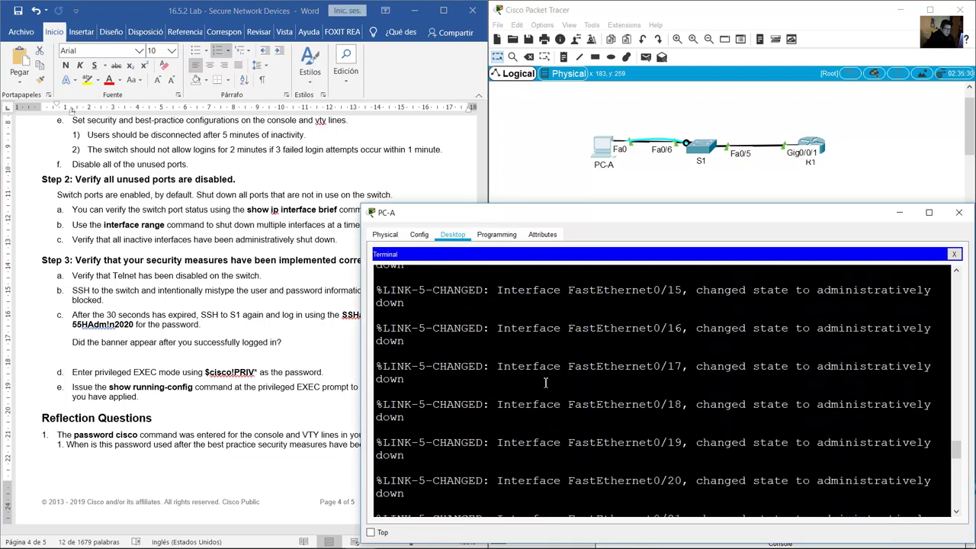
{"action": "scroll", "coordinate": [545, 381], "scroll_direction": "up", "scroll_amount": 7}
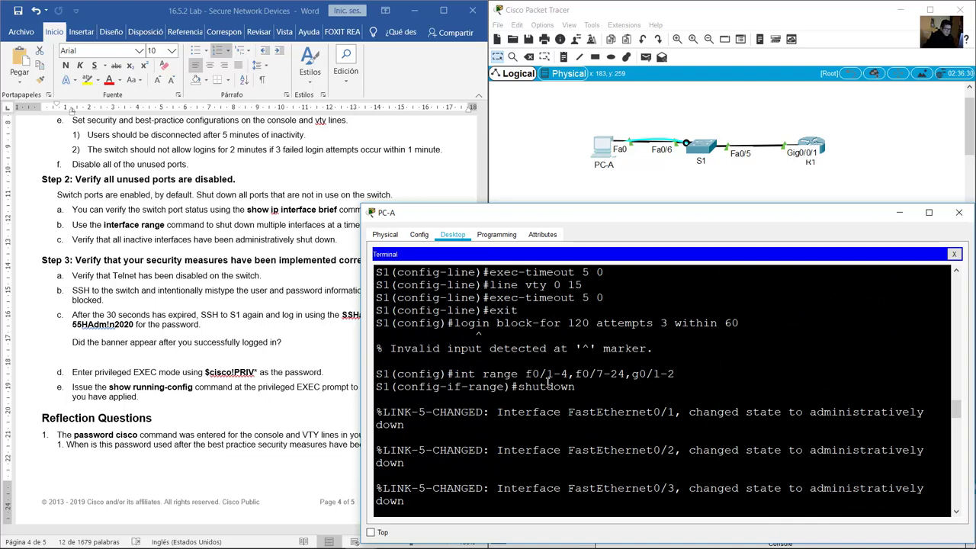
{"action": "scroll", "coordinate": [549, 383], "scroll_direction": "up", "scroll_amount": 1}
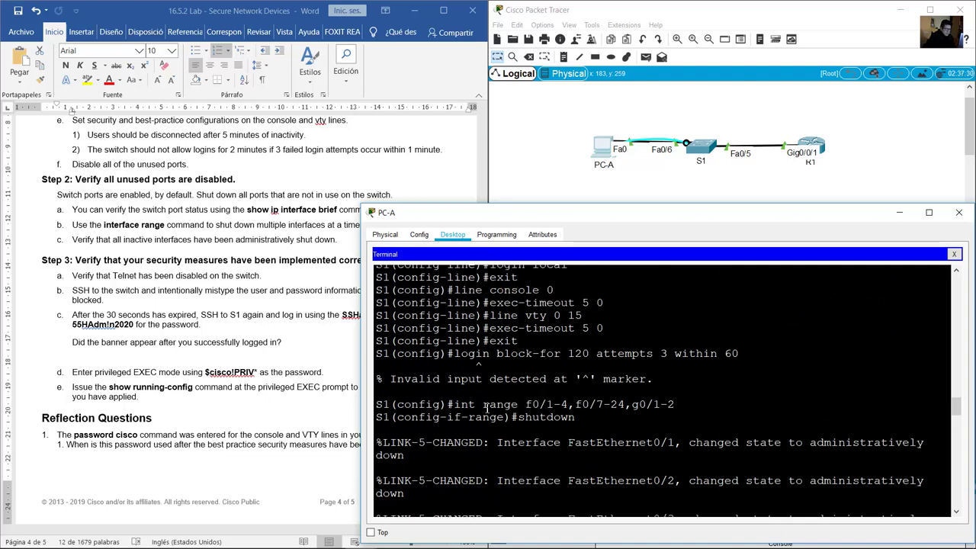
{"action": "left_click_drag", "start_coordinate": [458, 406], "coordinate": [672, 403]}
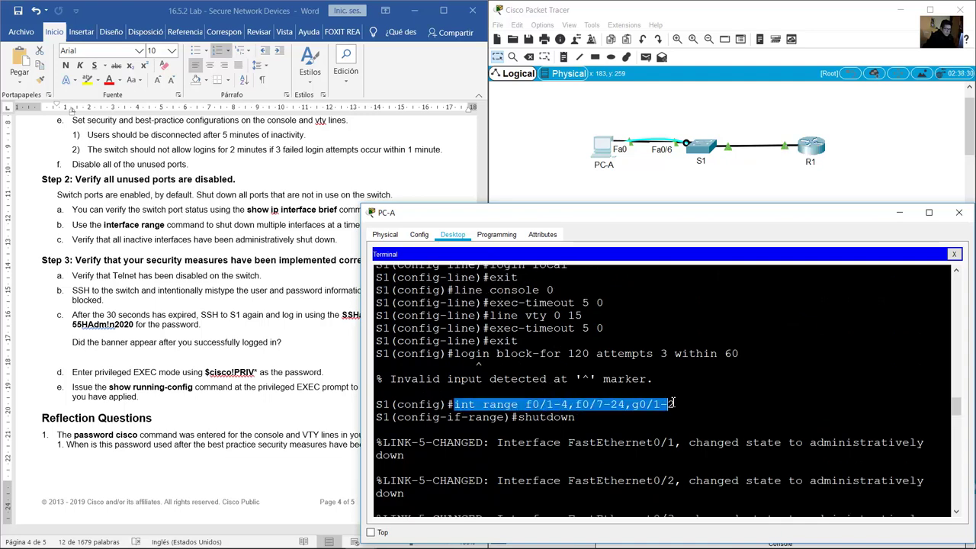
{"action": "key", "text": "alt+Tab"}
{"action": "left_click", "coordinate": [217, 225]}
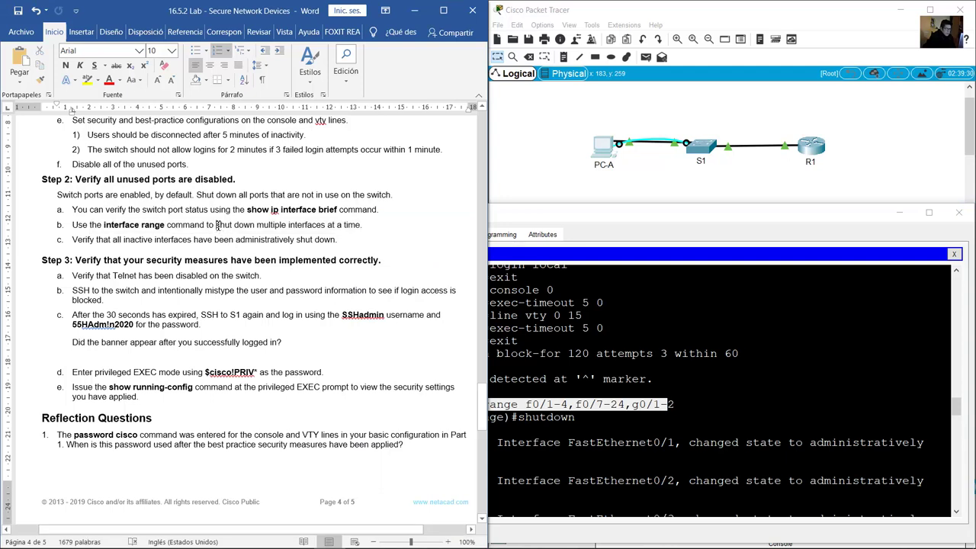
{"action": "left_click_drag", "start_coordinate": [72, 225], "coordinate": [361, 225]}
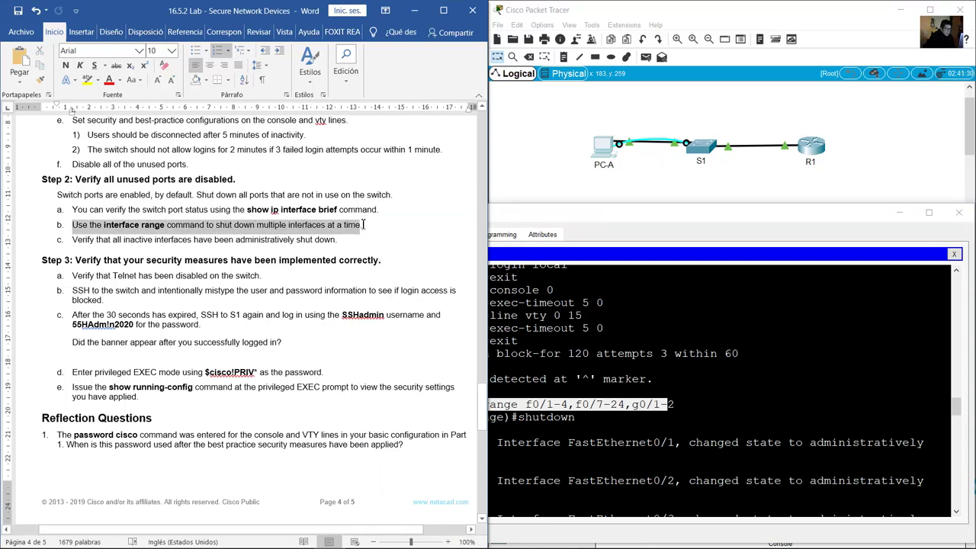
{"action": "key", "text": "alt+Tab"}
{"action": "left_click", "coordinate": [471, 399]}
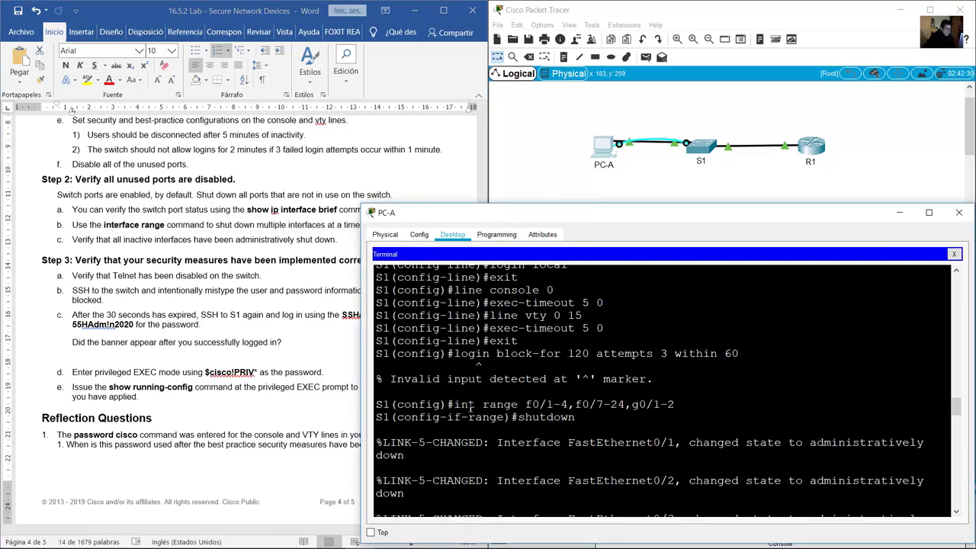
{"action": "left_click_drag", "start_coordinate": [448, 404], "coordinate": [575, 418]}
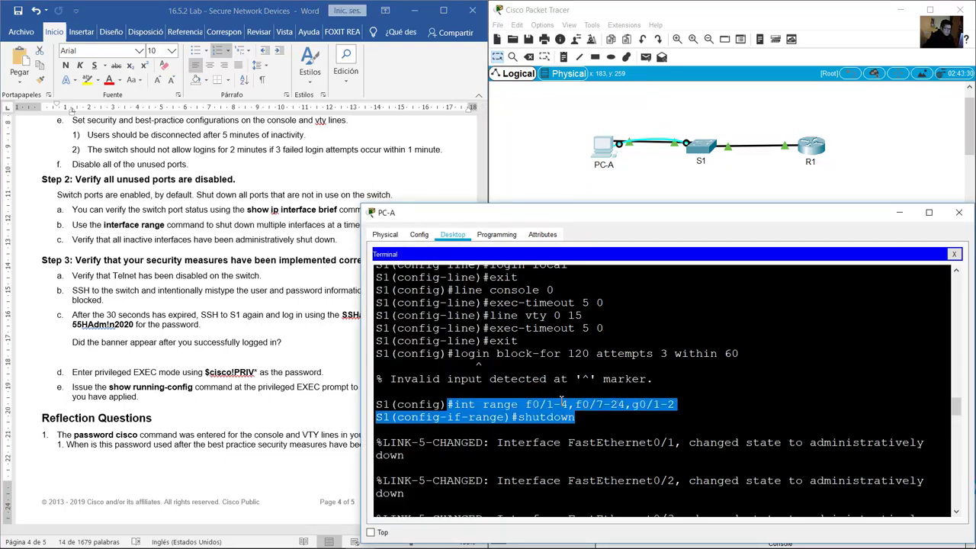
Check step c's verify-shutdown instruction, then scroll down to the show ip interface brief output.
{"action": "key", "text": "alt+Tab"}
{"action": "left_click_drag", "start_coordinate": [72, 239], "coordinate": [340, 240]}
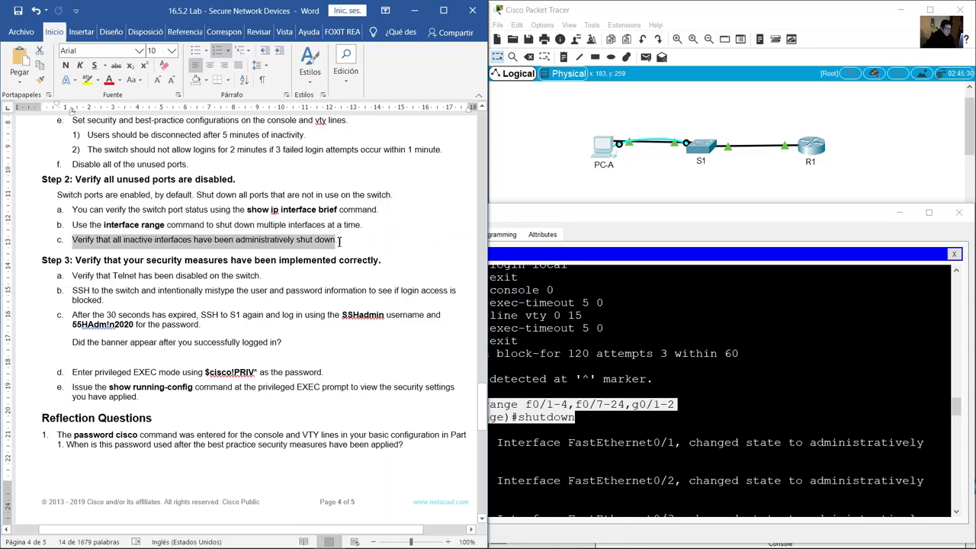
{"action": "left_click", "coordinate": [700, 454]}
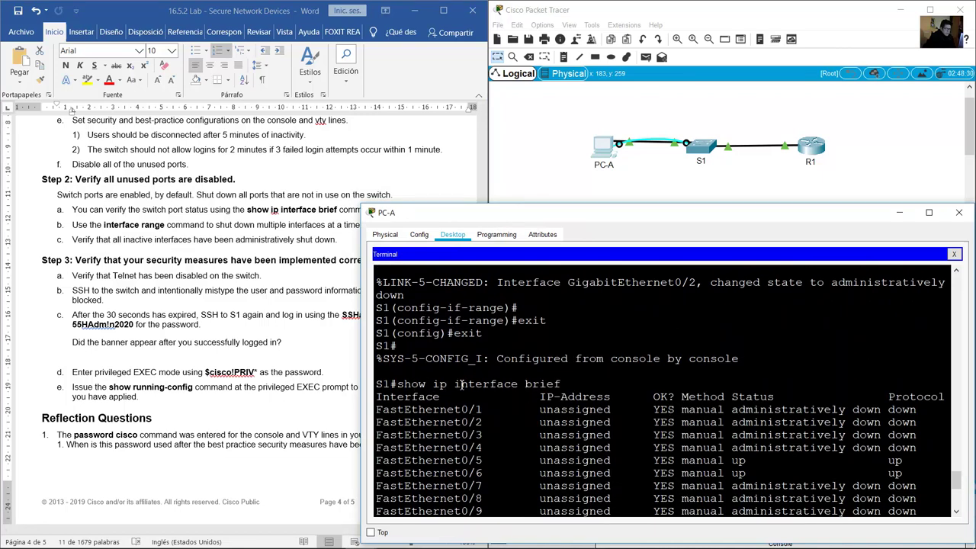
{"action": "left_click_drag", "start_coordinate": [397, 384], "coordinate": [560, 384]}
{"action": "scroll", "coordinate": [587, 390], "scroll_direction": "down", "scroll_amount": 3}
{"action": "left_click_drag", "start_coordinate": [563, 337], "coordinate": [699, 435]}
{"action": "scroll", "coordinate": [700, 432], "scroll_direction": "down", "scroll_amount": 2}
{"action": "left_click_drag", "start_coordinate": [710, 355], "coordinate": [730, 420]}
{"action": "scroll", "coordinate": [730, 420], "scroll_direction": "down", "scroll_amount": 1}
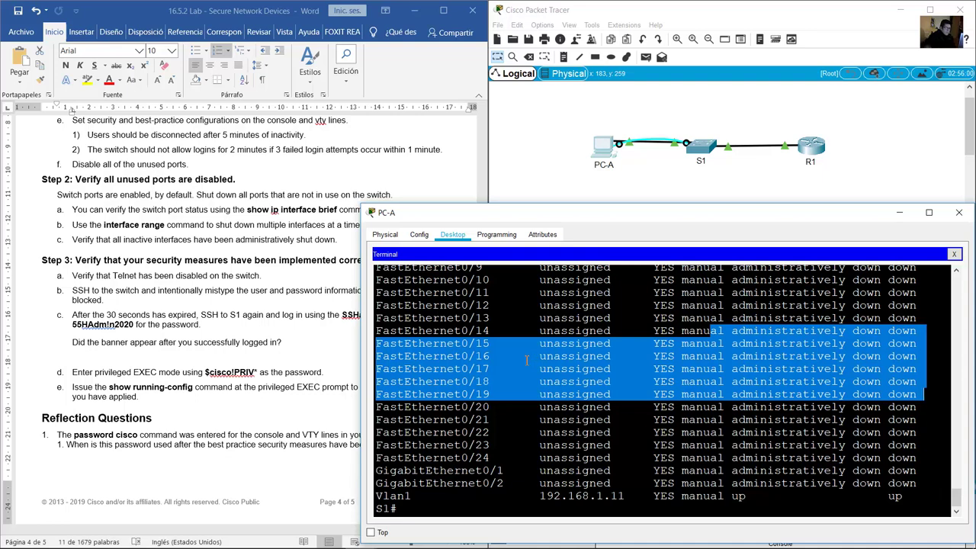
Highlight the Step 3 heading in the lab instructions and scroll down through it.
{"action": "triple_click", "coordinate": [205, 239]}
{"action": "scroll", "coordinate": [199, 229], "scroll_direction": "down", "scroll_amount": 2}
{"action": "triple_click", "coordinate": [200, 199]}
{"action": "left_click_drag", "start_coordinate": [74, 199], "coordinate": [396, 200]}
{"action": "scroll", "coordinate": [348, 220], "scroll_direction": "down", "scroll_amount": 1}
{"action": "scroll", "coordinate": [349, 219], "scroll_direction": "down", "scroll_amount": 1}
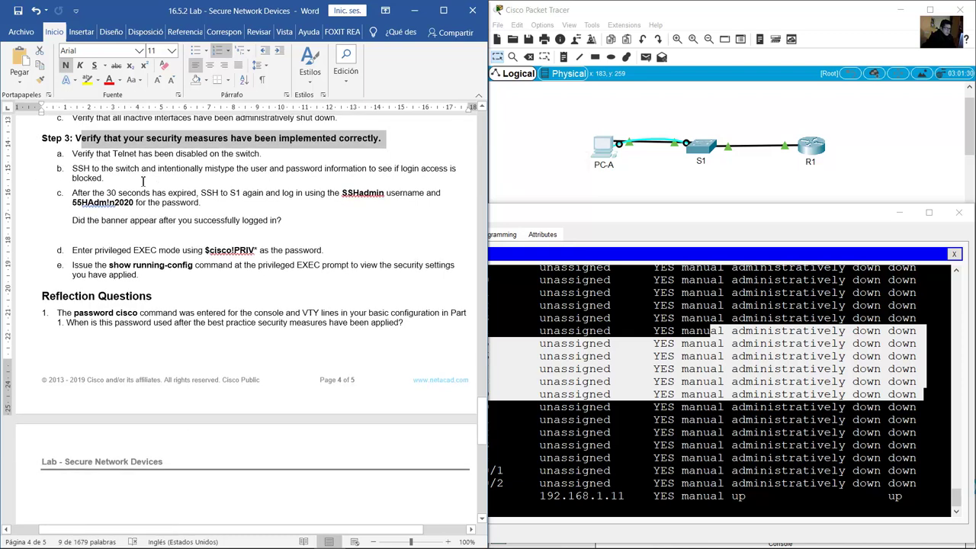
Close PC-A's Terminal session and switch to PC-A's Command Prompt.
{"action": "left_click_drag", "start_coordinate": [90, 156], "coordinate": [261, 158]}
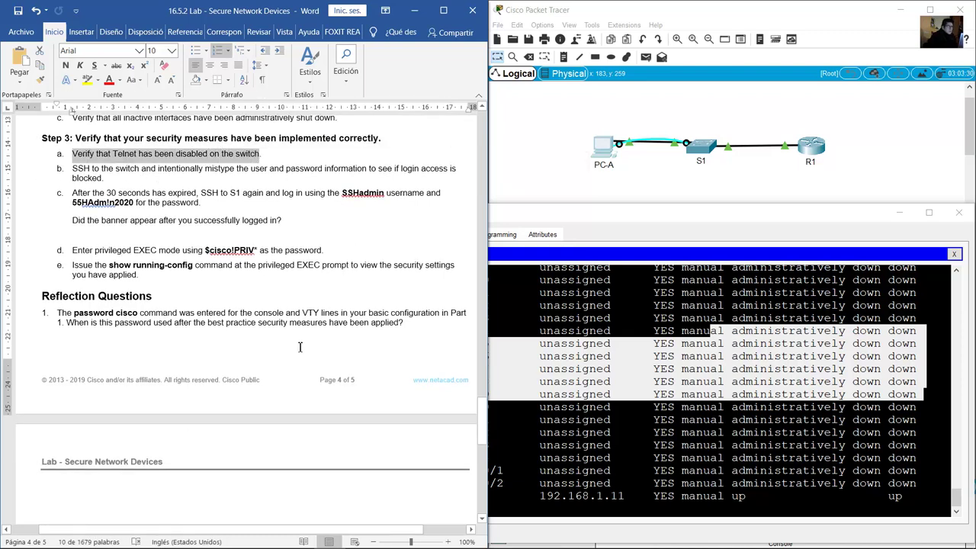
{"action": "left_click", "coordinate": [656, 469]}
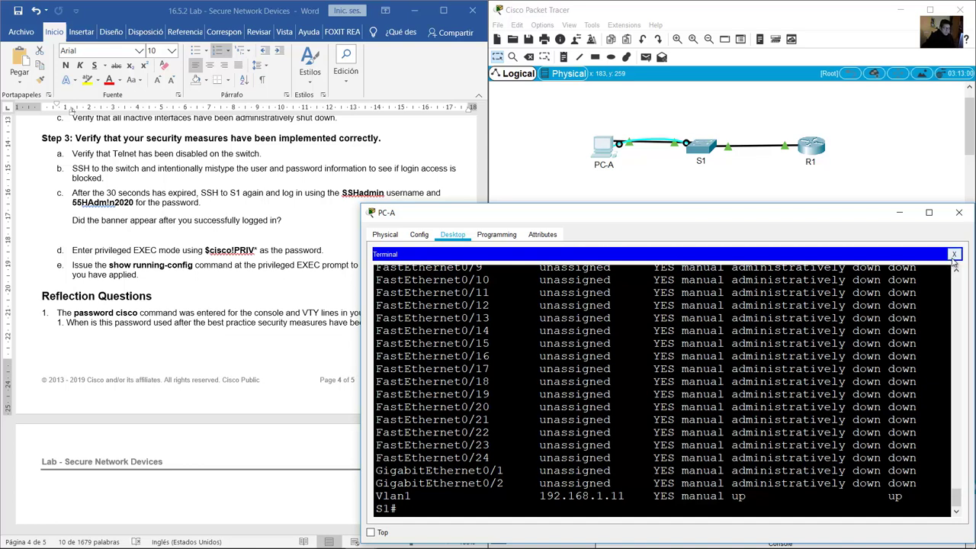
{"action": "left_click", "coordinate": [953, 254]}
{"action": "left_click", "coordinate": [797, 294]}
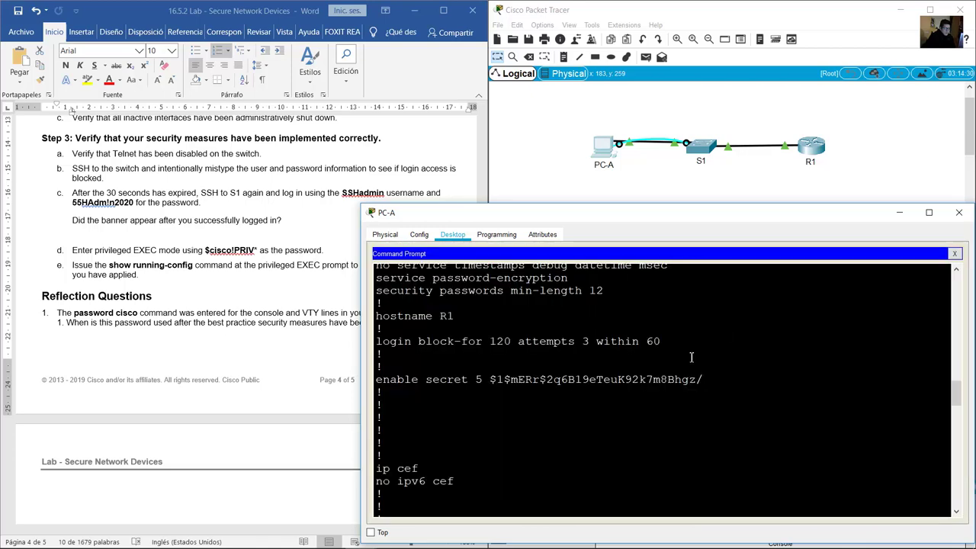
{"action": "scroll", "coordinate": [488, 476], "scroll_direction": "down", "scroll_amount": 15}
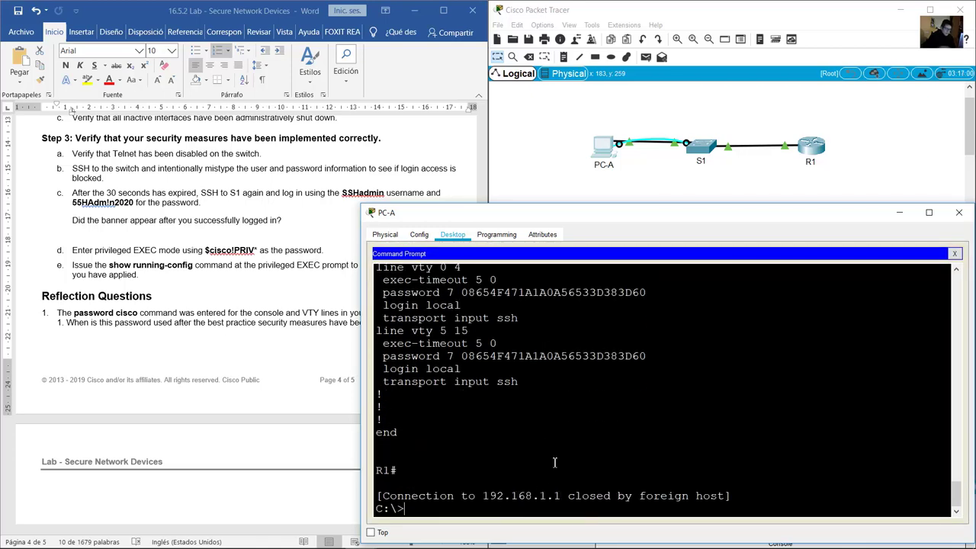
{"action": "key", "text": "Return"}
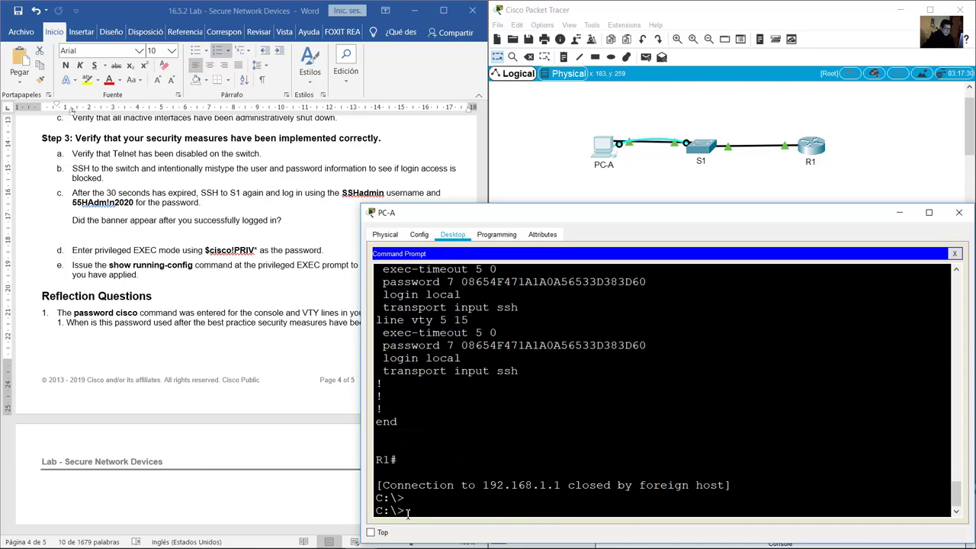
{"action": "left_click_drag", "start_coordinate": [407, 514], "coordinate": [356, 515]}
Run telnet 192.168.1.11 and confirm the connection is closed by the foreign host.
{"action": "left_click", "coordinate": [573, 115]}
{"action": "left_click_drag", "start_coordinate": [573, 114], "coordinate": [622, 205]}
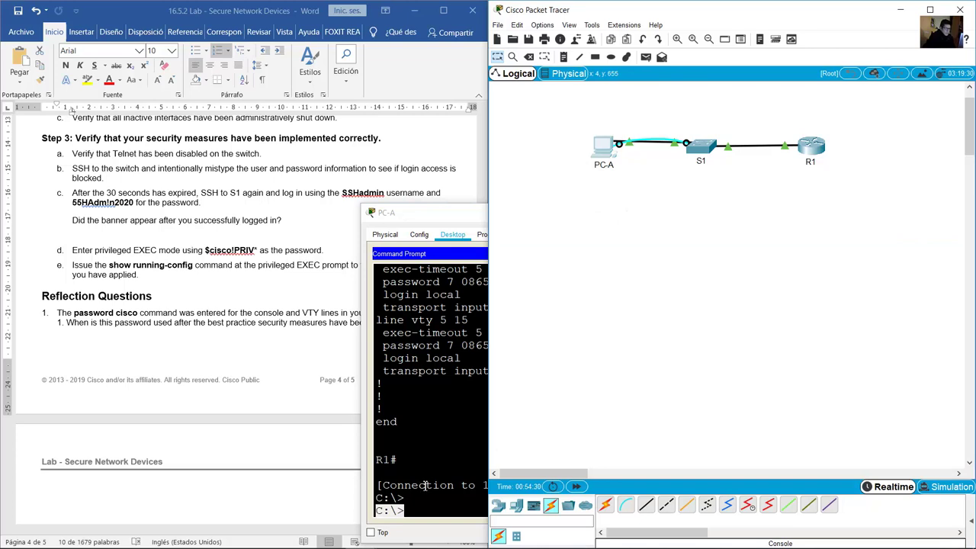
{"action": "left_click", "coordinate": [419, 516]}
{"action": "type", "text": "telnet"}
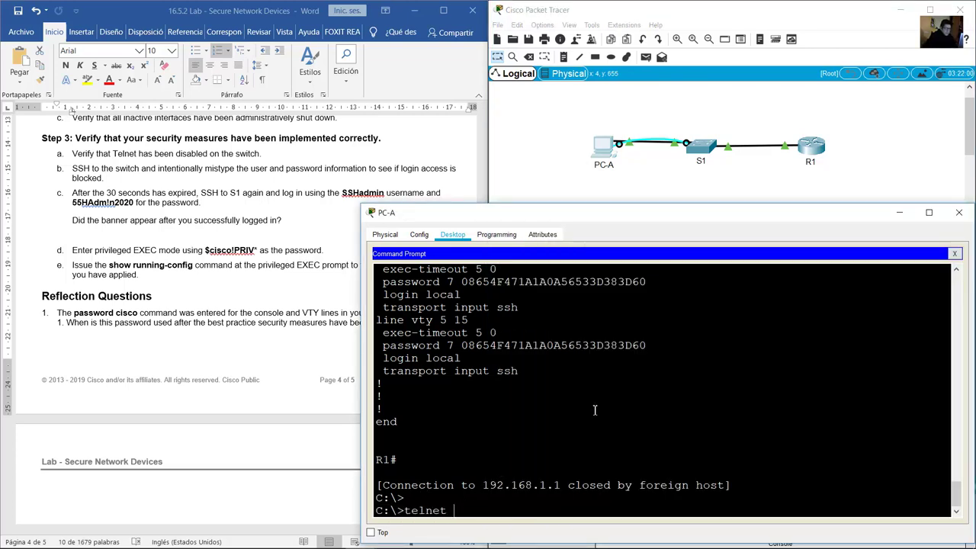
{"action": "type", "text": " 192.168.1.11"}
{"action": "key", "text": "Return"}
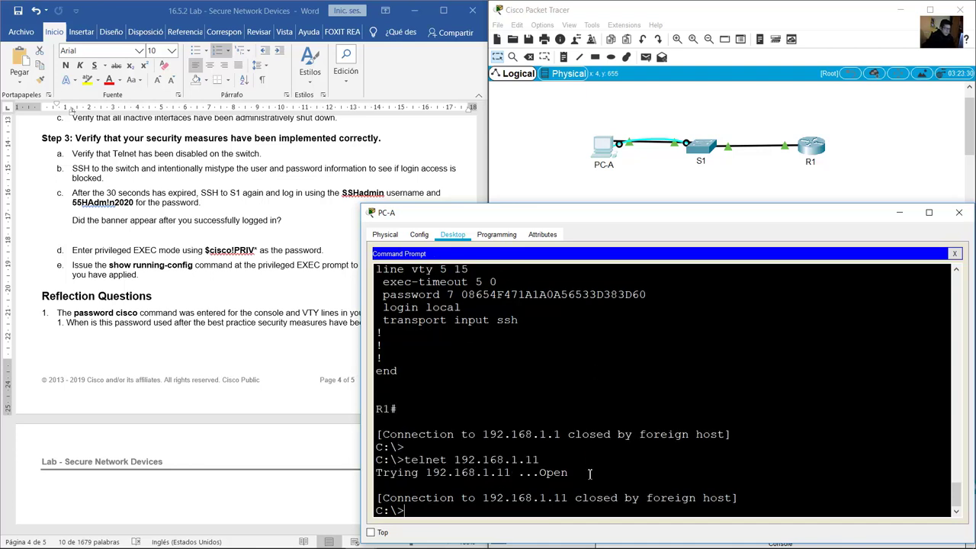
{"action": "left_click_drag", "start_coordinate": [472, 497], "coordinate": [729, 496]}
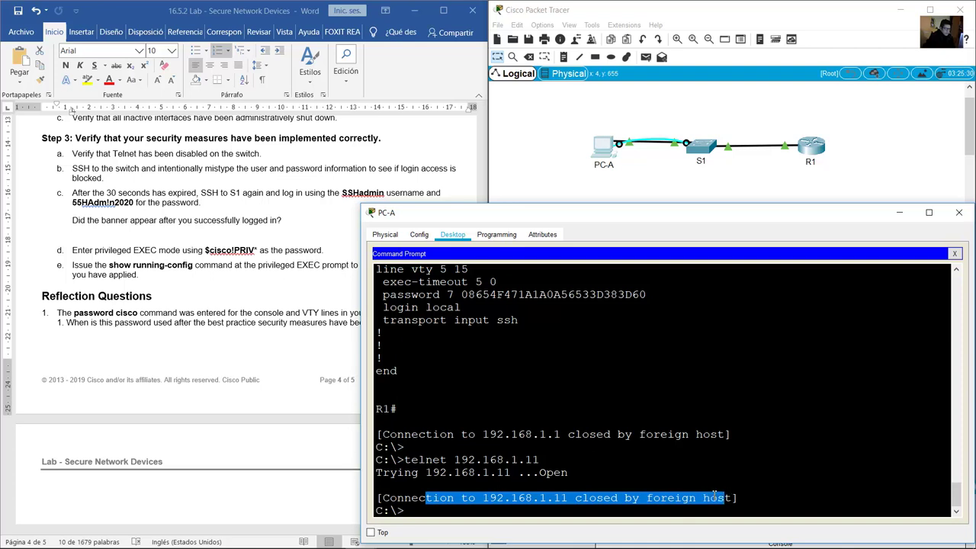
{"action": "triple_click", "coordinate": [151, 154]}
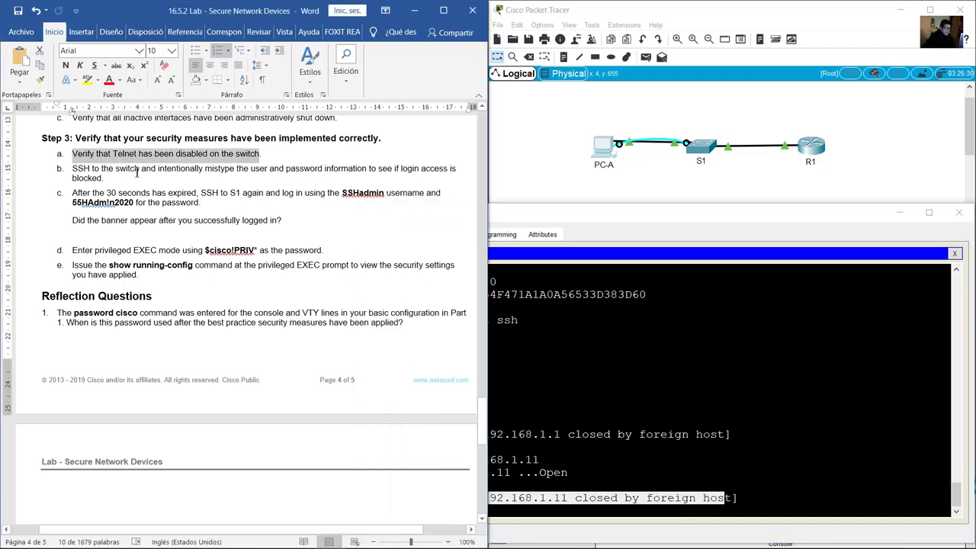
{"action": "left_click", "coordinate": [509, 450]}
{"action": "left_click_drag", "start_coordinate": [418, 462], "coordinate": [538, 461]}
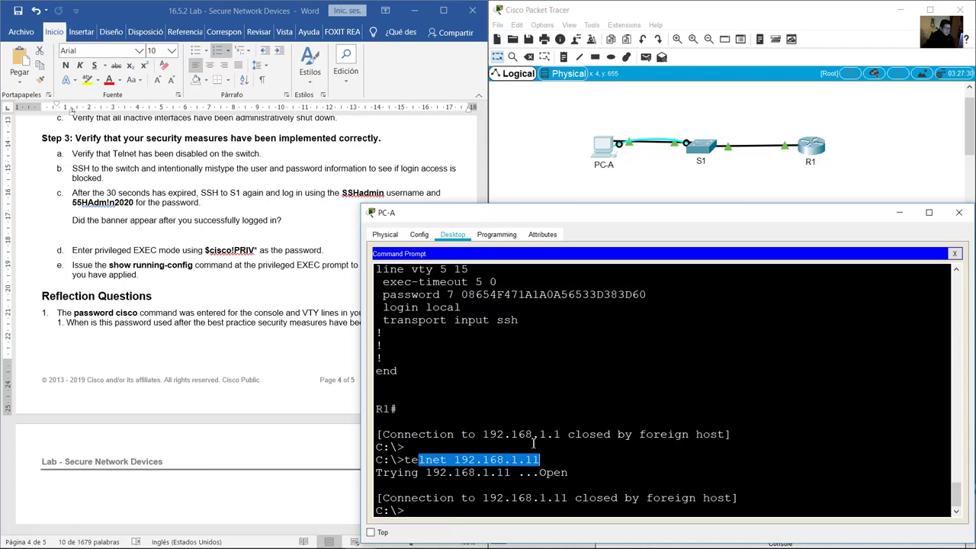
Run ssh -l SSHadmin 192.168.1.11 from PC-A's Command Prompt.
{"action": "key", "text": "alt+Tab"}
{"action": "left_click_drag", "start_coordinate": [79, 168], "coordinate": [140, 171]}
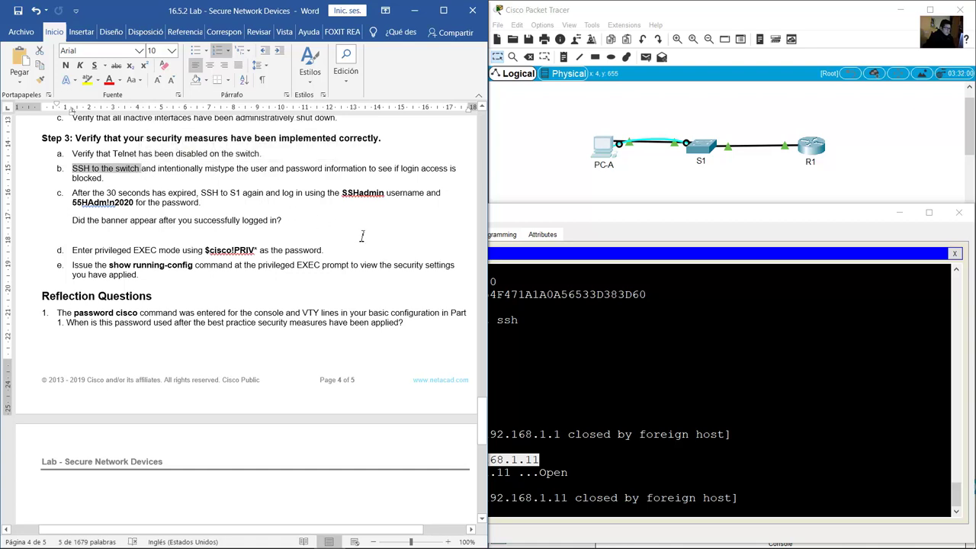
{"action": "left_click", "coordinate": [521, 357]}
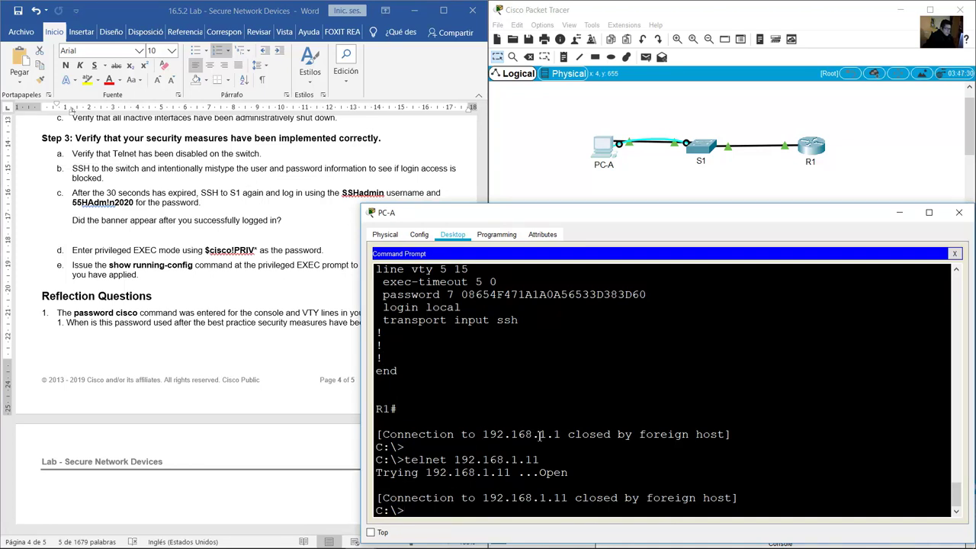
{"action": "type", "text": "ssh -l"}
{"action": "left_click", "coordinate": [347, 197]}
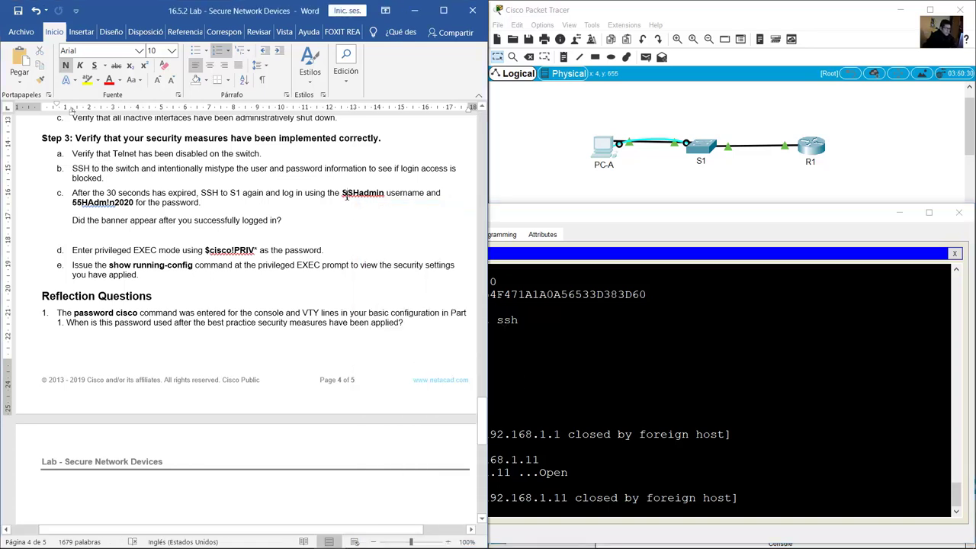
{"action": "double_click", "coordinate": [347, 193]}
{"action": "left_click", "coordinate": [610, 514]}
{"action": "type", "text": "SSHadmin 192.168.1.11"}
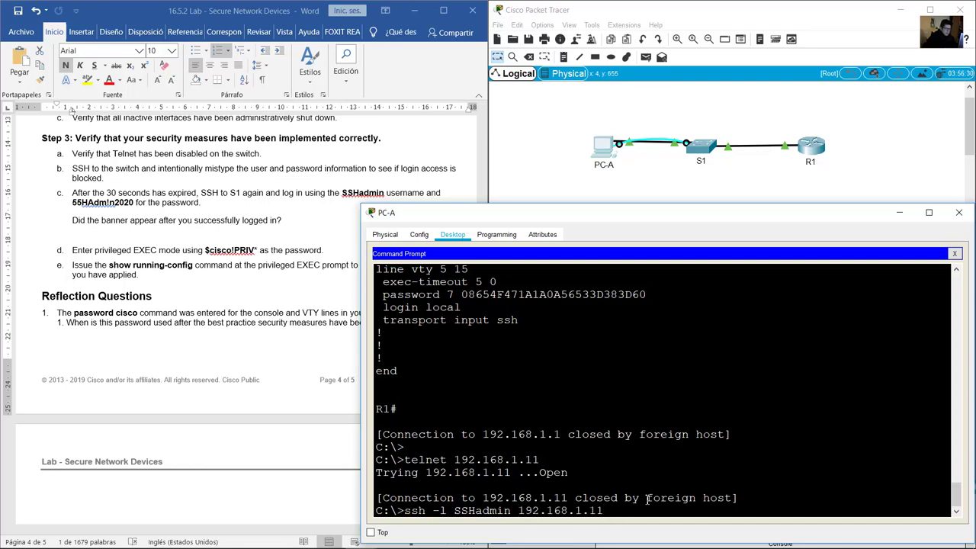
{"action": "left_click", "coordinate": [608, 183]}
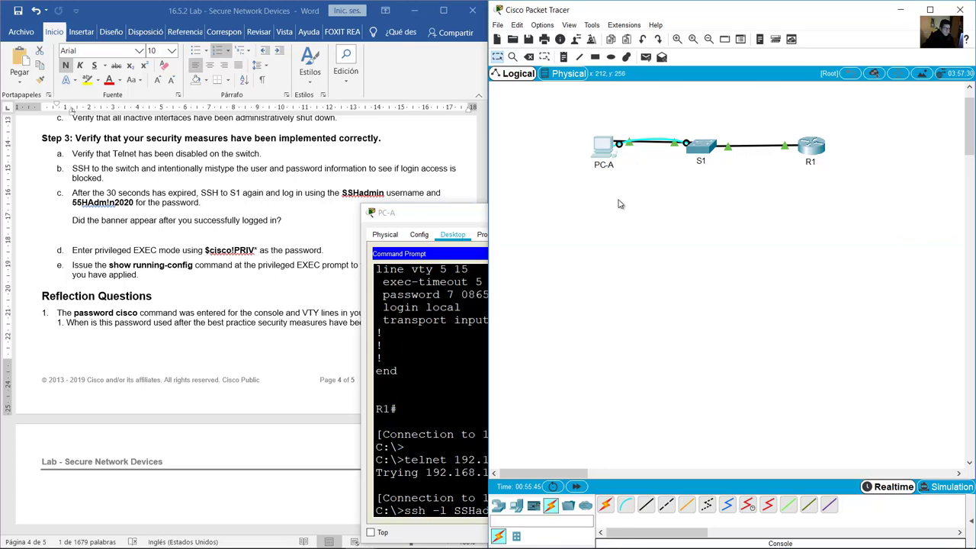
{"action": "left_click_drag", "start_coordinate": [679, 120], "coordinate": [726, 185]}
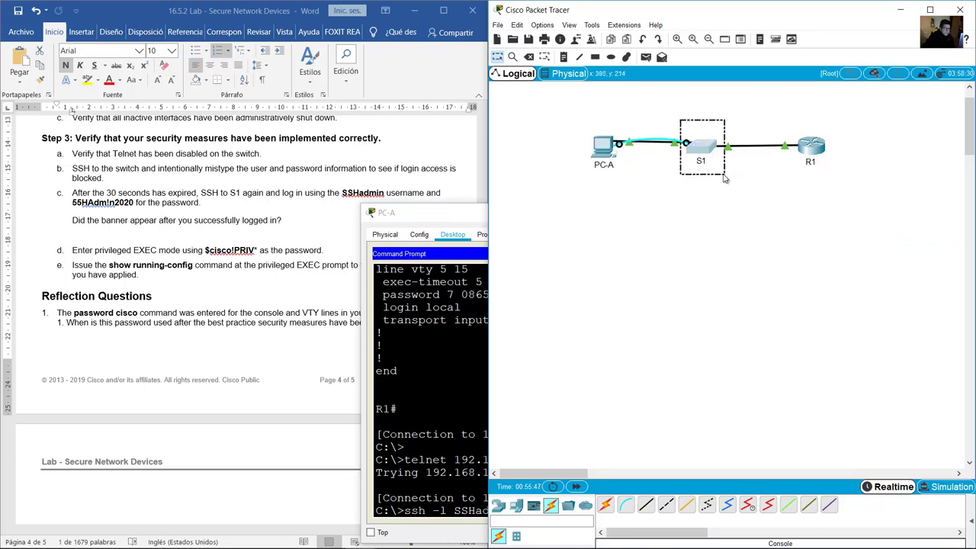
{"action": "left_click", "coordinate": [452, 390]}
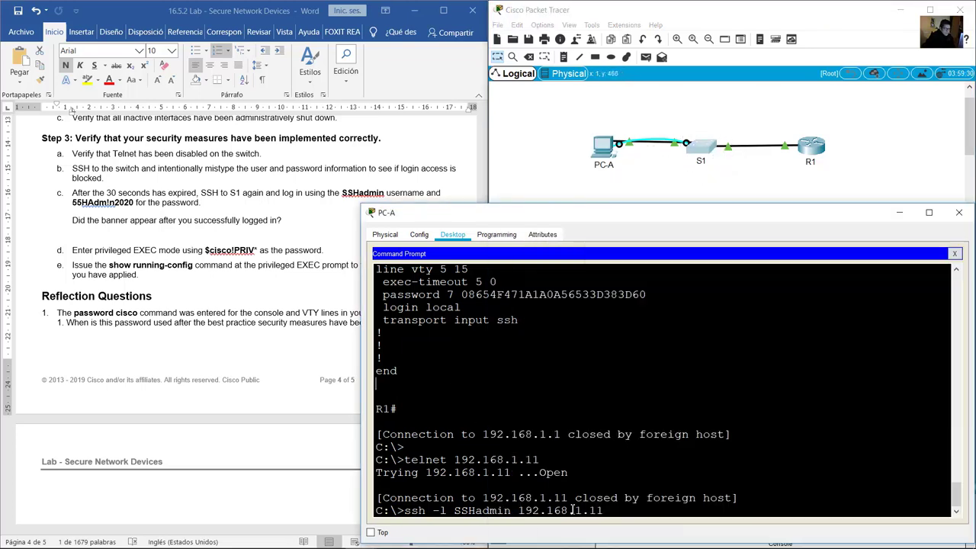
{"action": "key", "text": "Return"}
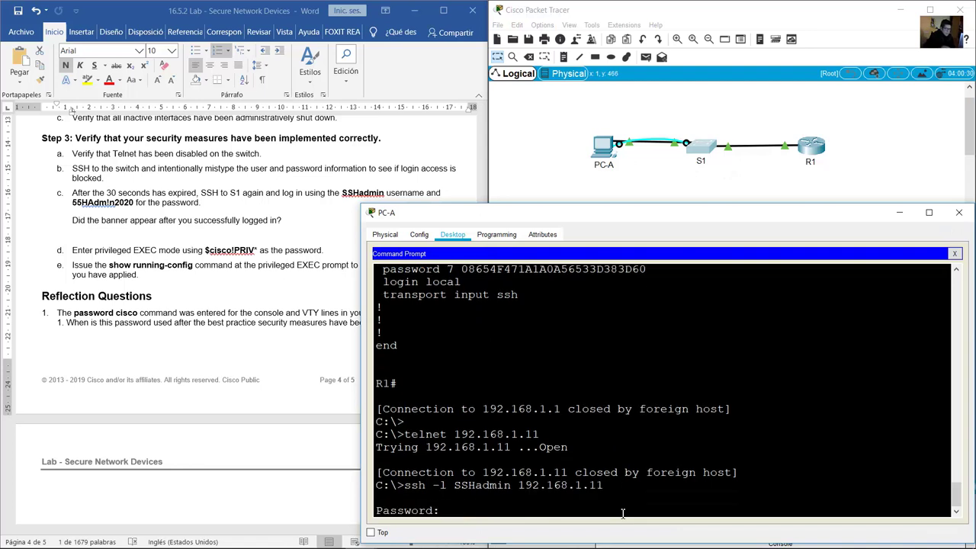
Paste the SSHadmin password from the handout to log in, showing the banner and S1> prompt.
{"action": "left_click", "coordinate": [214, 212]}
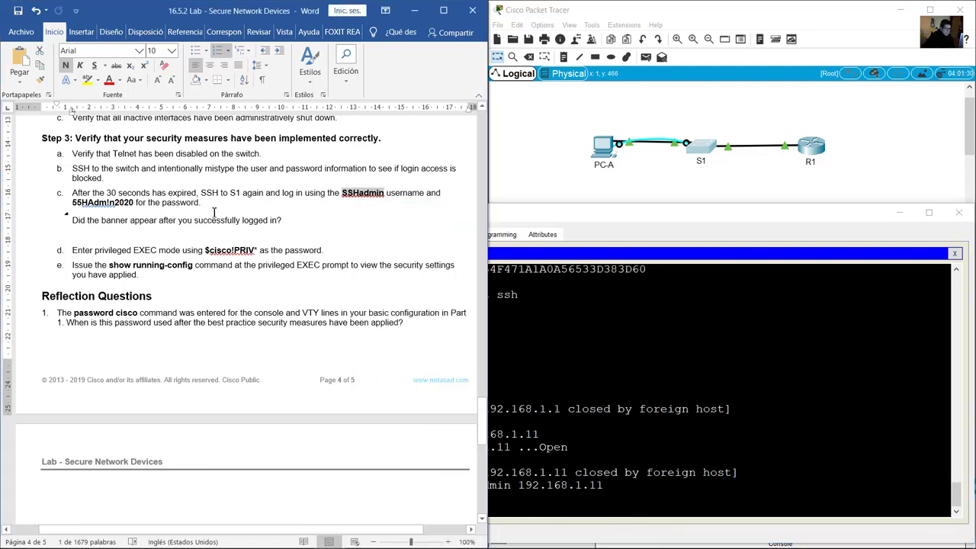
{"action": "left_click_drag", "start_coordinate": [71, 204], "coordinate": [146, 205]}
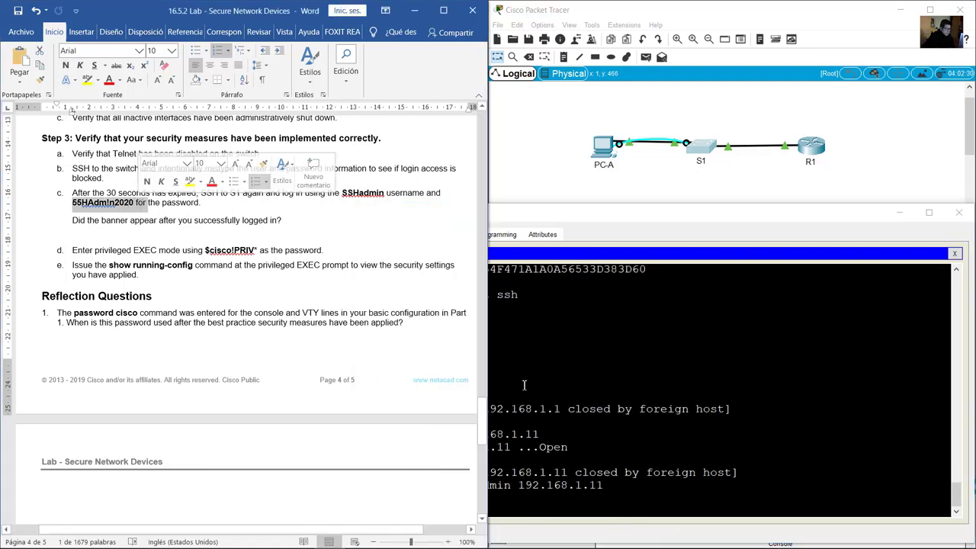
{"action": "left_click", "coordinate": [714, 505]}
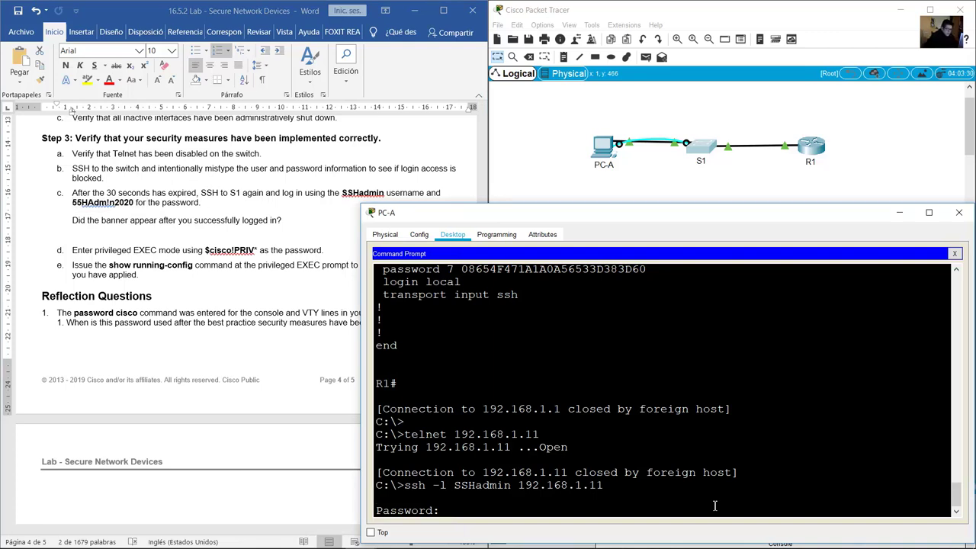
{"action": "key", "text": "ctrl+v"}
{"action": "key", "text": "Return"}
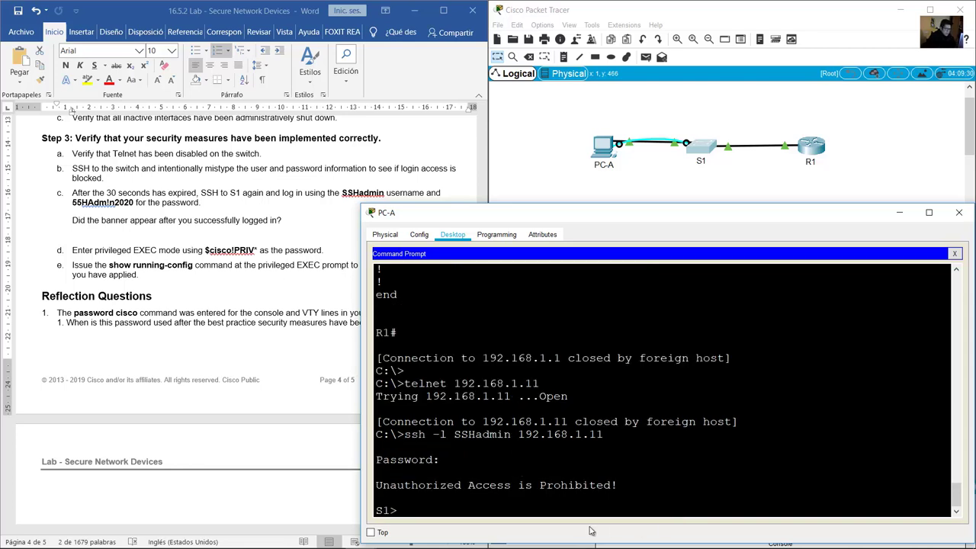
{"action": "left_click_drag", "start_coordinate": [403, 484], "coordinate": [539, 486]}
{"action": "left_click", "coordinate": [400, 510]}
{"action": "left_click_drag", "start_coordinate": [400, 510], "coordinate": [370, 512]}
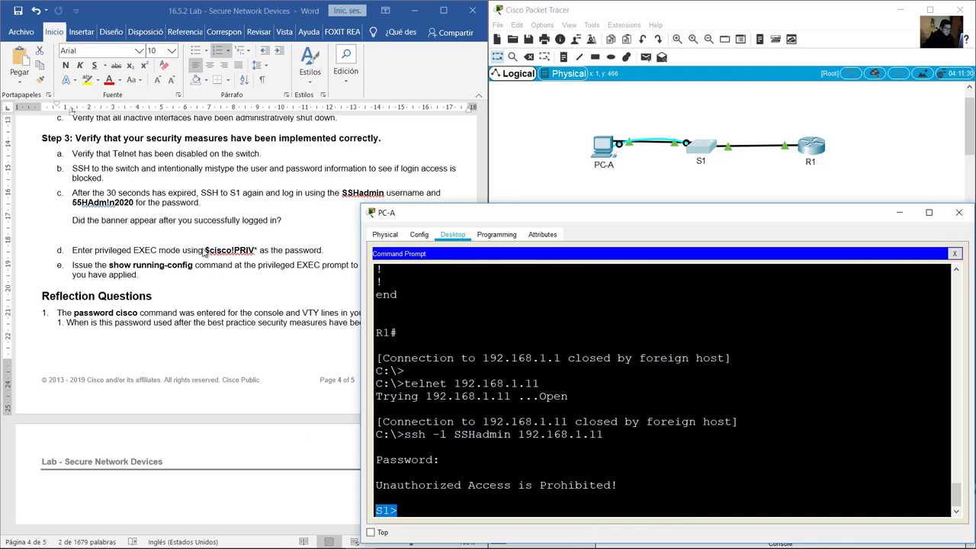
{"action": "left_click_drag", "start_coordinate": [215, 217], "coordinate": [114, 180]}
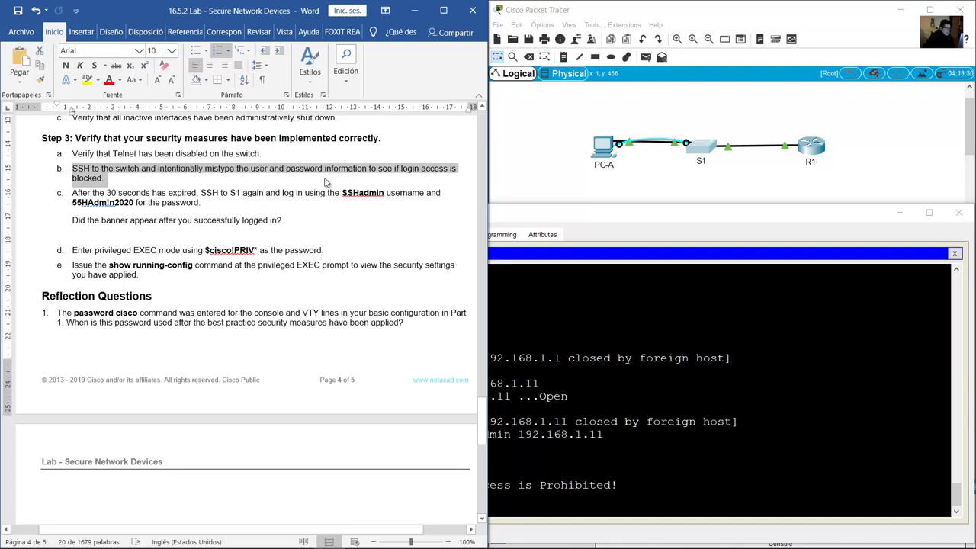
Scroll the Word handout back up and highlight the 3 failed login attempts lockout rule.
{"action": "left_click", "coordinate": [591, 414]}
{"action": "scroll", "coordinate": [591, 414], "scroll_direction": "up", "scroll_amount": 3}
{"action": "scroll", "coordinate": [590, 414], "scroll_direction": "up", "scroll_amount": 2}
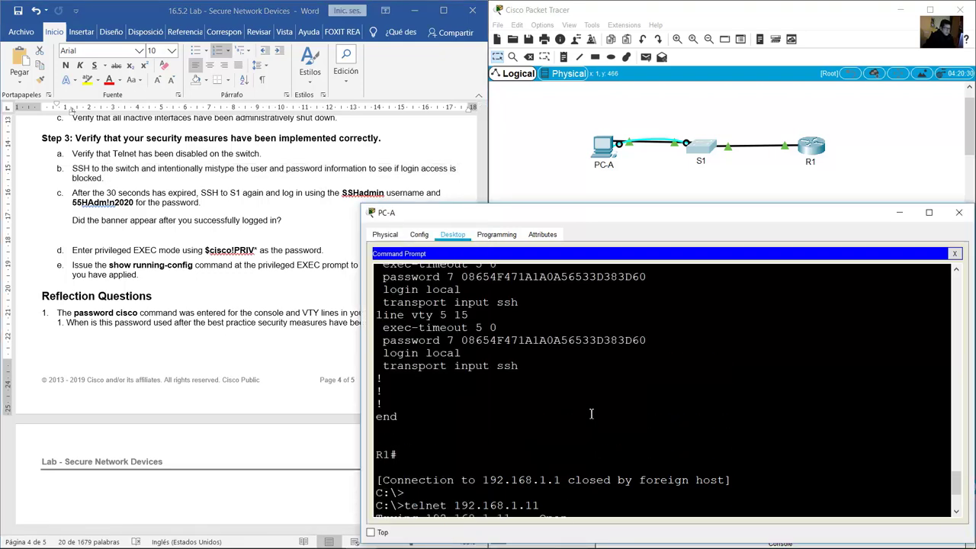
{"action": "scroll", "coordinate": [592, 409], "scroll_direction": "down", "scroll_amount": 4}
{"action": "scroll", "coordinate": [593, 409], "scroll_direction": "up", "scroll_amount": 4}
{"action": "scroll", "coordinate": [592, 409], "scroll_direction": "down", "scroll_amount": 4}
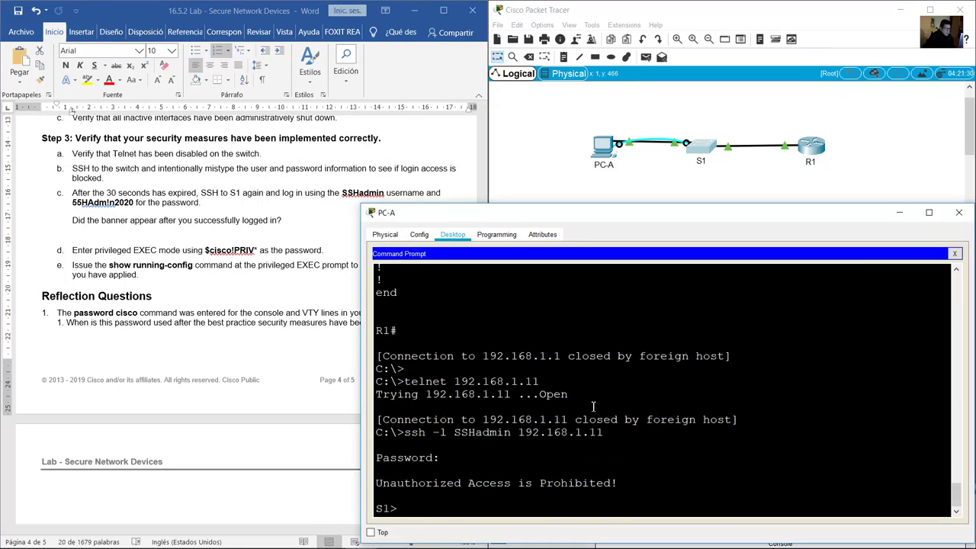
{"action": "left_click", "coordinate": [339, 182]}
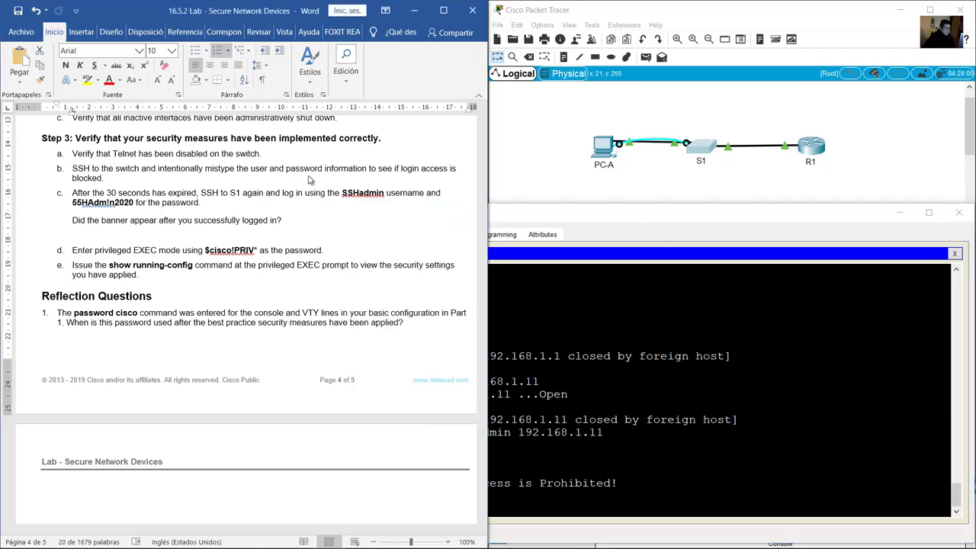
{"action": "scroll", "coordinate": [251, 206], "scroll_direction": "up", "scroll_amount": 3}
{"action": "scroll", "coordinate": [264, 230], "scroll_direction": "up", "scroll_amount": 2}
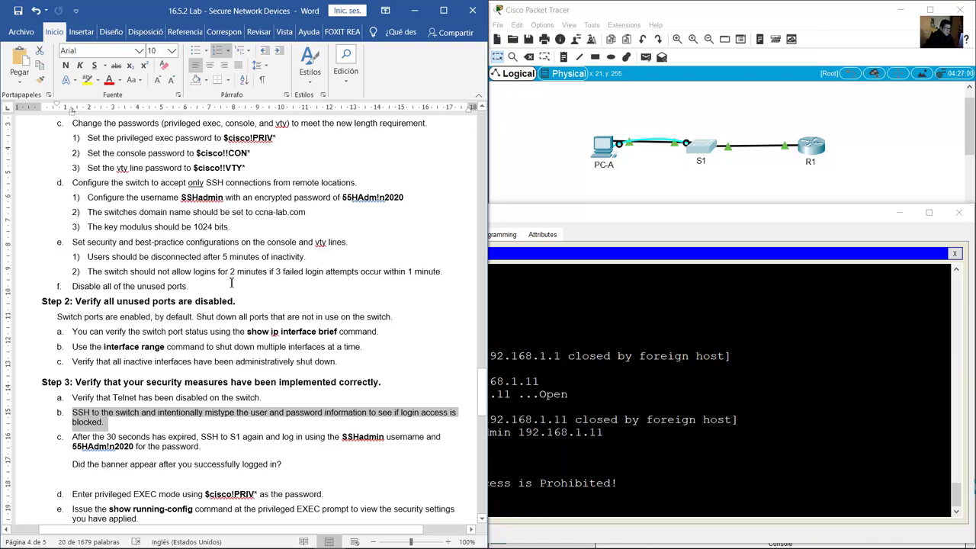
{"action": "scroll", "coordinate": [265, 283], "scroll_direction": "up", "scroll_amount": 1}
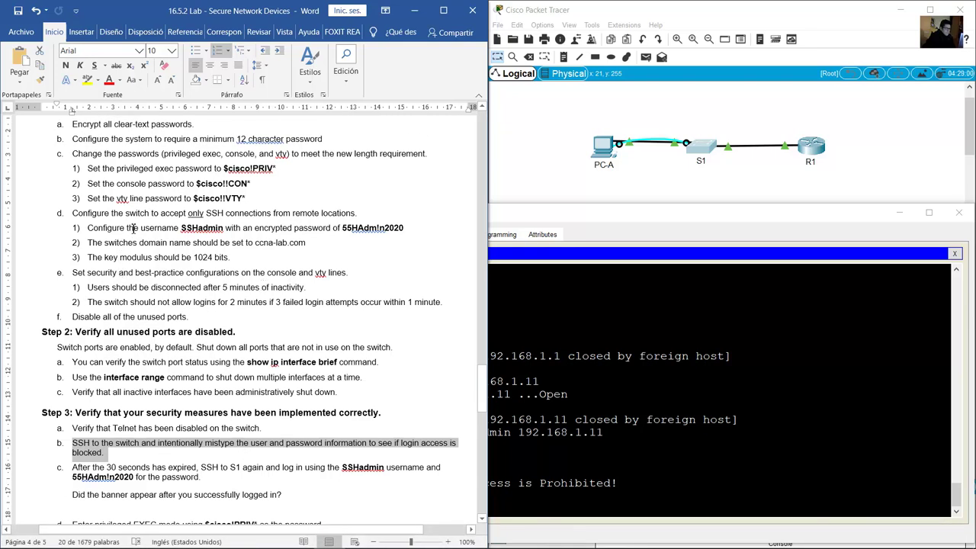
{"action": "scroll", "coordinate": [140, 263], "scroll_direction": "down", "scroll_amount": 2}
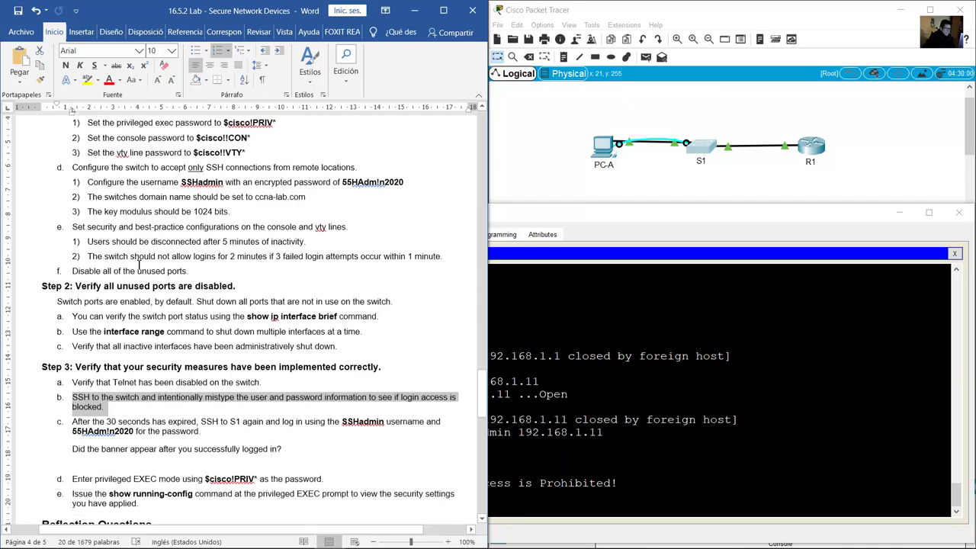
{"action": "left_click_drag", "start_coordinate": [269, 242], "coordinate": [425, 249]}
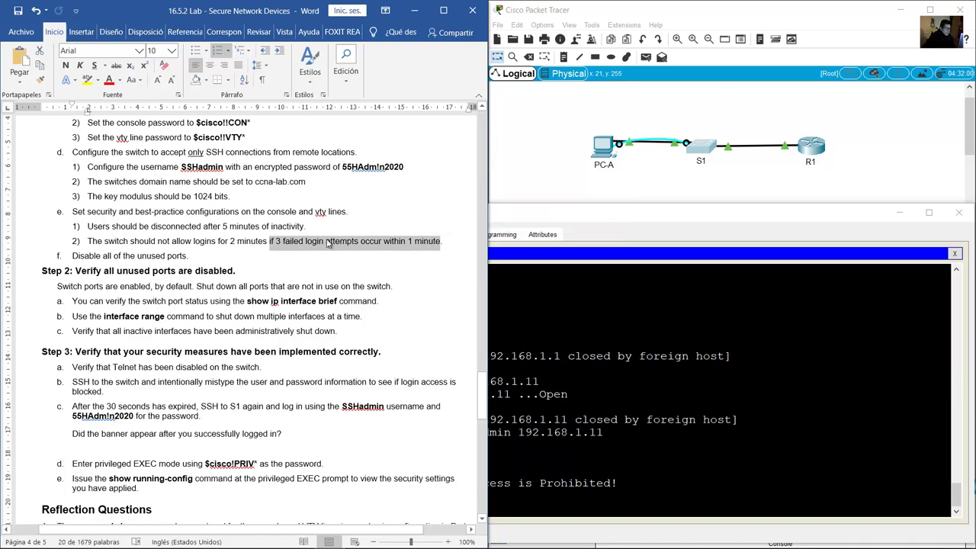
Review the failed-login lockout rule and step c's instruction to log in again.
{"action": "left_click", "coordinate": [193, 381]}
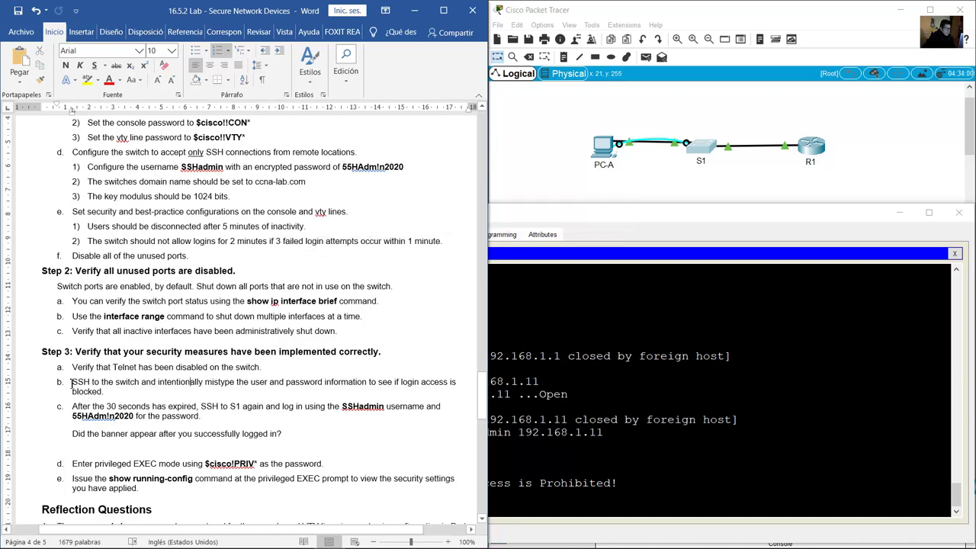
{"action": "left_click_drag", "start_coordinate": [72, 383], "coordinate": [128, 395]}
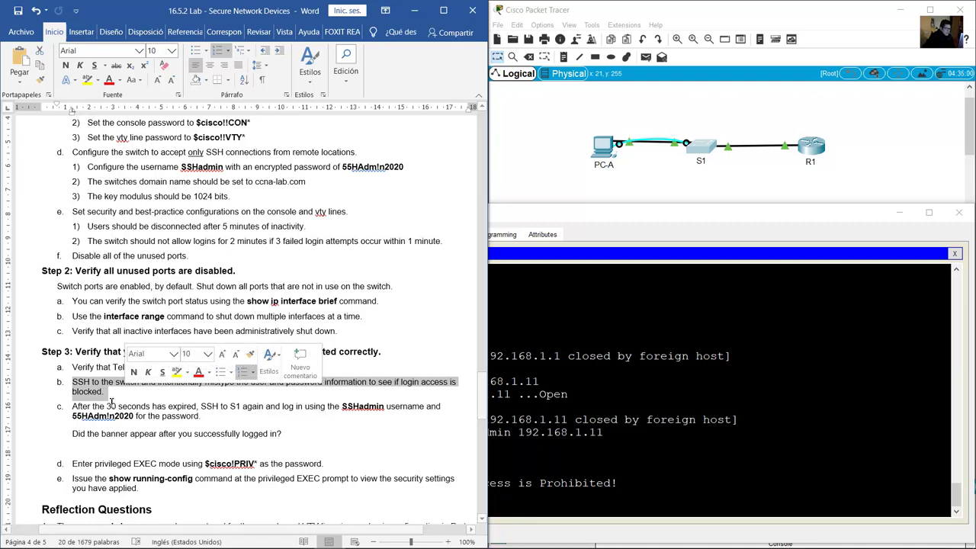
{"action": "left_click", "coordinate": [110, 395]}
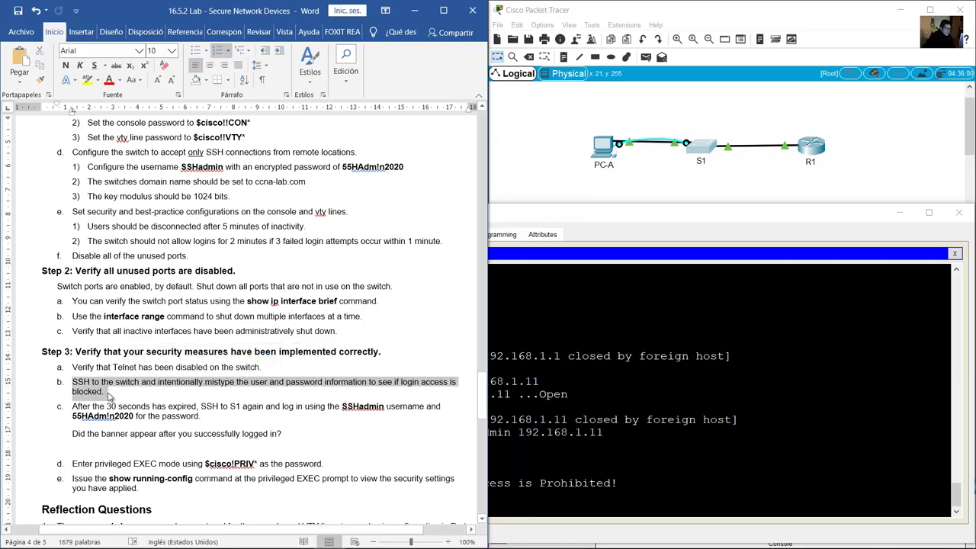
{"action": "left_click_drag", "start_coordinate": [269, 241], "coordinate": [414, 241]}
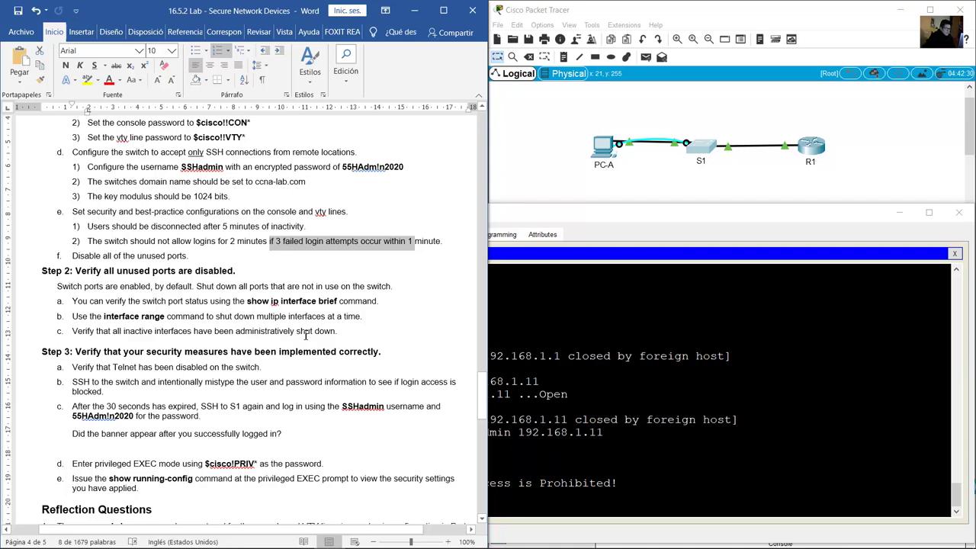
{"action": "left_click", "coordinate": [259, 384]}
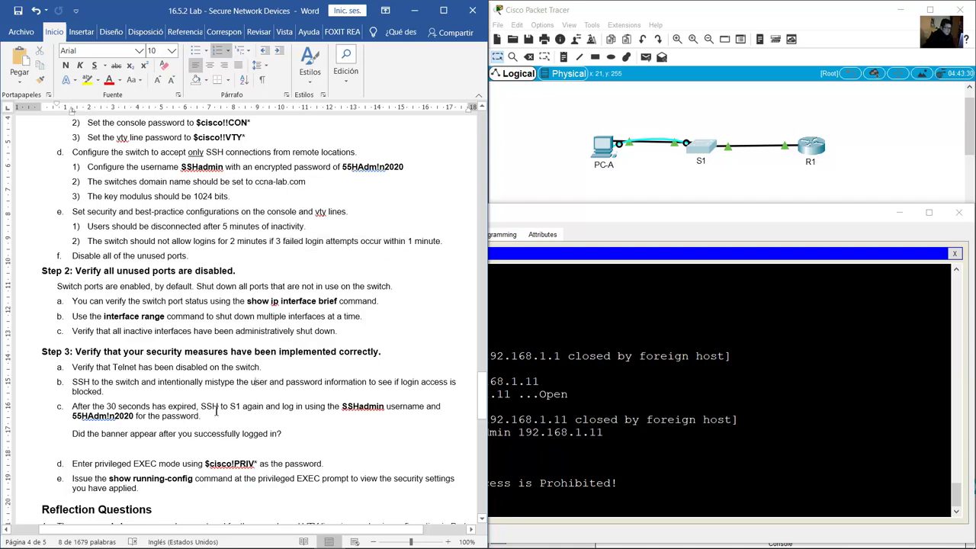
{"action": "scroll", "coordinate": [192, 422], "scroll_direction": "down", "scroll_amount": 1}
{"action": "scroll", "coordinate": [192, 421], "scroll_direction": "down", "scroll_amount": 3}
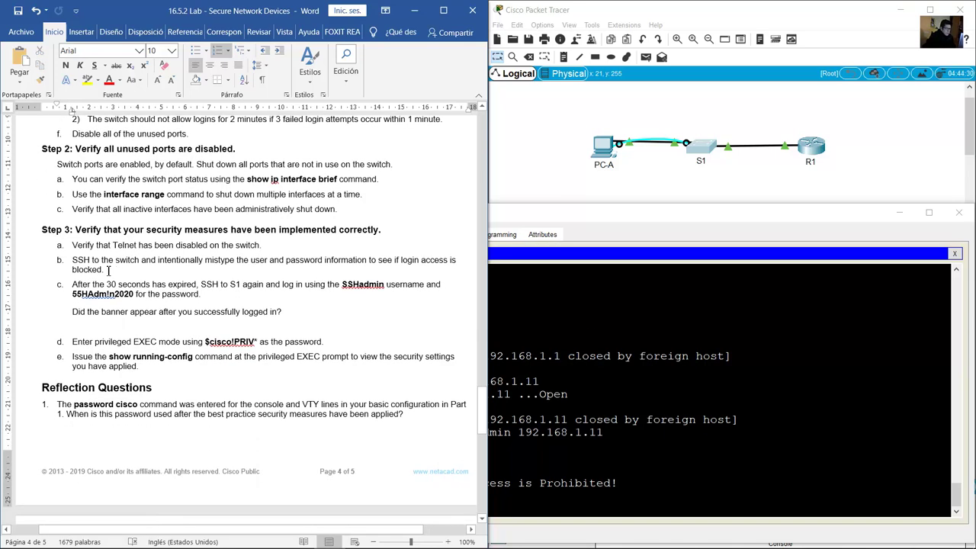
{"action": "left_click_drag", "start_coordinate": [72, 285], "coordinate": [230, 299]}
Select the 'Did the banner appear' question, then highlight the banner in PC-A's prompt.
{"action": "scroll", "coordinate": [230, 298], "scroll_direction": "down", "scroll_amount": 2}
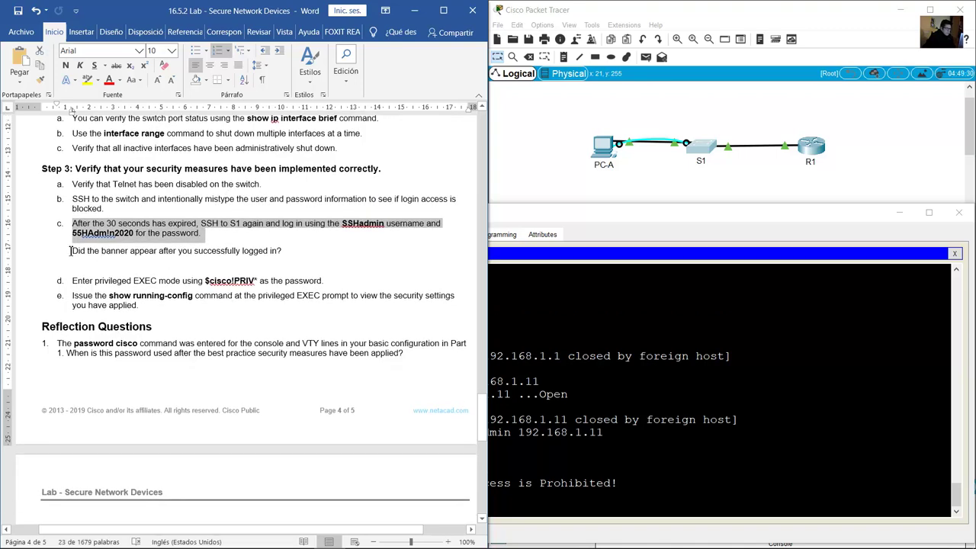
{"action": "left_click_drag", "start_coordinate": [121, 257], "coordinate": [243, 246]}
{"action": "key", "text": "Left"}
{"action": "key", "text": "shift+End"}
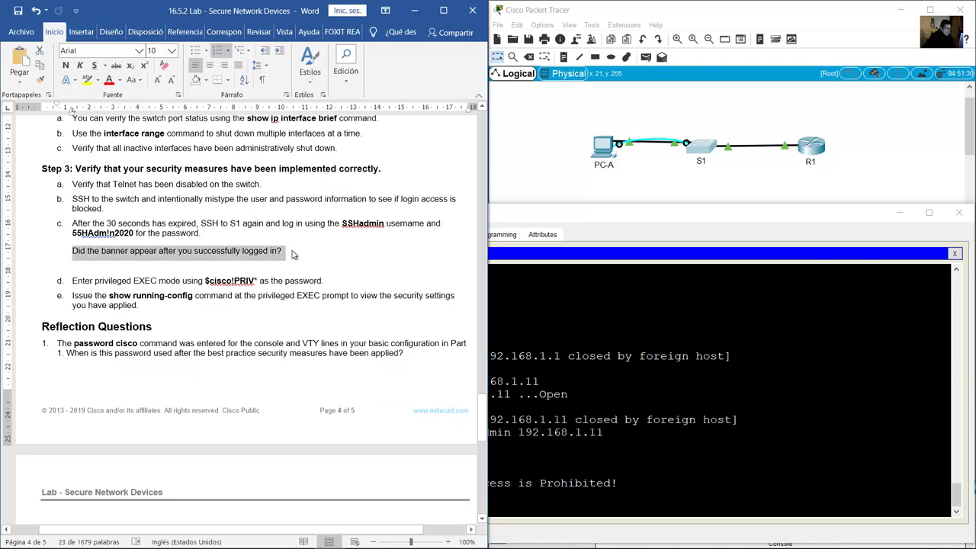
{"action": "key", "text": "alt+Tab"}
{"action": "left_click_drag", "start_coordinate": [382, 483], "coordinate": [643, 483]}
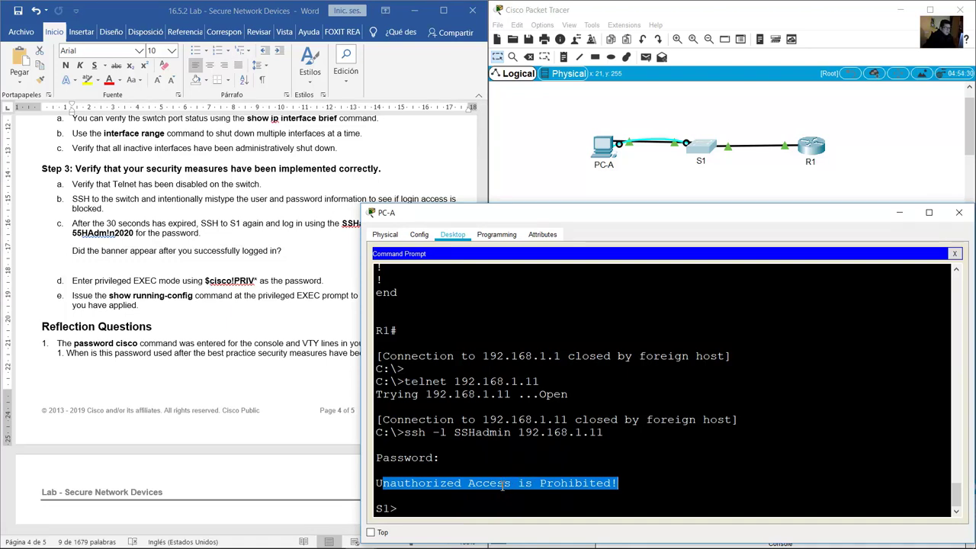
Run enable at the S1> prompt following step d of the handout.
{"action": "key", "text": "alt+Tab"}
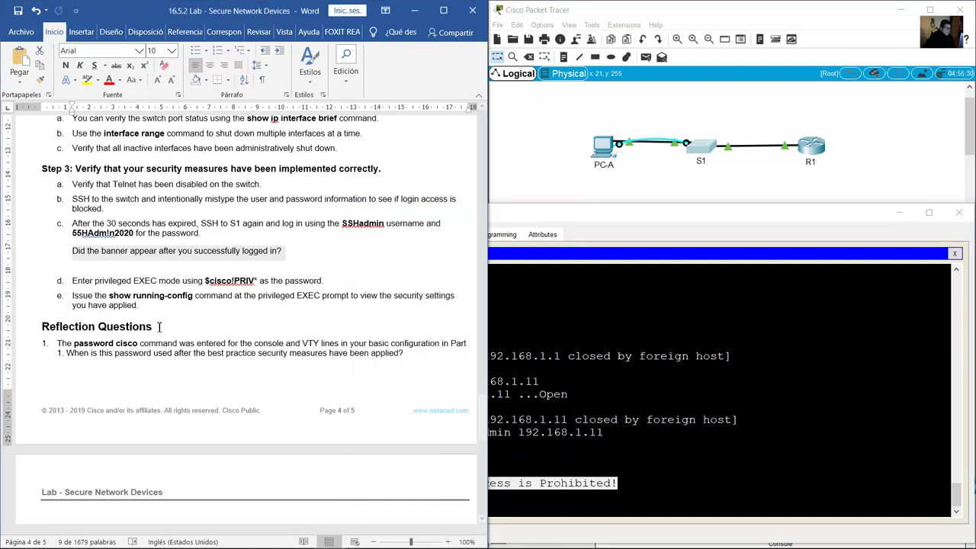
{"action": "left_click_drag", "start_coordinate": [84, 280], "coordinate": [201, 281]}
{"action": "left_click", "coordinate": [651, 457]}
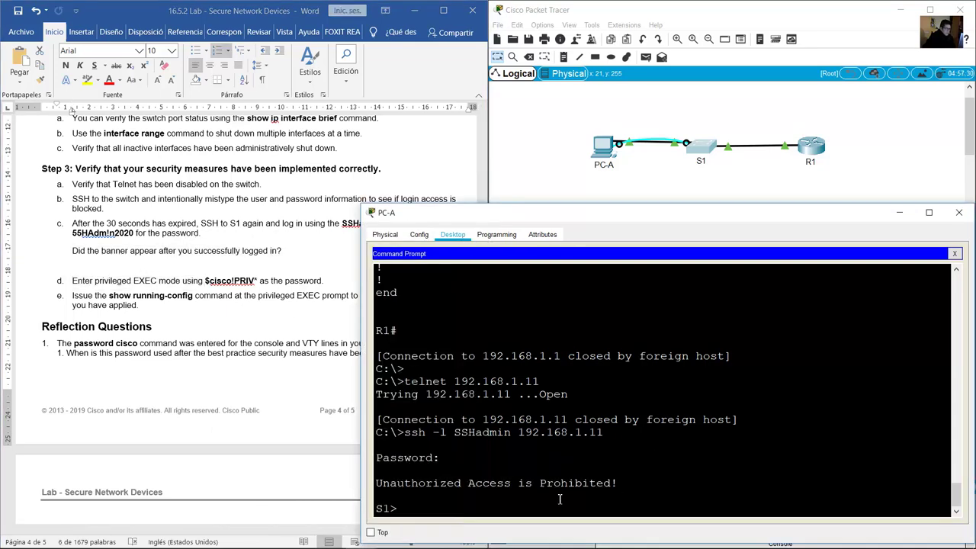
{"action": "key", "text": "alt+Tab"}
{"action": "left_click_drag", "start_coordinate": [72, 280], "coordinate": [183, 280]}
{"action": "key", "text": "alt+Tab"}
{"action": "left_click_drag", "start_coordinate": [396, 511], "coordinate": [362, 509]}
{"action": "left_click", "coordinate": [488, 515]}
{"action": "type", "text": "enable"}
{"action": "key", "text": "Return"}
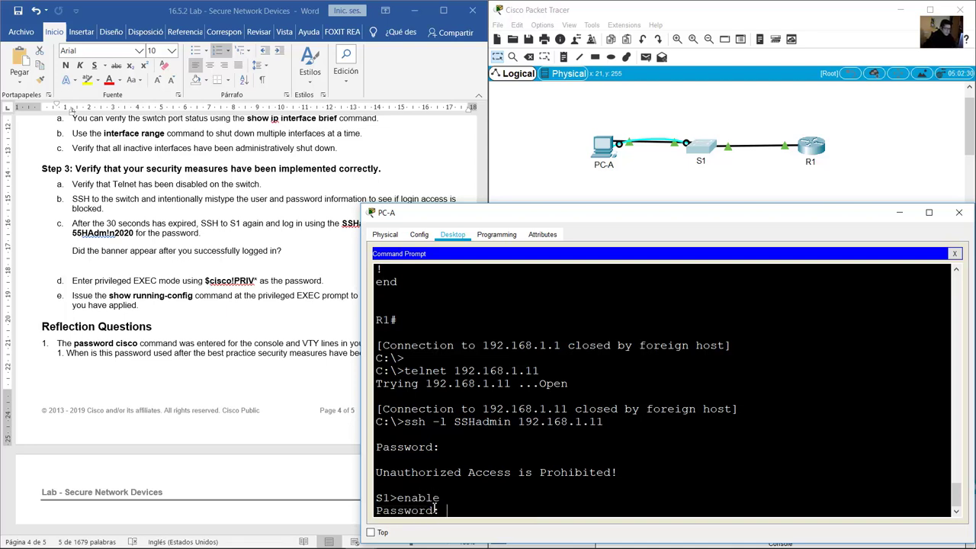
Enter the privileged EXEC password from the handout to reach the S1# prompt.
{"action": "left_click_drag", "start_coordinate": [448, 512], "coordinate": [369, 513]}
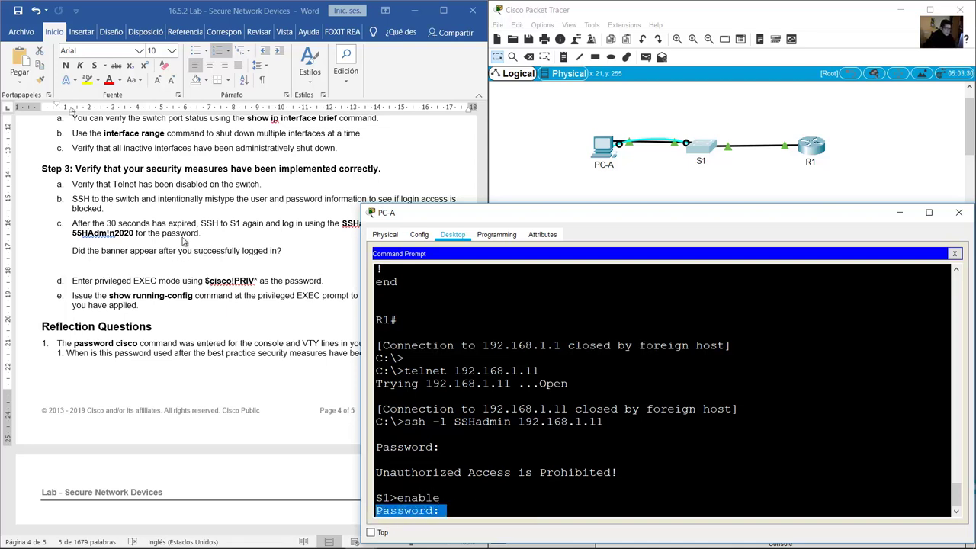
{"action": "left_click", "coordinate": [185, 242]}
{"action": "left_click_drag", "start_coordinate": [209, 282], "coordinate": [259, 282]}
{"action": "left_click", "coordinate": [644, 476]}
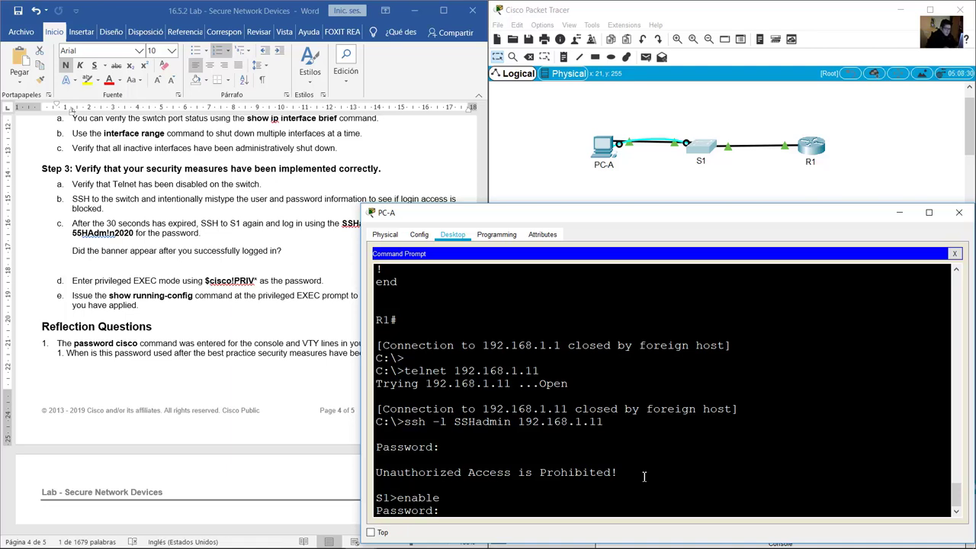
{"action": "key", "text": "Return"}
{"action": "left_click_drag", "start_coordinate": [403, 511], "coordinate": [370, 515]}
{"action": "left_click_drag", "start_coordinate": [258, 281], "coordinate": [209, 280]}
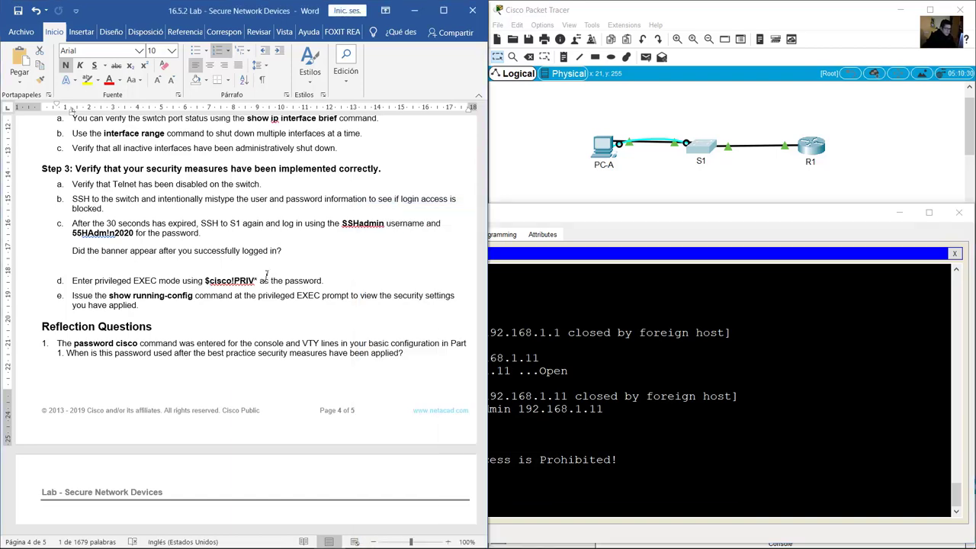
Run show running-config on S1 and page through the full output.
{"action": "scroll", "coordinate": [172, 258], "scroll_direction": "down", "scroll_amount": 3}
{"action": "left_click_drag", "start_coordinate": [73, 235], "coordinate": [244, 236]}
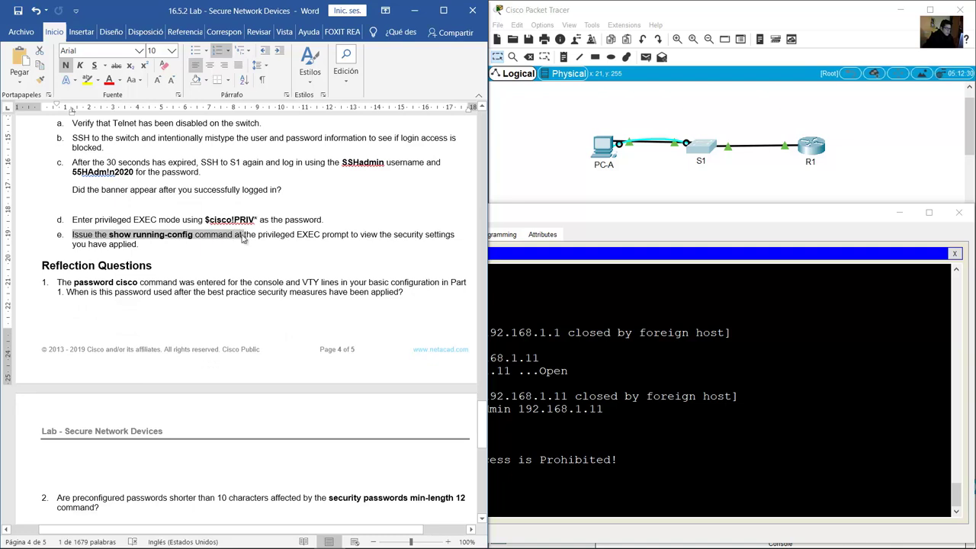
{"action": "left_click", "coordinate": [579, 457]}
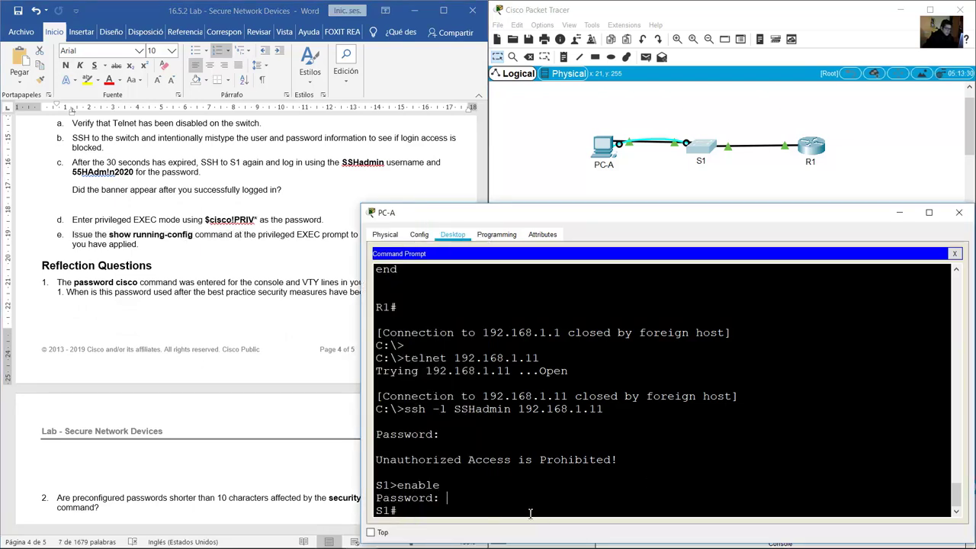
{"action": "type", "text": "show "}
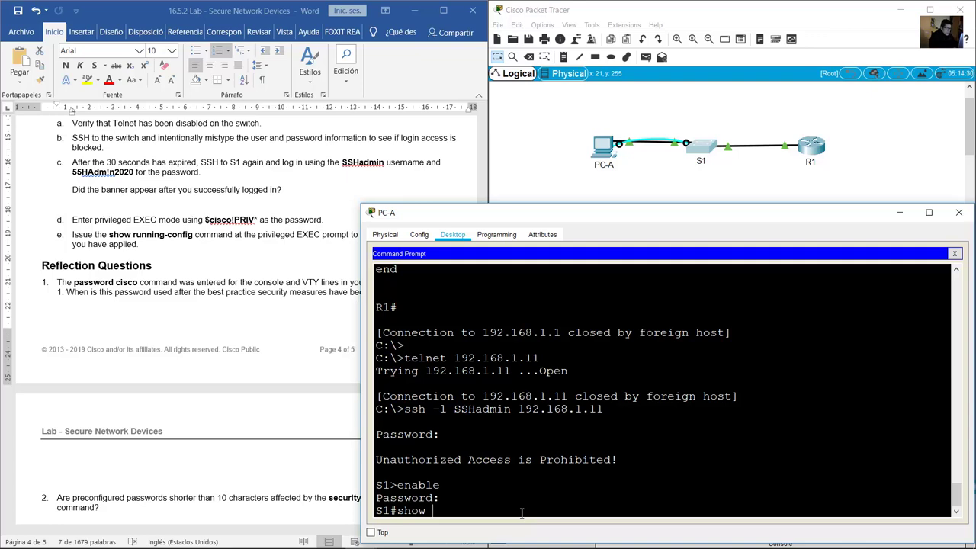
{"action": "type", "text": "running-config"}
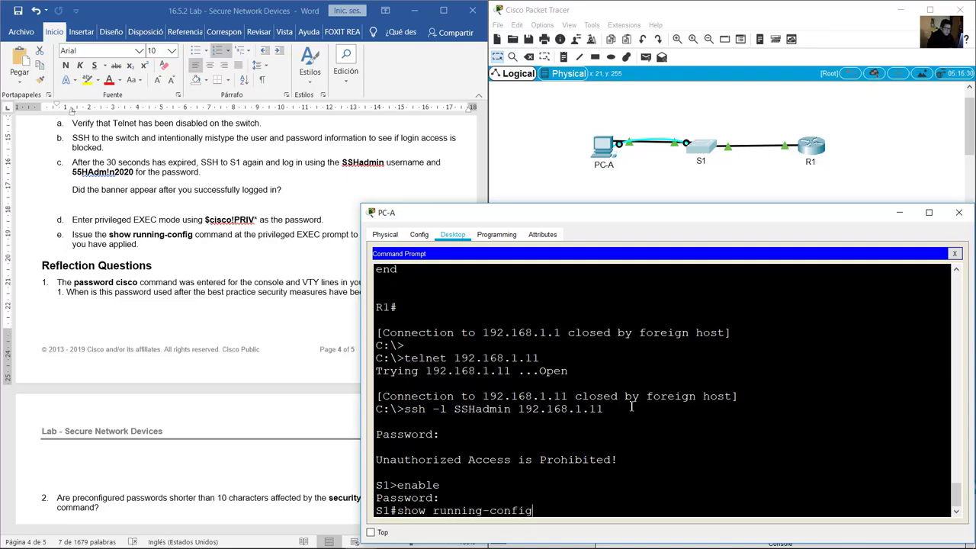
{"action": "key", "text": "Return"}
{"action": "key", "text": "space"}
{"action": "key", "text": "space"}
{"action": "key", "text": "space"}
{"action": "key", "text": "space"}
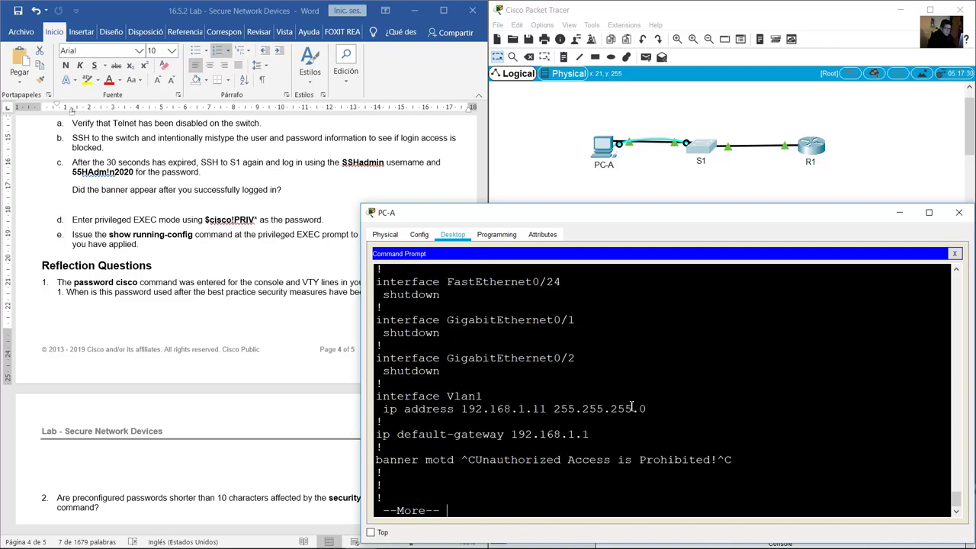
{"action": "key", "text": "space"}
Highlight the VTY exec-timeout 5 0 and encrypted VTY password, then the console password and login lines.
{"action": "scroll", "coordinate": [510, 400], "scroll_direction": "up", "scroll_amount": 1}
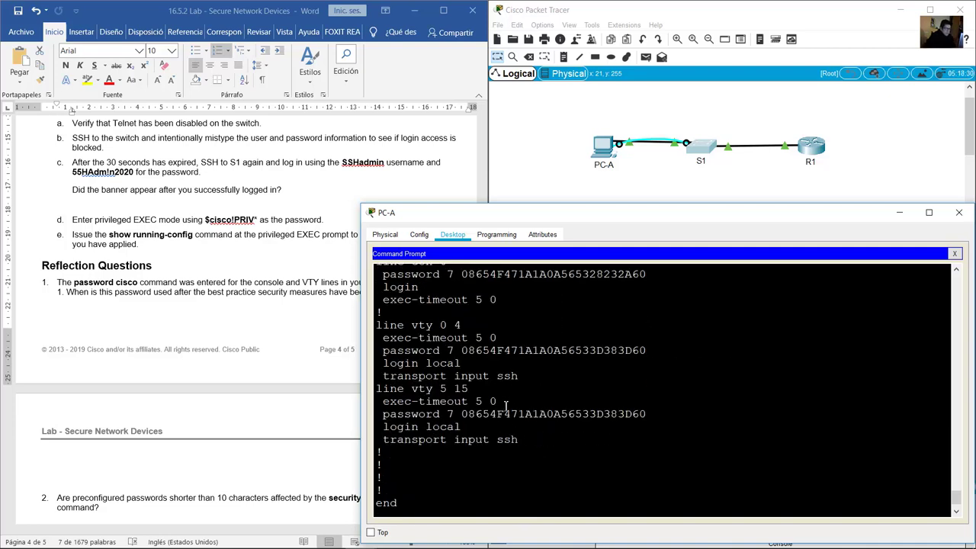
{"action": "left_click_drag", "start_coordinate": [388, 393], "coordinate": [509, 403]}
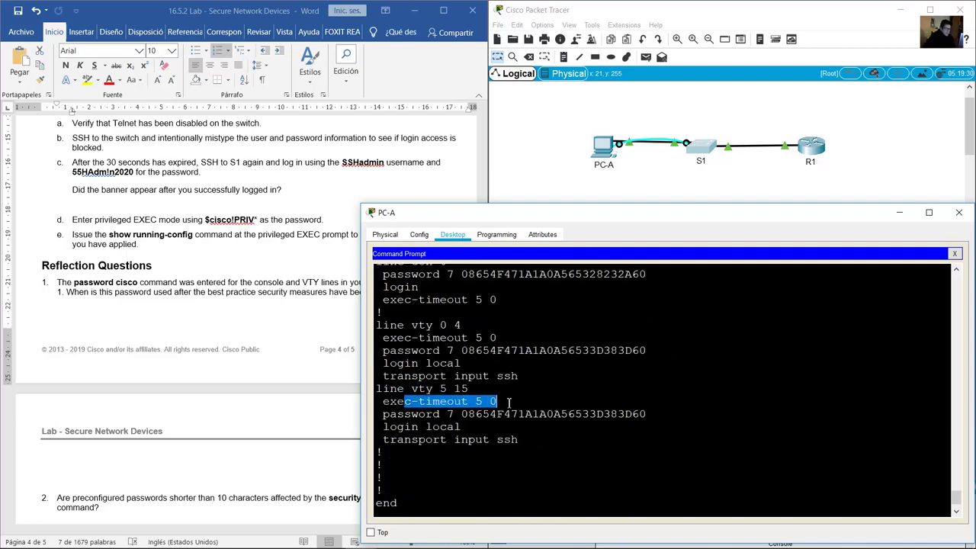
{"action": "left_click_drag", "start_coordinate": [397, 415], "coordinate": [625, 415]}
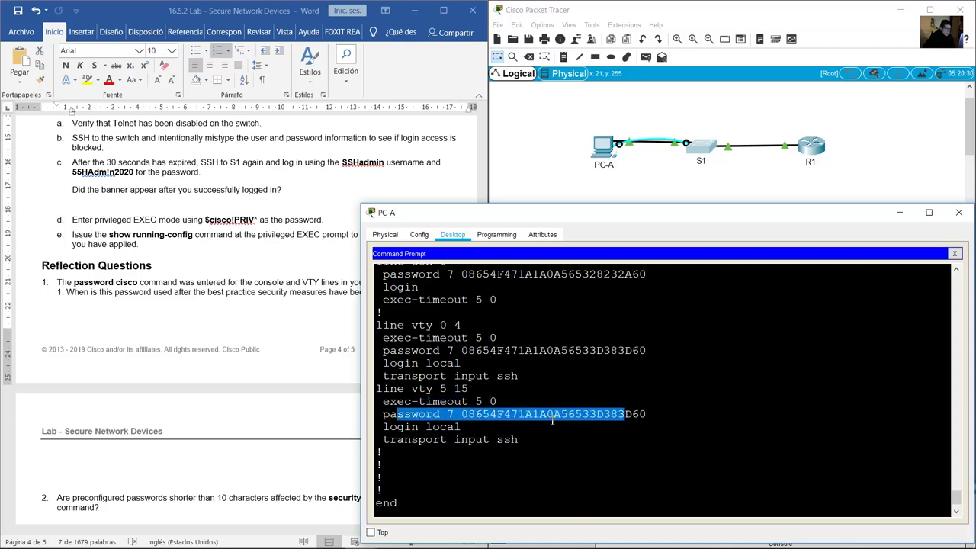
{"action": "left_click_drag", "start_coordinate": [394, 426], "coordinate": [520, 439]}
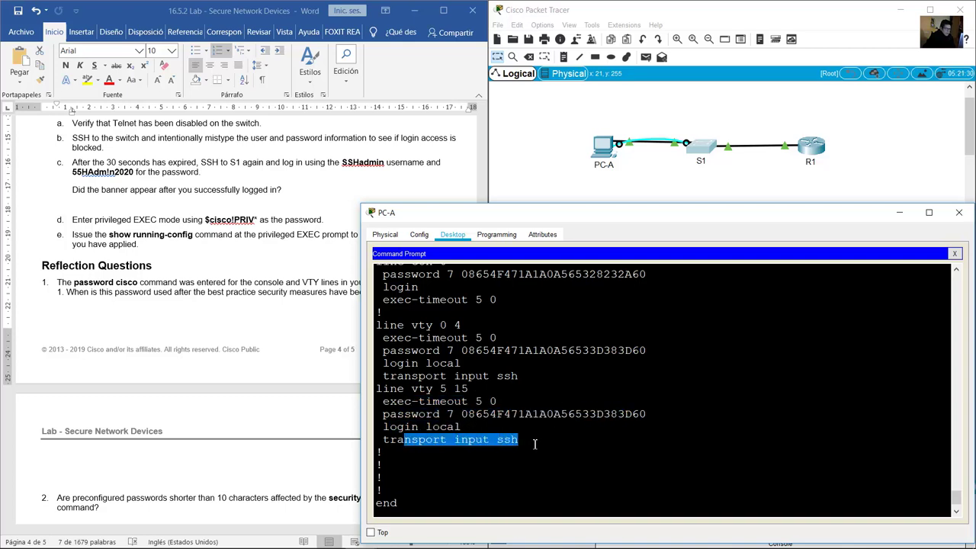
{"action": "scroll", "coordinate": [534, 444], "scroll_direction": "up", "scroll_amount": 1}
{"action": "scroll", "coordinate": [534, 443], "scroll_direction": "up", "scroll_amount": 1}
{"action": "left_click_drag", "start_coordinate": [390, 323], "coordinate": [573, 339]}
{"action": "left_click_drag", "start_coordinate": [389, 348], "coordinate": [503, 360]}
Highlight the banner motd line and the Vlan1 IP address lines.
{"action": "scroll", "coordinate": [524, 379], "scroll_direction": "up", "scroll_amount": 3}
{"action": "left_click", "coordinate": [457, 378]}
{"action": "left_click_drag", "start_coordinate": [732, 363], "coordinate": [470, 358]}
{"action": "left_click_drag", "start_coordinate": [433, 299], "coordinate": [638, 314]}
{"action": "left_click", "coordinate": [457, 339]}
{"action": "left_click_drag", "start_coordinate": [424, 338], "coordinate": [567, 338]}
Scroll up through the interface section, highlighting groups of interface lines such as Fa0/5–Fa0/6.
{"action": "scroll", "coordinate": [495, 397], "scroll_direction": "up", "scroll_amount": 4}
{"action": "left_click_drag", "start_coordinate": [456, 415], "coordinate": [381, 289]}
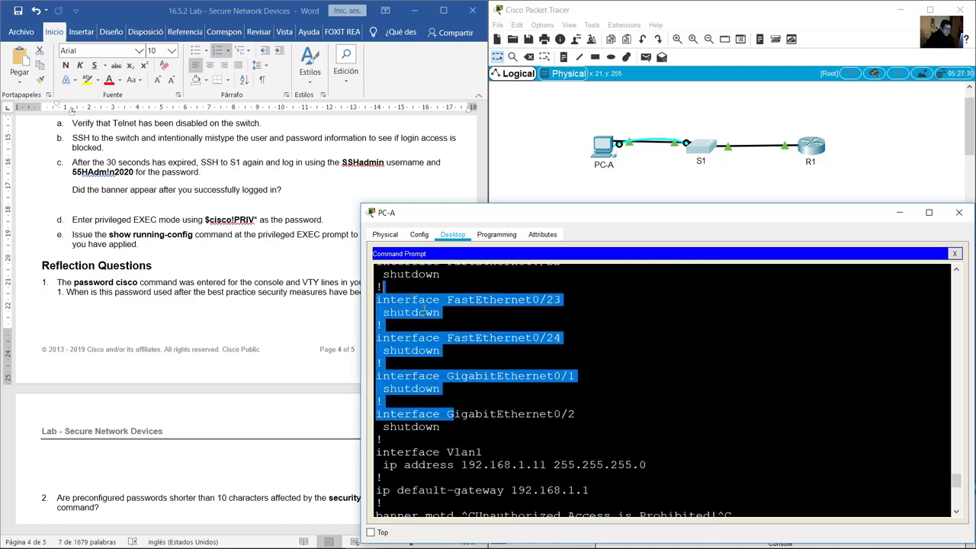
{"action": "scroll", "coordinate": [468, 355], "scroll_direction": "up", "scroll_amount": 2}
{"action": "left_click_drag", "start_coordinate": [457, 347], "coordinate": [411, 299]}
{"action": "scroll", "coordinate": [474, 352], "scroll_direction": "up", "scroll_amount": 2}
{"action": "left_click", "coordinate": [474, 352]}
{"action": "left_click_drag", "start_coordinate": [450, 400], "coordinate": [377, 312]}
{"action": "scroll", "coordinate": [488, 412], "scroll_direction": "up", "scroll_amount": 6}
{"action": "left_click_drag", "start_coordinate": [491, 448], "coordinate": [417, 333]}
{"action": "scroll", "coordinate": [440, 347], "scroll_direction": "up", "scroll_amount": 2}
{"action": "scroll", "coordinate": [423, 293], "scroll_direction": "up", "scroll_amount": 2}
{"action": "left_click", "coordinate": [570, 369]}
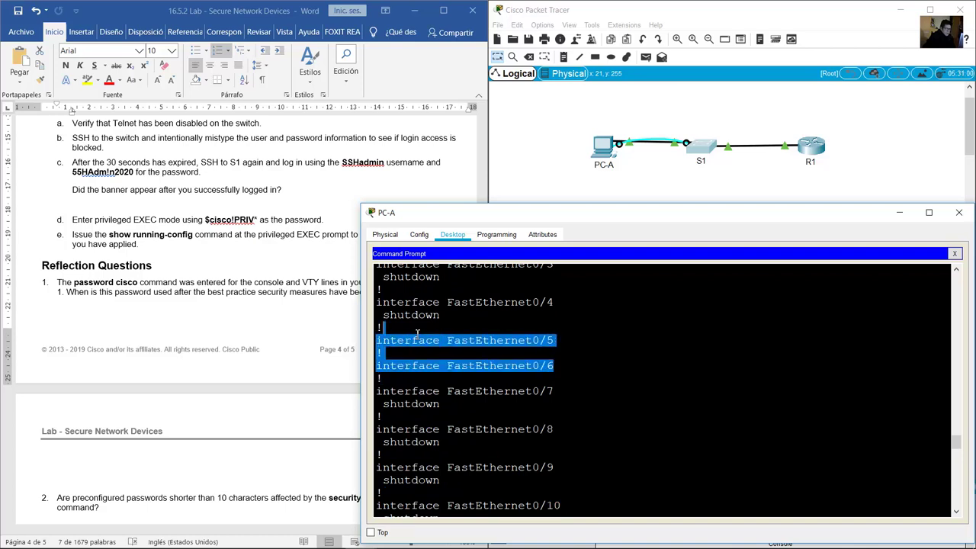
{"action": "left_click", "coordinate": [490, 349]}
Highlight the SSHadmin username secret line.
{"action": "scroll", "coordinate": [526, 366], "scroll_direction": "up", "scroll_amount": 6}
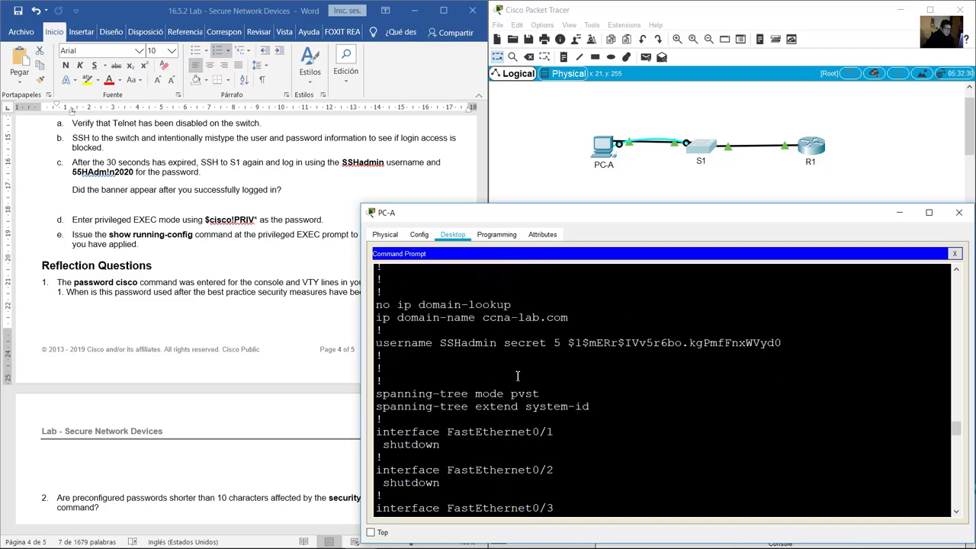
{"action": "left_click_drag", "start_coordinate": [400, 344], "coordinate": [788, 344]}
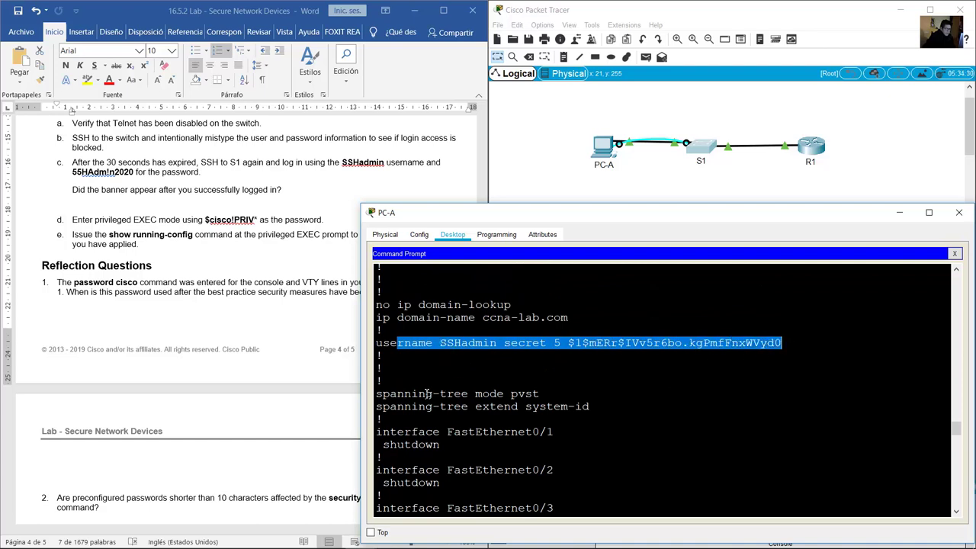
{"action": "scroll", "coordinate": [440, 385], "scroll_direction": "up", "scroll_amount": 2}
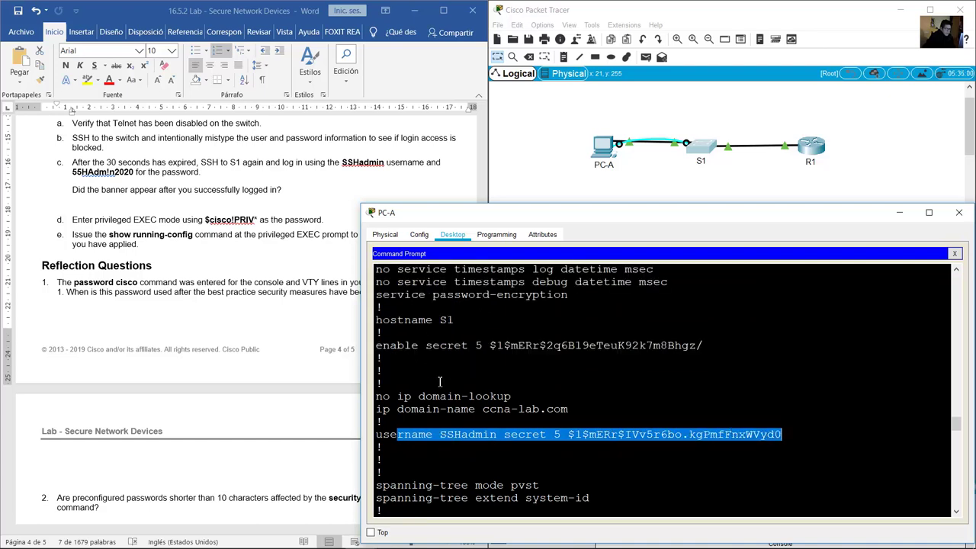
{"action": "left_click", "coordinate": [388, 395]}
Highlight the ip domain-name ccna-lab.com, enable secret, hostname S1 and service password-encryption lines.
{"action": "left_click_drag", "start_coordinate": [397, 409], "coordinate": [549, 410]}
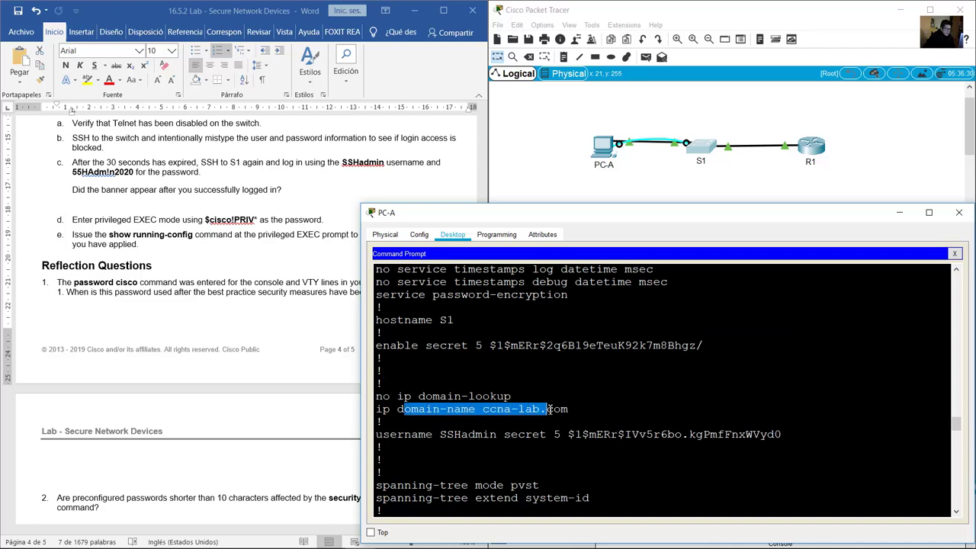
{"action": "left_click_drag", "start_coordinate": [394, 345], "coordinate": [695, 345]}
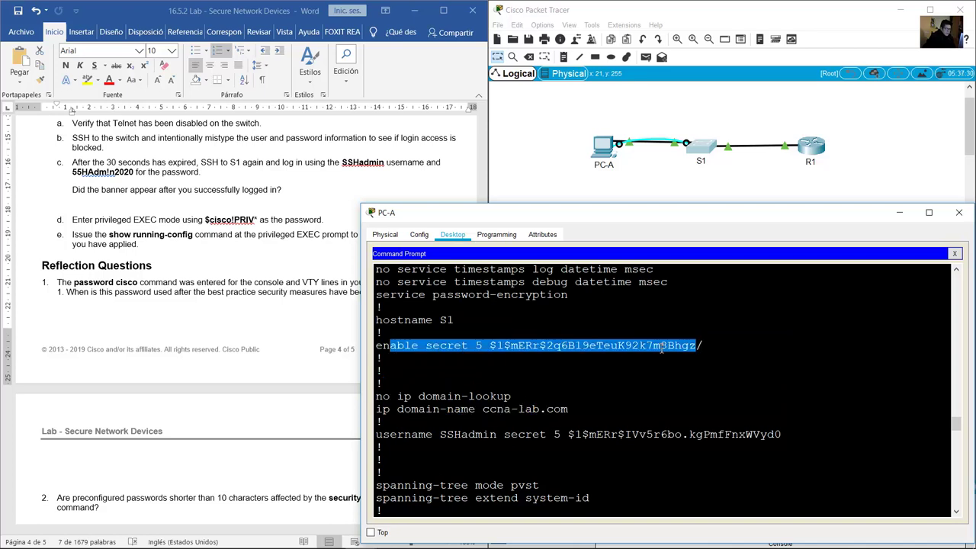
{"action": "scroll", "coordinate": [457, 350], "scroll_direction": "up", "scroll_amount": 1}
{"action": "left_click_drag", "start_coordinate": [395, 352], "coordinate": [456, 351]}
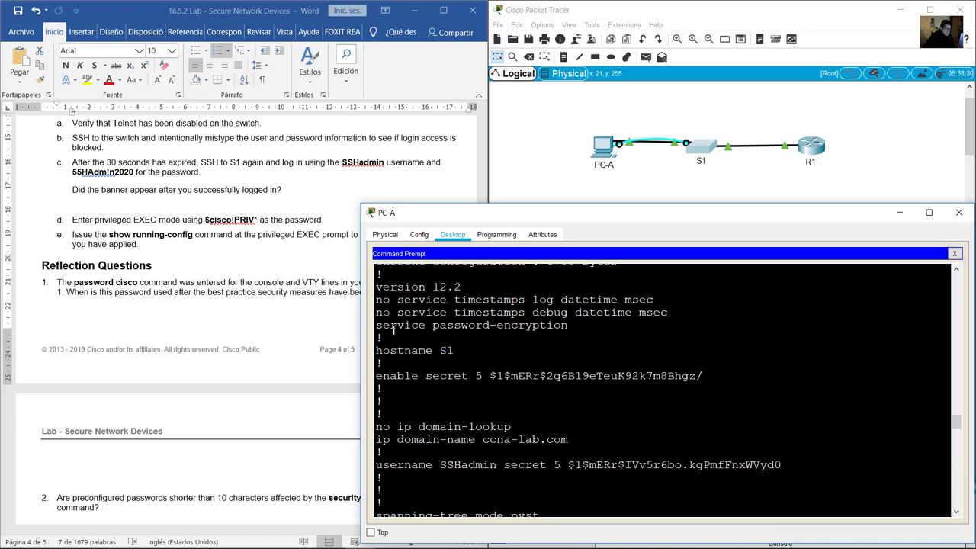
{"action": "left_click_drag", "start_coordinate": [389, 325], "coordinate": [561, 326]}
{"action": "scroll", "coordinate": [524, 348], "scroll_direction": "up", "scroll_amount": 1}
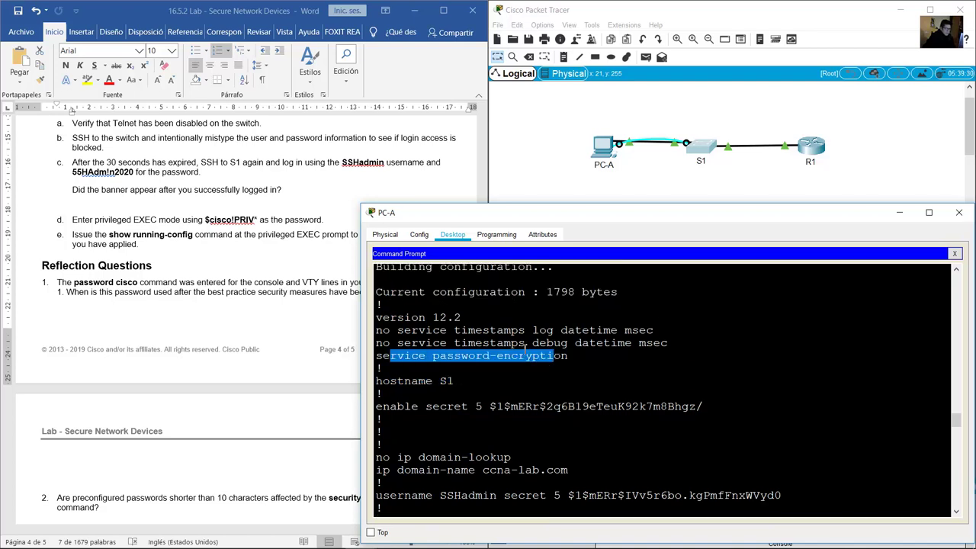
{"action": "left_click", "coordinate": [671, 389]}
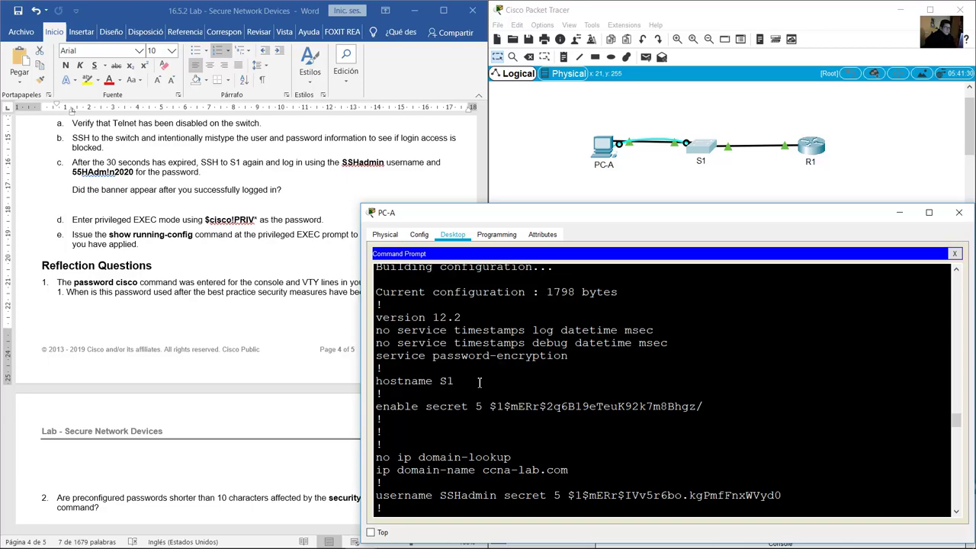
In the Word lab handout, scroll to Reflection Questions and select the text of question 1.
{"action": "scroll", "coordinate": [204, 322], "scroll_direction": "down", "scroll_amount": 2}
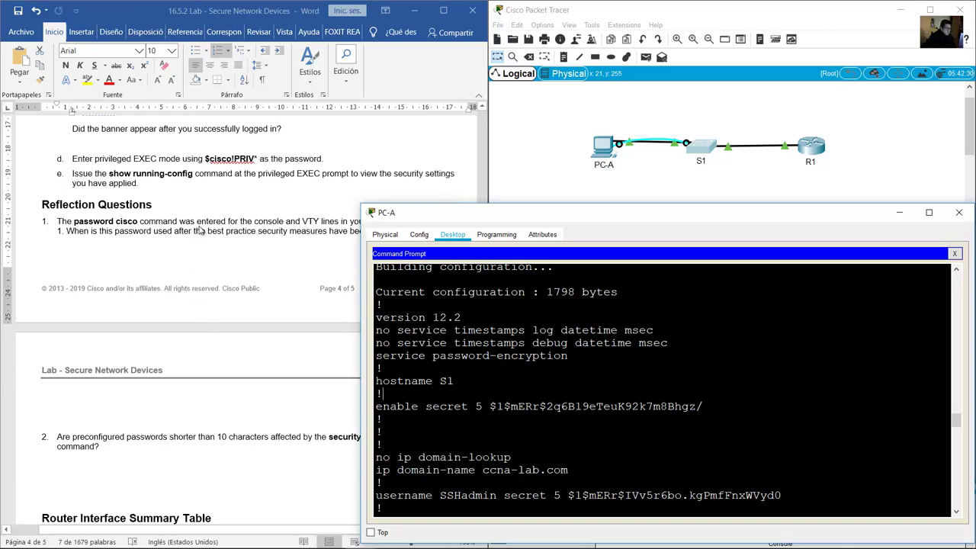
{"action": "left_click", "coordinate": [201, 230]}
{"action": "left_click_drag", "start_coordinate": [60, 206], "coordinate": [92, 206]}
{"action": "scroll", "coordinate": [89, 193], "scroll_direction": "down", "scroll_amount": 1}
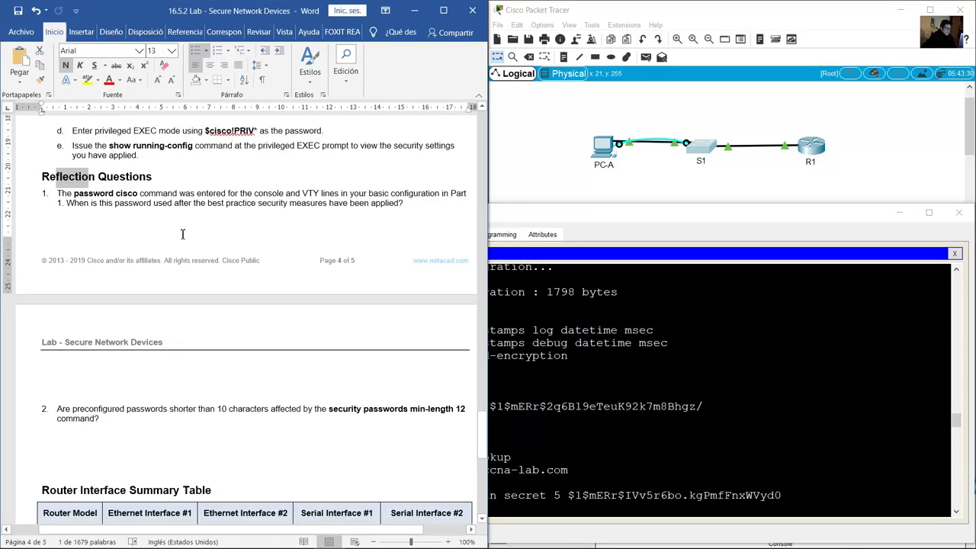
{"action": "left_click", "coordinate": [91, 188]}
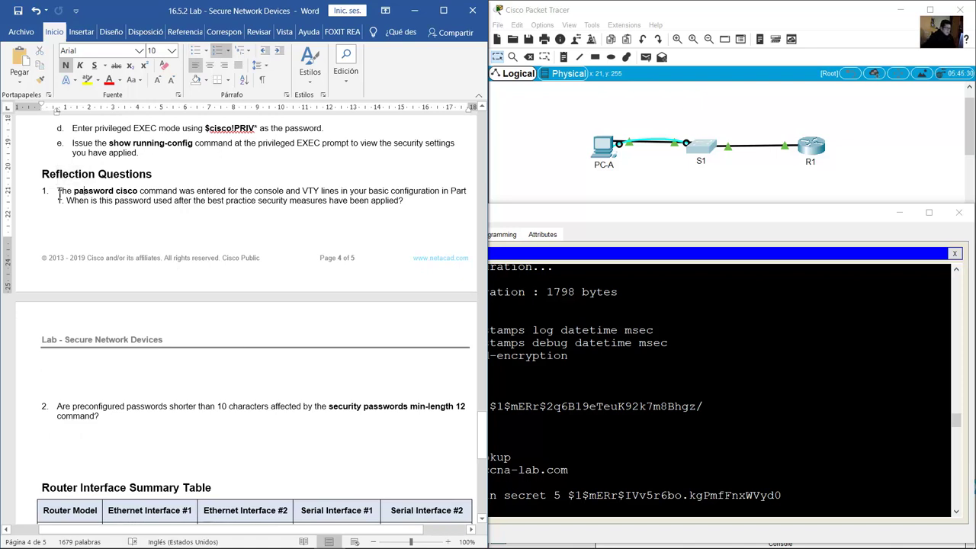
{"action": "left_click_drag", "start_coordinate": [57, 191], "coordinate": [404, 202]}
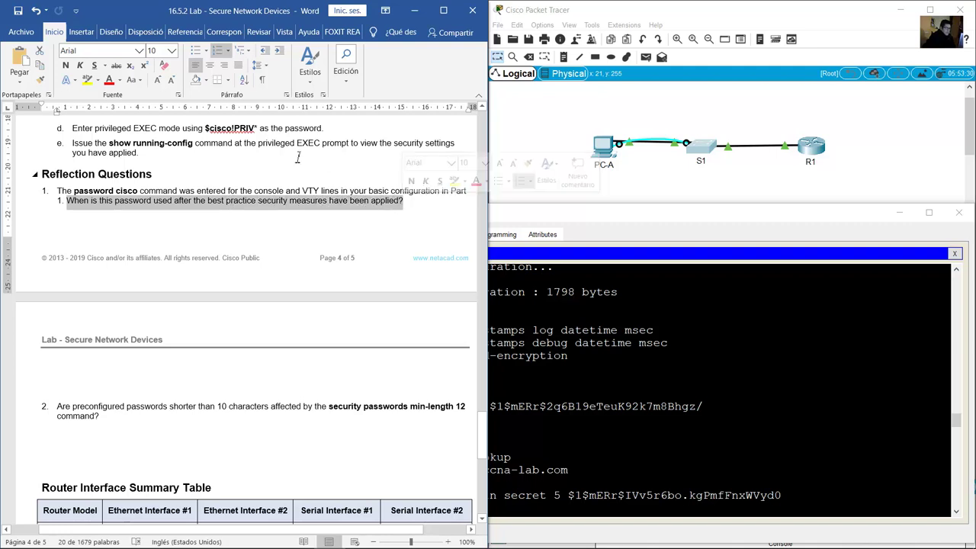